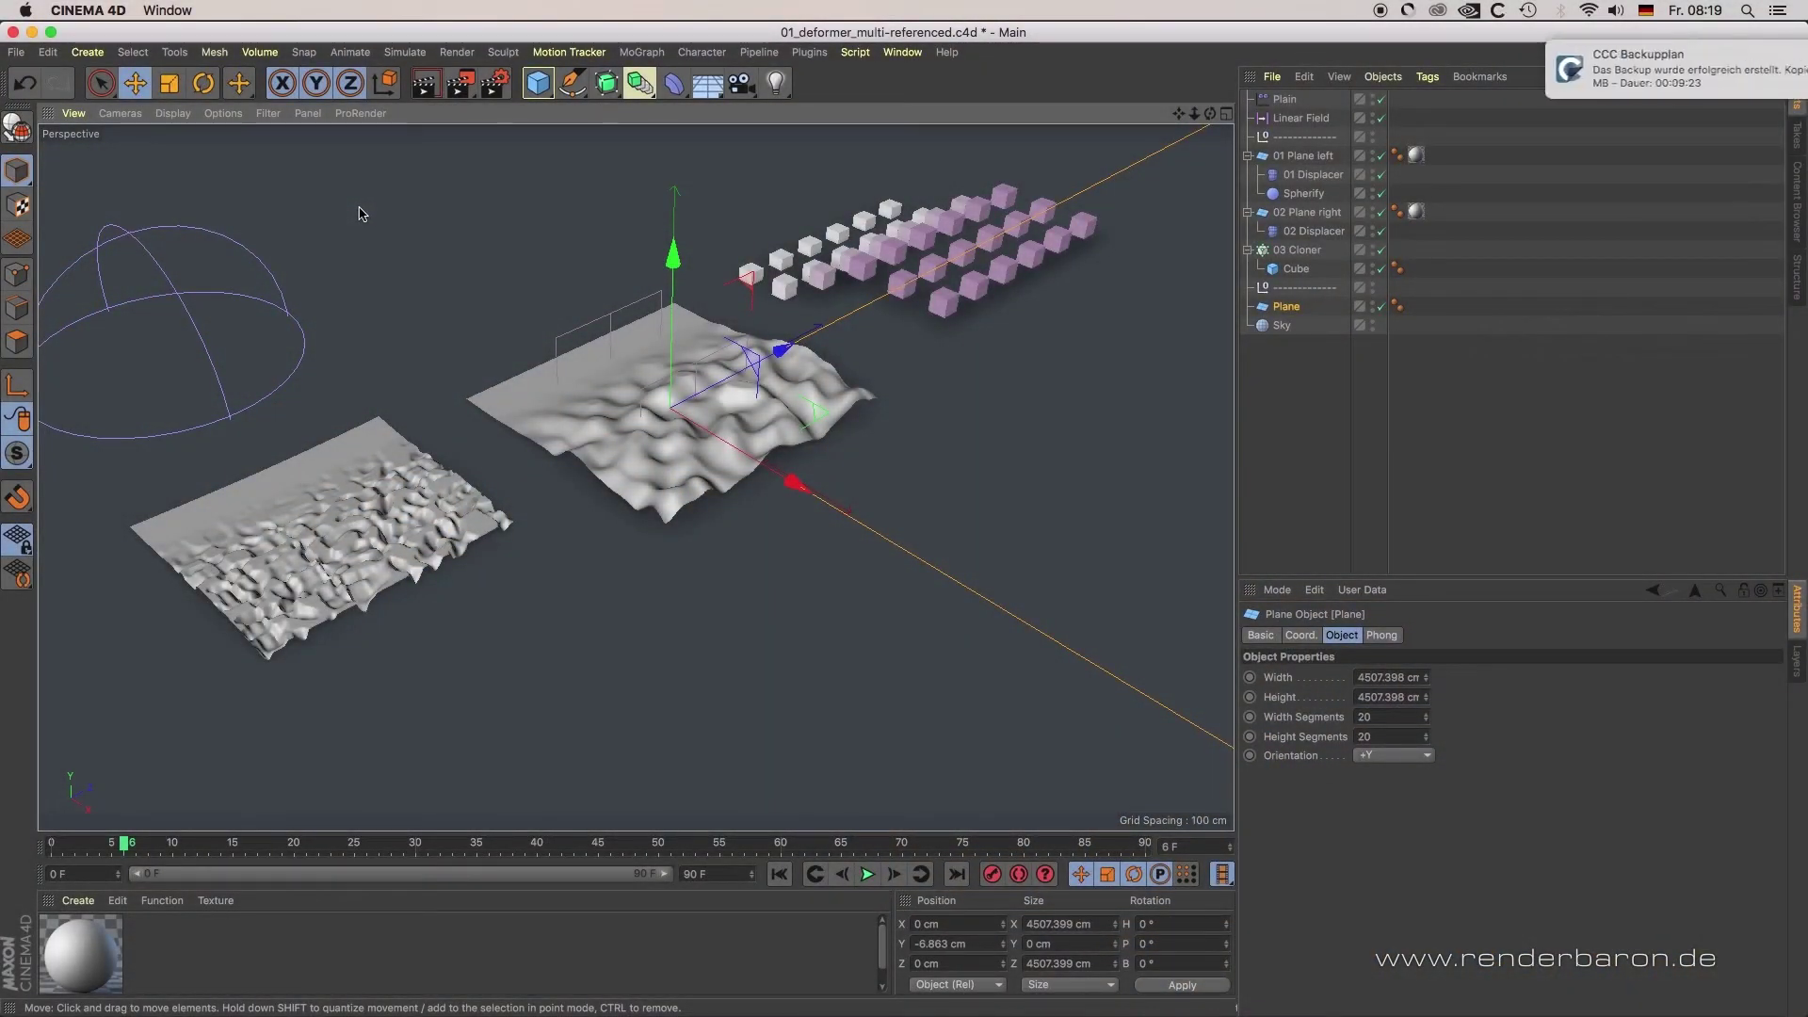
Move the Spherify deformer about 577 cm along X onto the left plane and show its falloff settings
left_click(1304, 193)
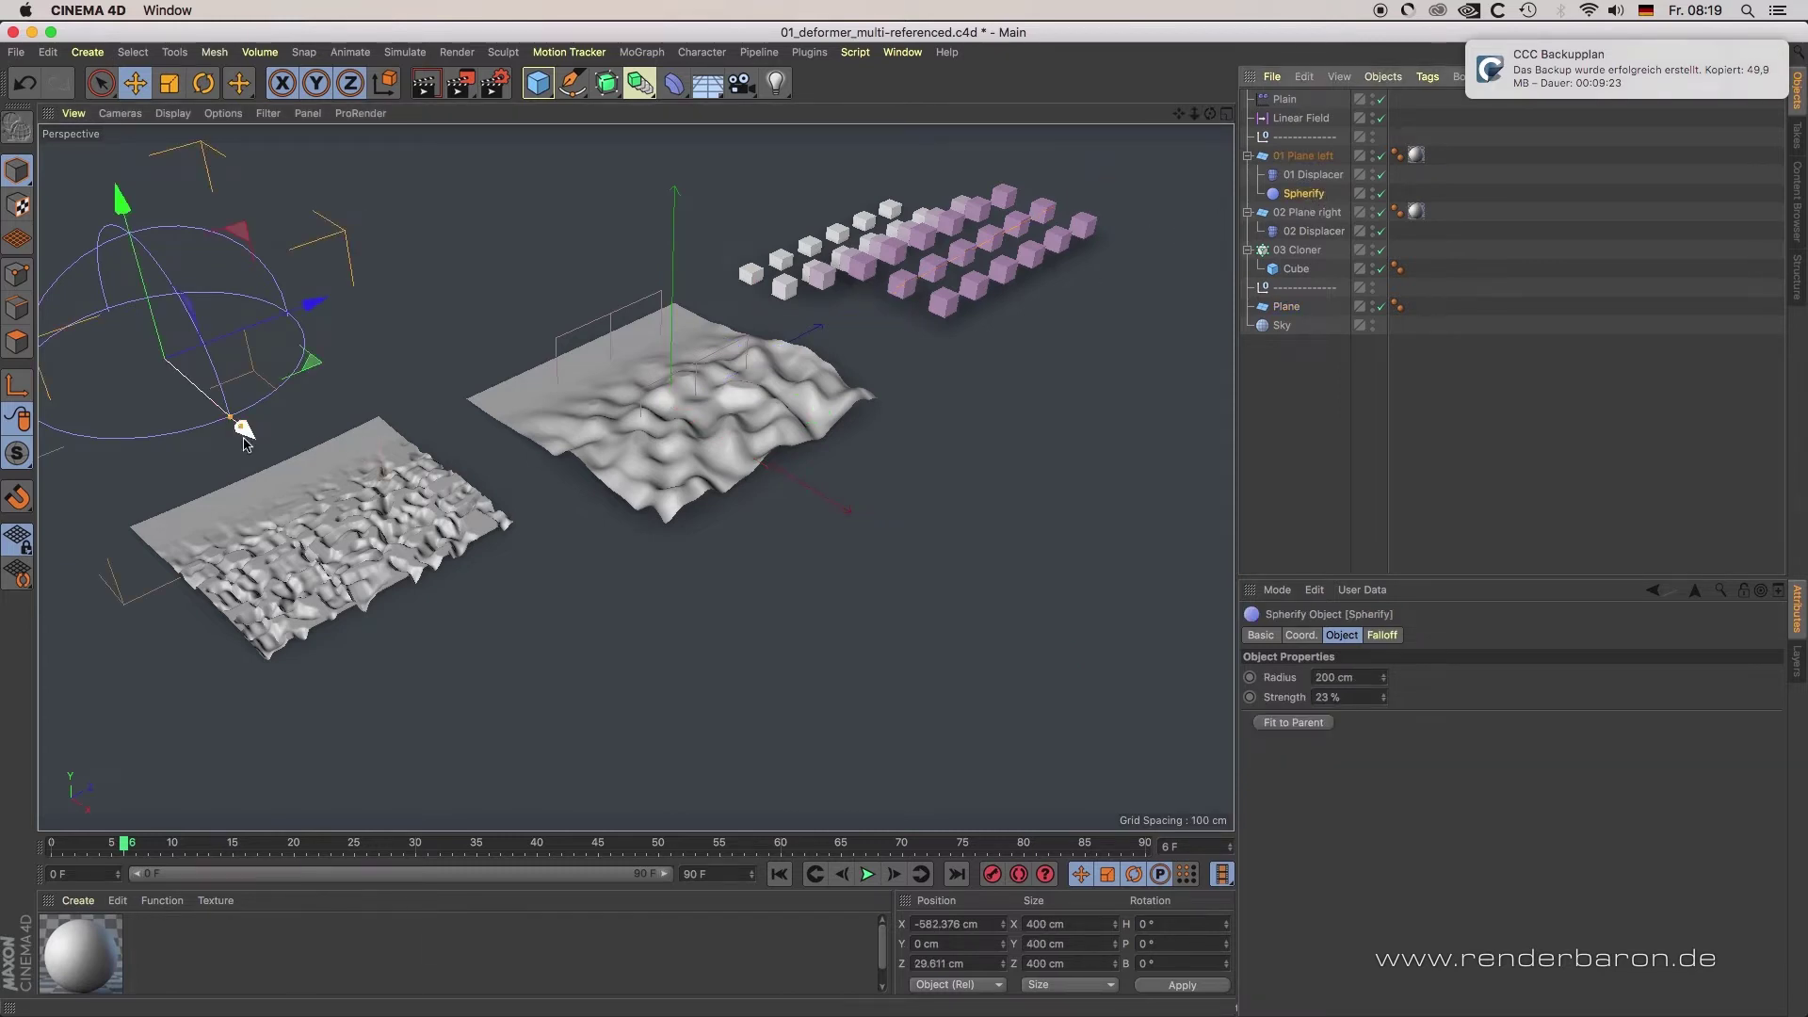
left_click_drag(241, 427, 482, 643)
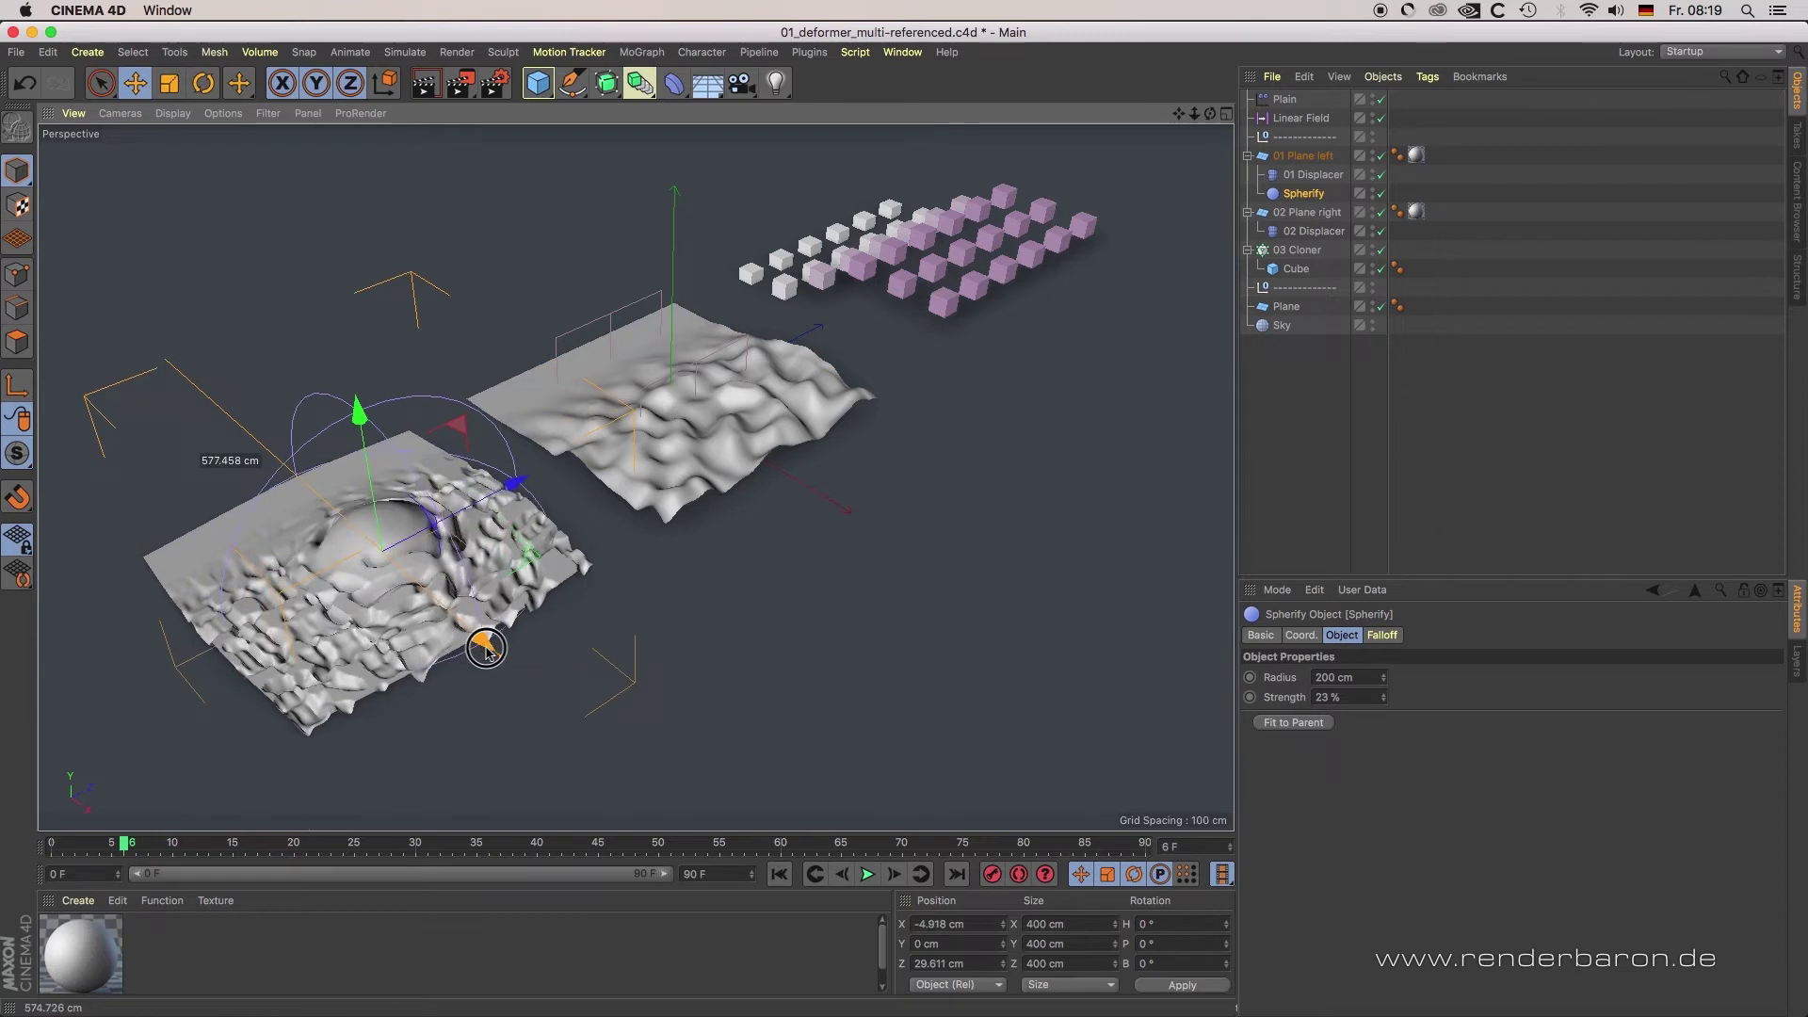
left_click(1382, 635)
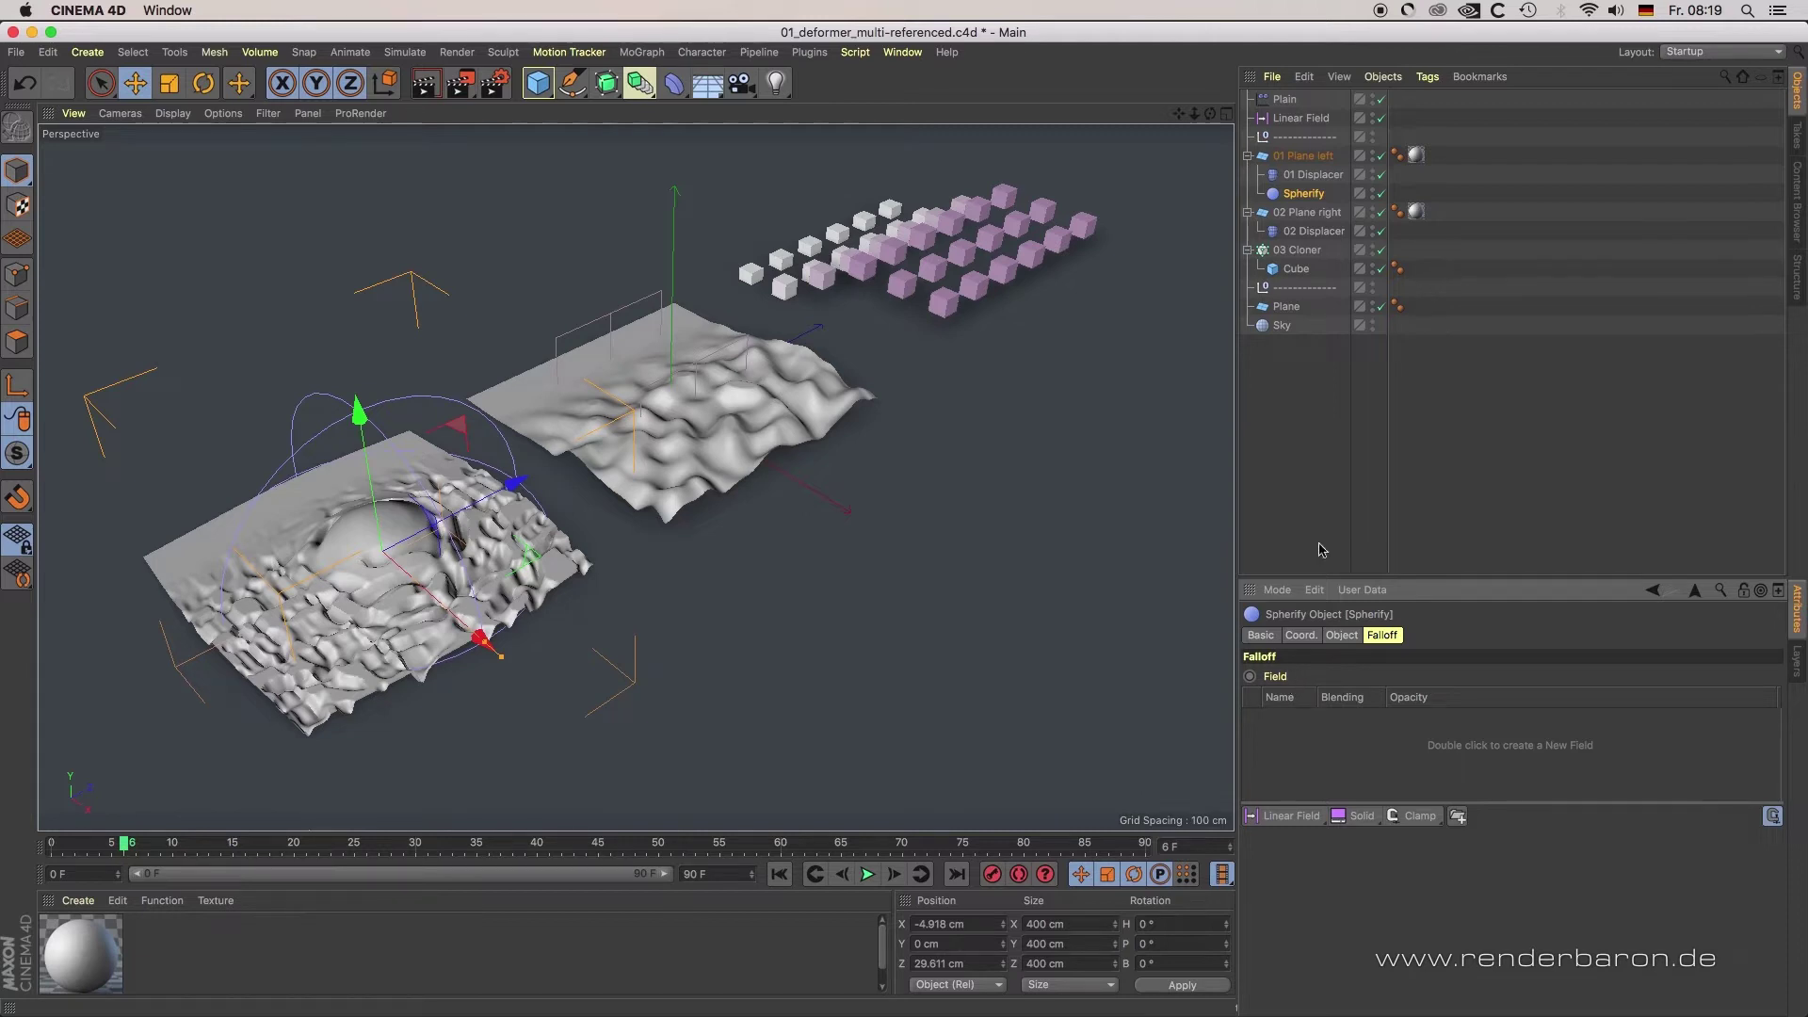
Disable the Spherify deformer and take it out of 01 Plane left, placing it at the end of the hierarchy
left_click(1381, 193)
left_click_drag(1289, 428, 1286, 424)
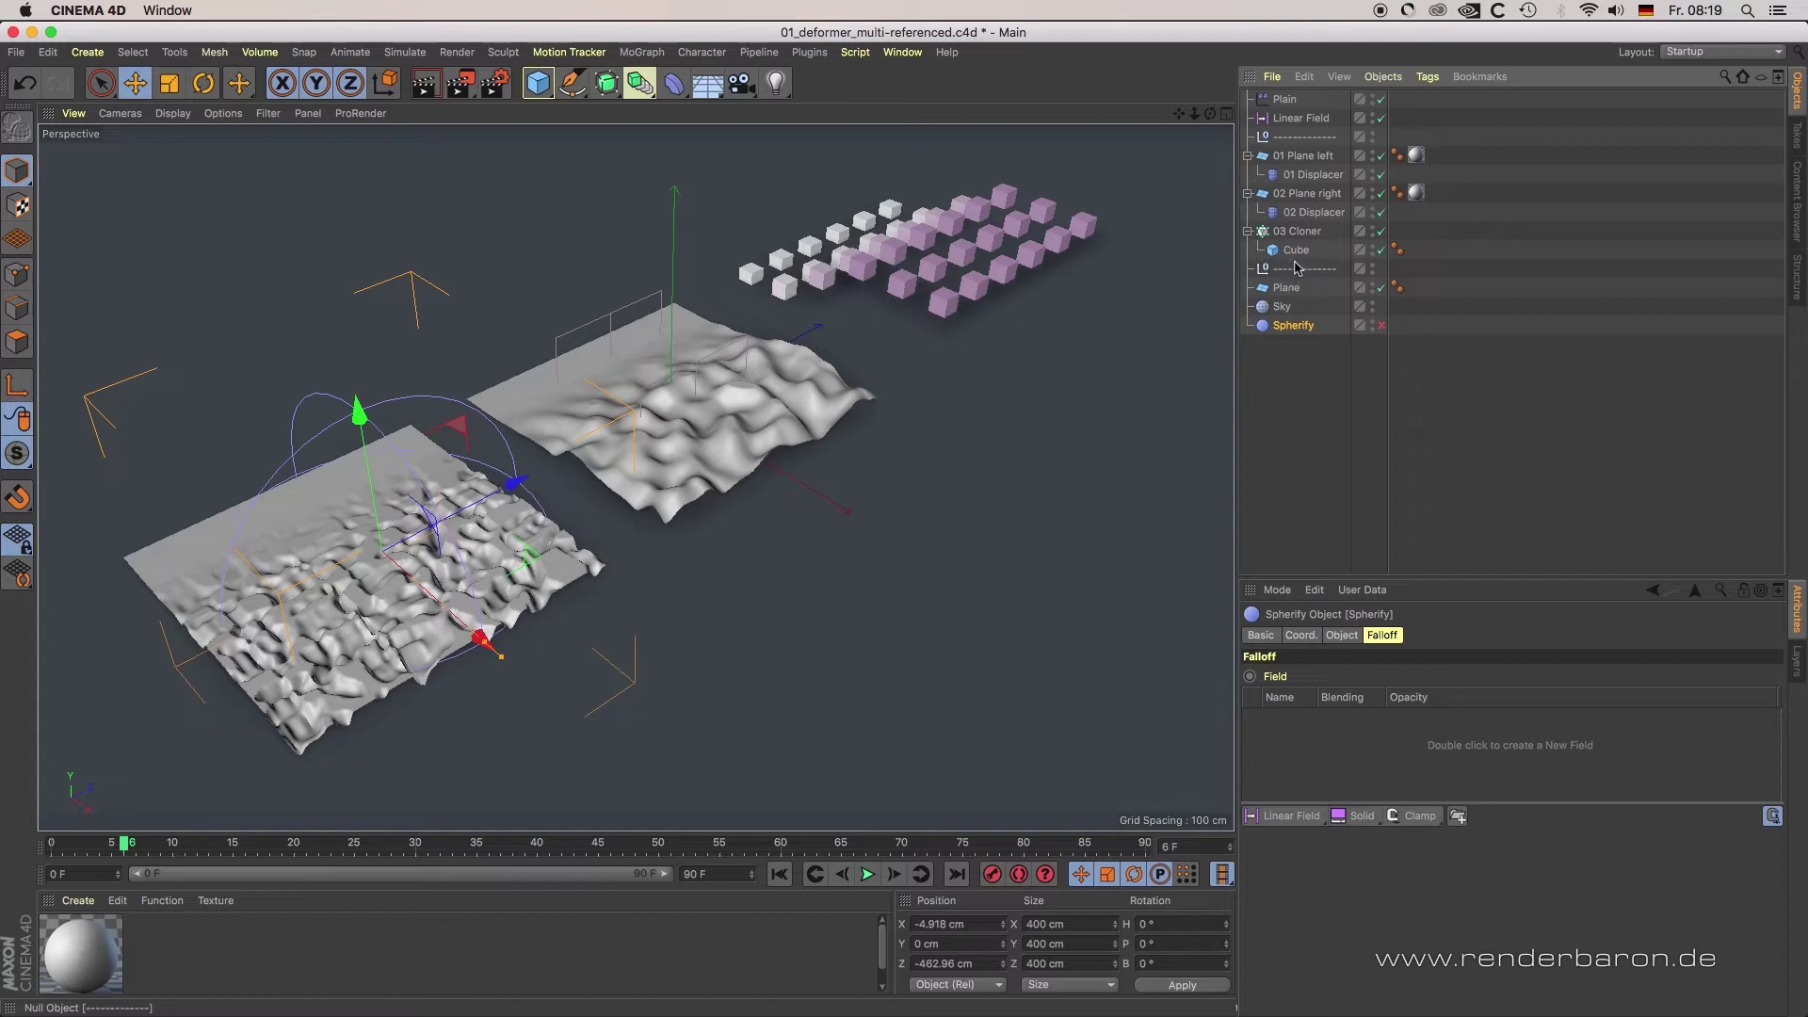
Lengthen the Linear Field to about 93.4 cm in the viewport
left_click(1307, 119)
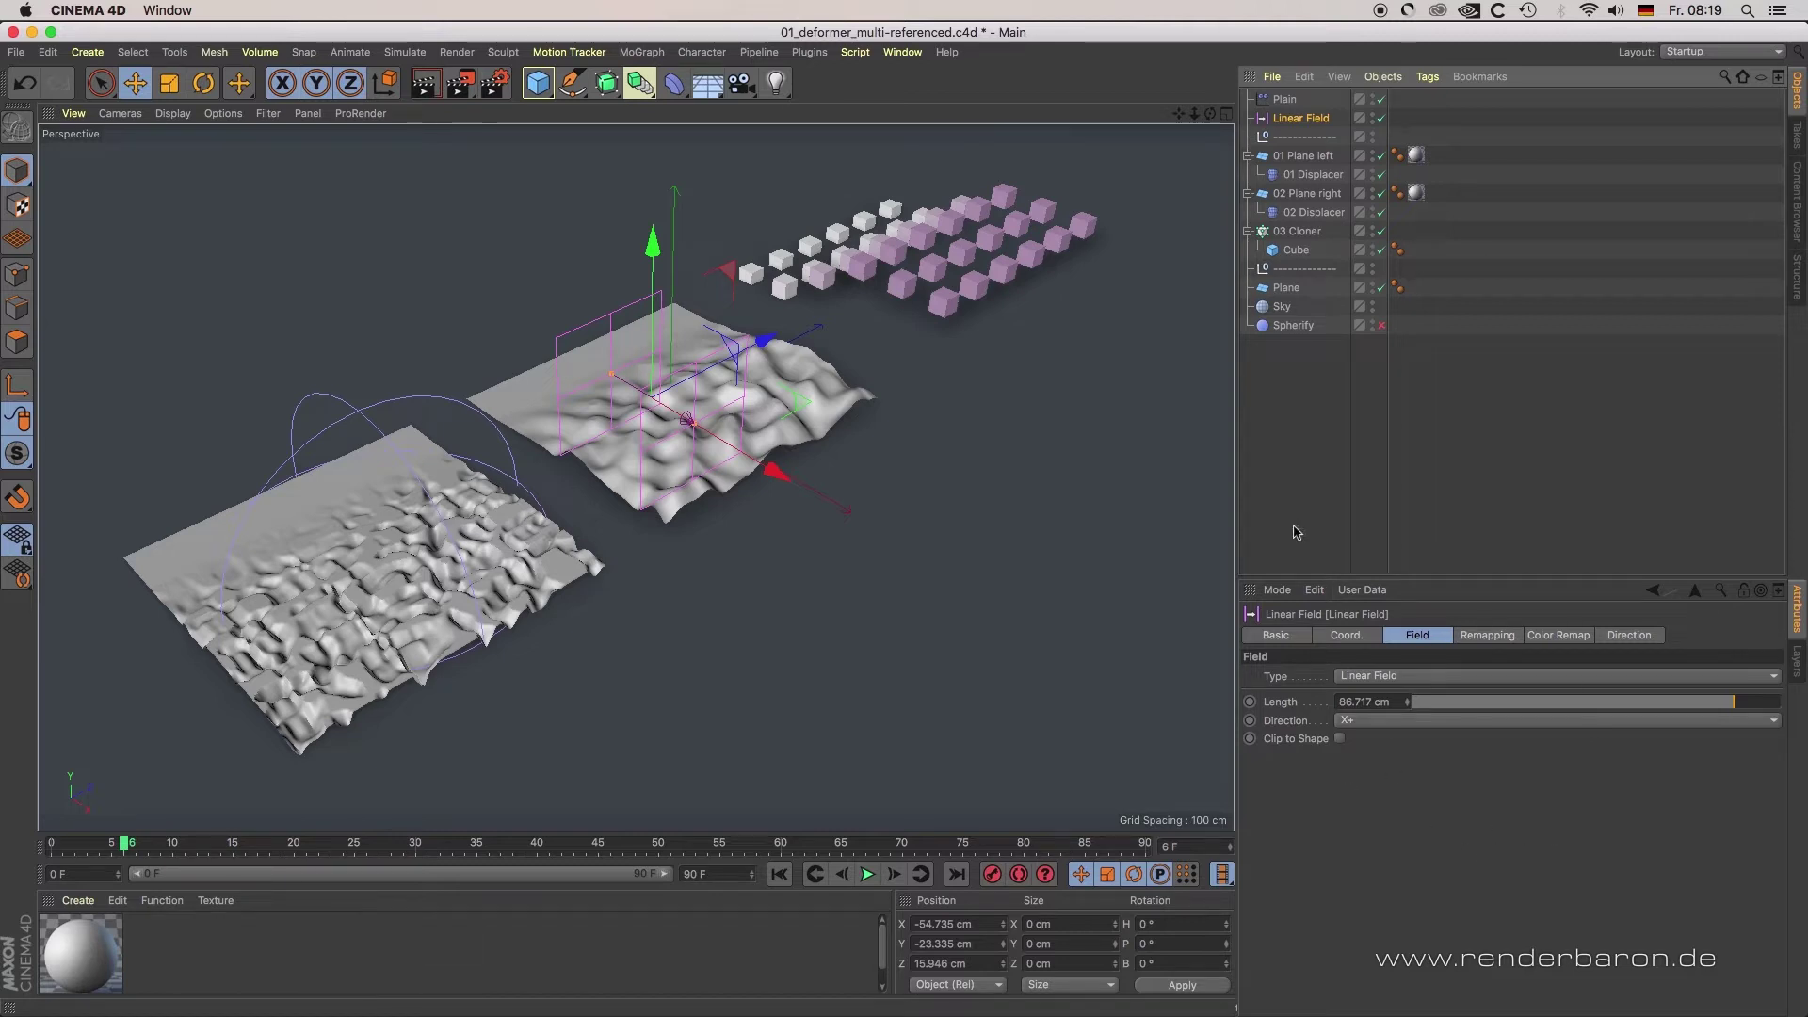
left_click_drag(612, 377, 607, 372)
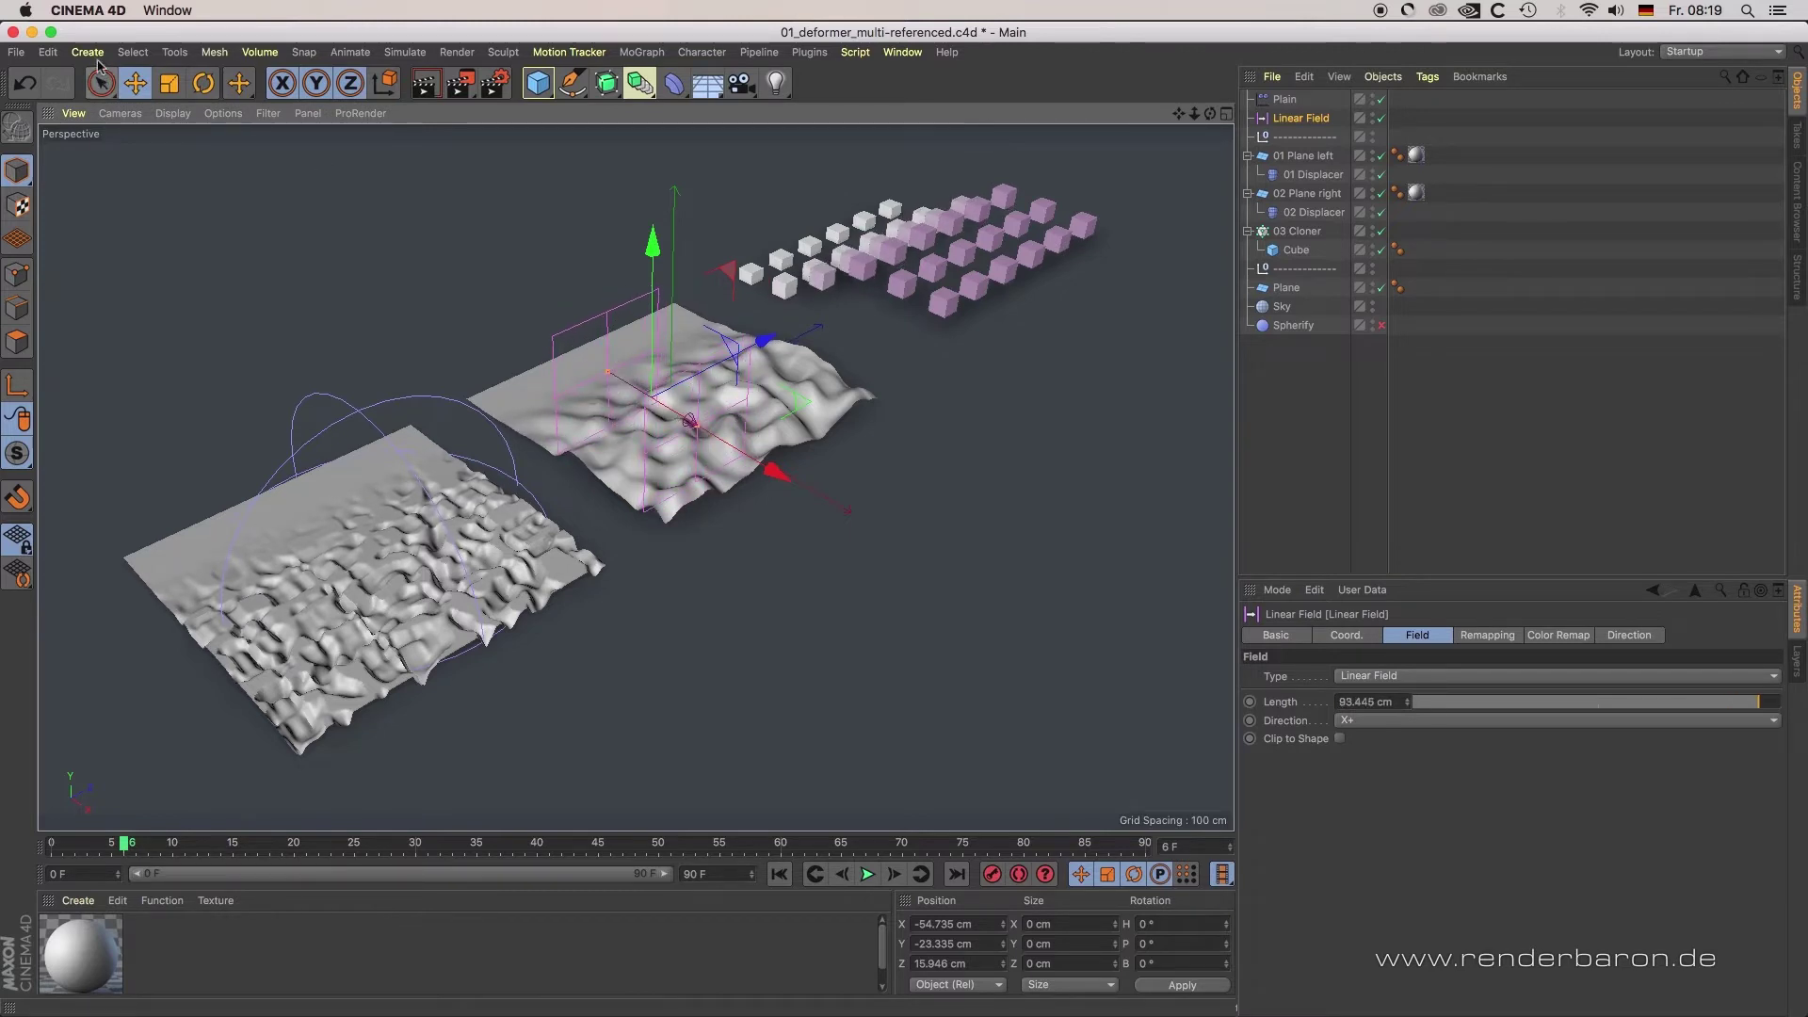
View the available field object types, check the Plain effector's falloff list and clear the selection
left_click(87, 52)
left_click(102, 186)
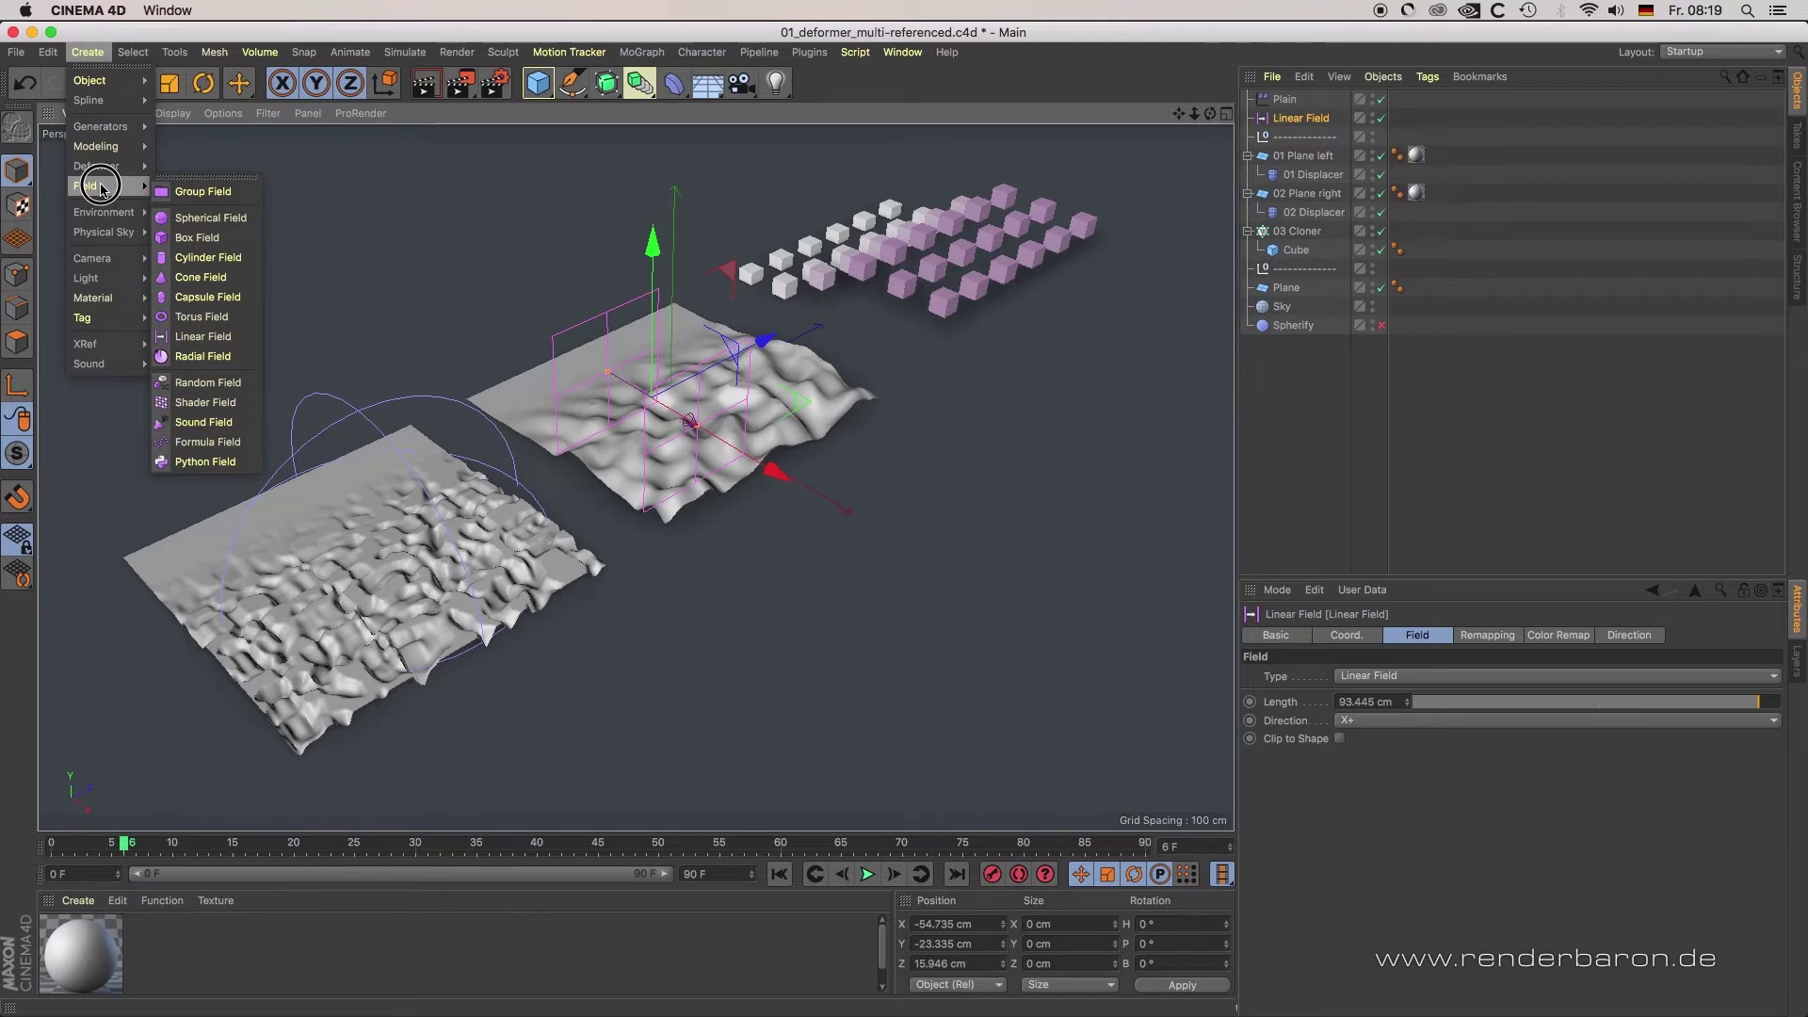
left_click(362, 149)
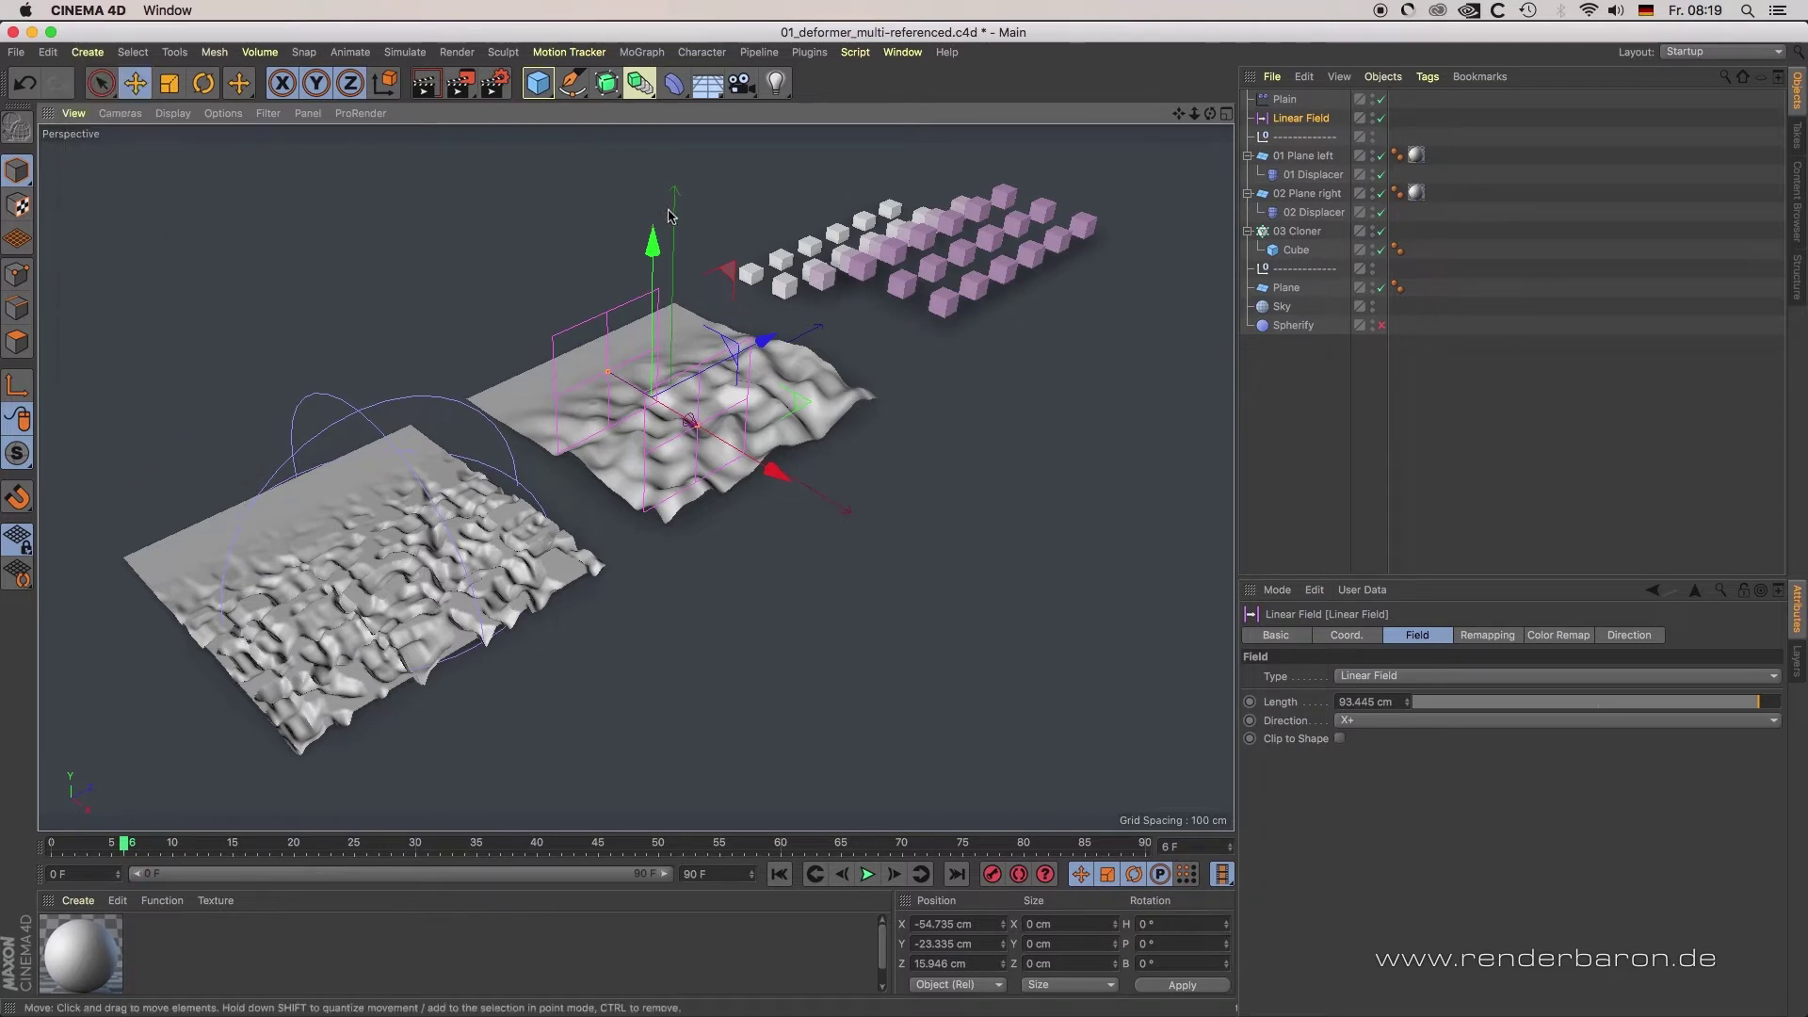
left_click(1288, 99)
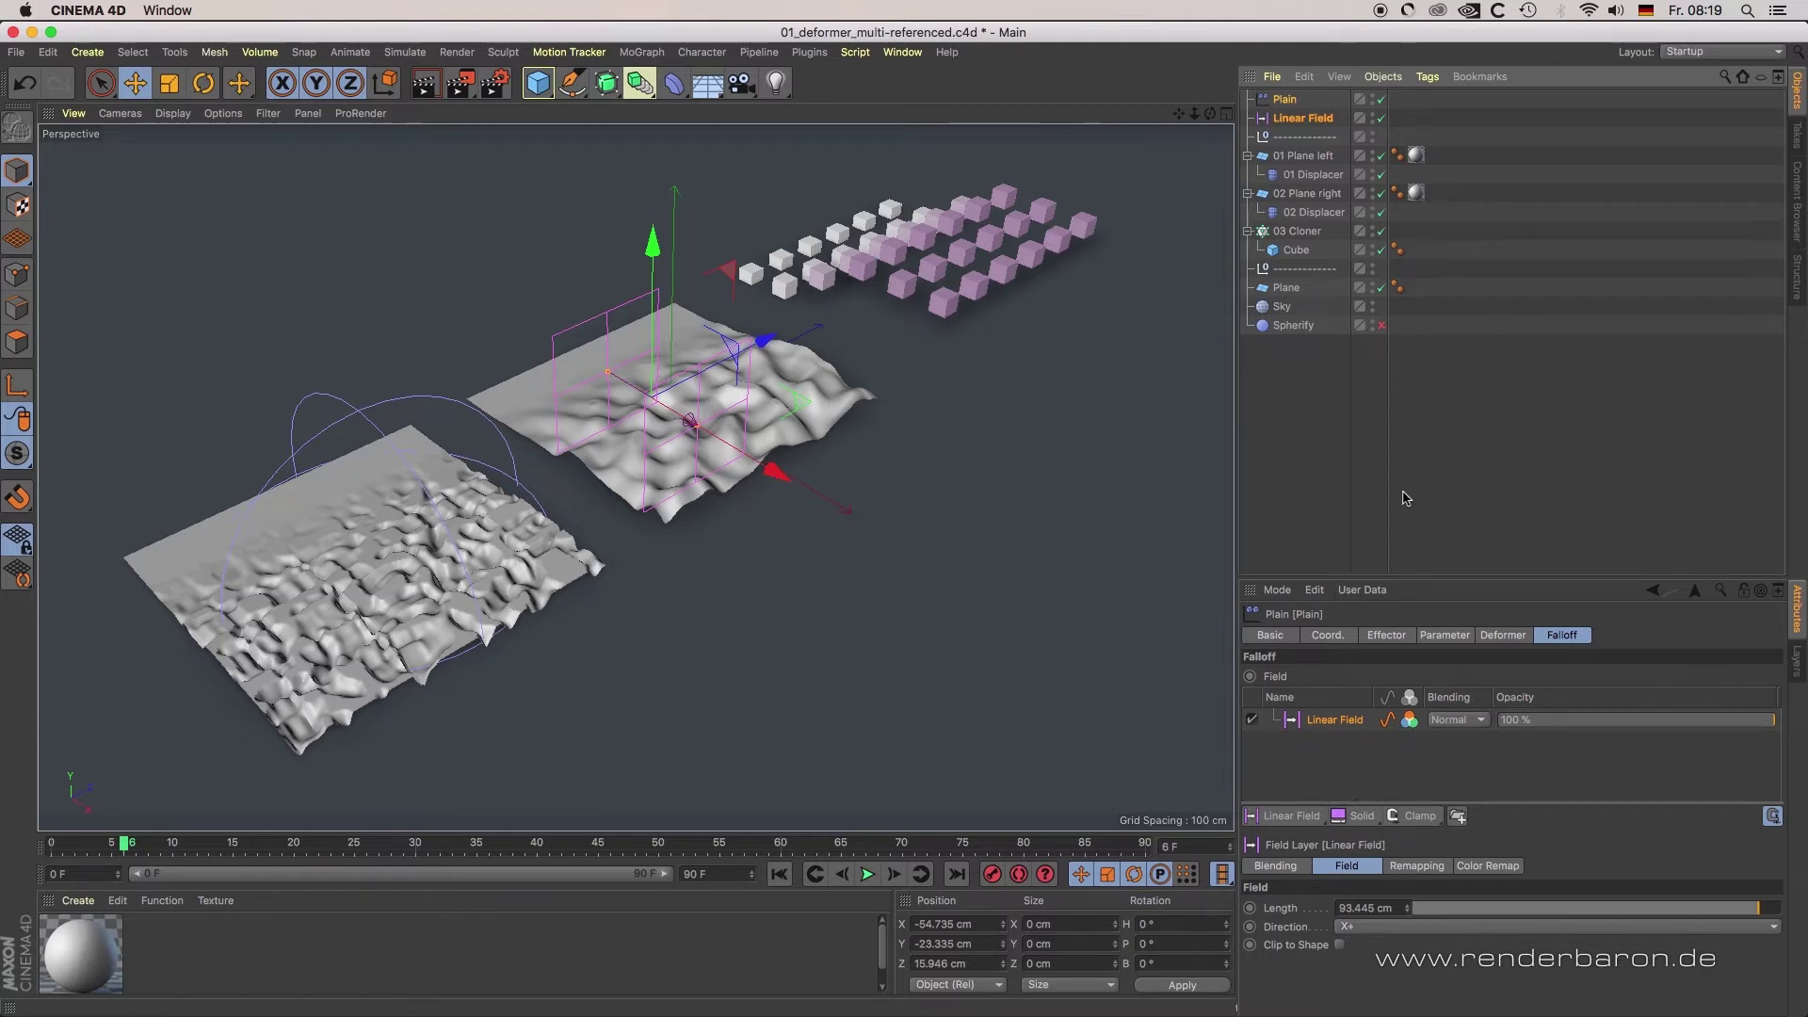
left_click(1291, 105)
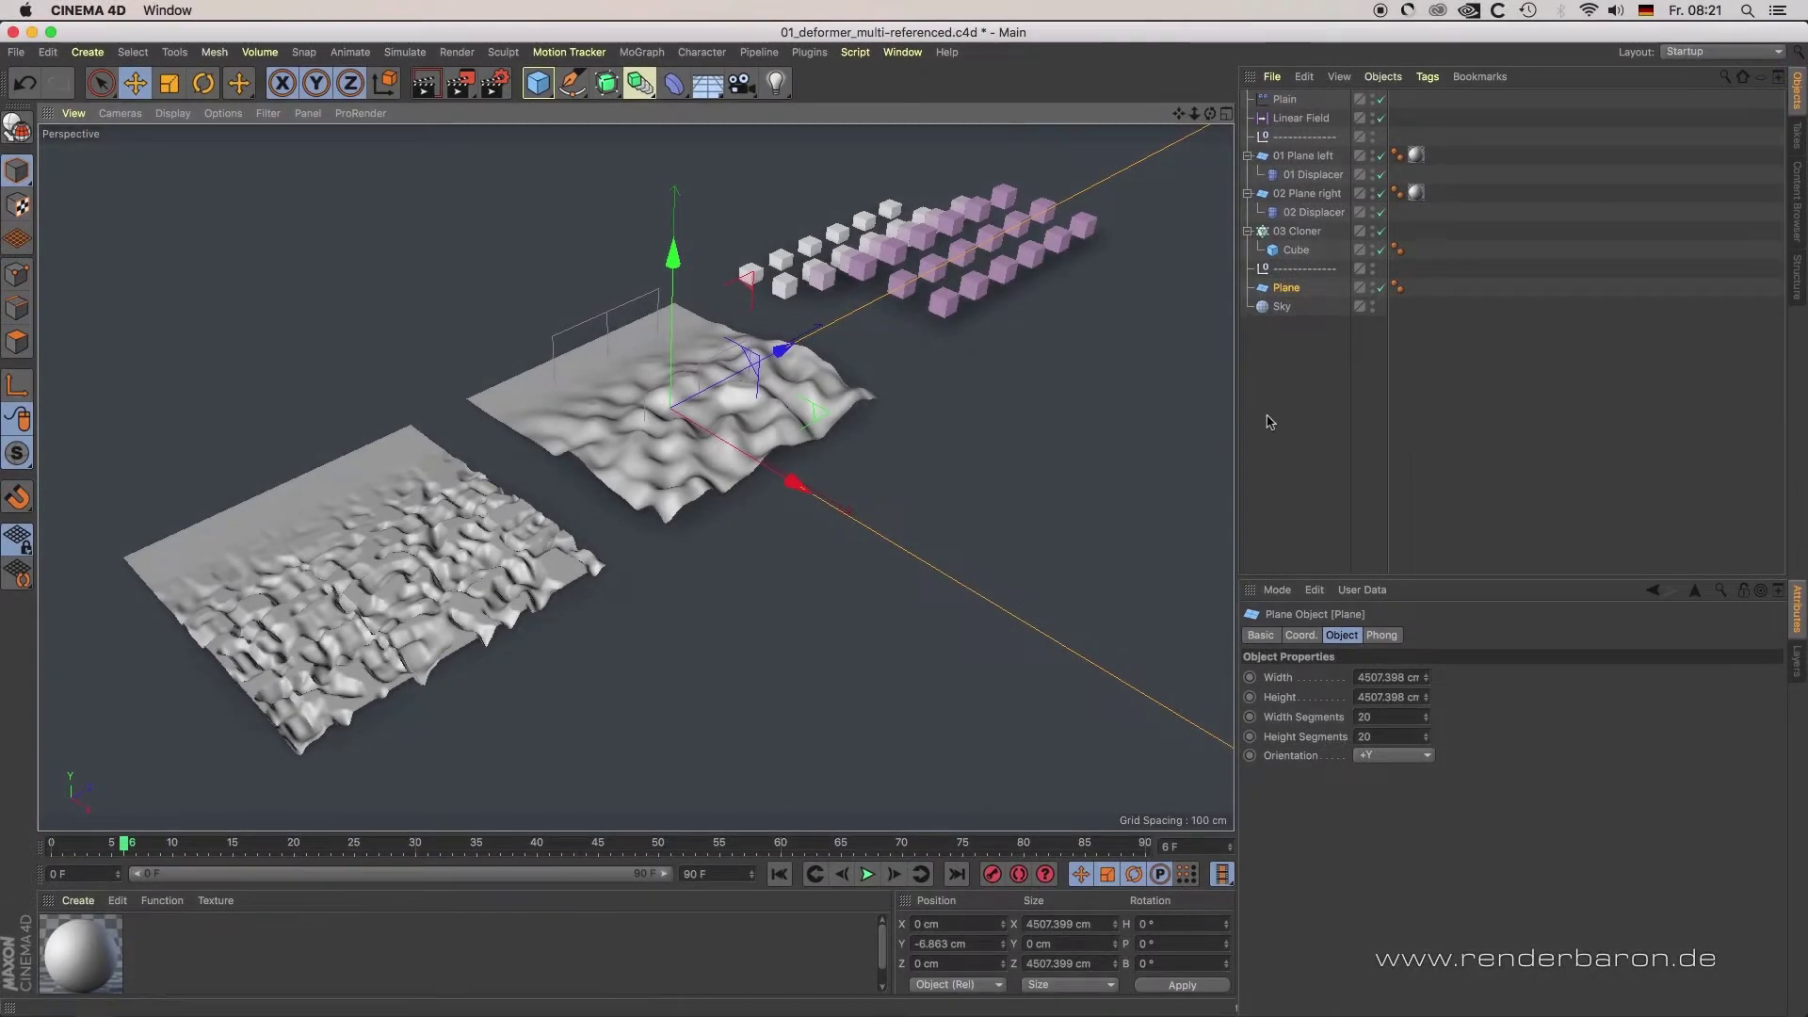
left_click(1299, 373)
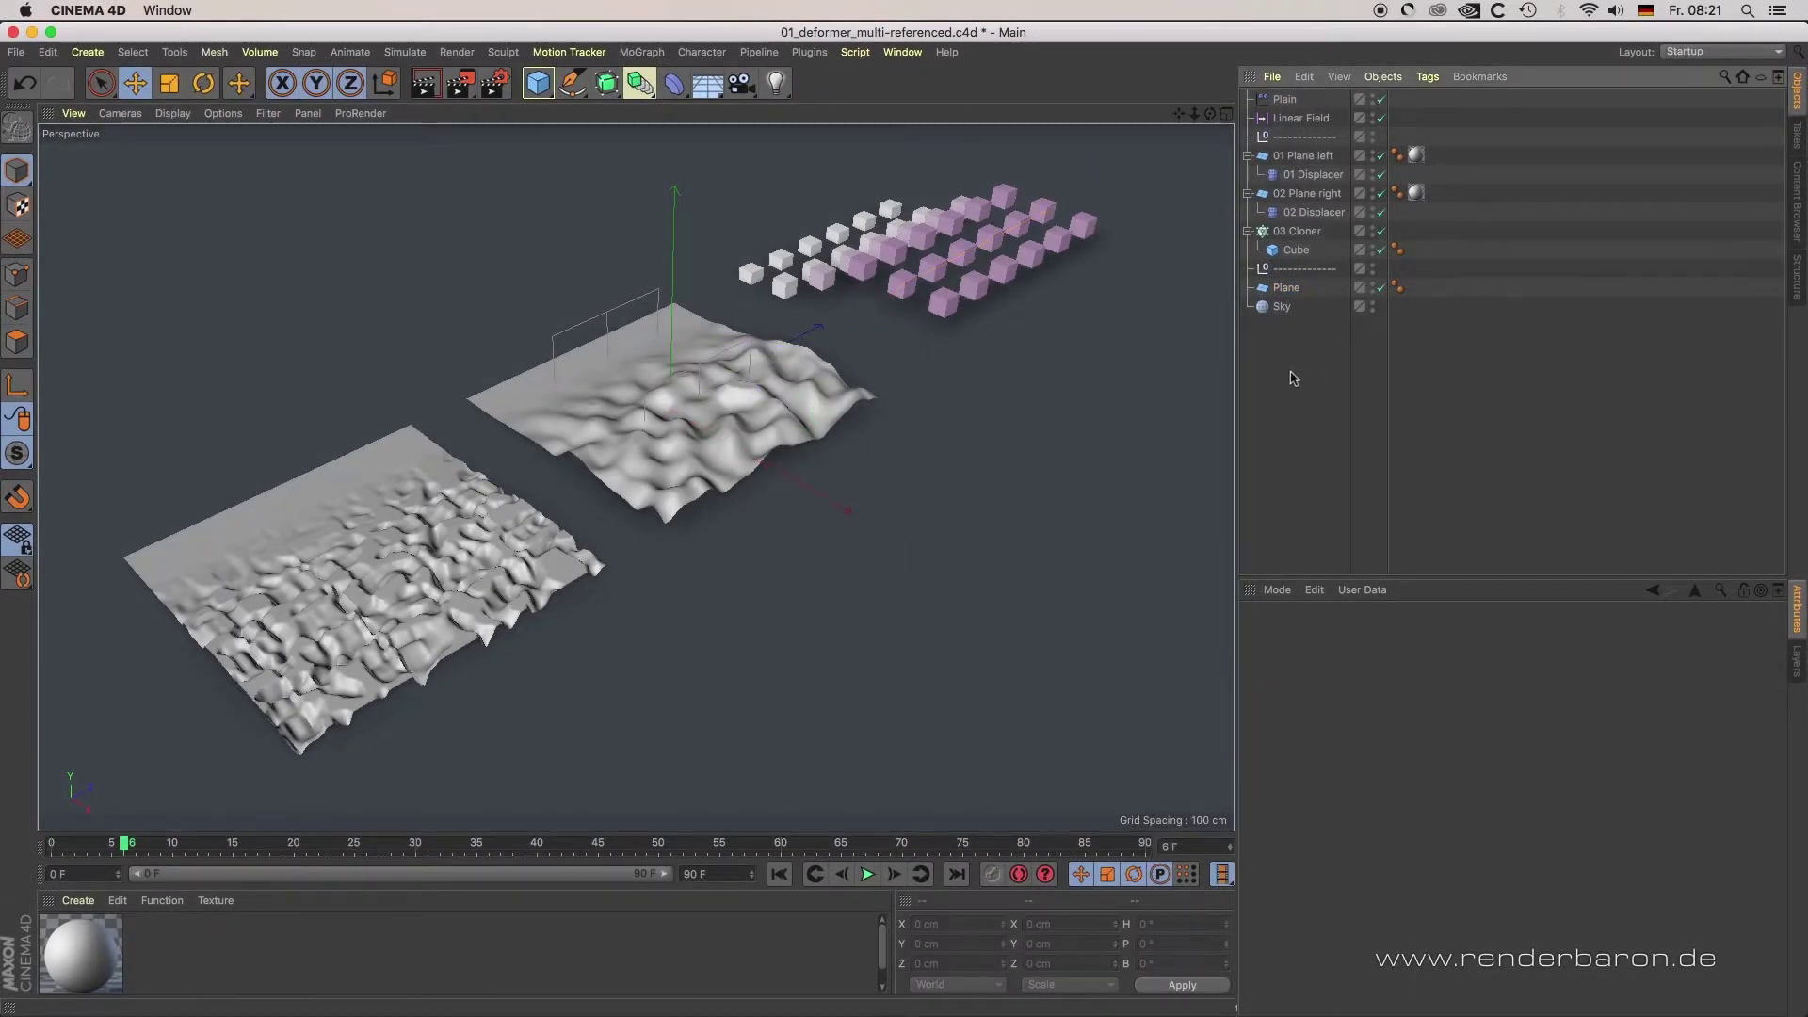
left_click(902, 28)
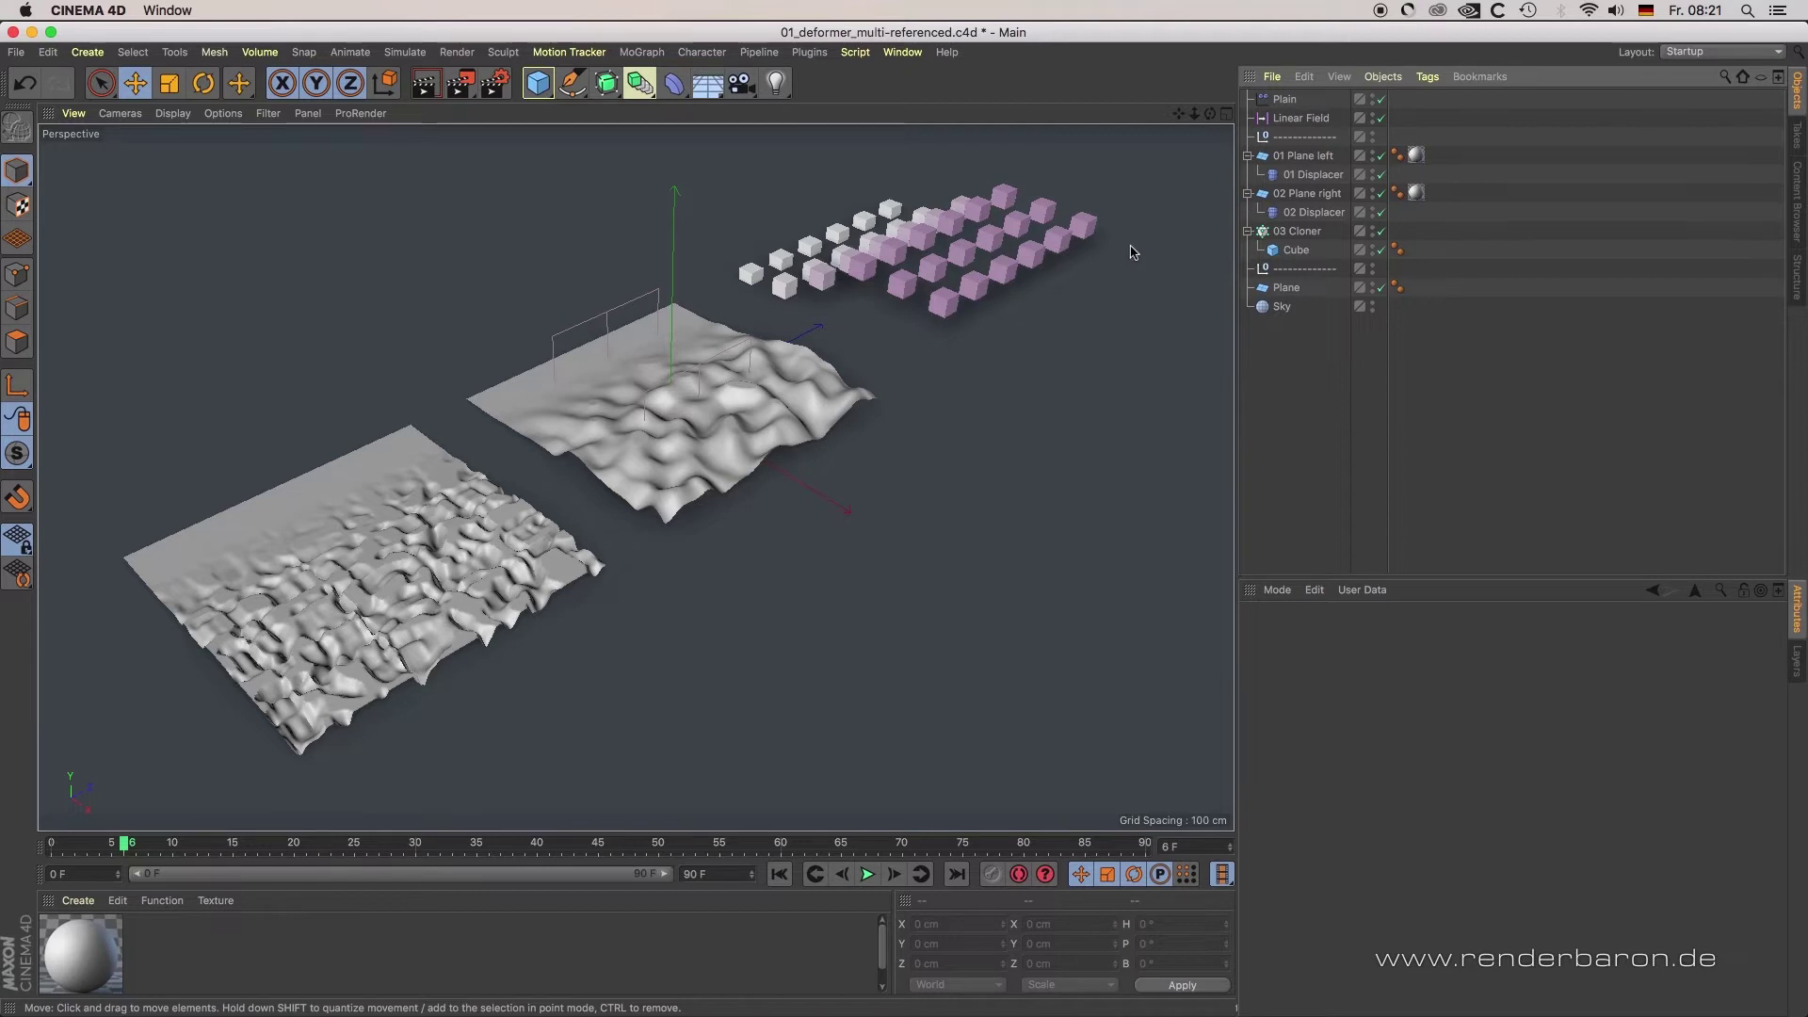
Compare the falloff field lists of 01 Displacer and 02 Displacer and view the available field types again
left_click(1309, 192)
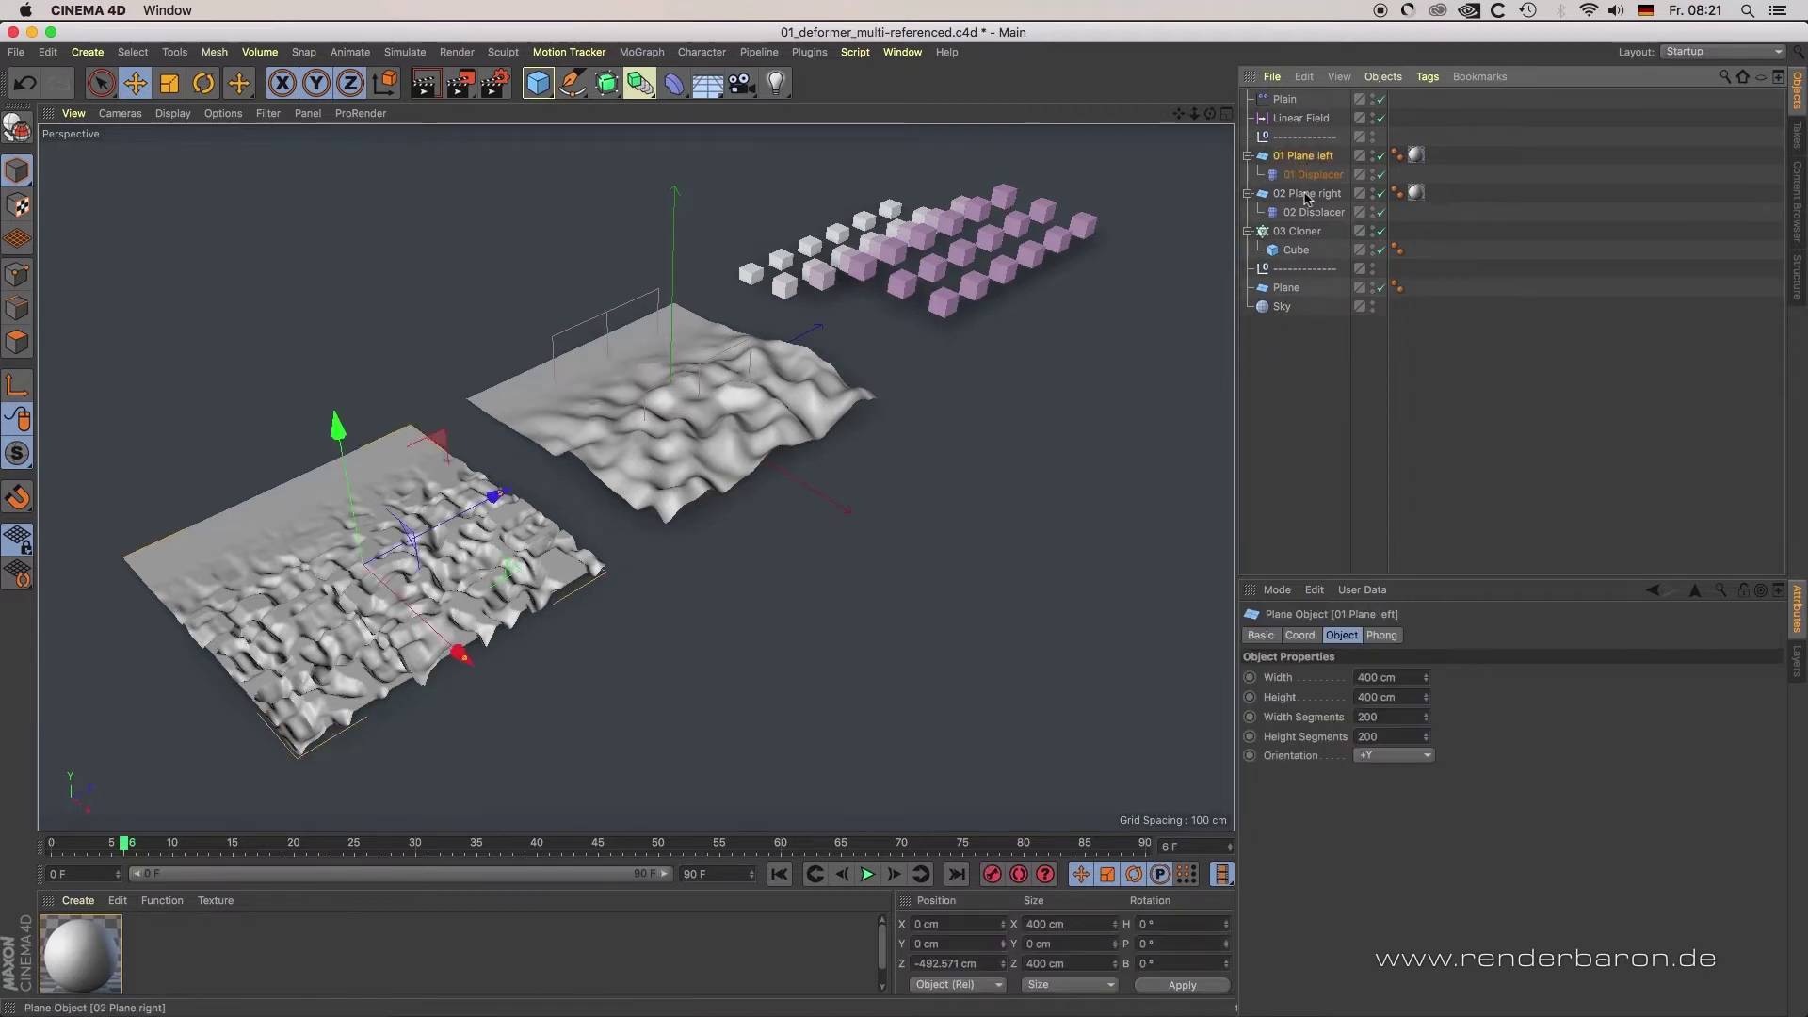
left_click(1313, 174)
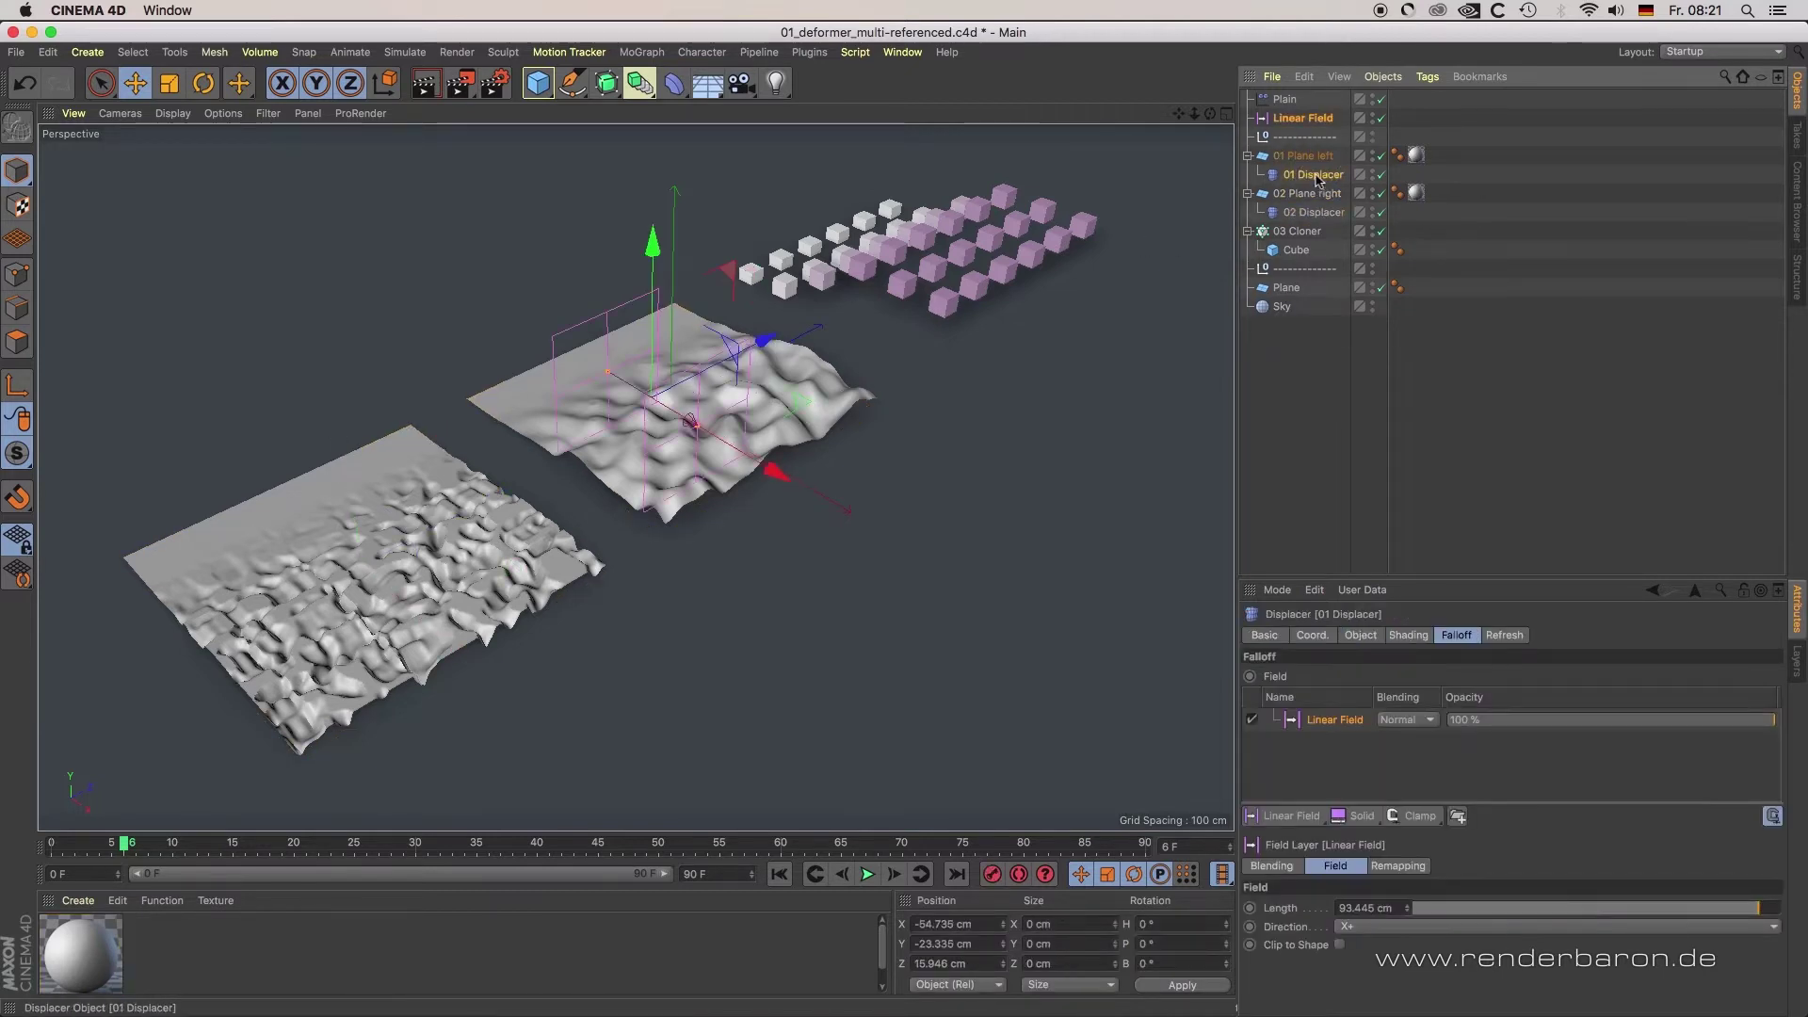
left_click(1315, 213)
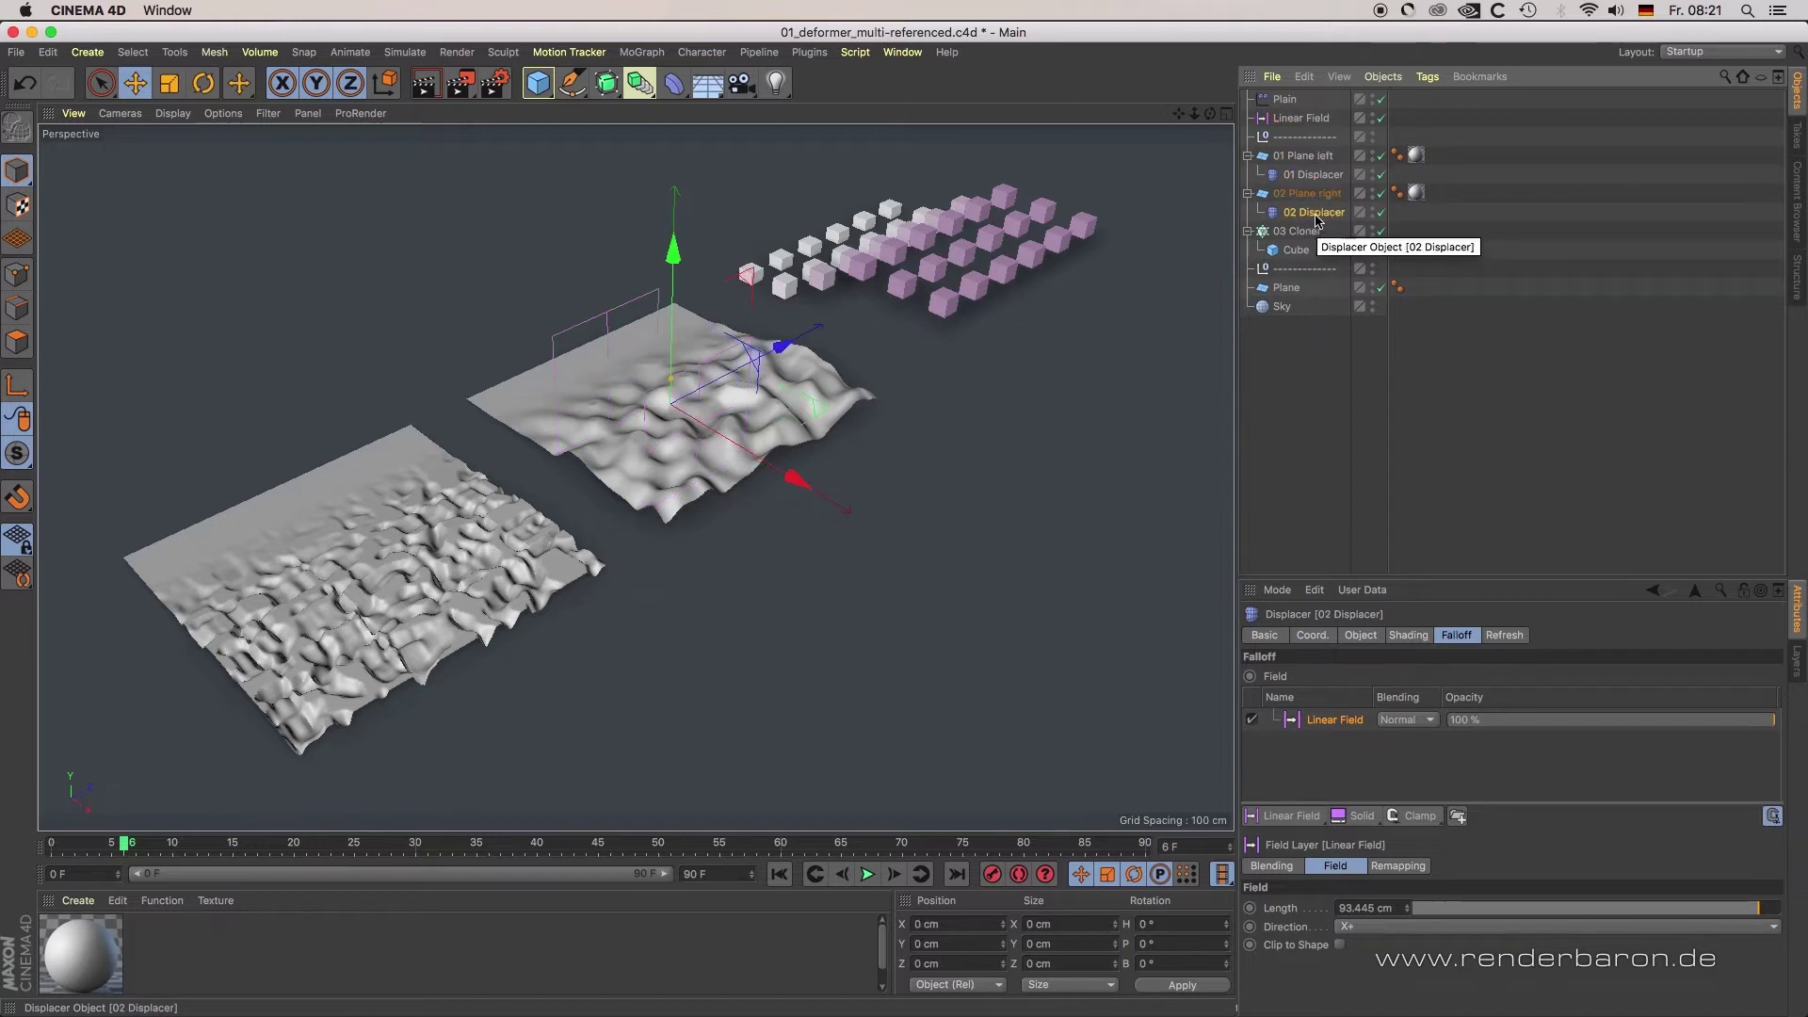
left_click(88, 52)
mouse_move(117, 187)
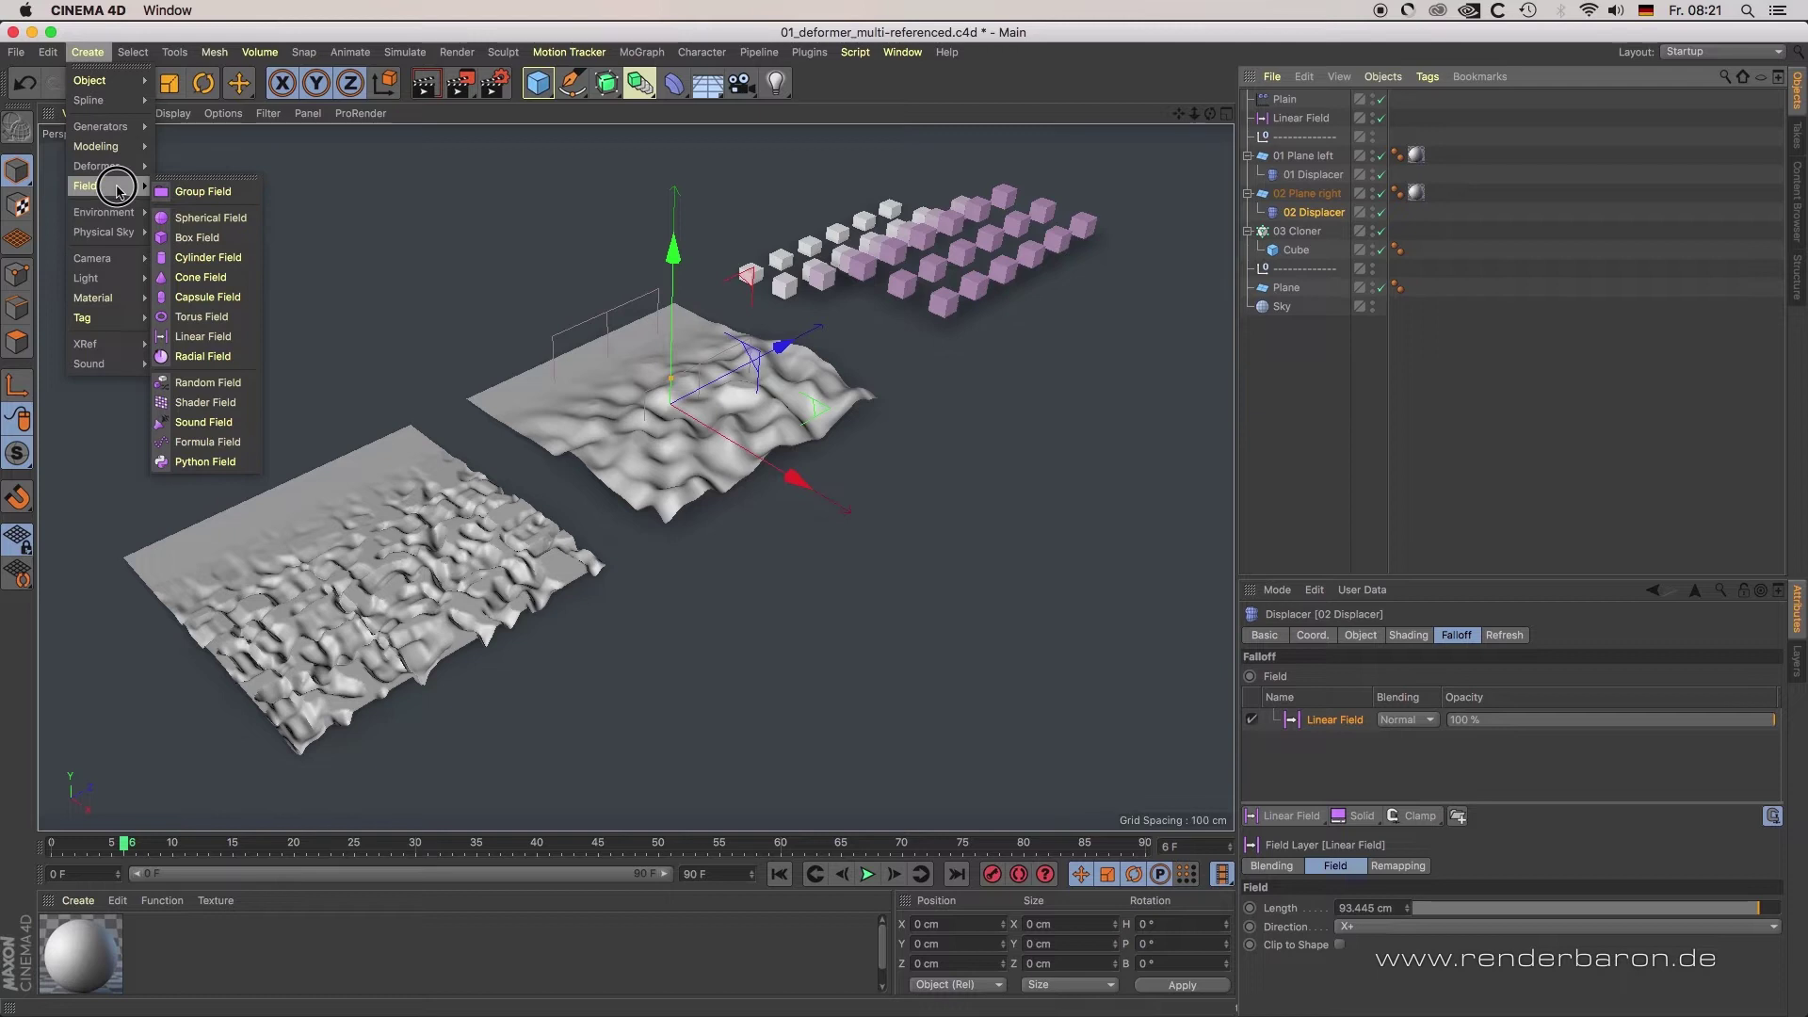
left_click(1330, 301)
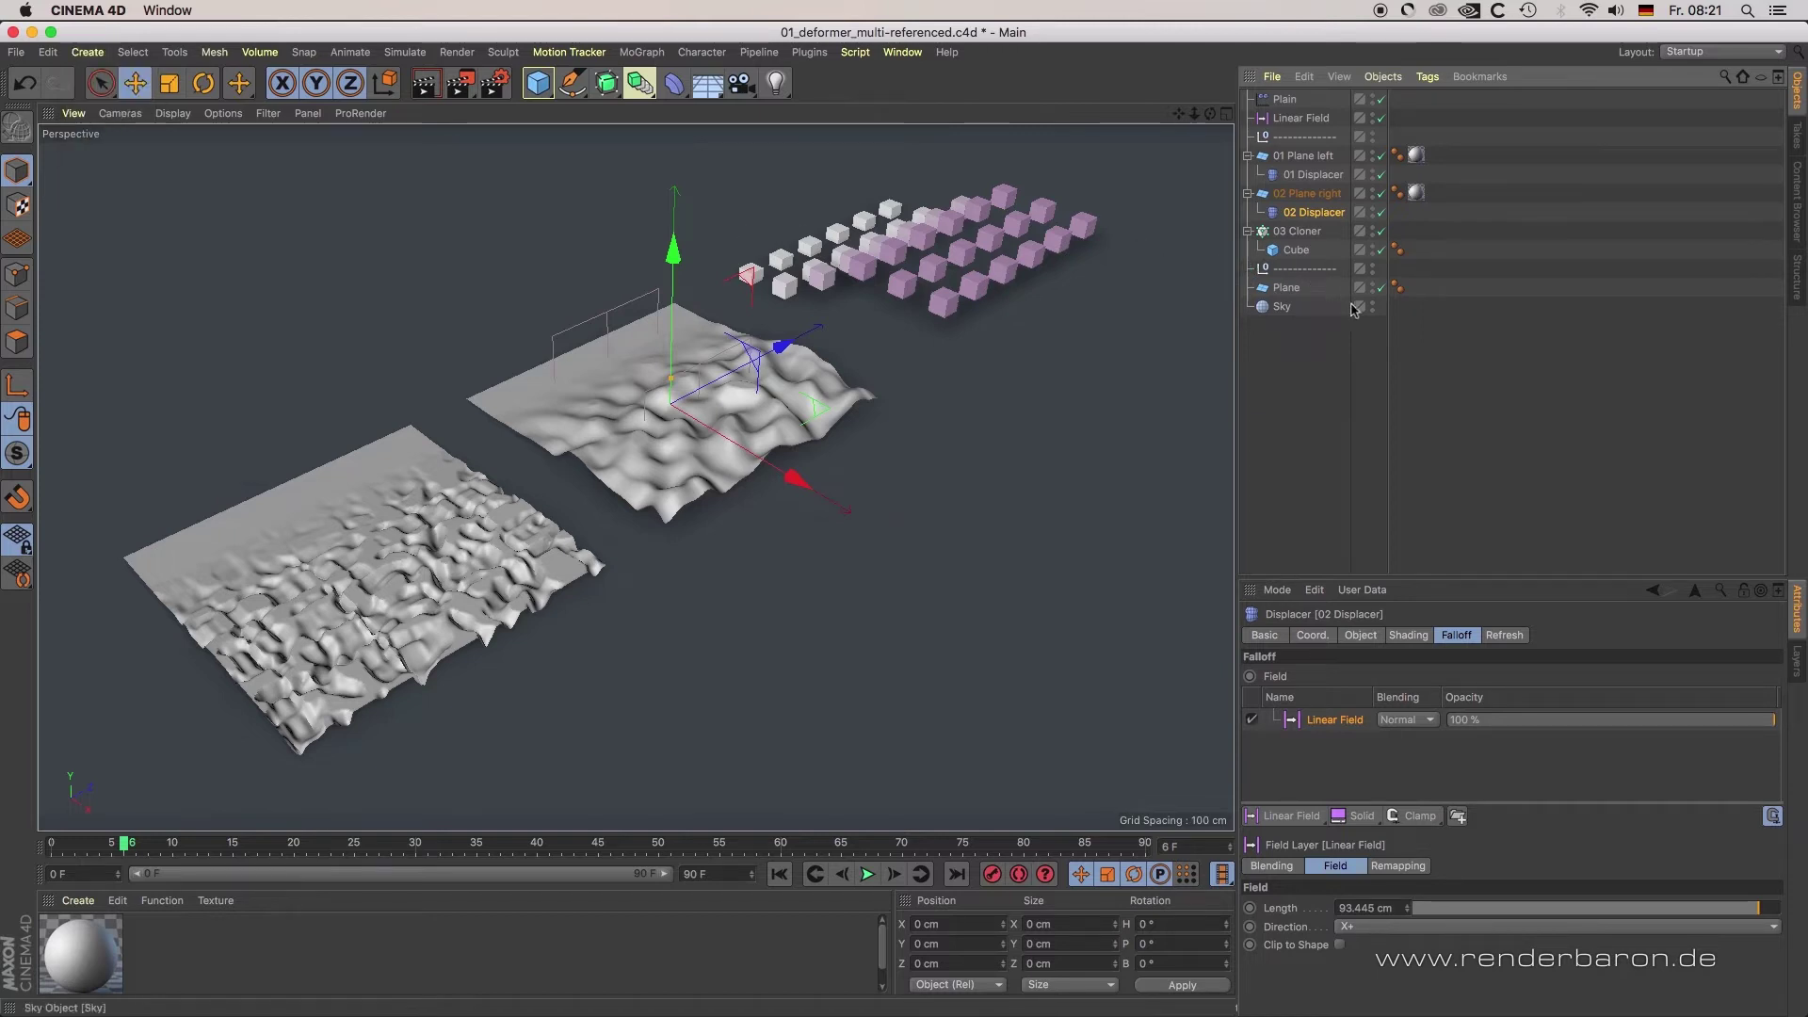
Try to add the Linear Field object to the falloff list of 01 Displacer
left_click(1316, 175)
left_click(1449, 639)
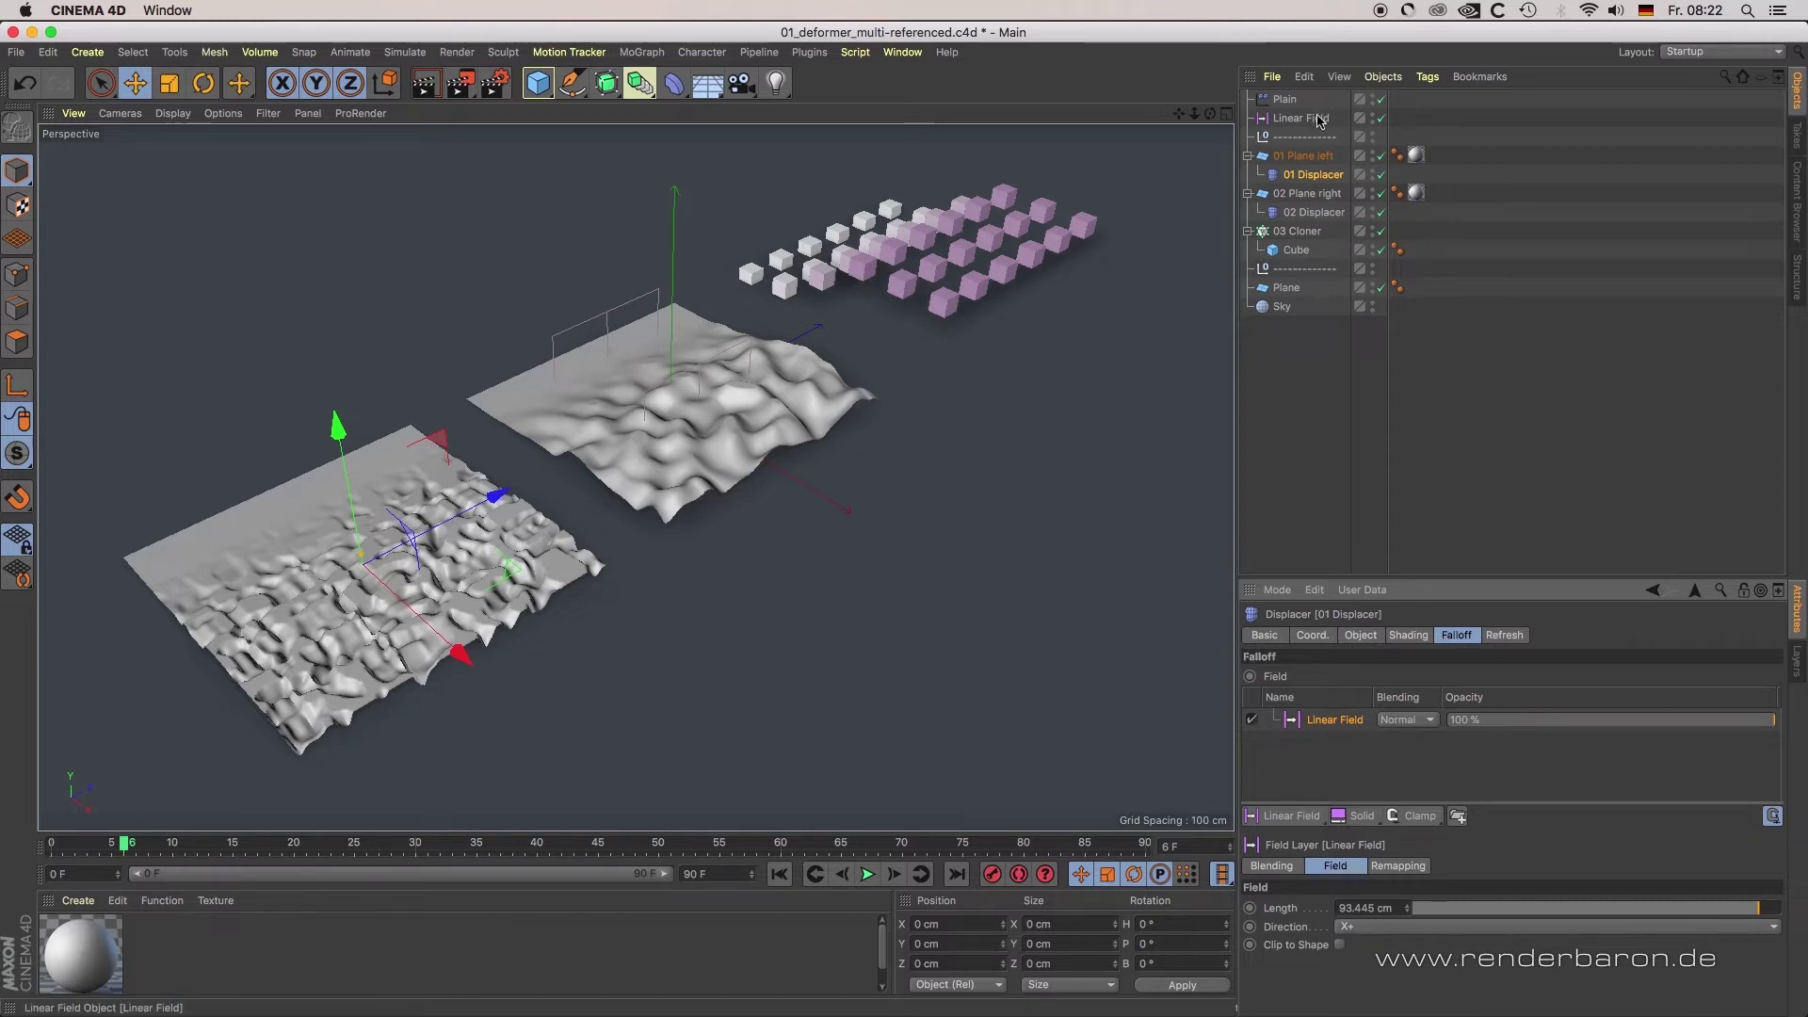
left_click_drag(1322, 118, 1353, 772)
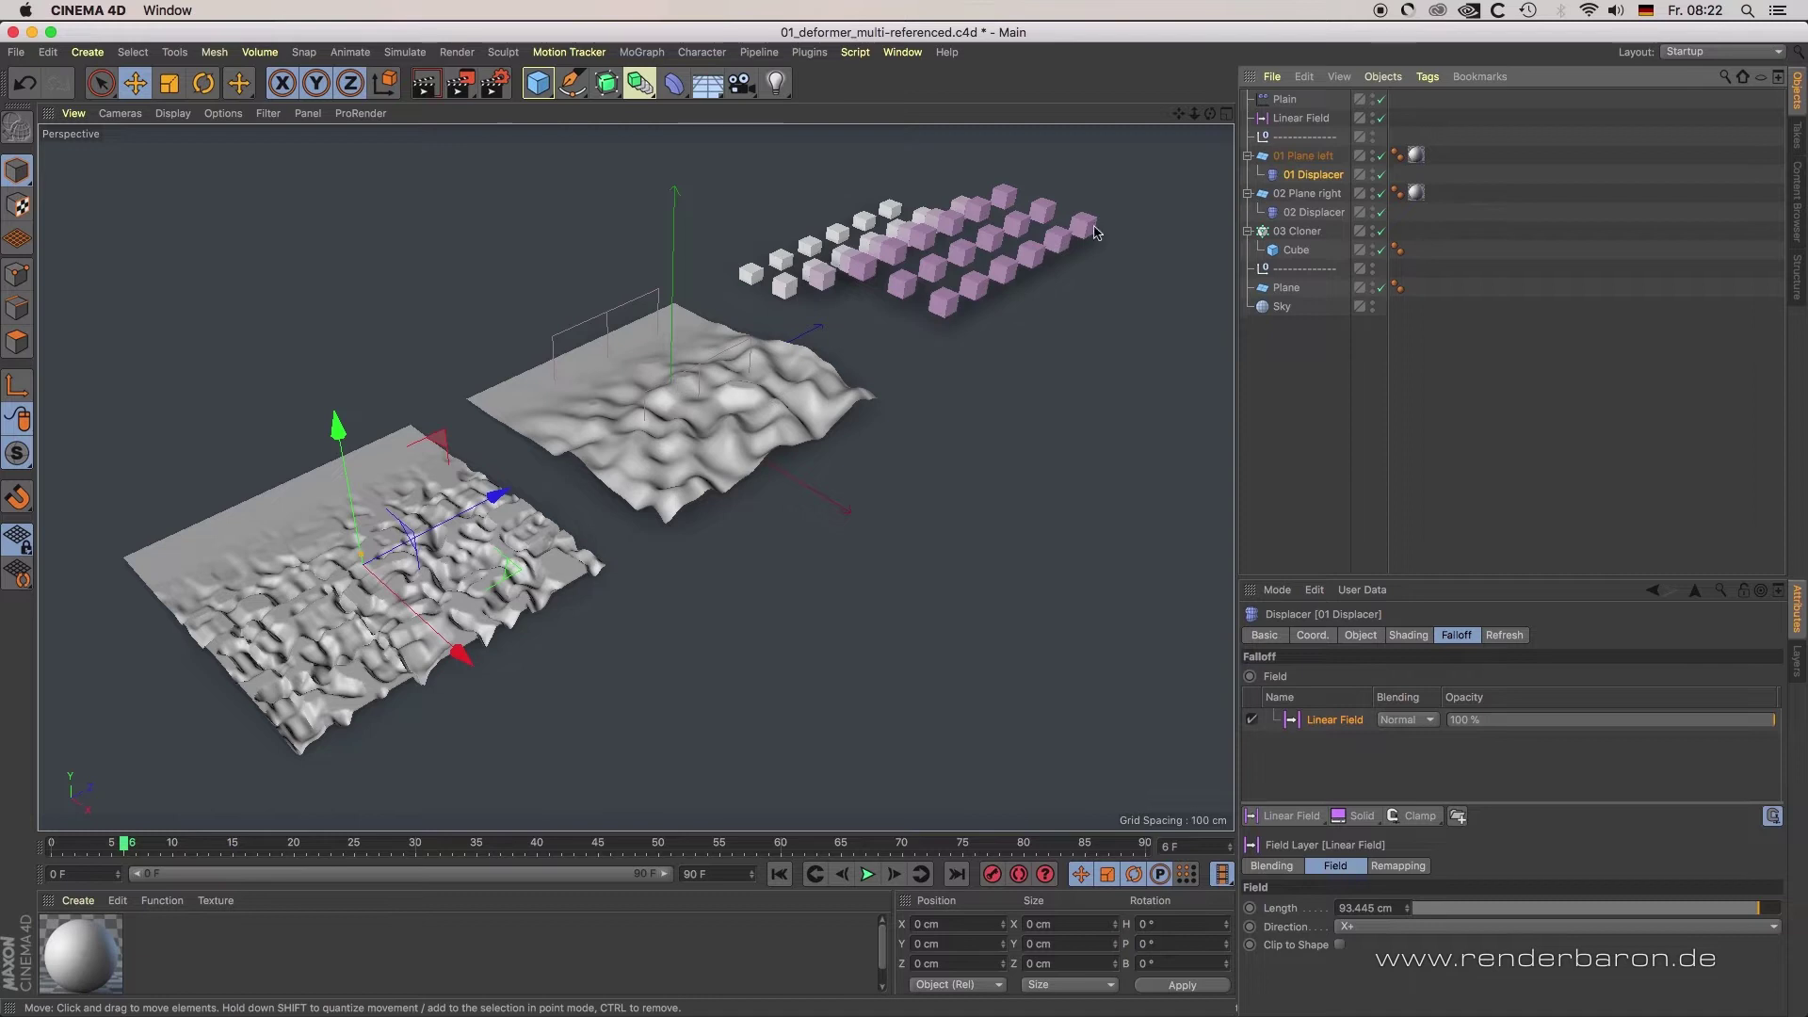
Move the Linear Field along the X axis to about -51.5 cm
left_click(1284, 119)
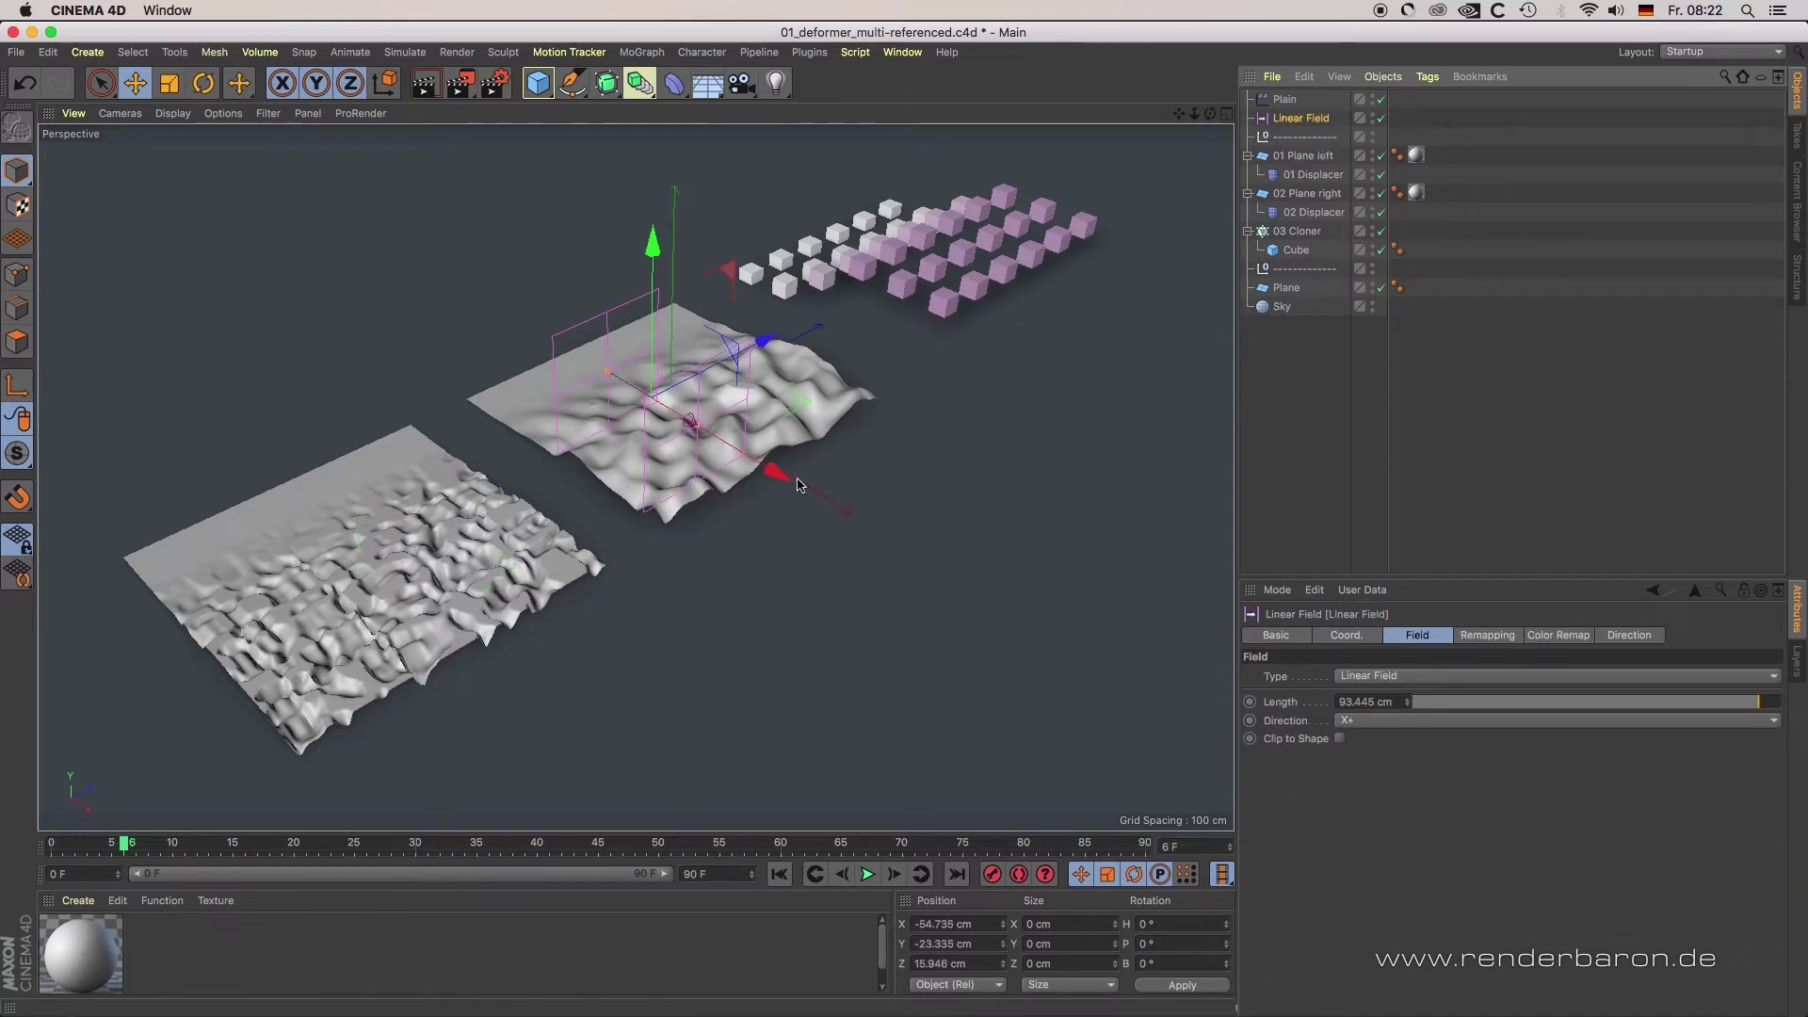
mouse_move(774, 474)
left_mouse_down()
mouse_move(800, 493)
mouse_move(775, 484)
left_mouse_up()
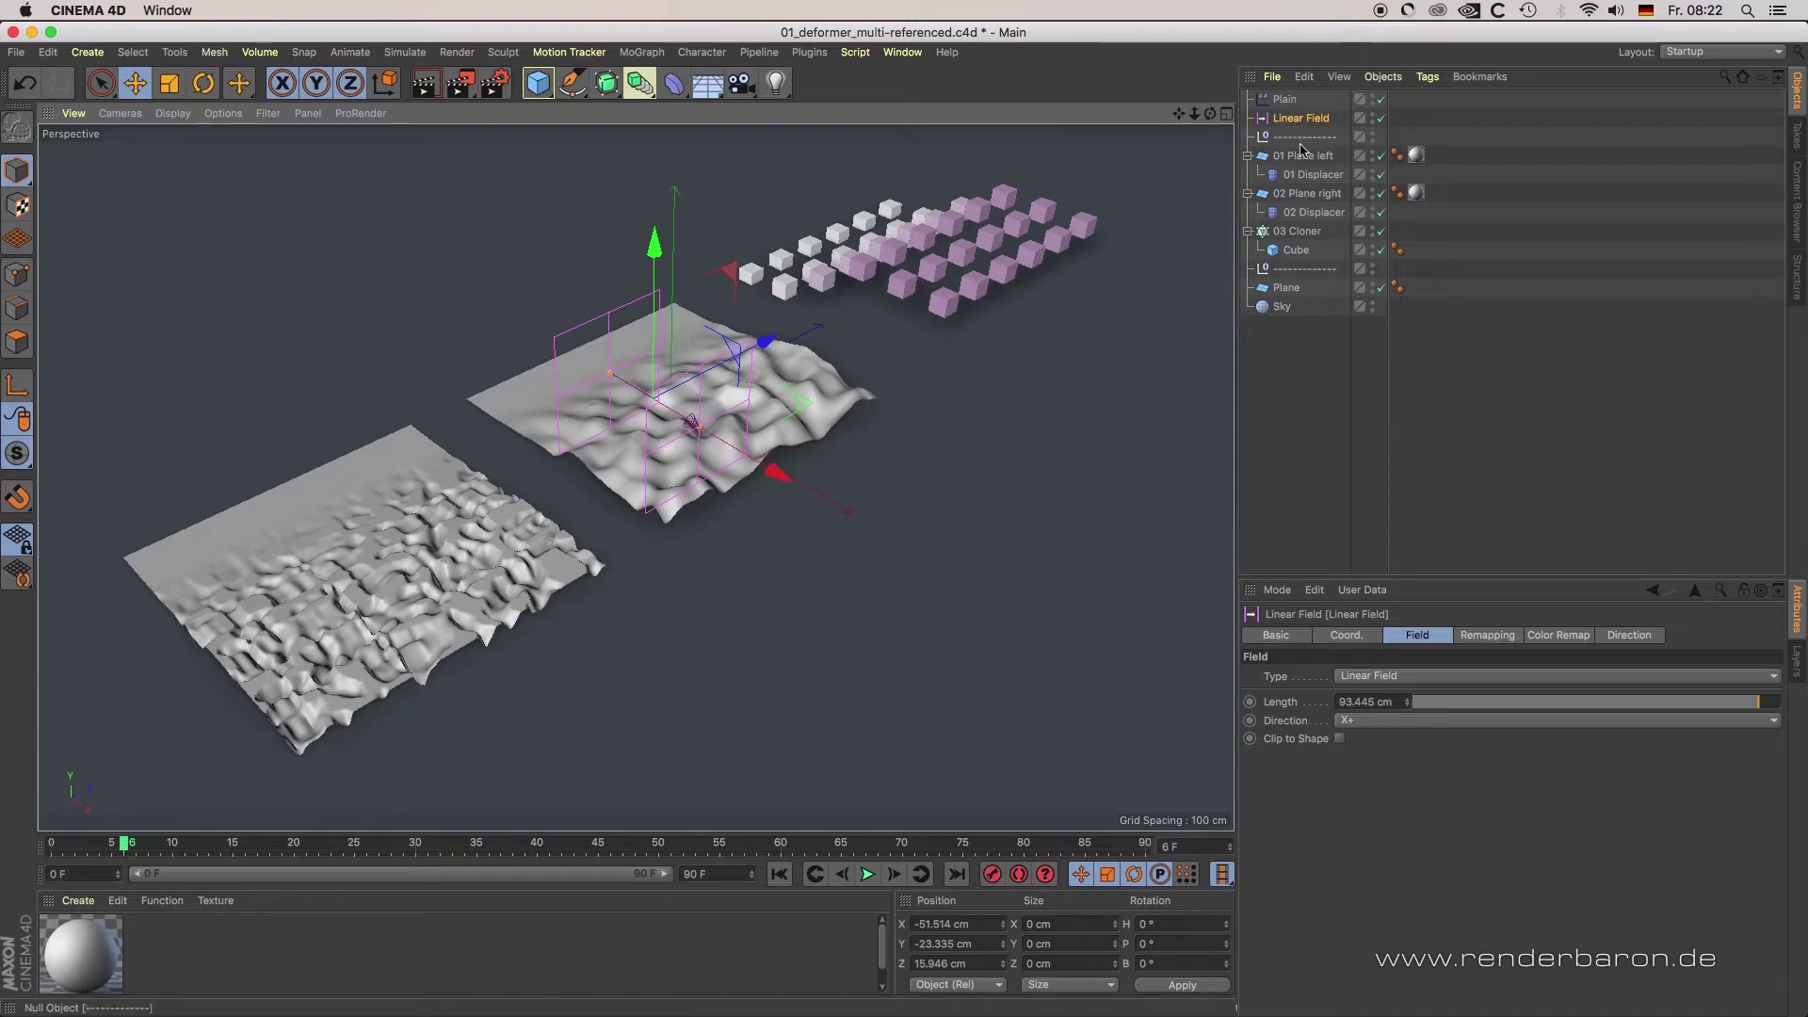
Check which field drives the falloff of 01 Displacer and 02 Displacer, and reselect the Linear Field
left_click(1312, 175)
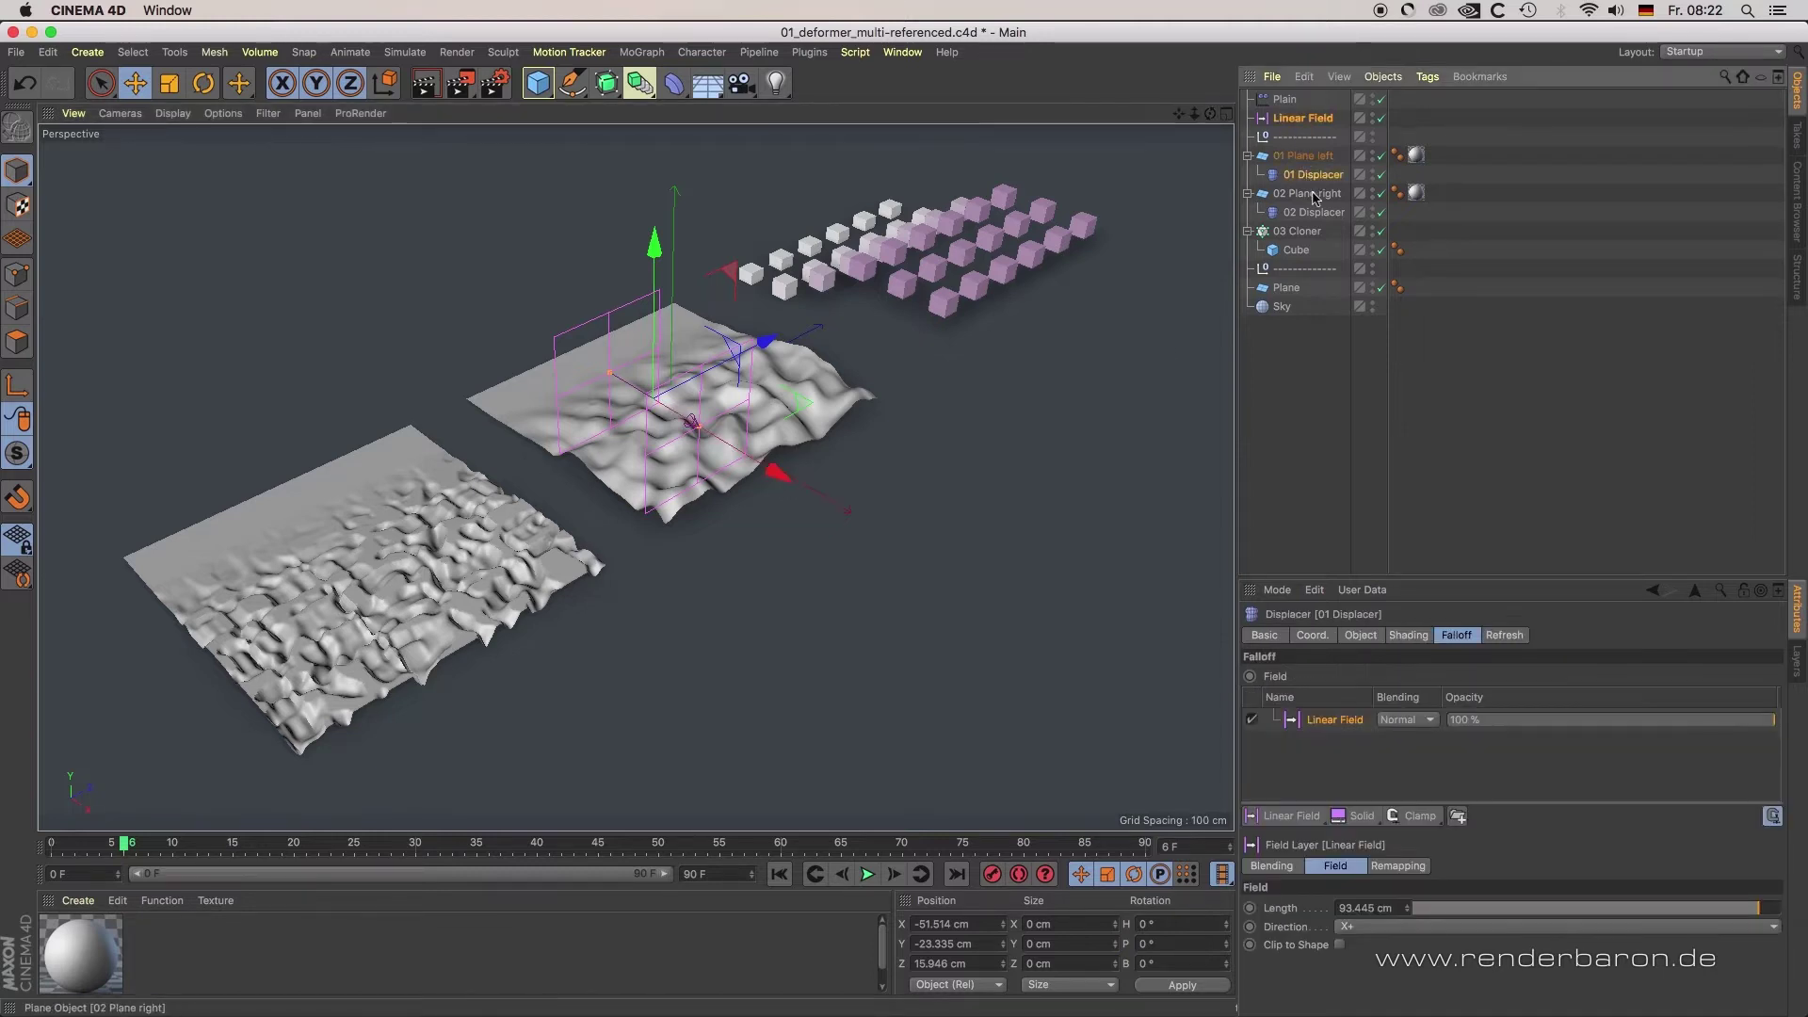
left_click(1314, 212)
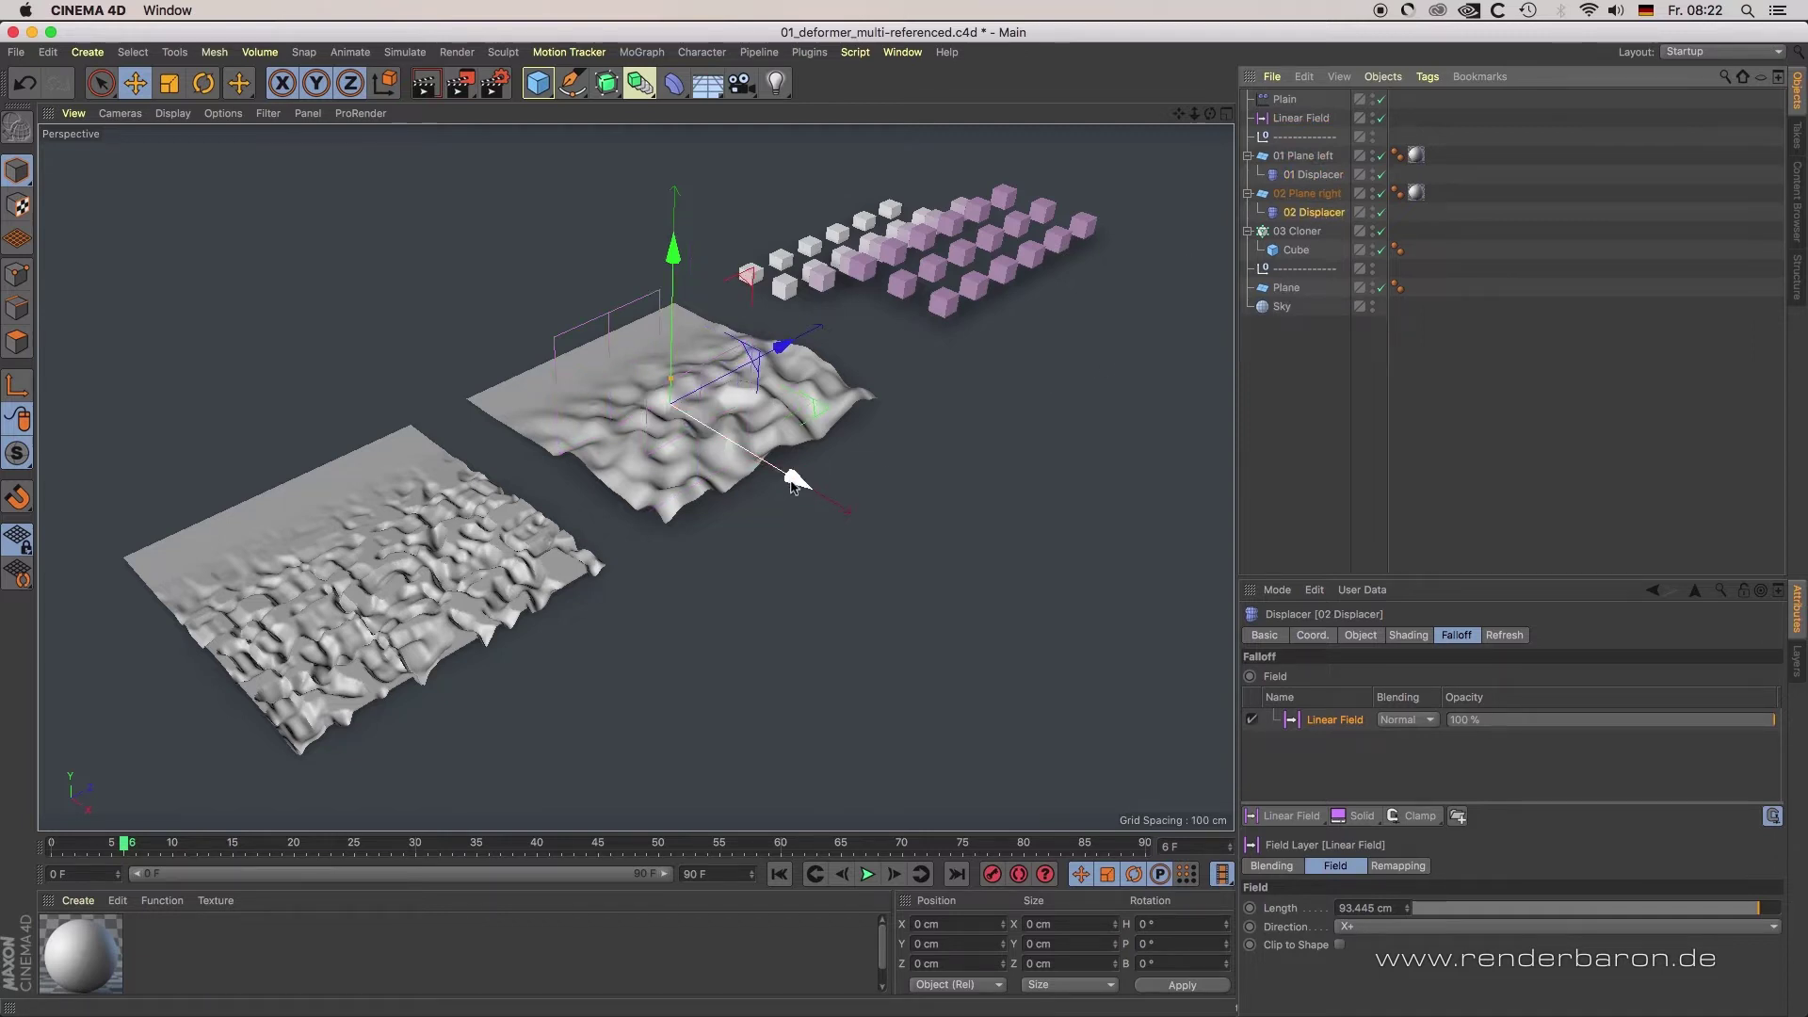
left_click_drag(793, 482, 613, 432)
left_click(1301, 118)
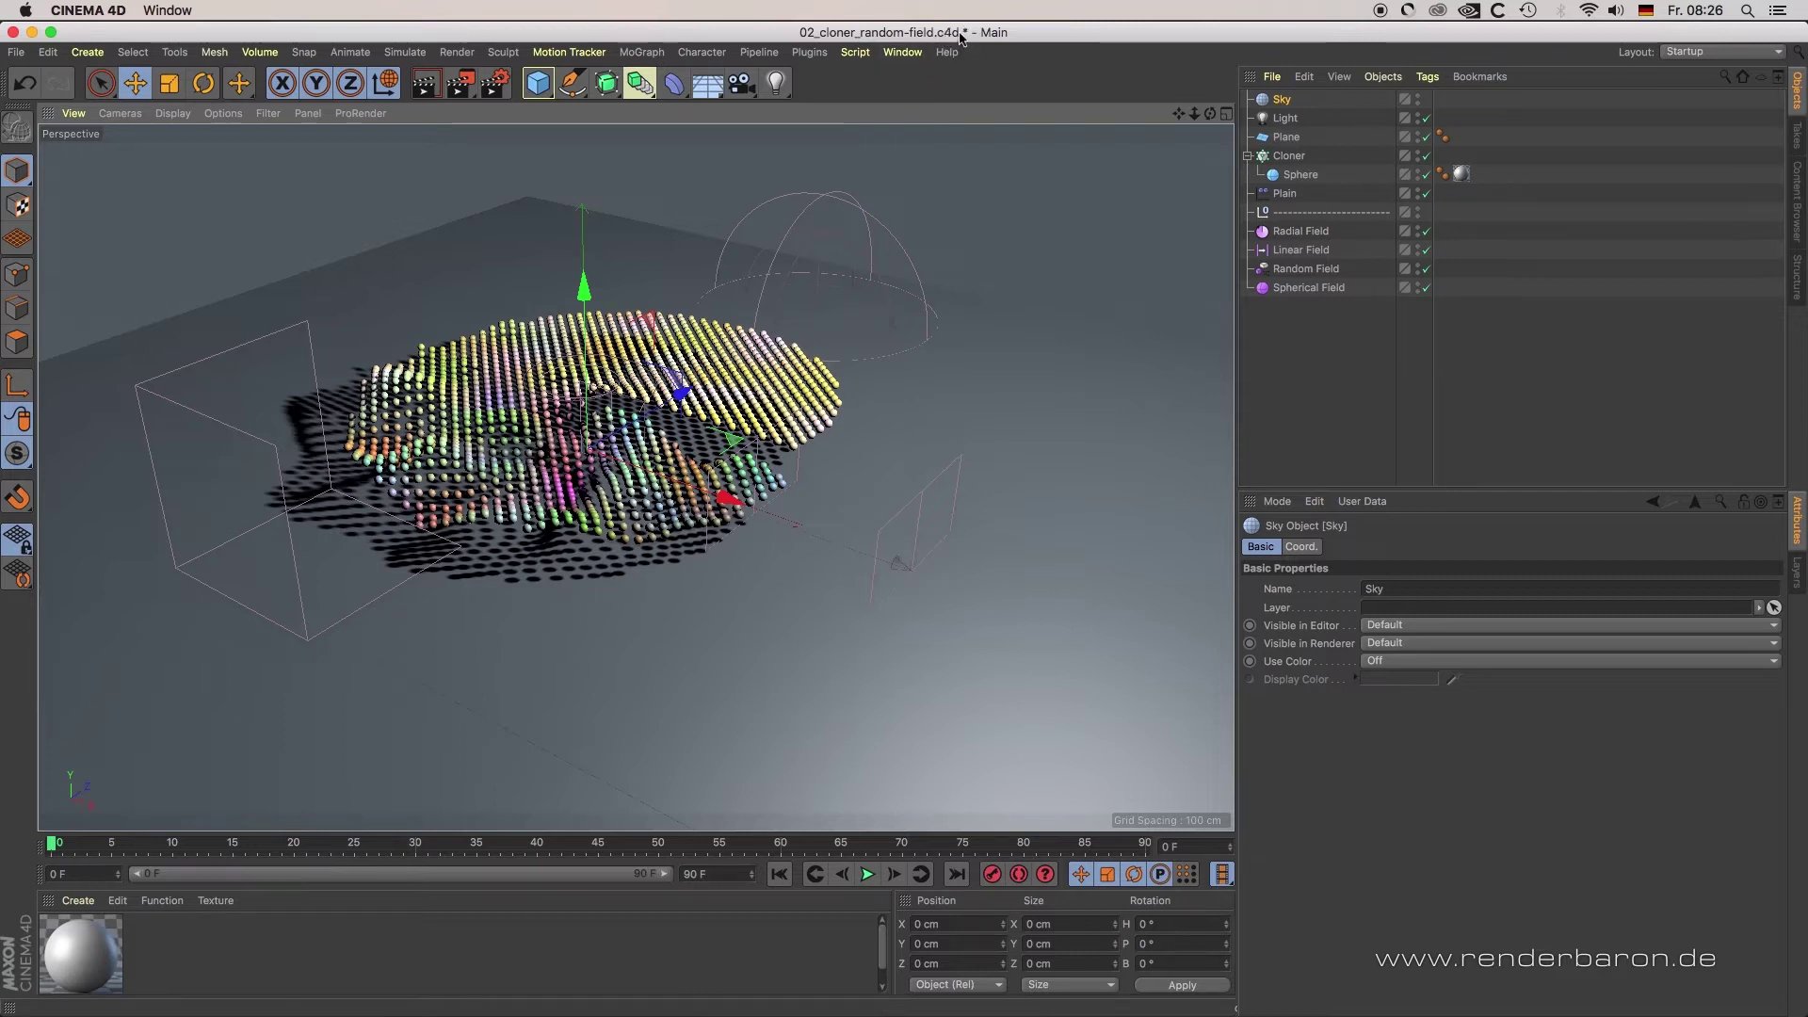
Examine the settings of the Cloner and of the Radial, Linear, Random and Spherical Fields in the 02_cloner_random-field.c4d scene
left_click(1290, 157)
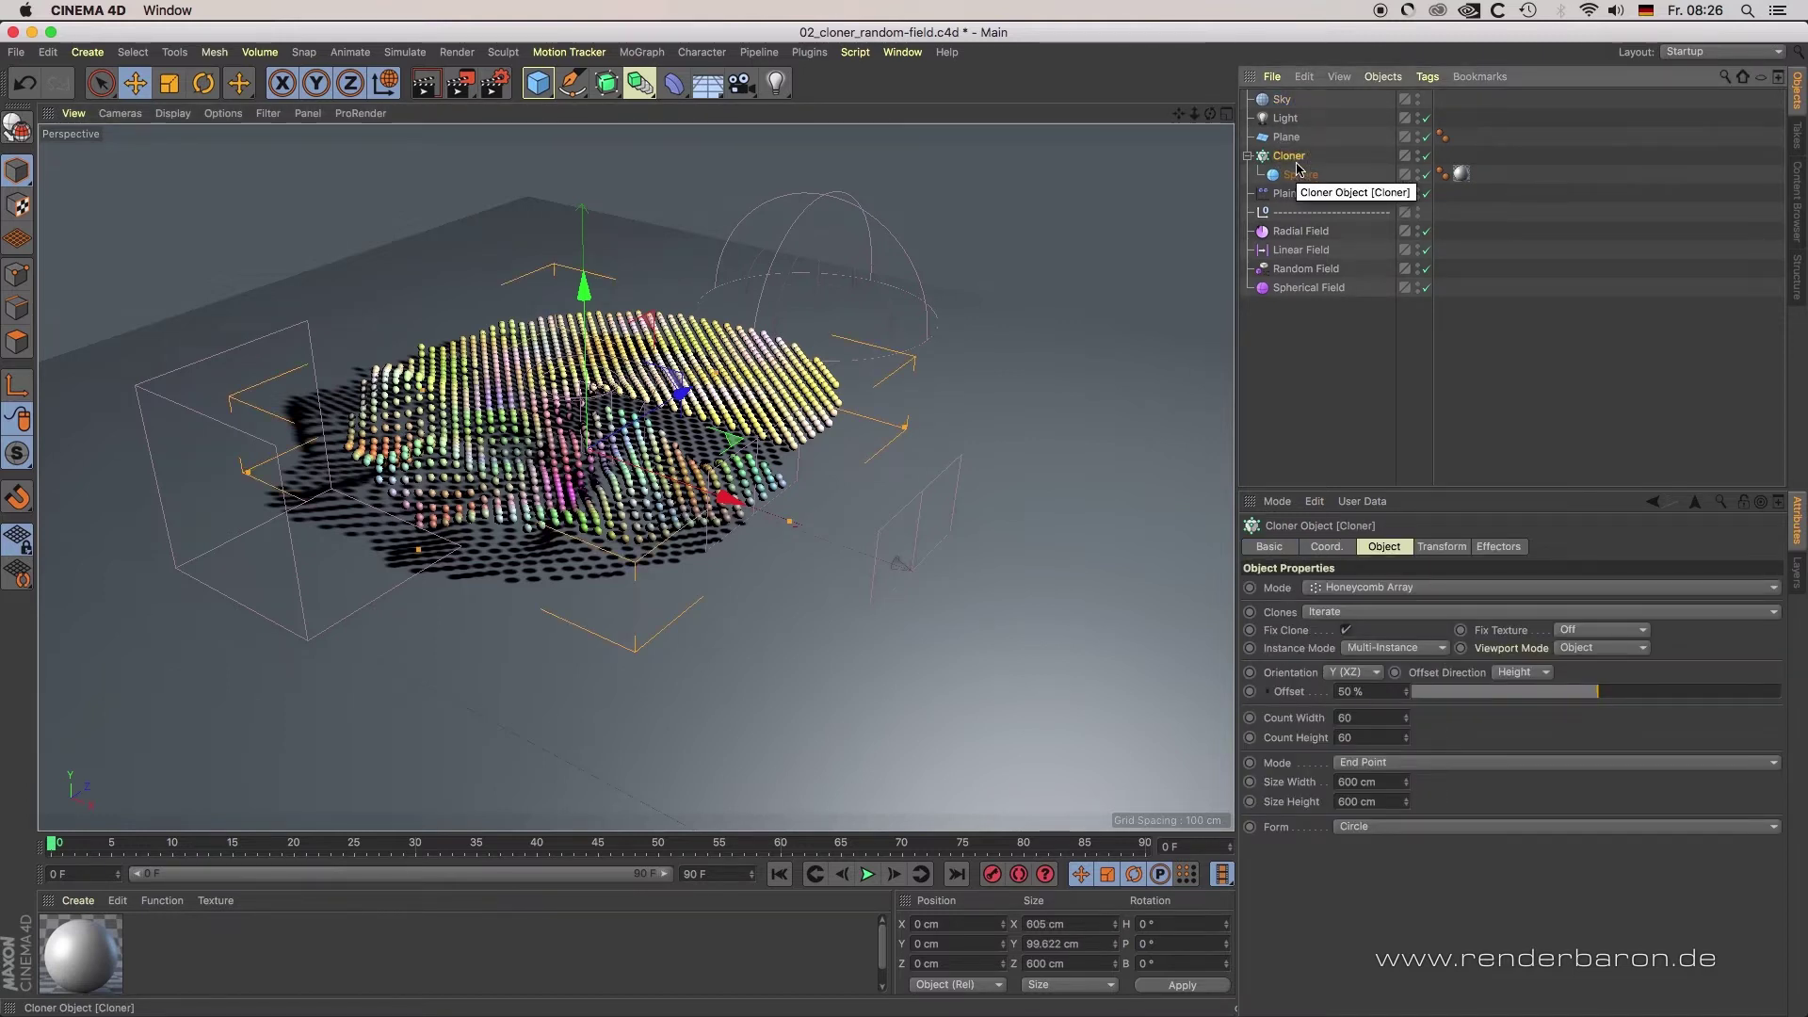
left_click(1301, 231)
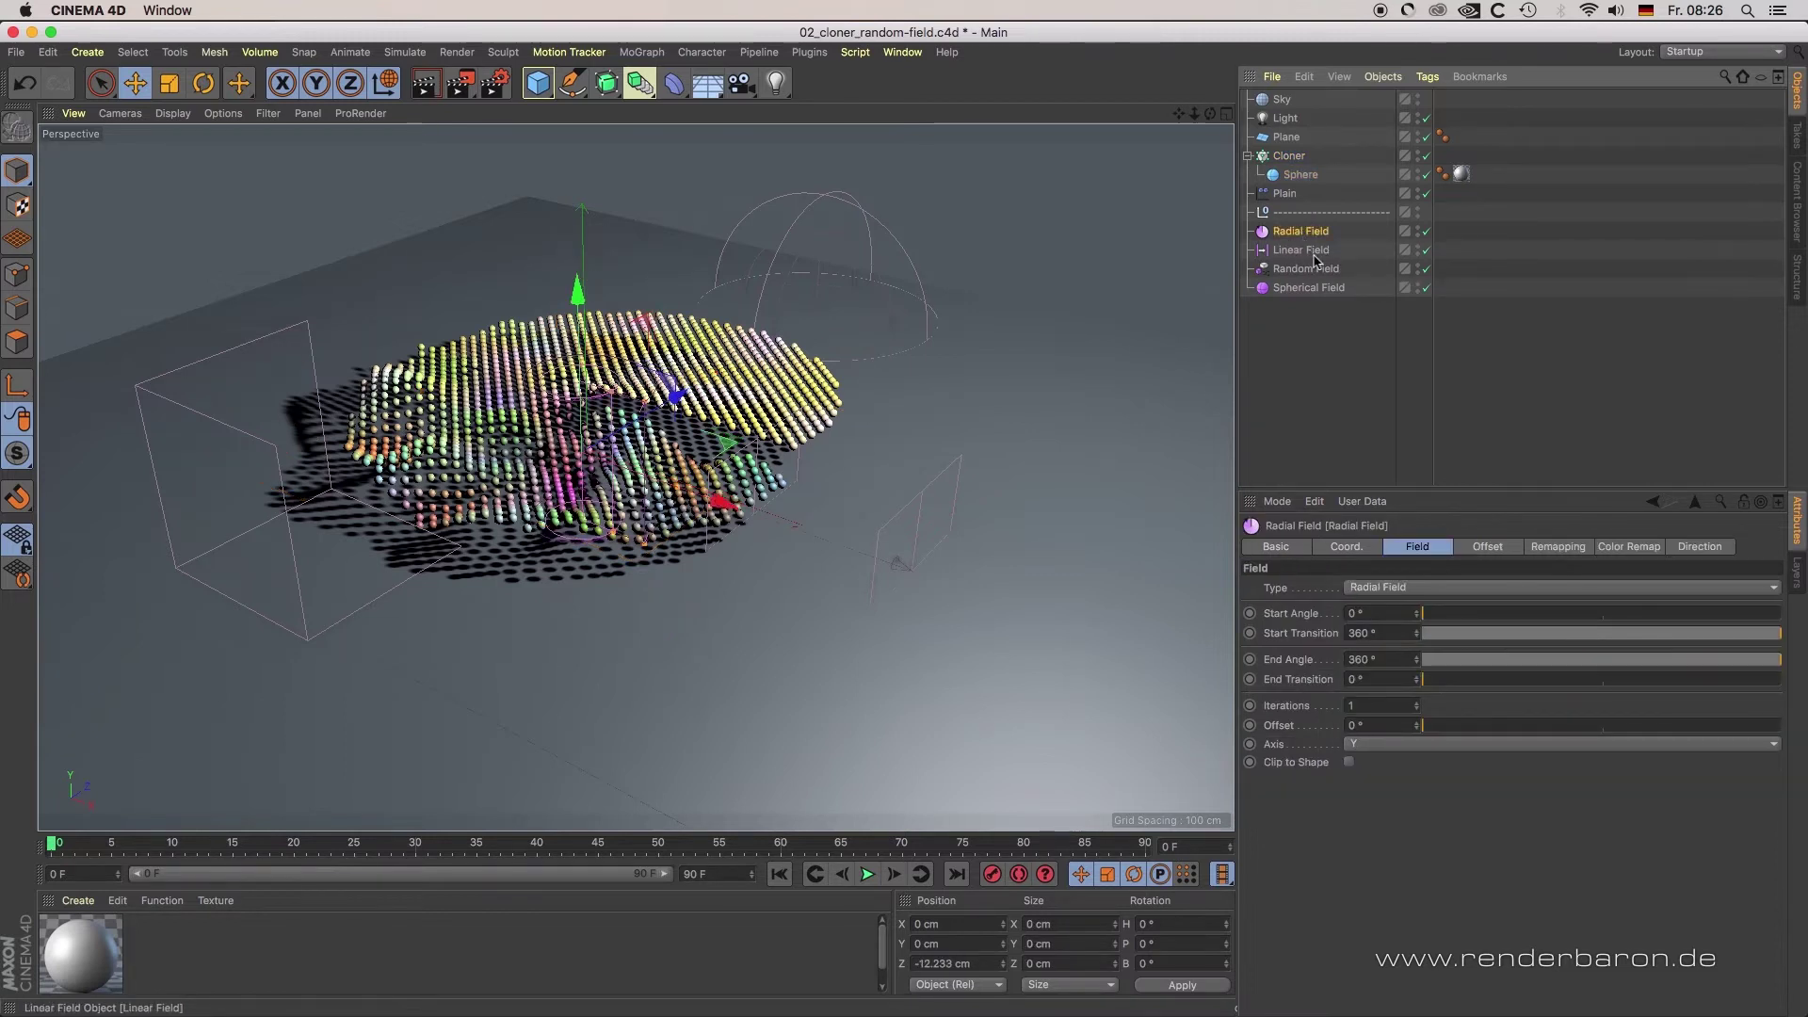
left_click(1312, 252)
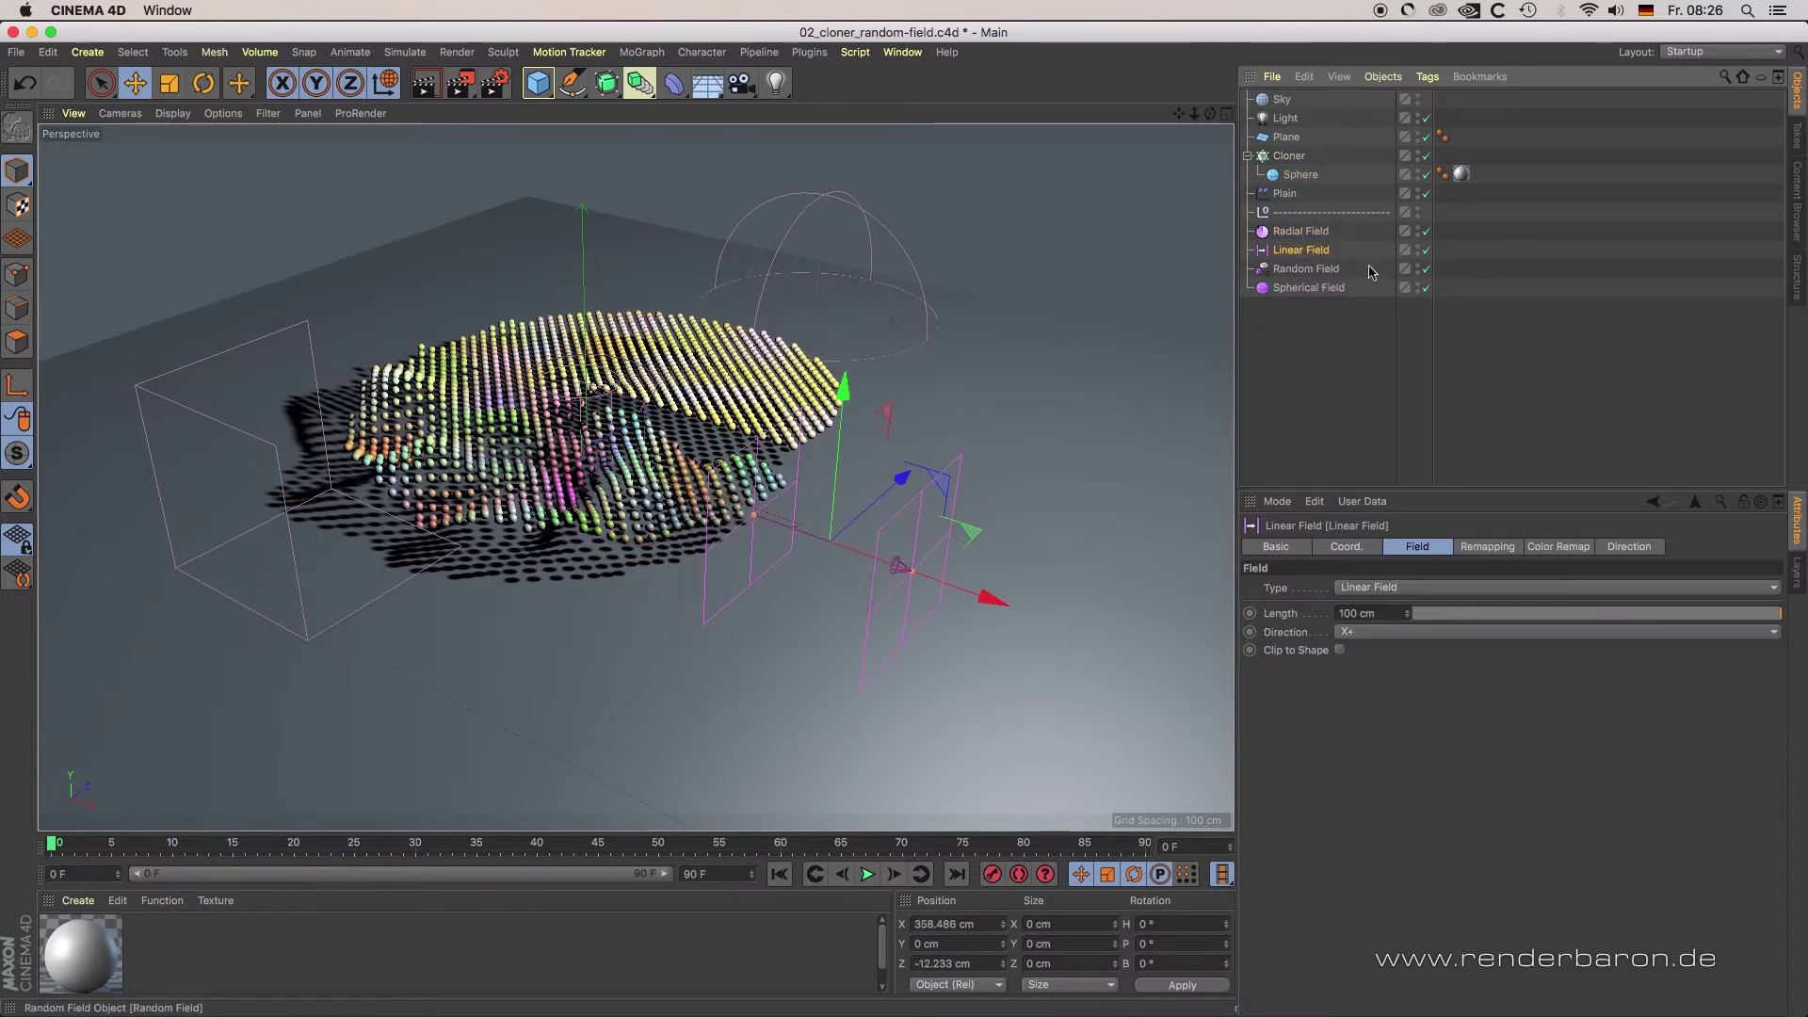
left_click(1330, 270)
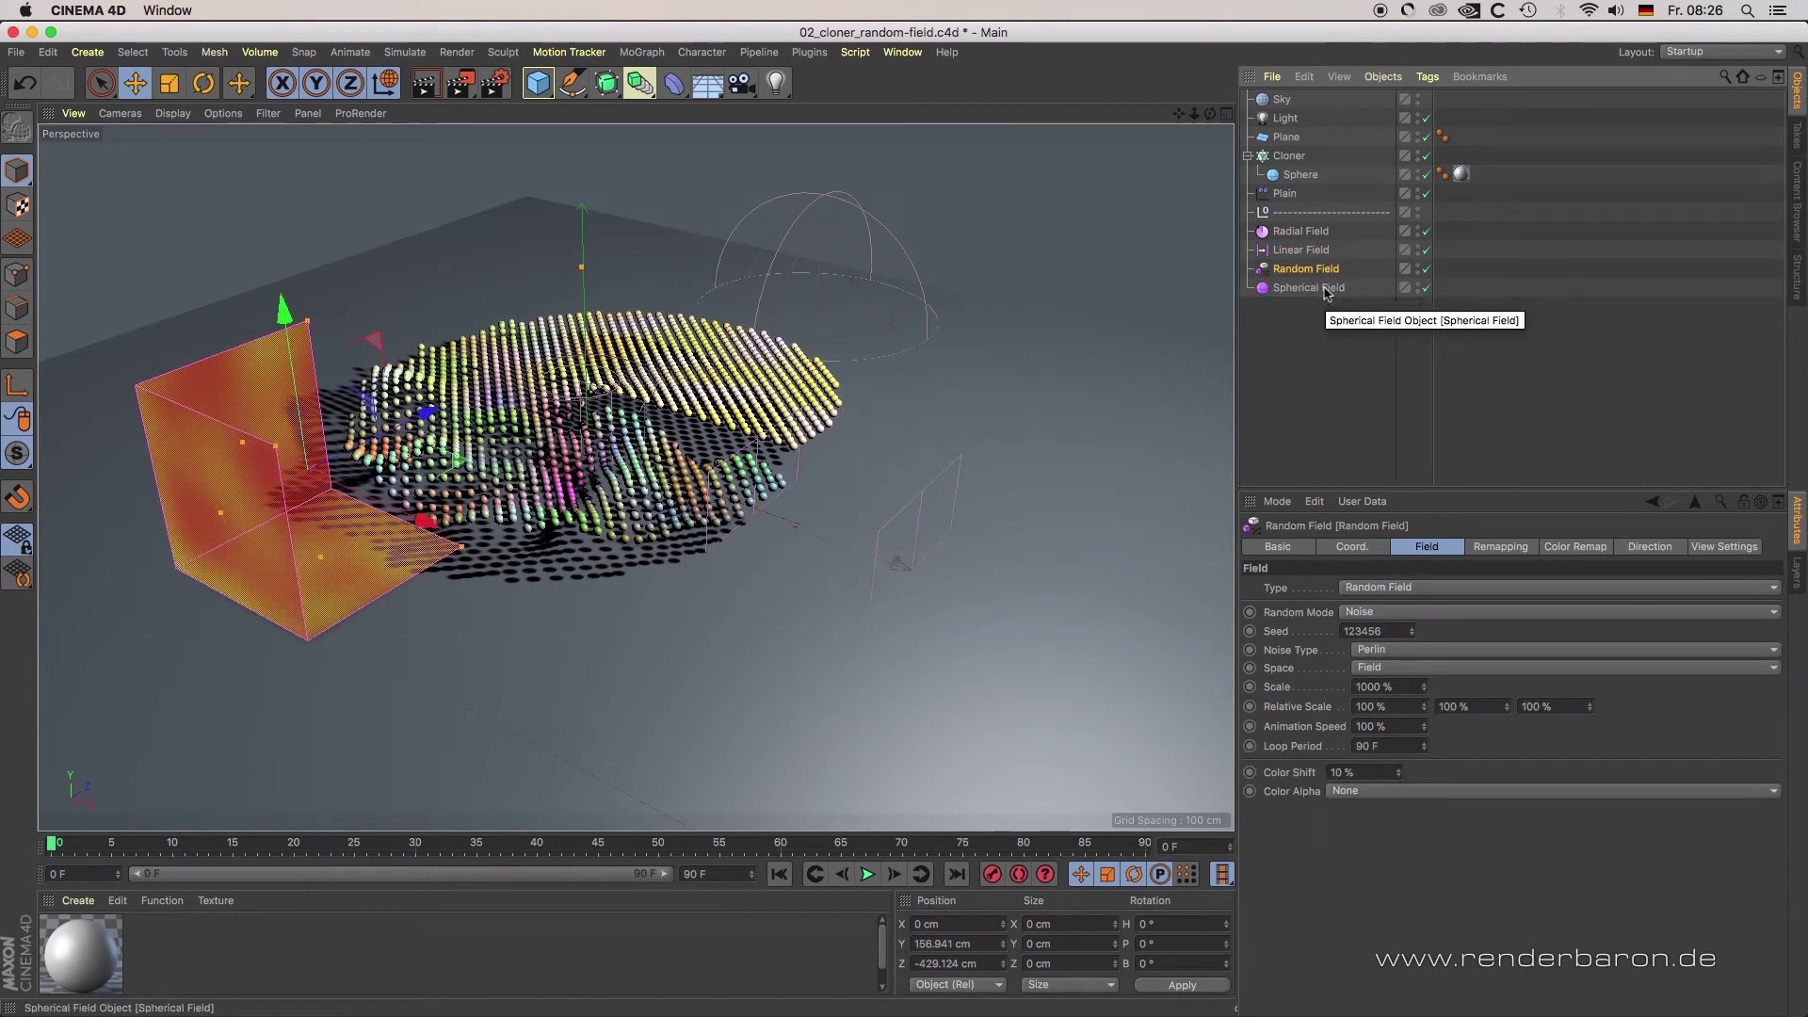
left_click(1323, 288)
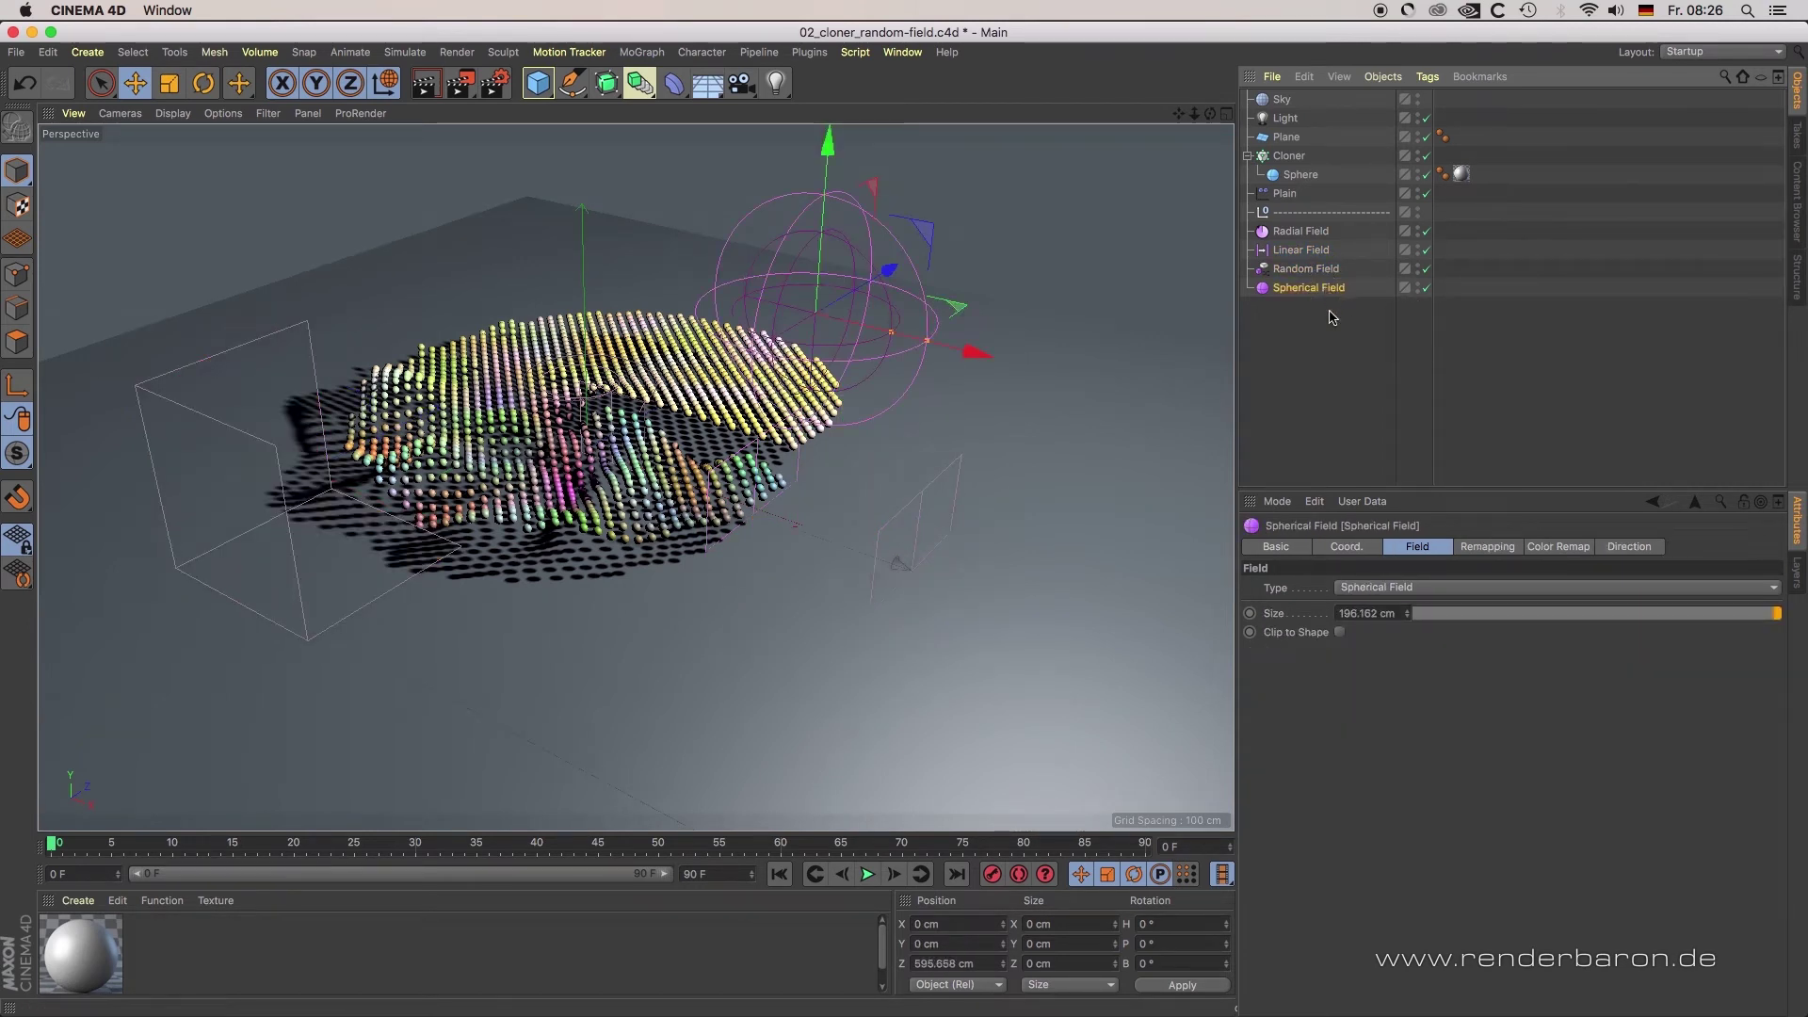
left_click(1330, 314)
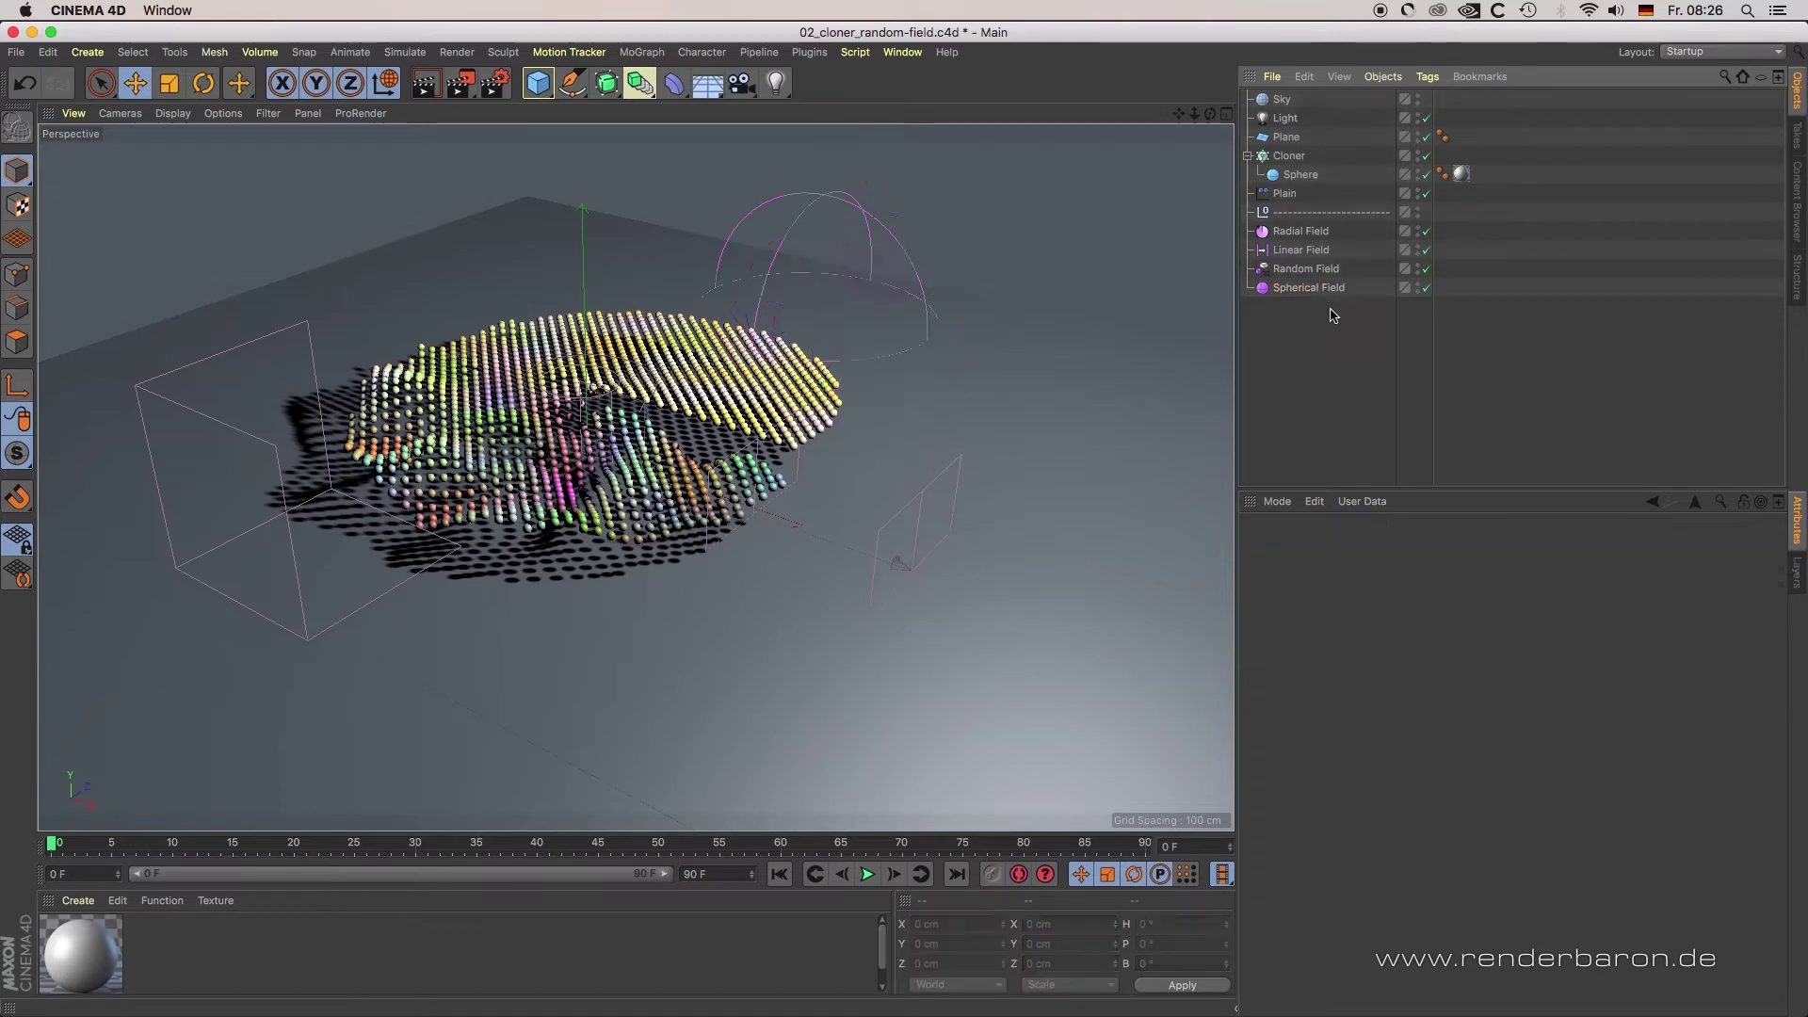
Review the Plain effector's strength, its position and color parameters, and the fields in its falloff list
left_click(1288, 195)
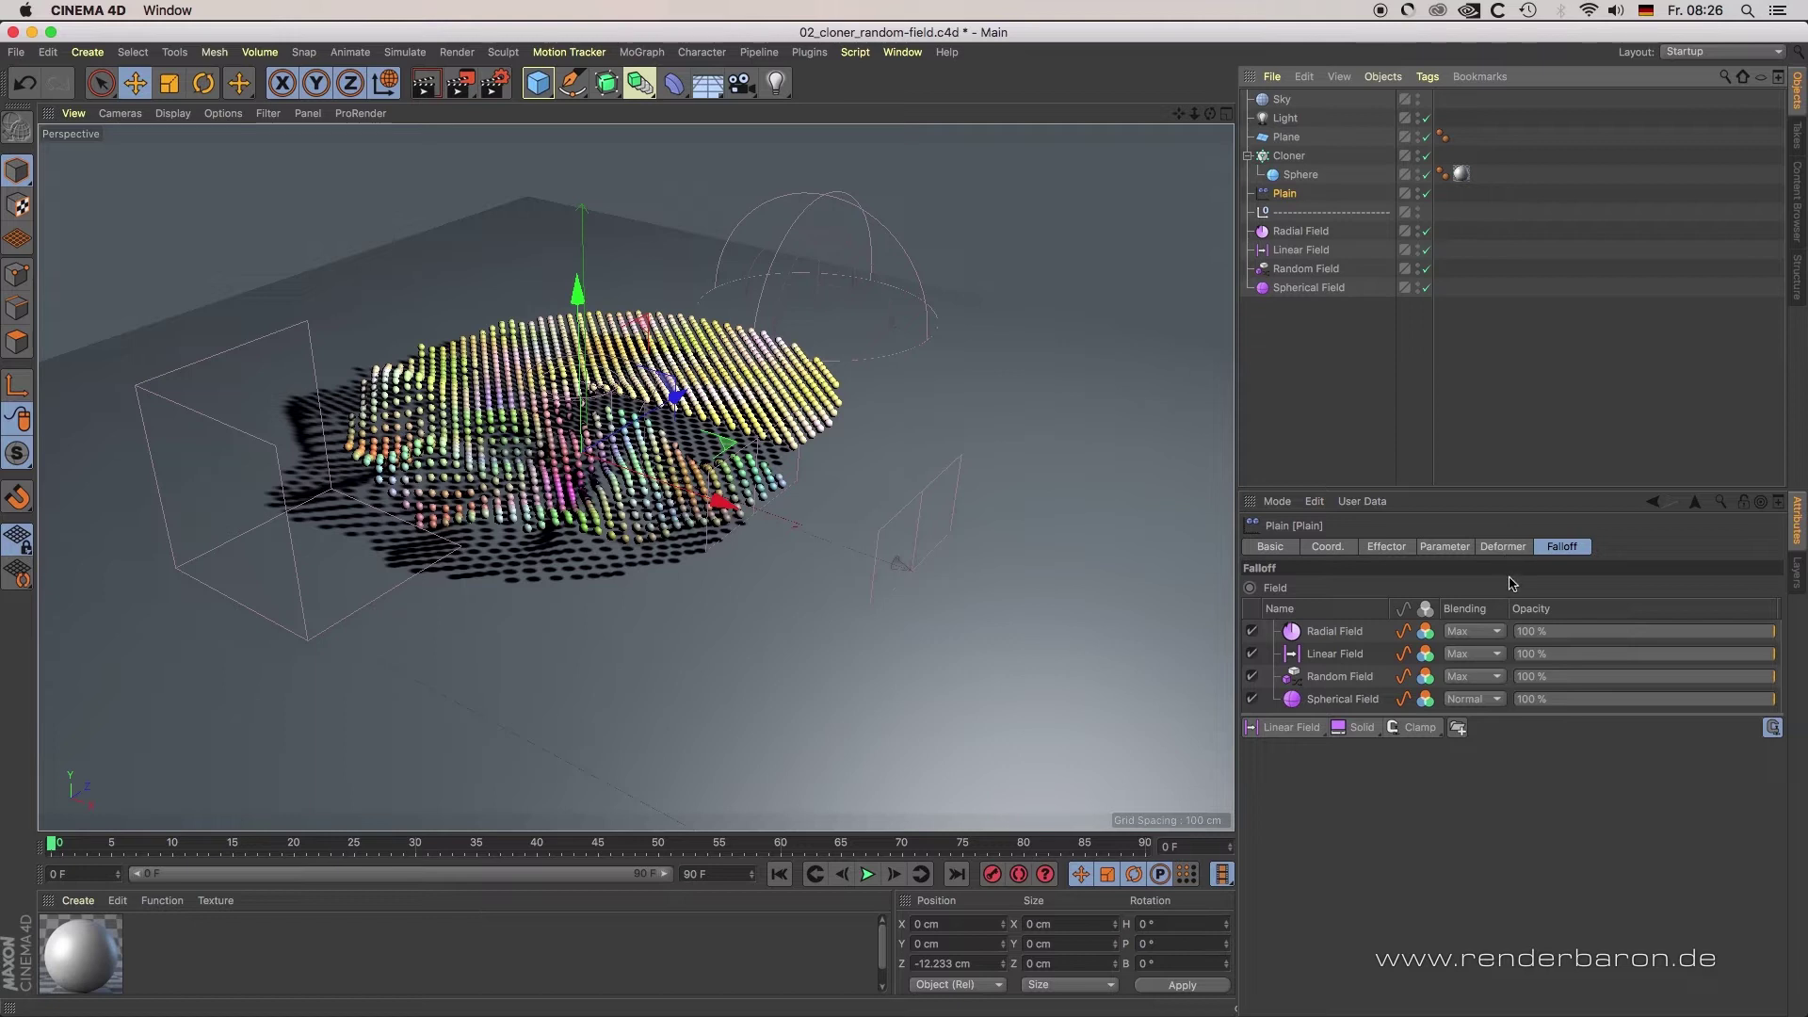
left_click(1378, 548)
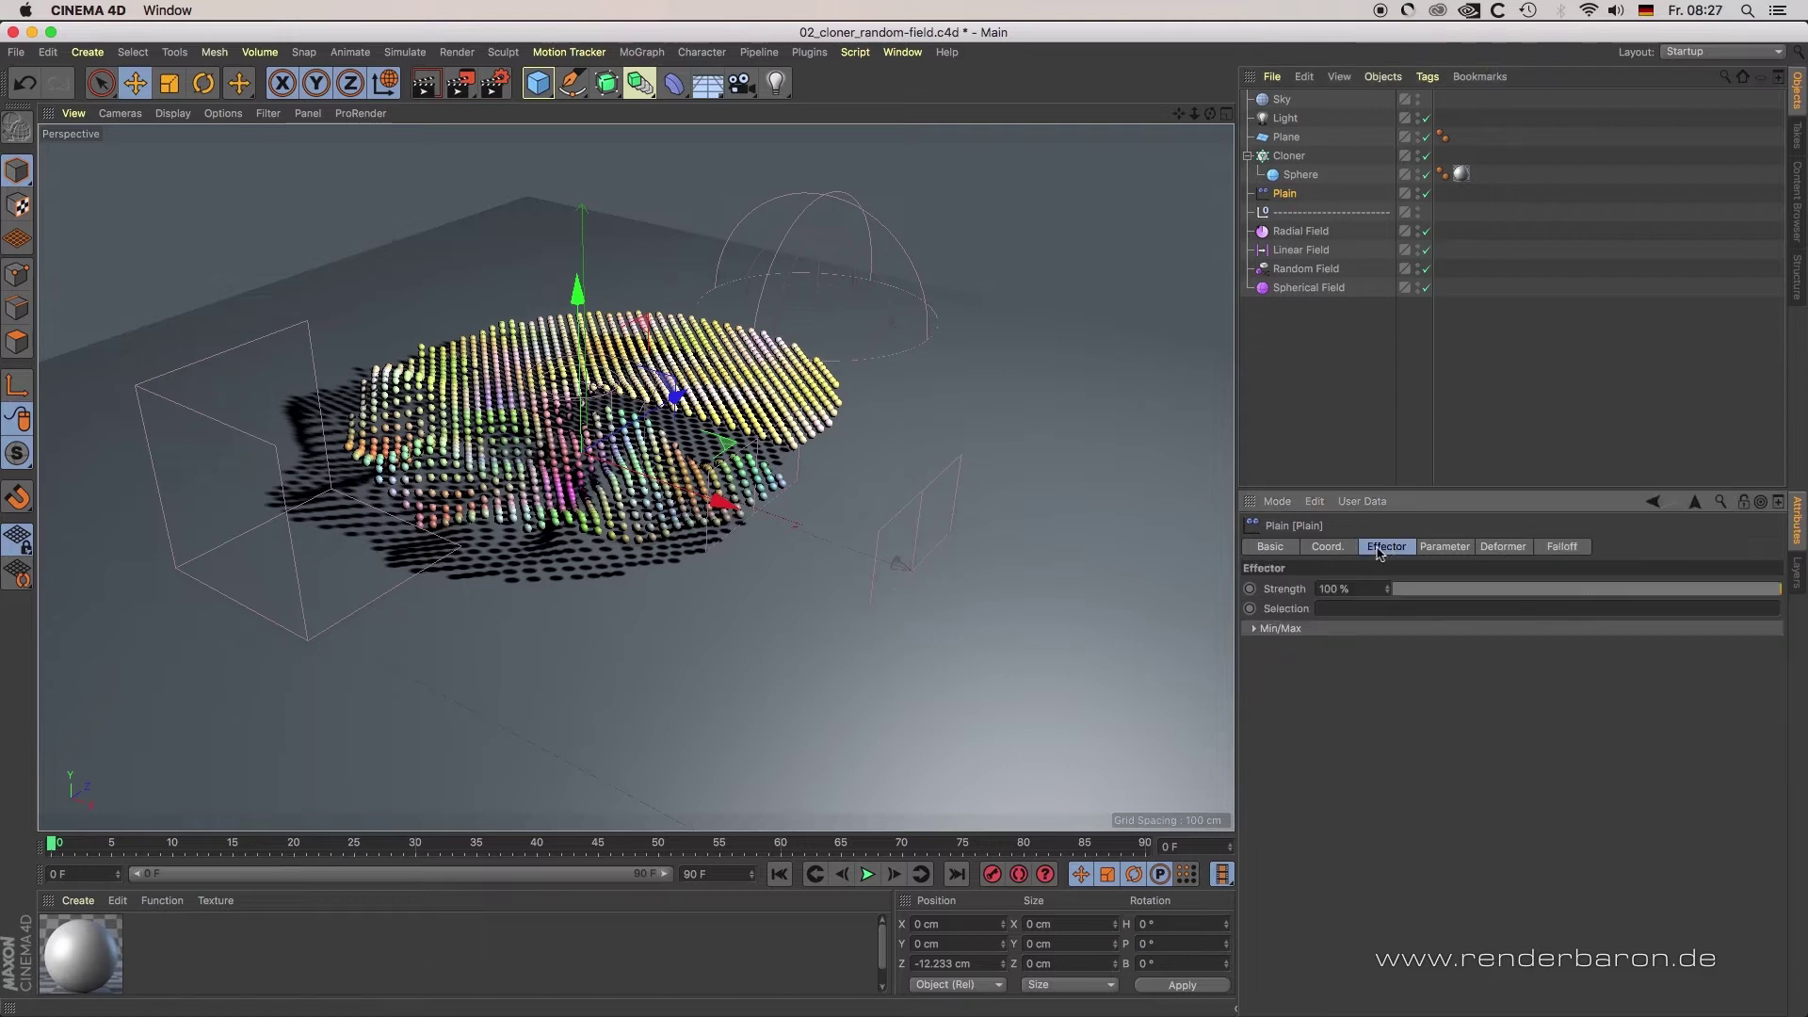
left_click(1438, 549)
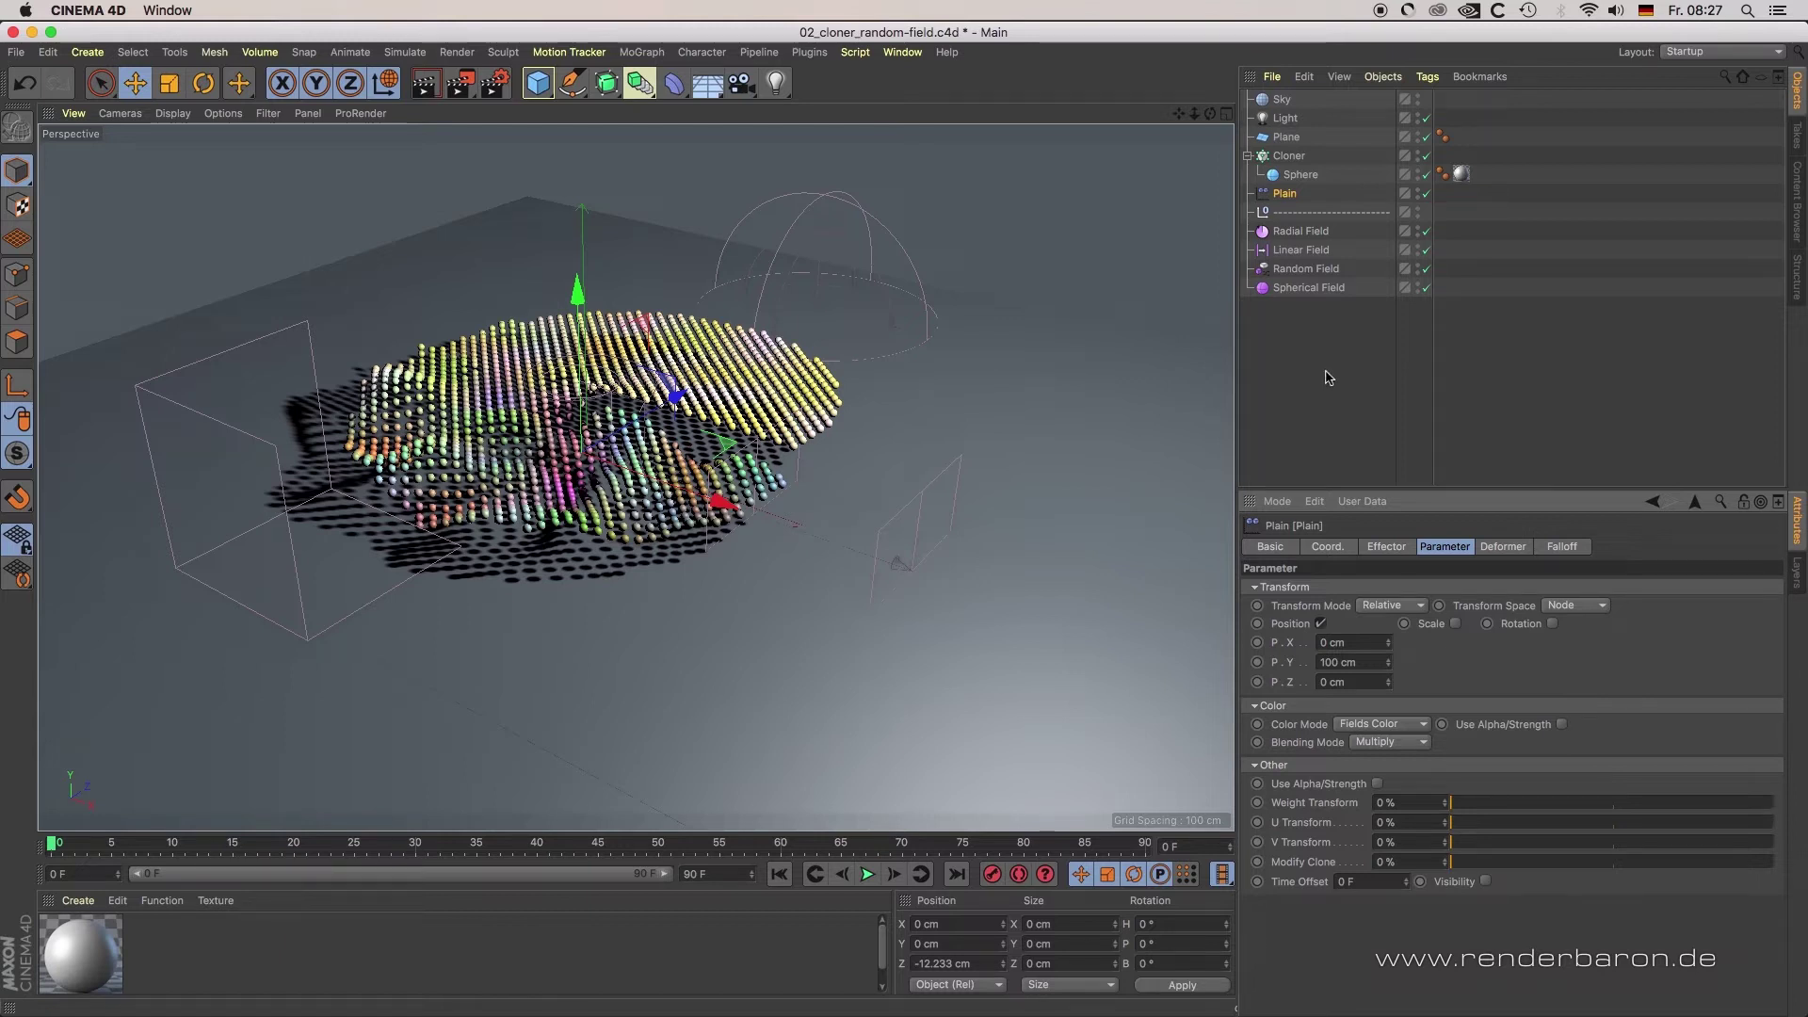
left_click(1559, 546)
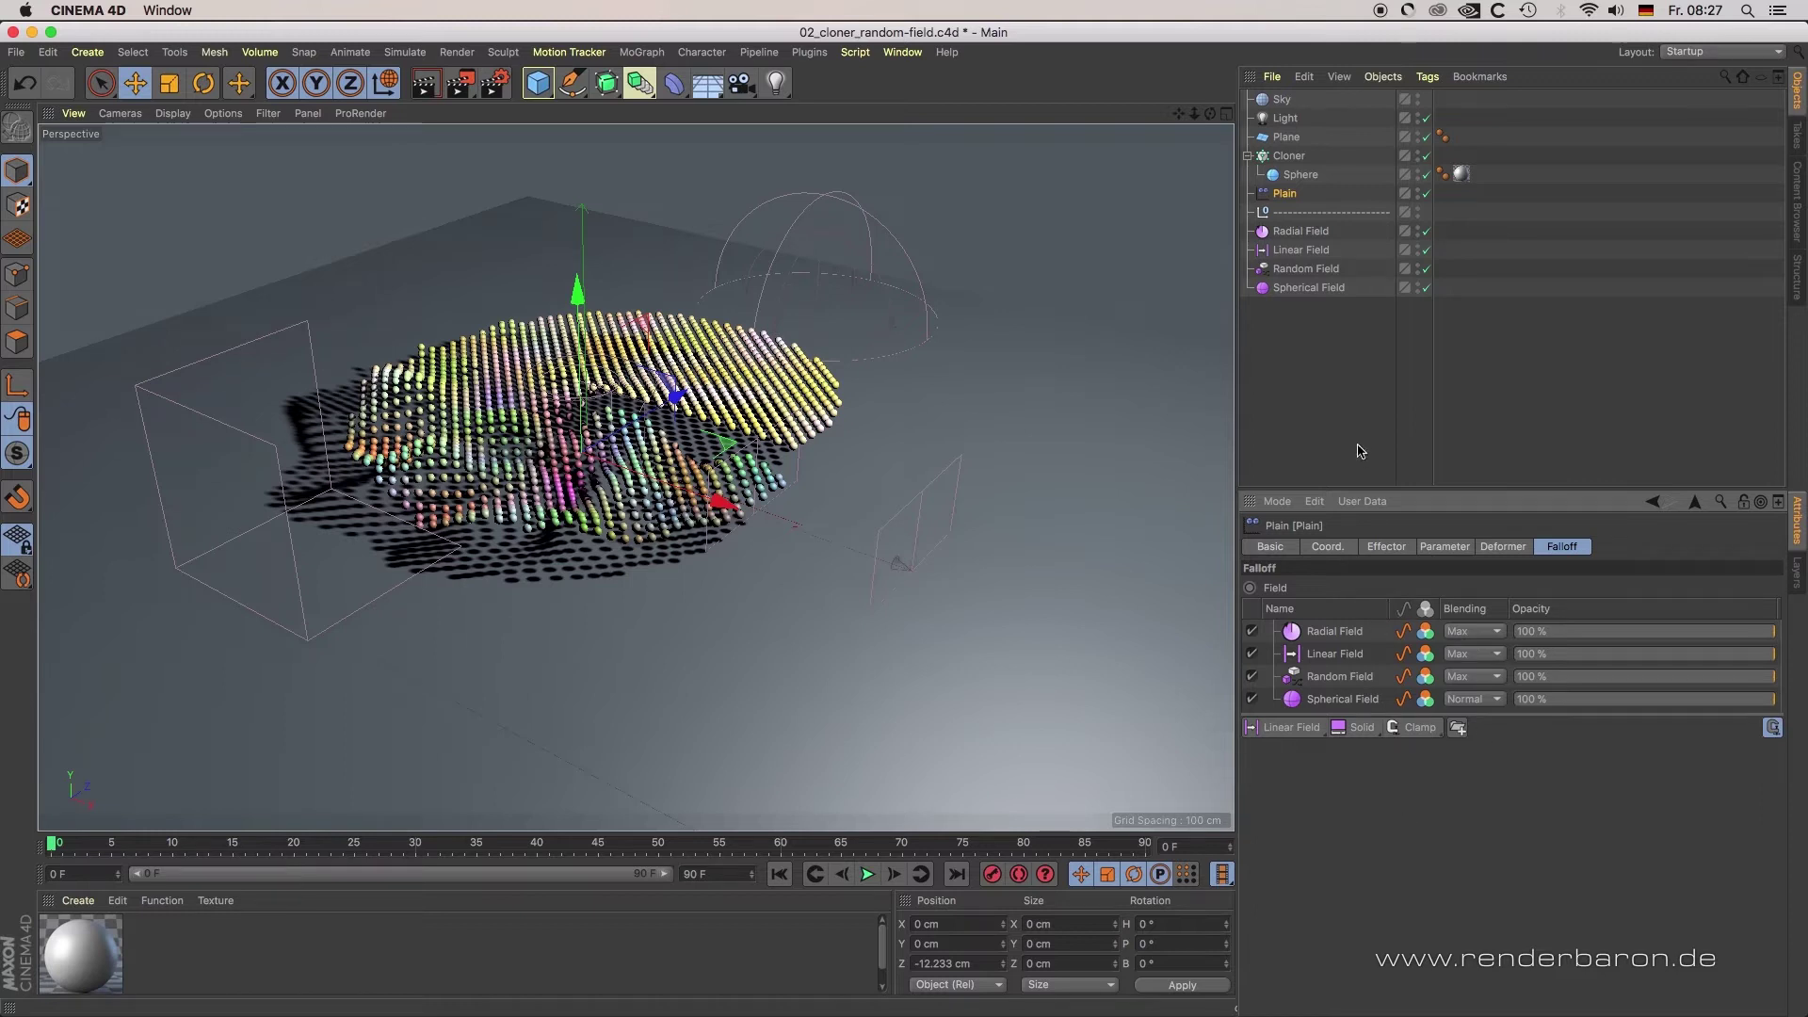
Review the available field object types and the Linear Field's opacity and blending mode options in the Plain effector's falloff
left_click(87, 52)
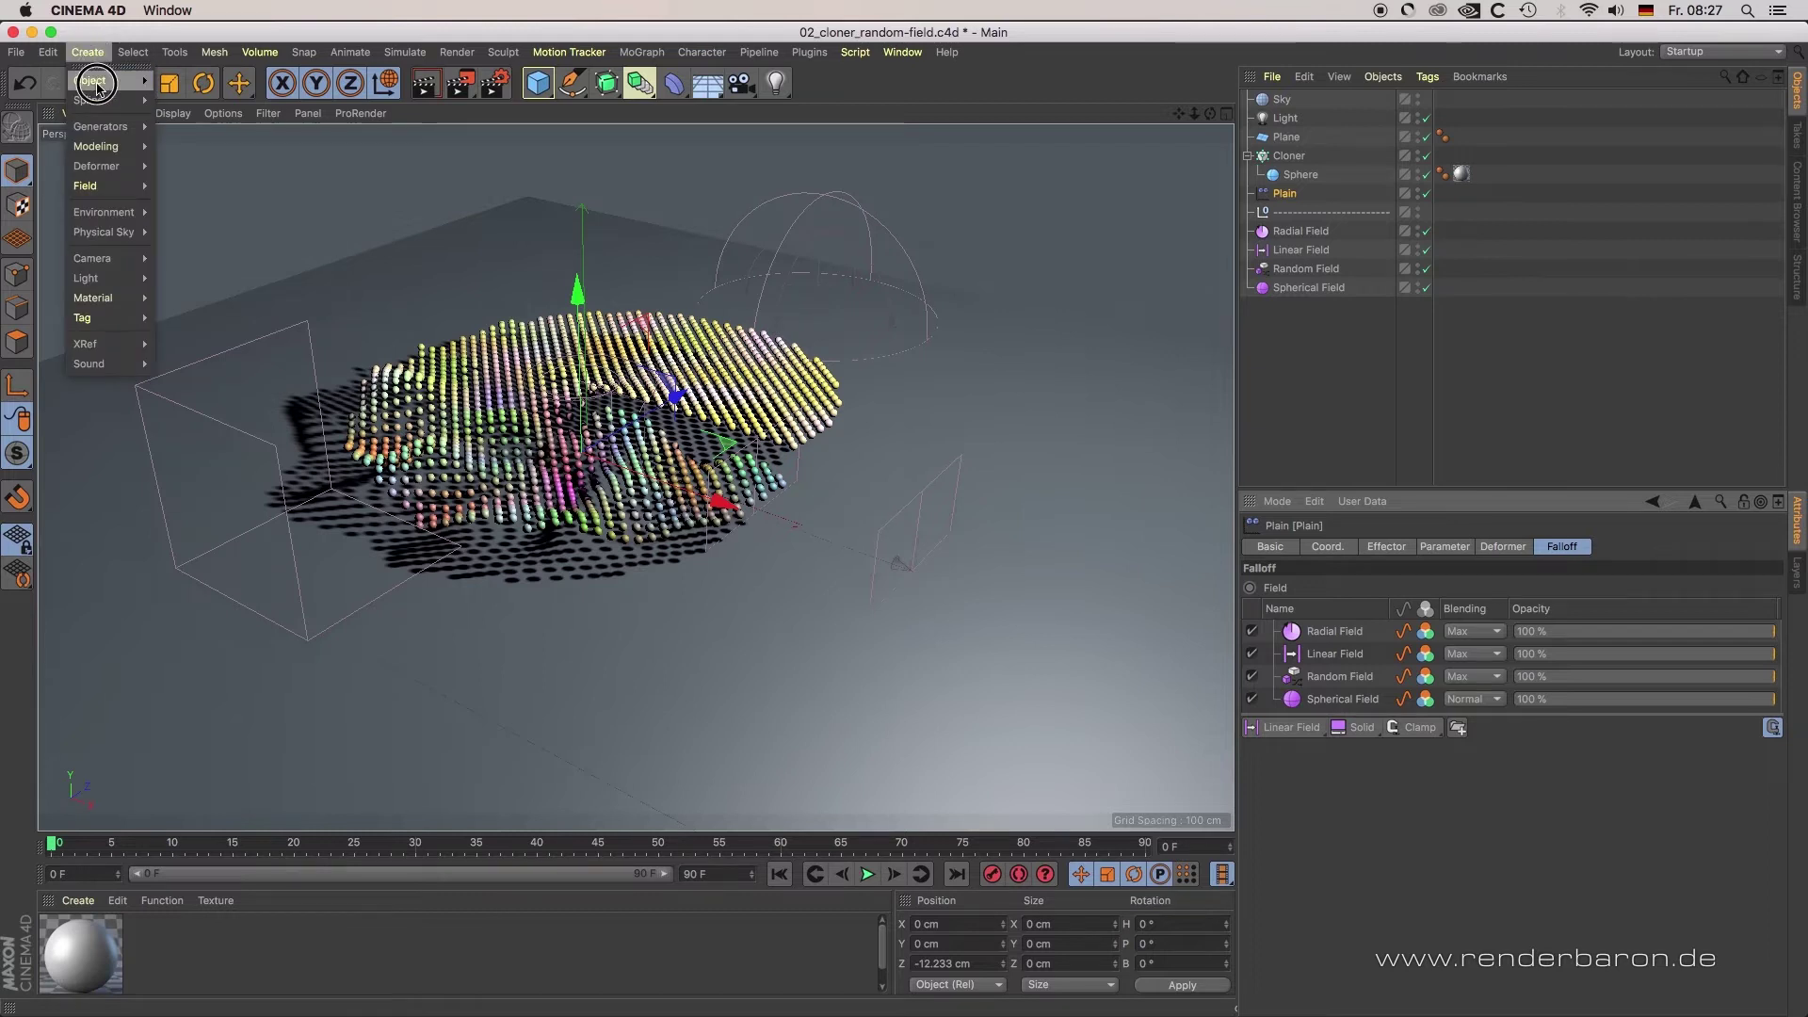
mouse_move(103, 187)
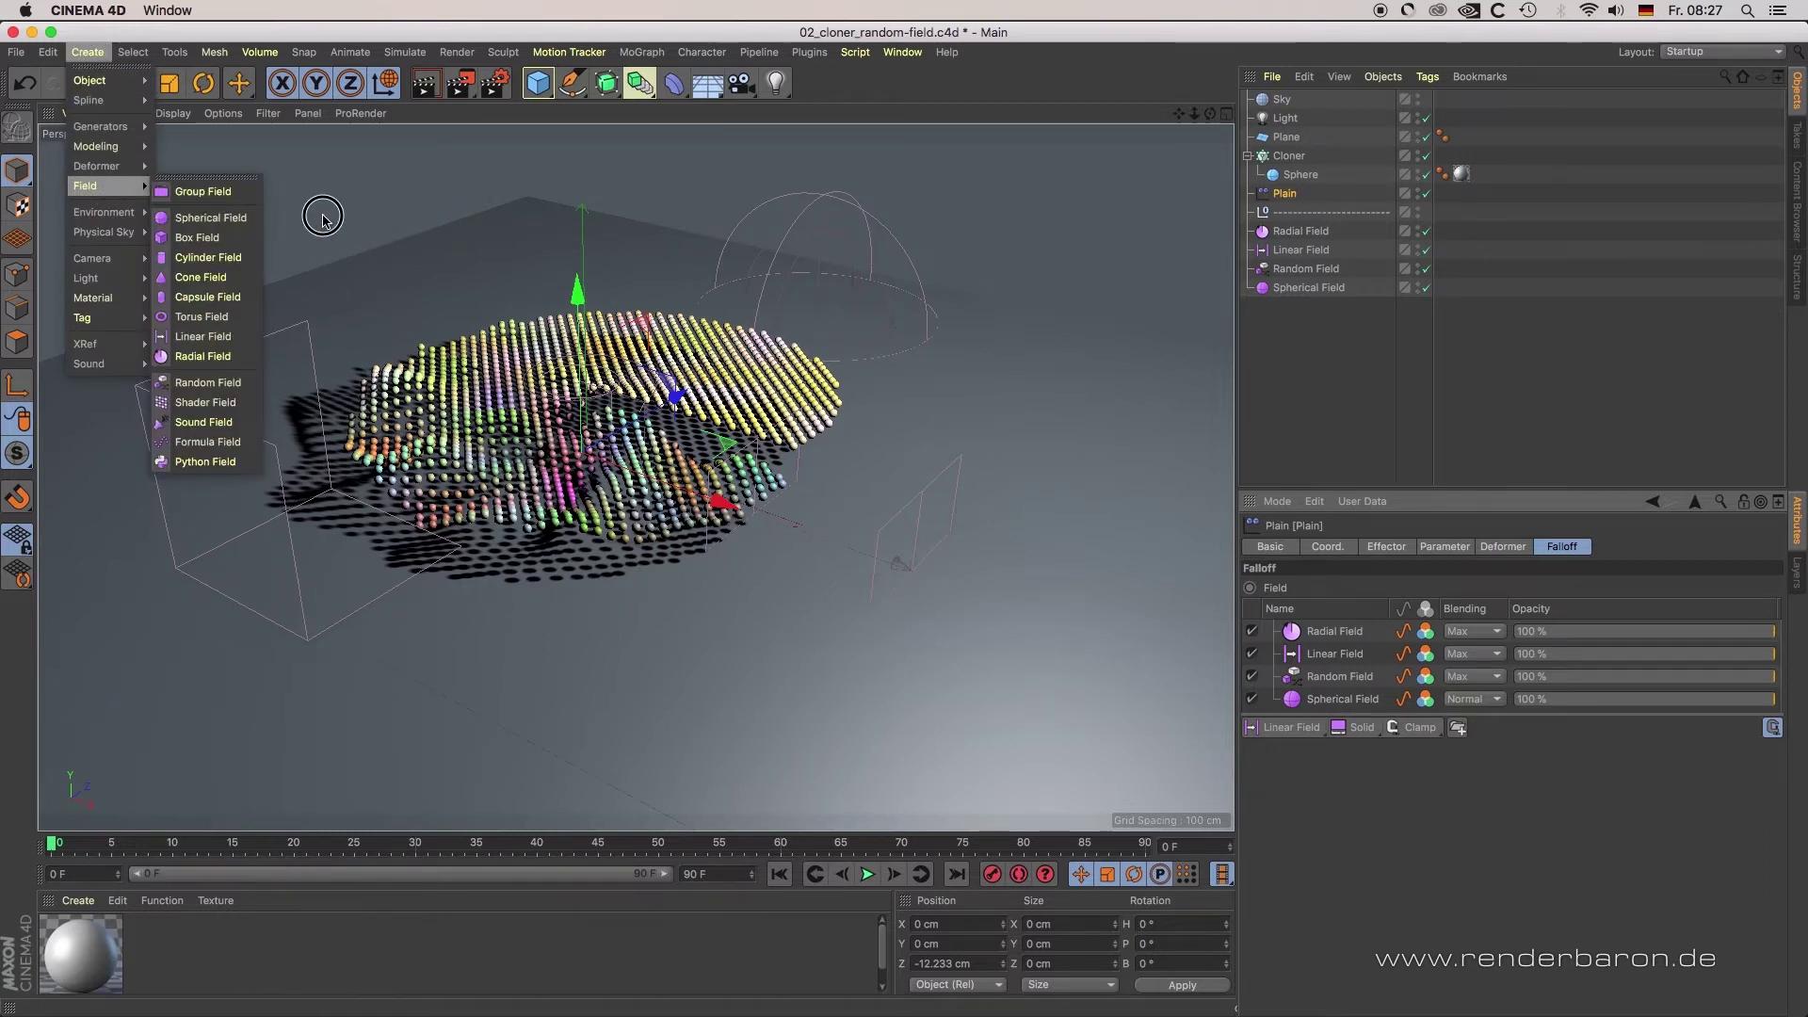
left_click(1385, 336)
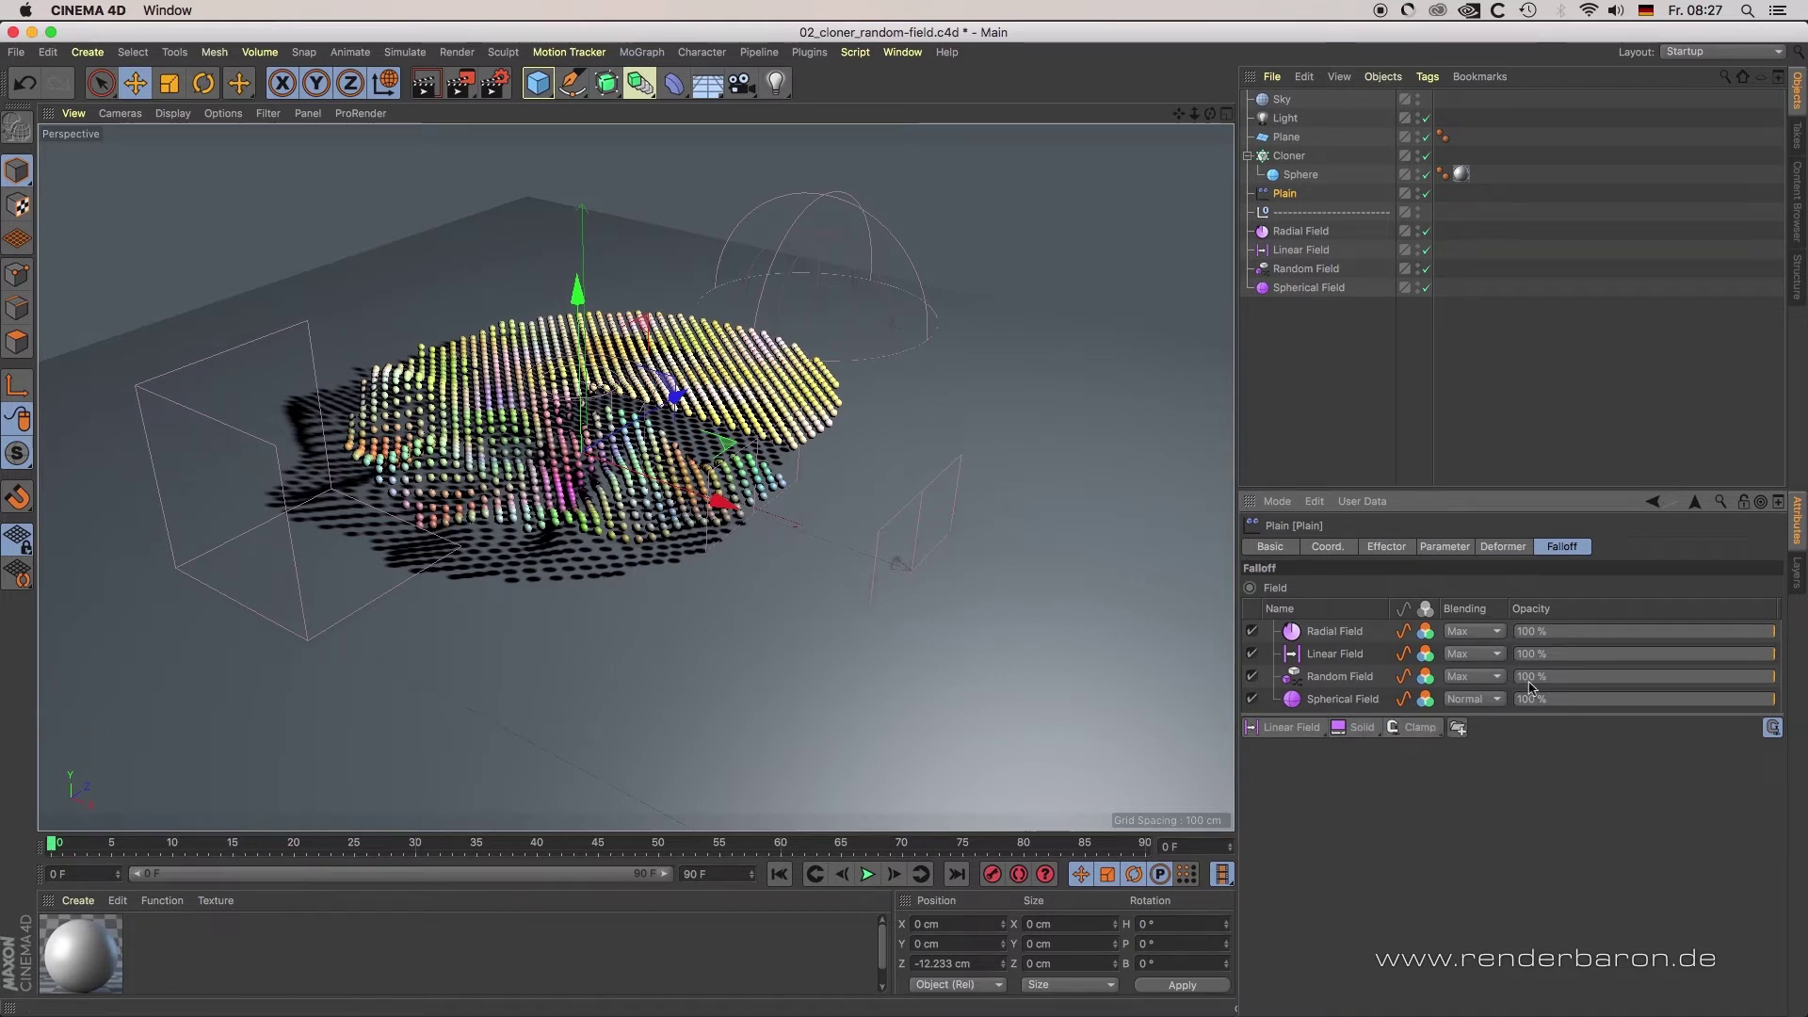
mouse_move(1768, 656)
left_mouse_down()
mouse_move(1672, 657)
mouse_move(1803, 659)
left_mouse_up()
left_click(1474, 654)
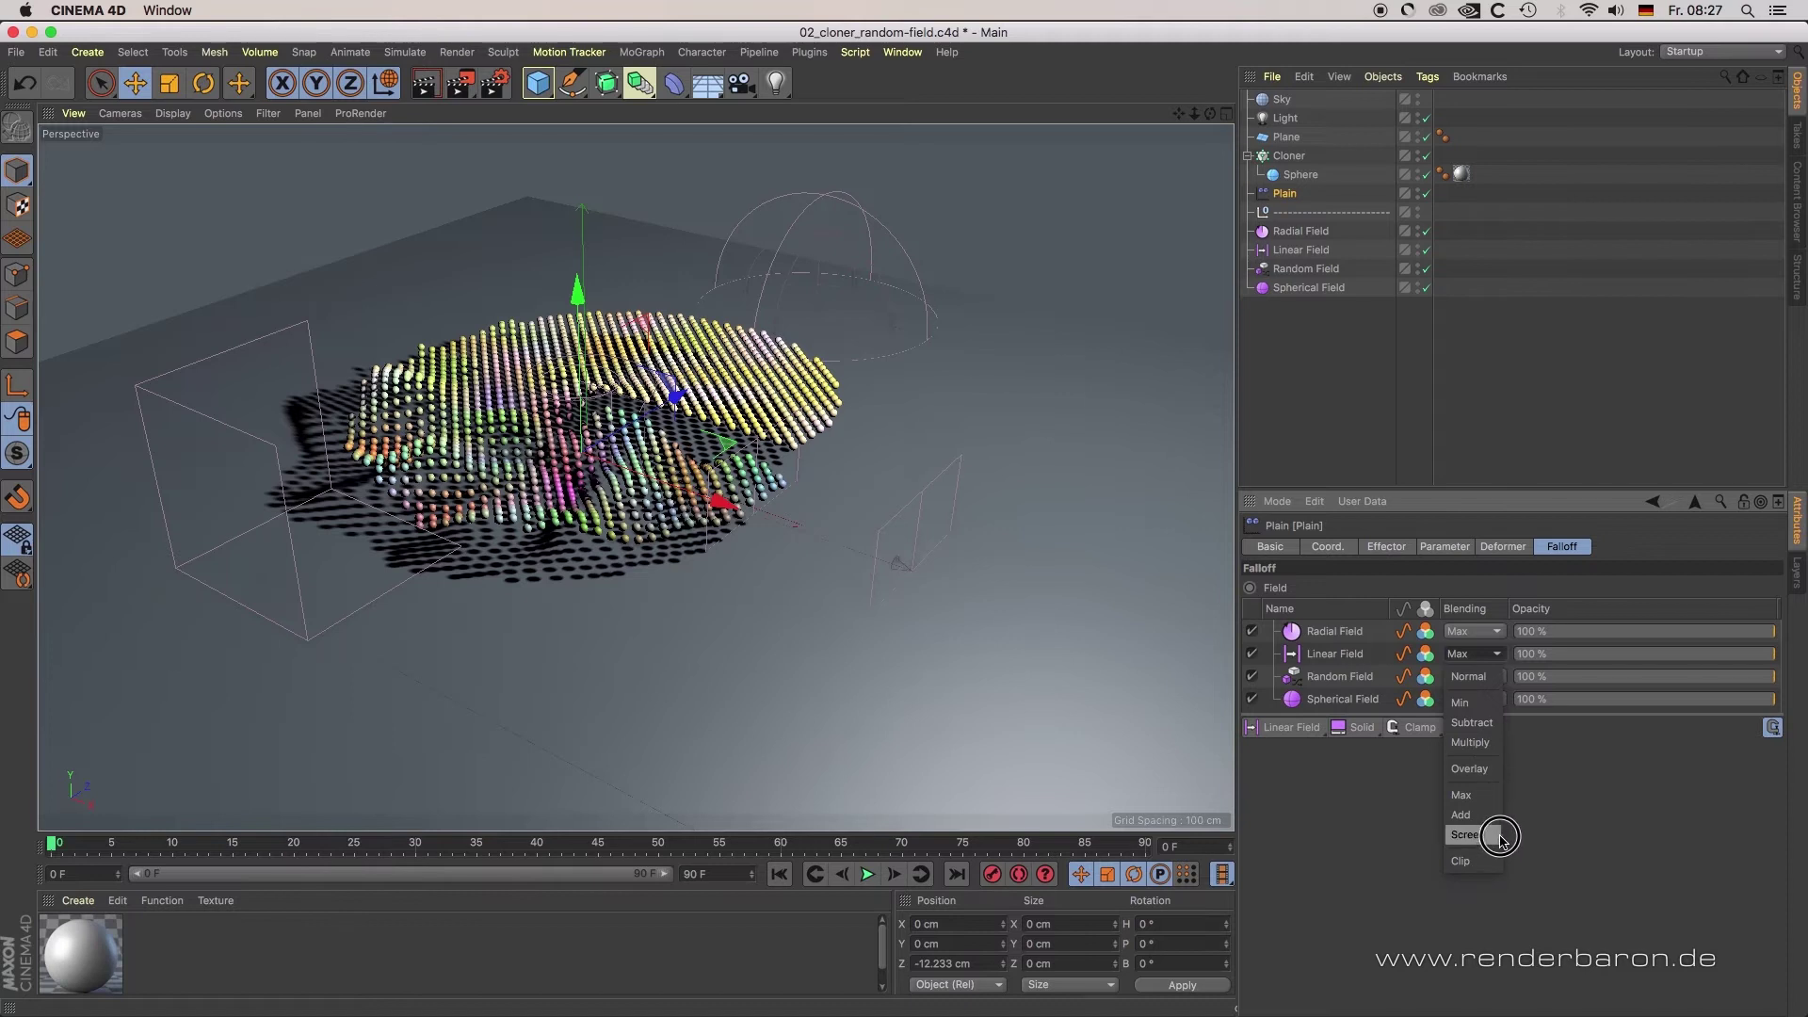
left_click(1549, 913)
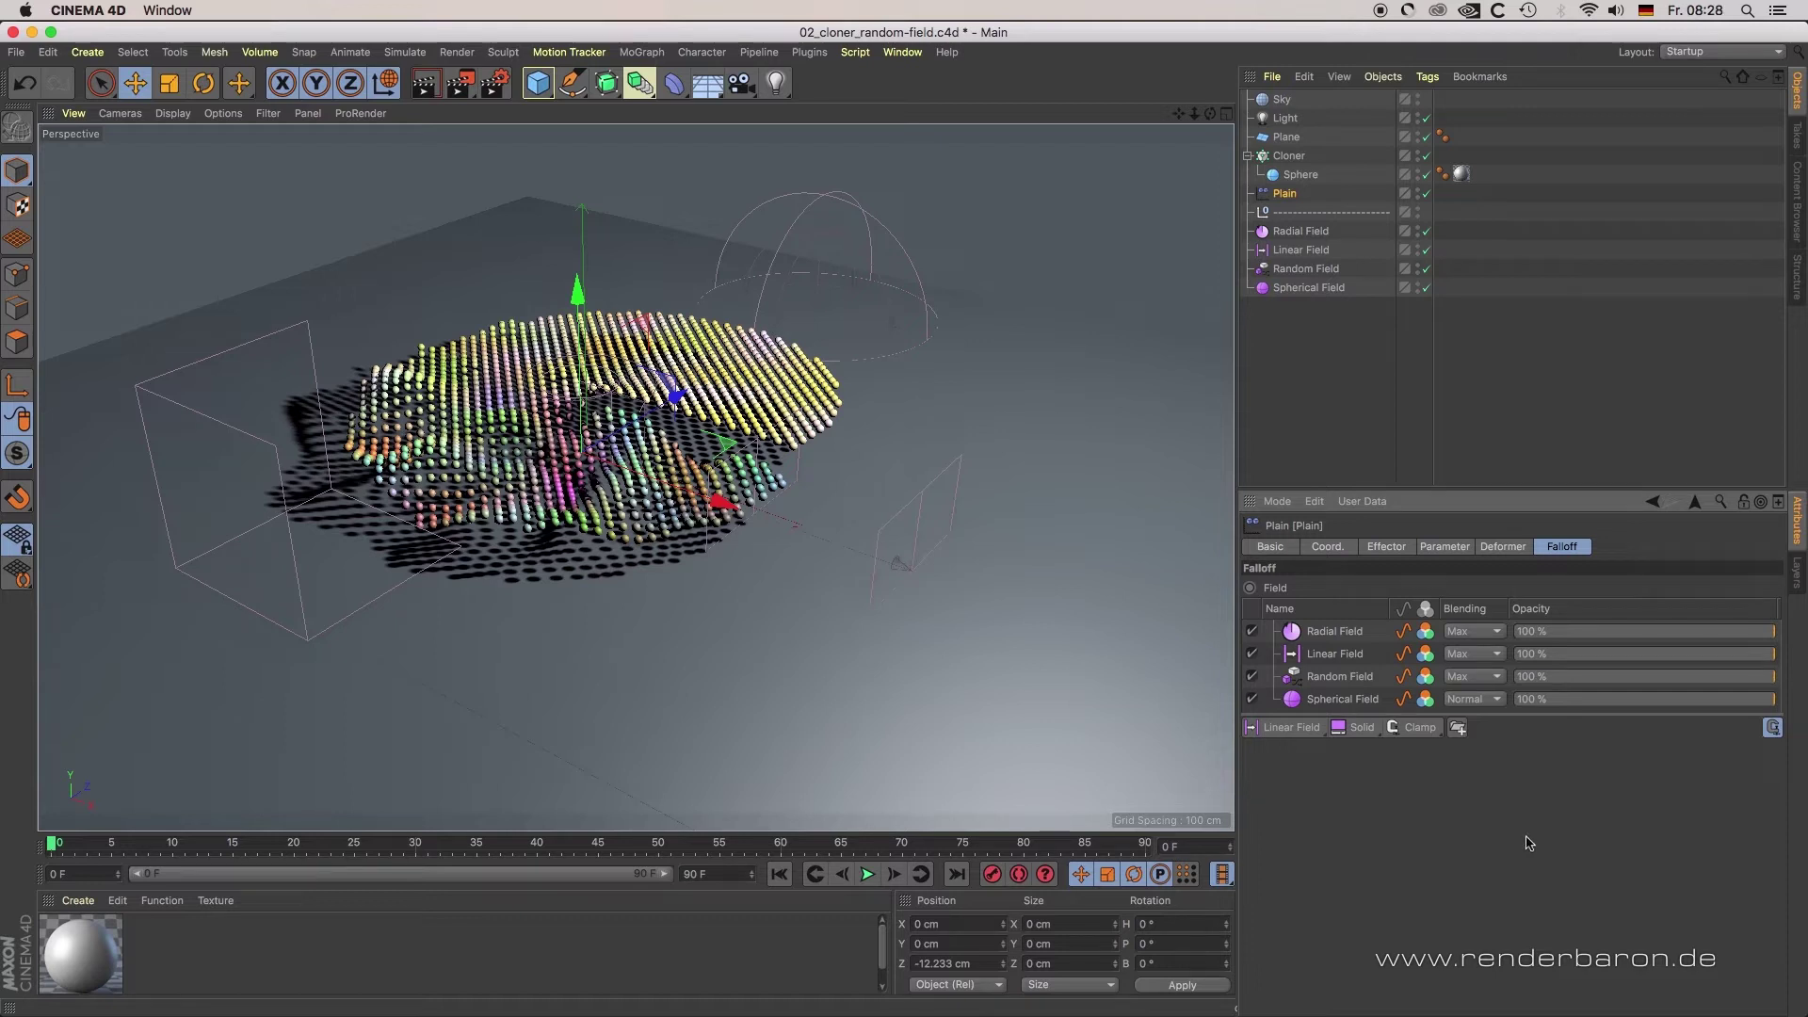
Switch the Radial and Linear Fields off and on in the falloff list, and toggle the Radial Field's value and color channels
left_click(1251, 631)
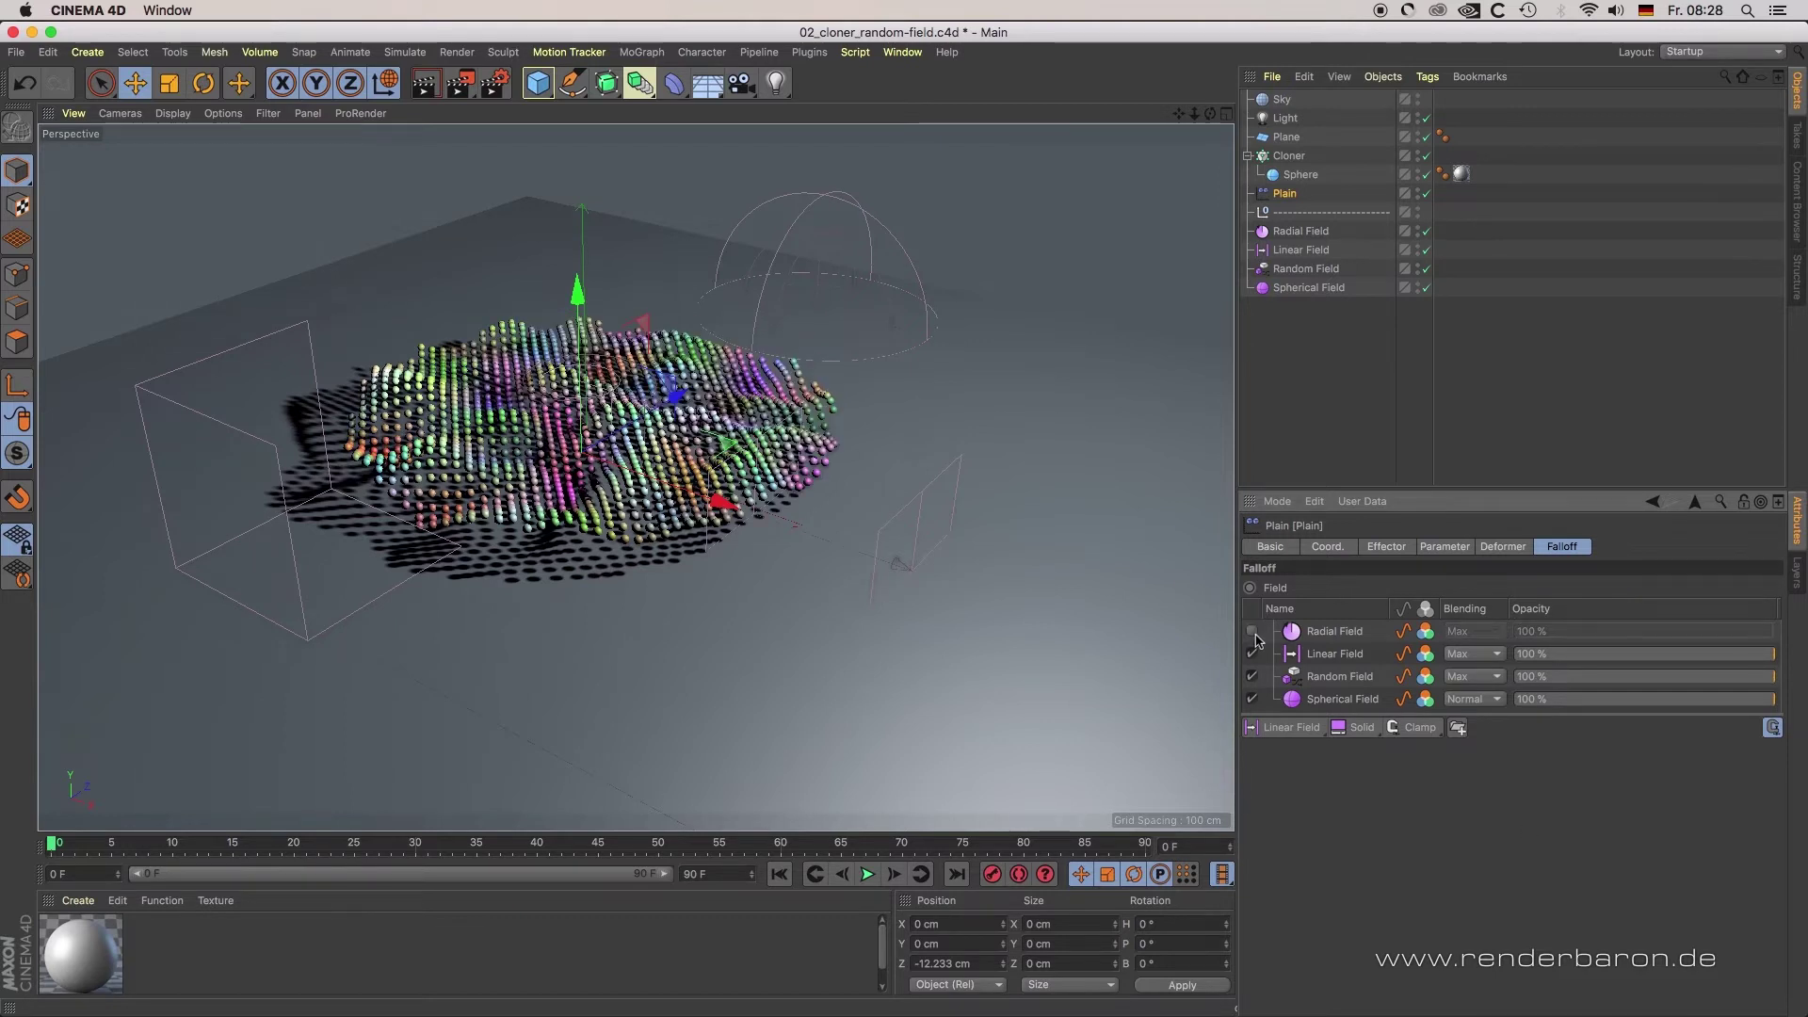
left_click(1252, 632)
left_click(1251, 653)
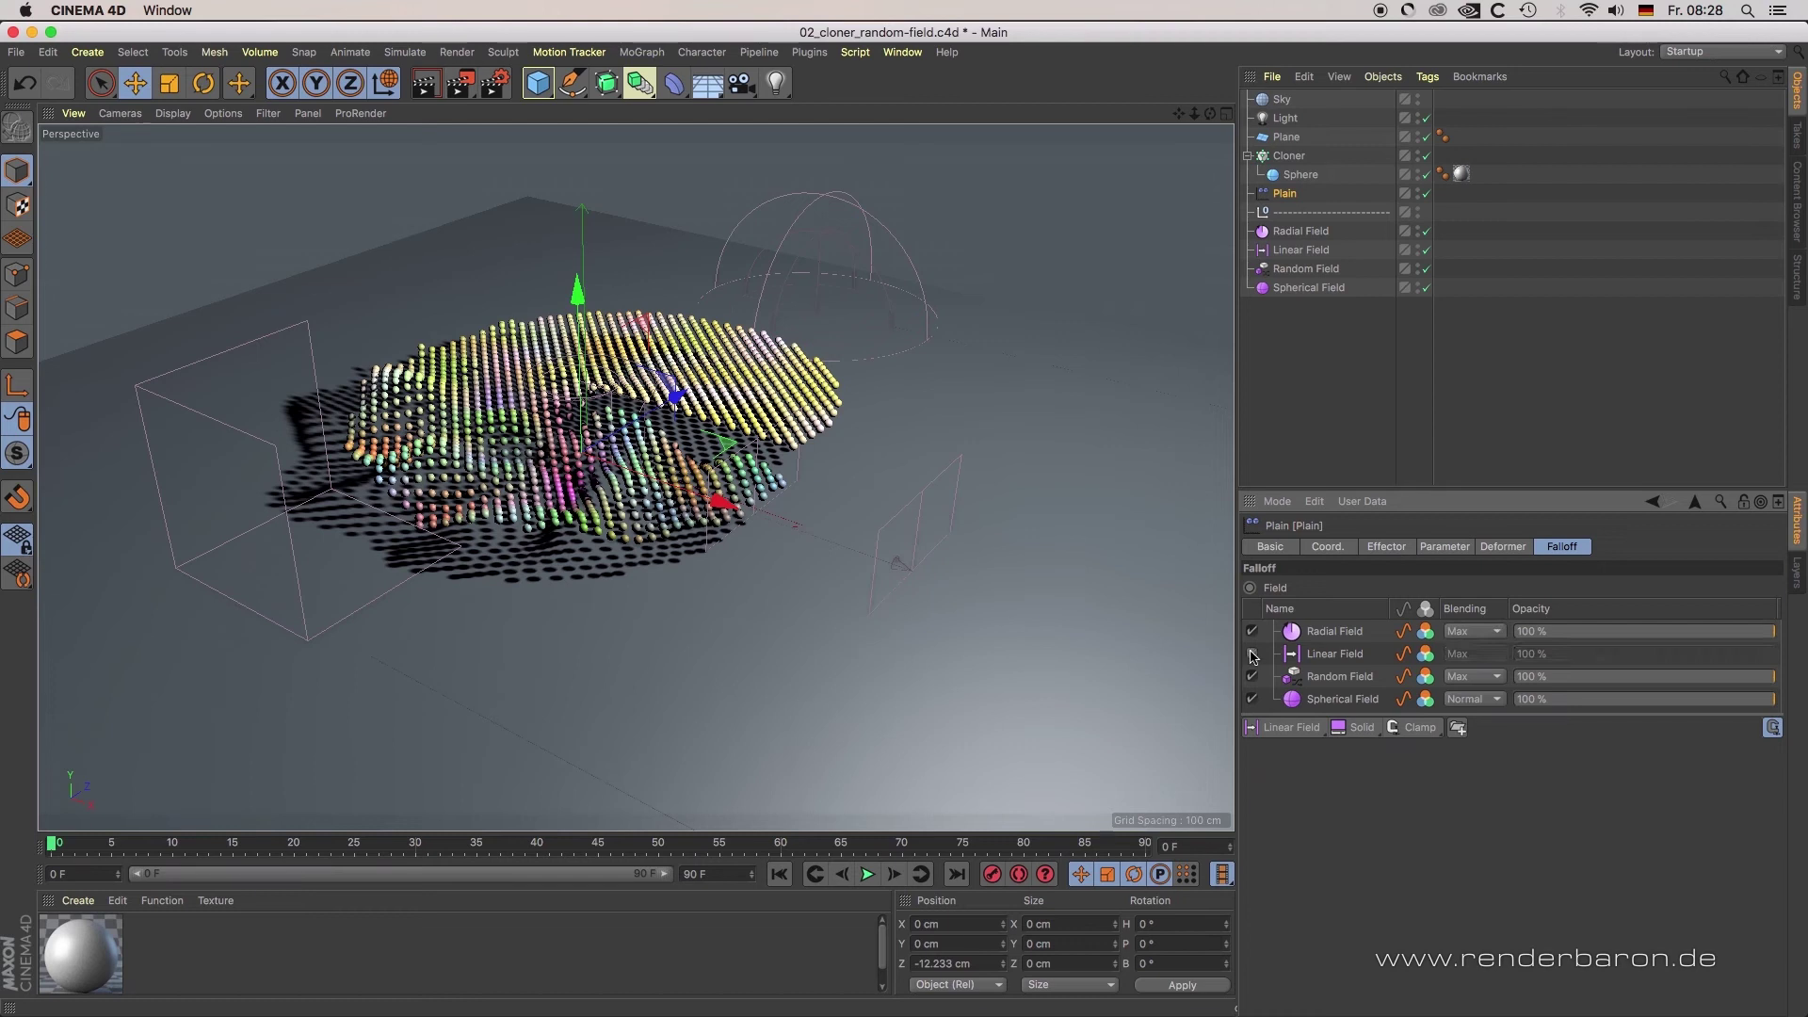
left_click(1251, 653)
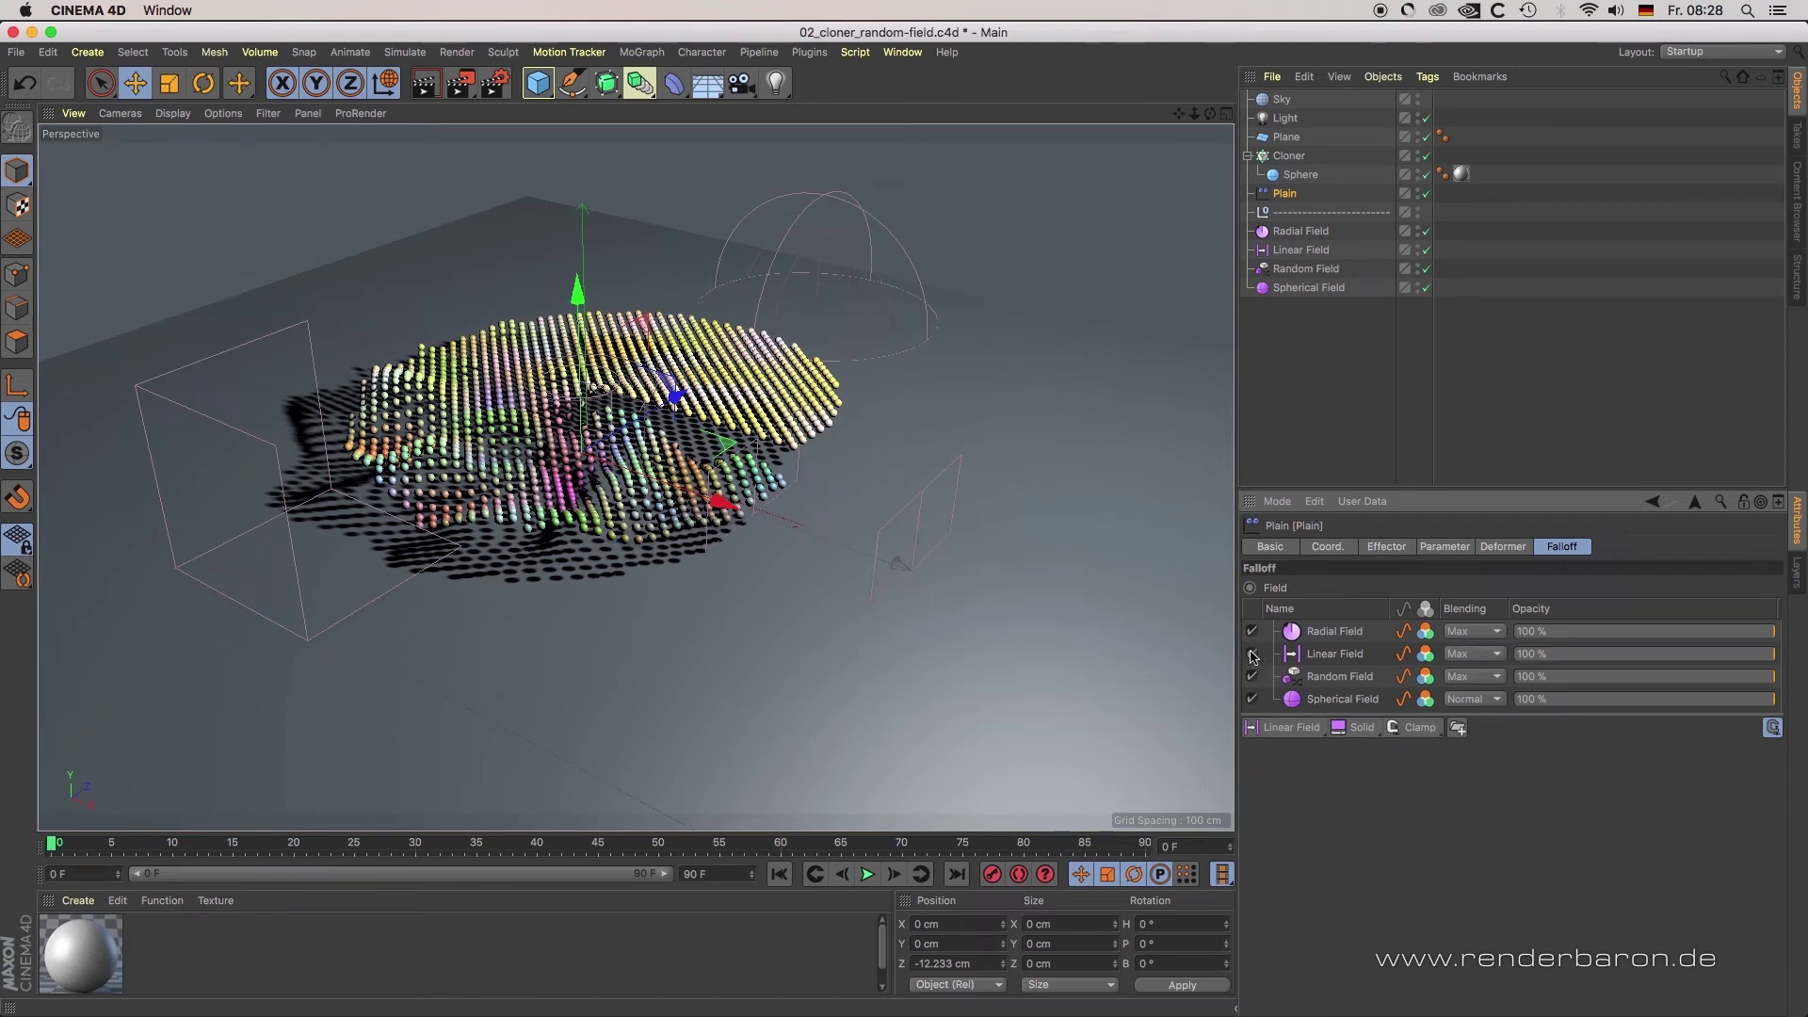
left_click(1403, 632)
left_click(1425, 632)
left_click(1426, 631)
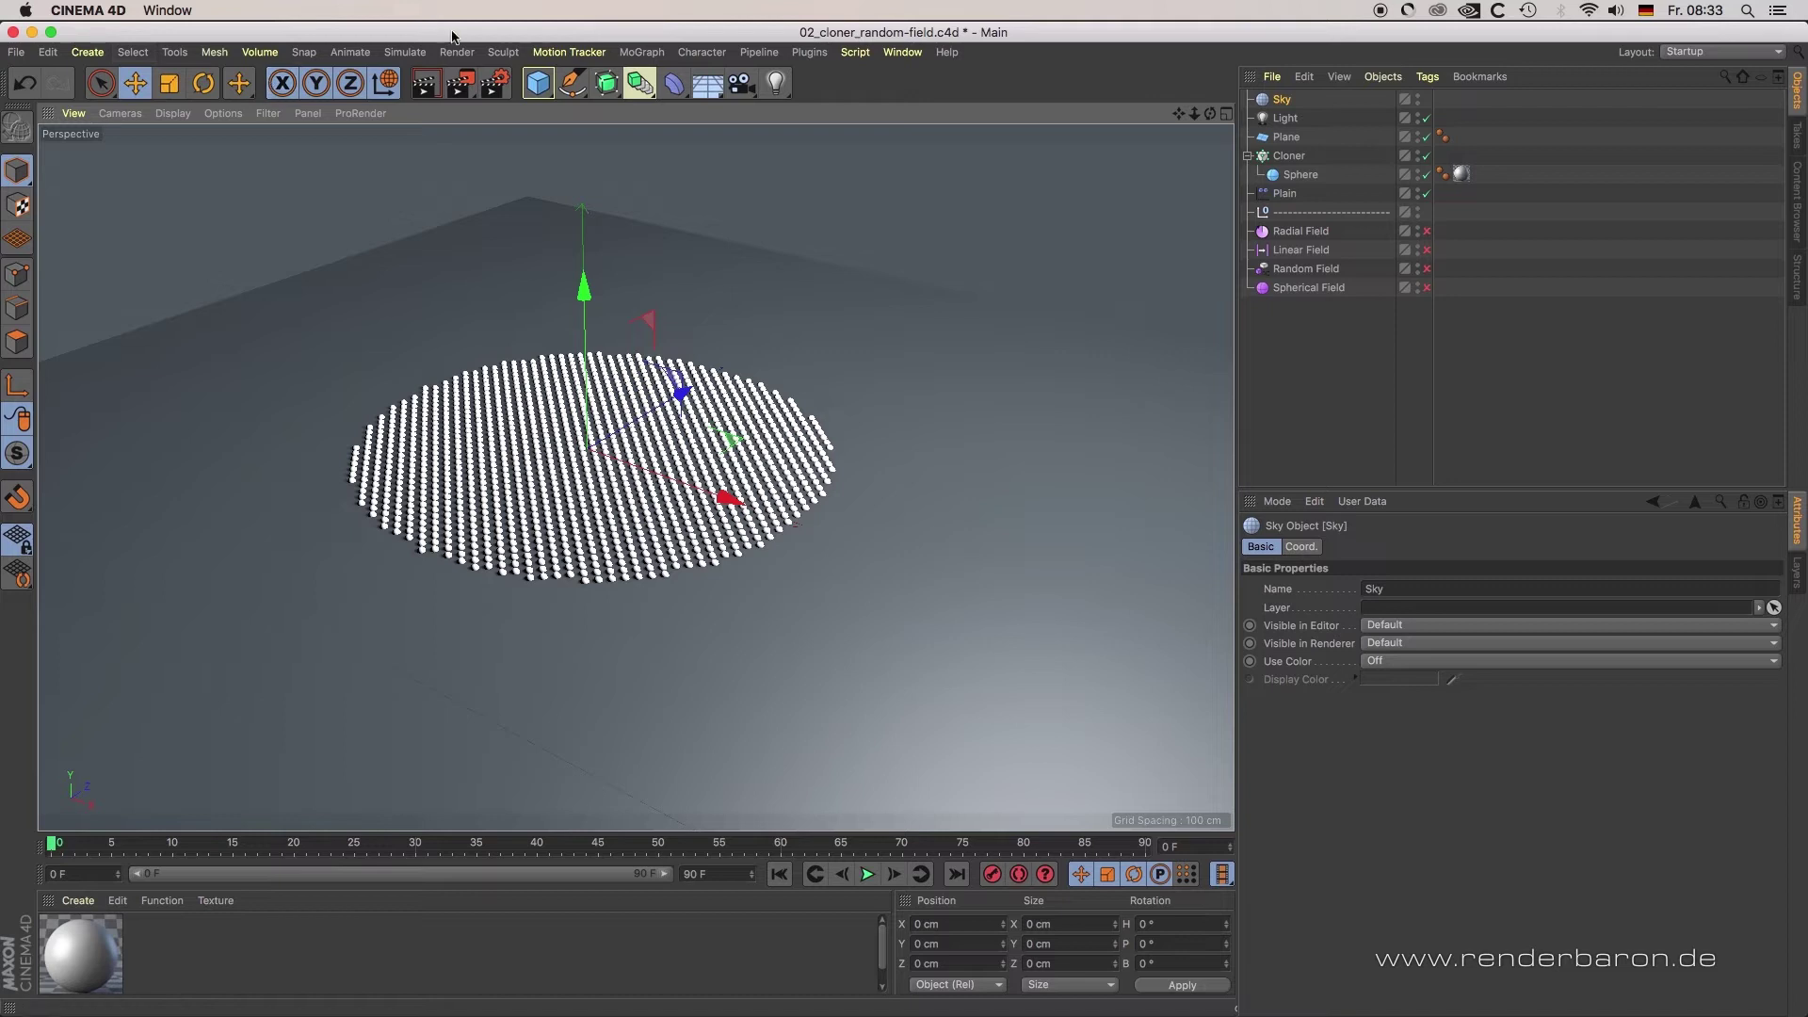
Look through the field object types that can be added to the Plain effector's falloff
left_click(1286, 193)
left_click(1312, 736)
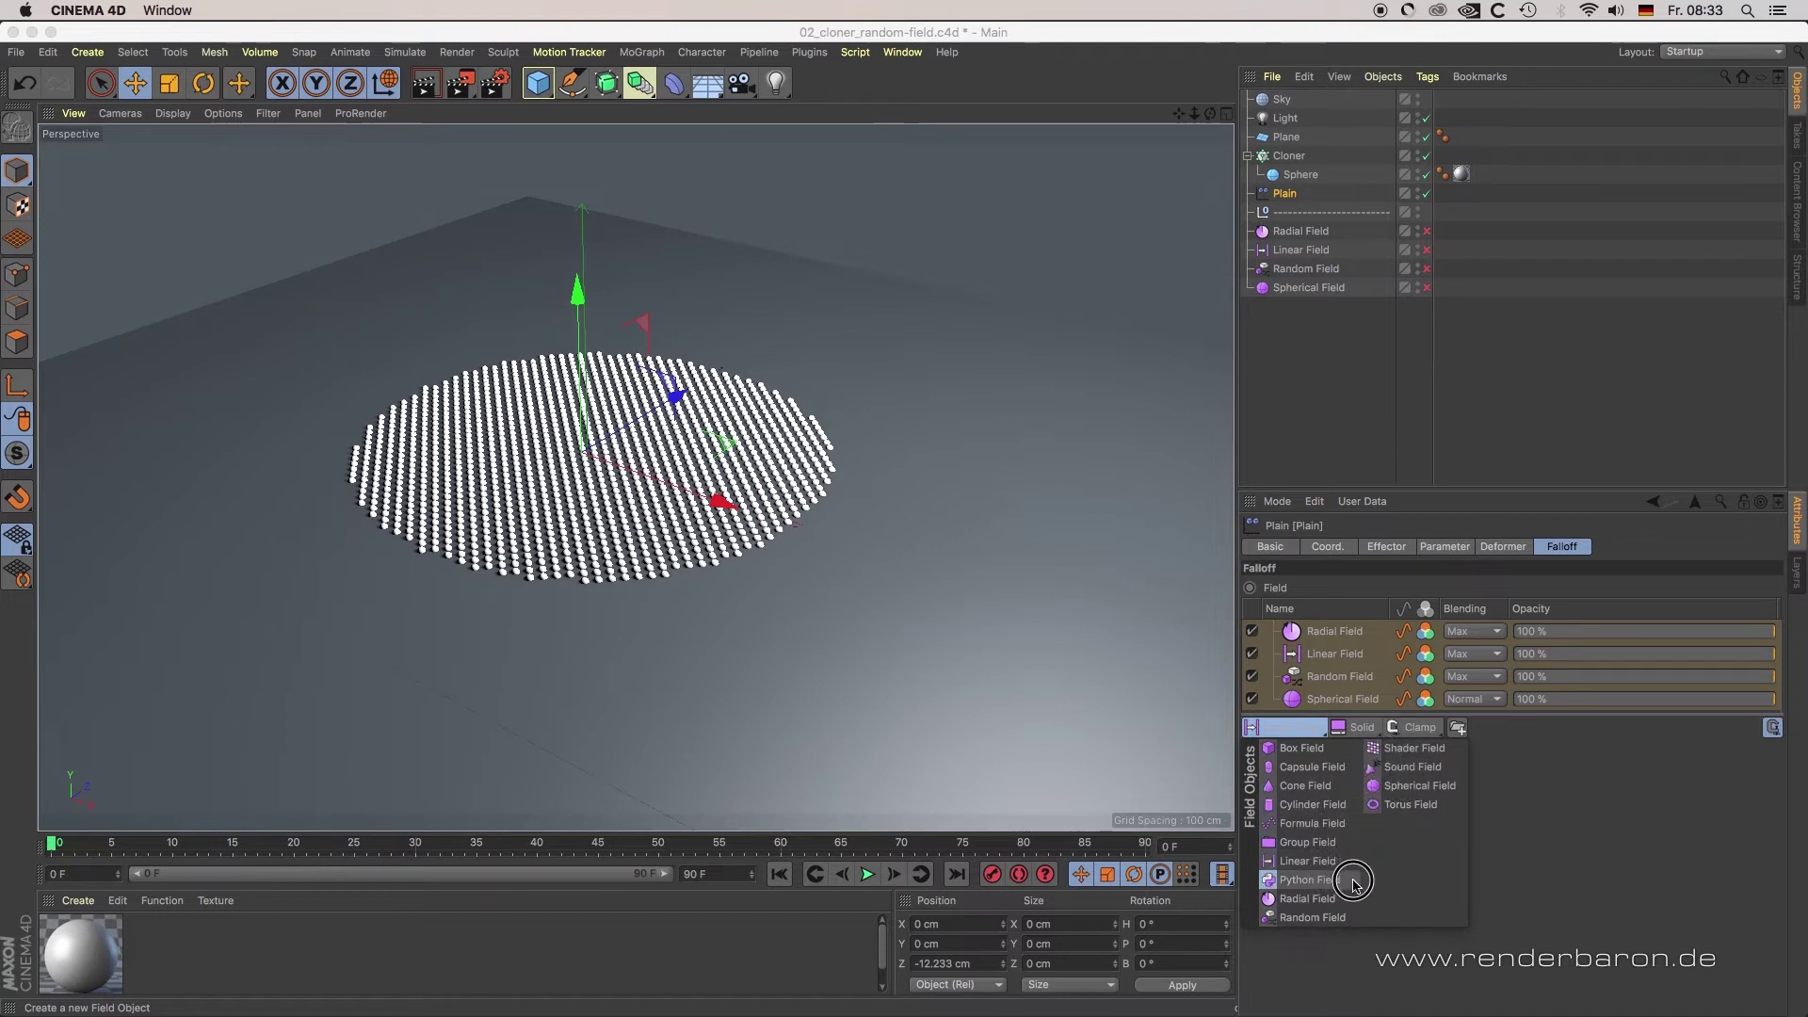
left_click(1530, 885)
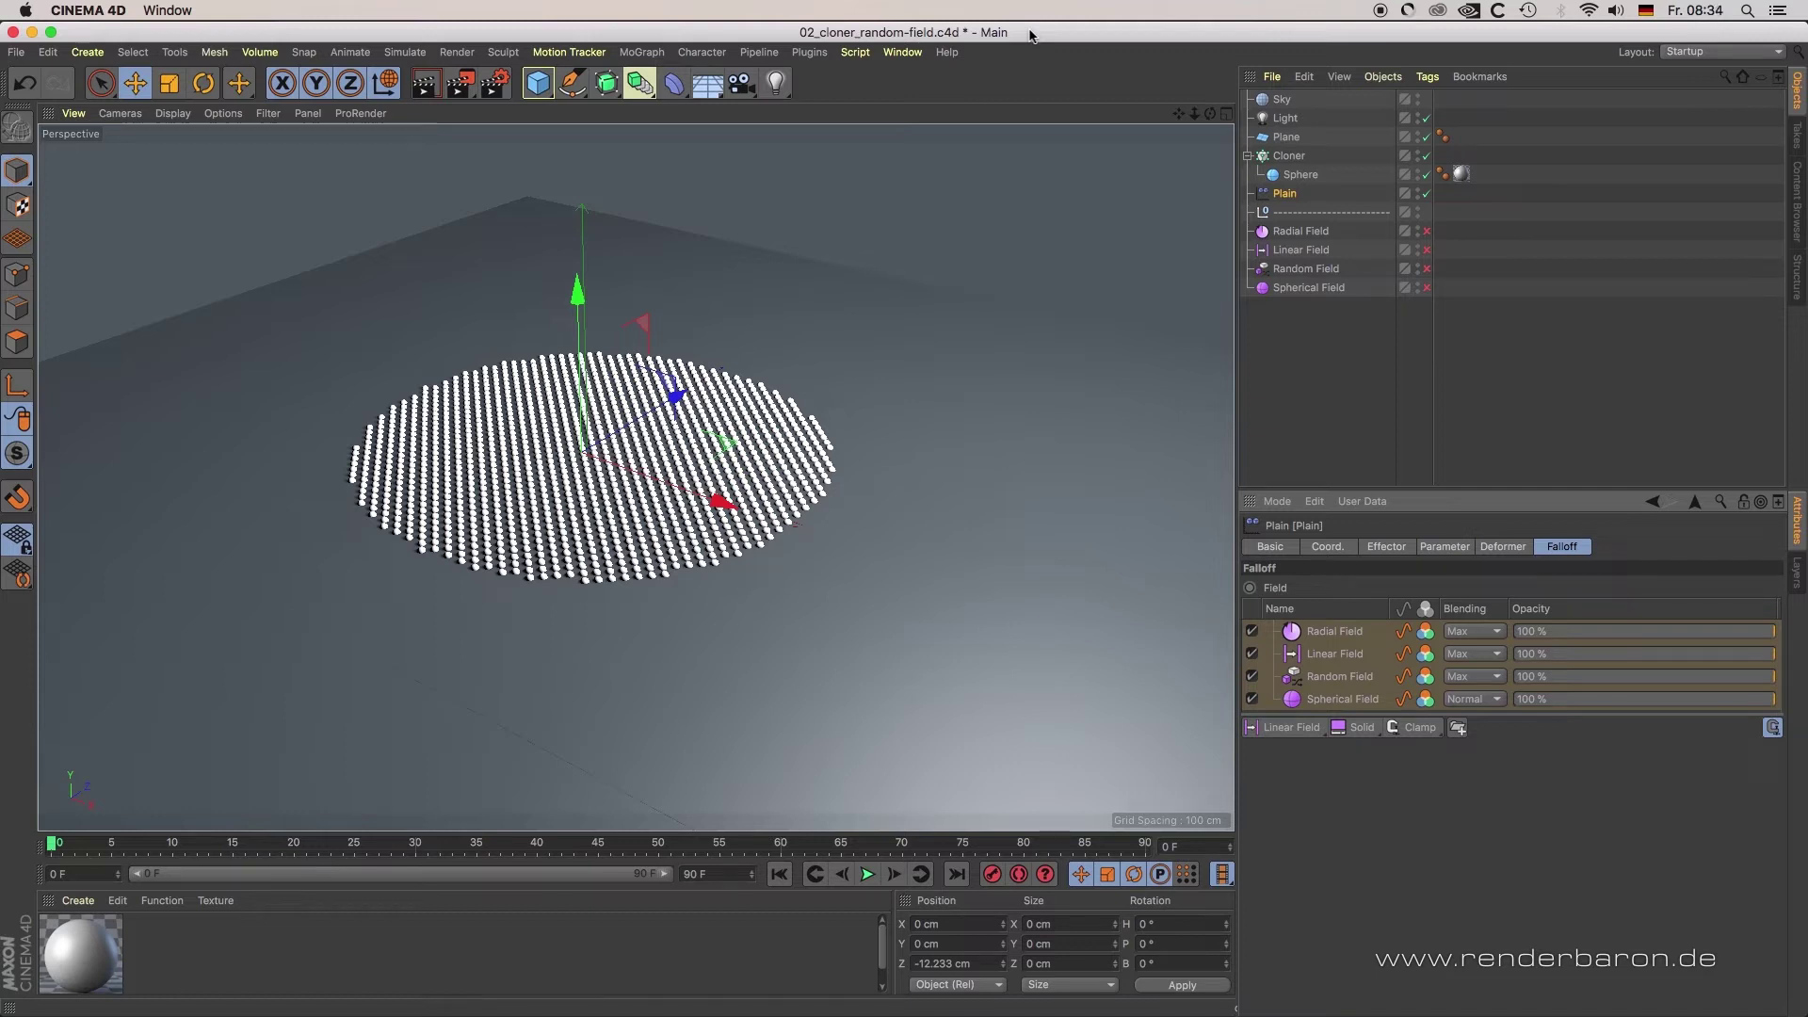
Enable the Random Field, look through its noise types and move it along the Z axis to about -462 cm
left_click(1318, 268)
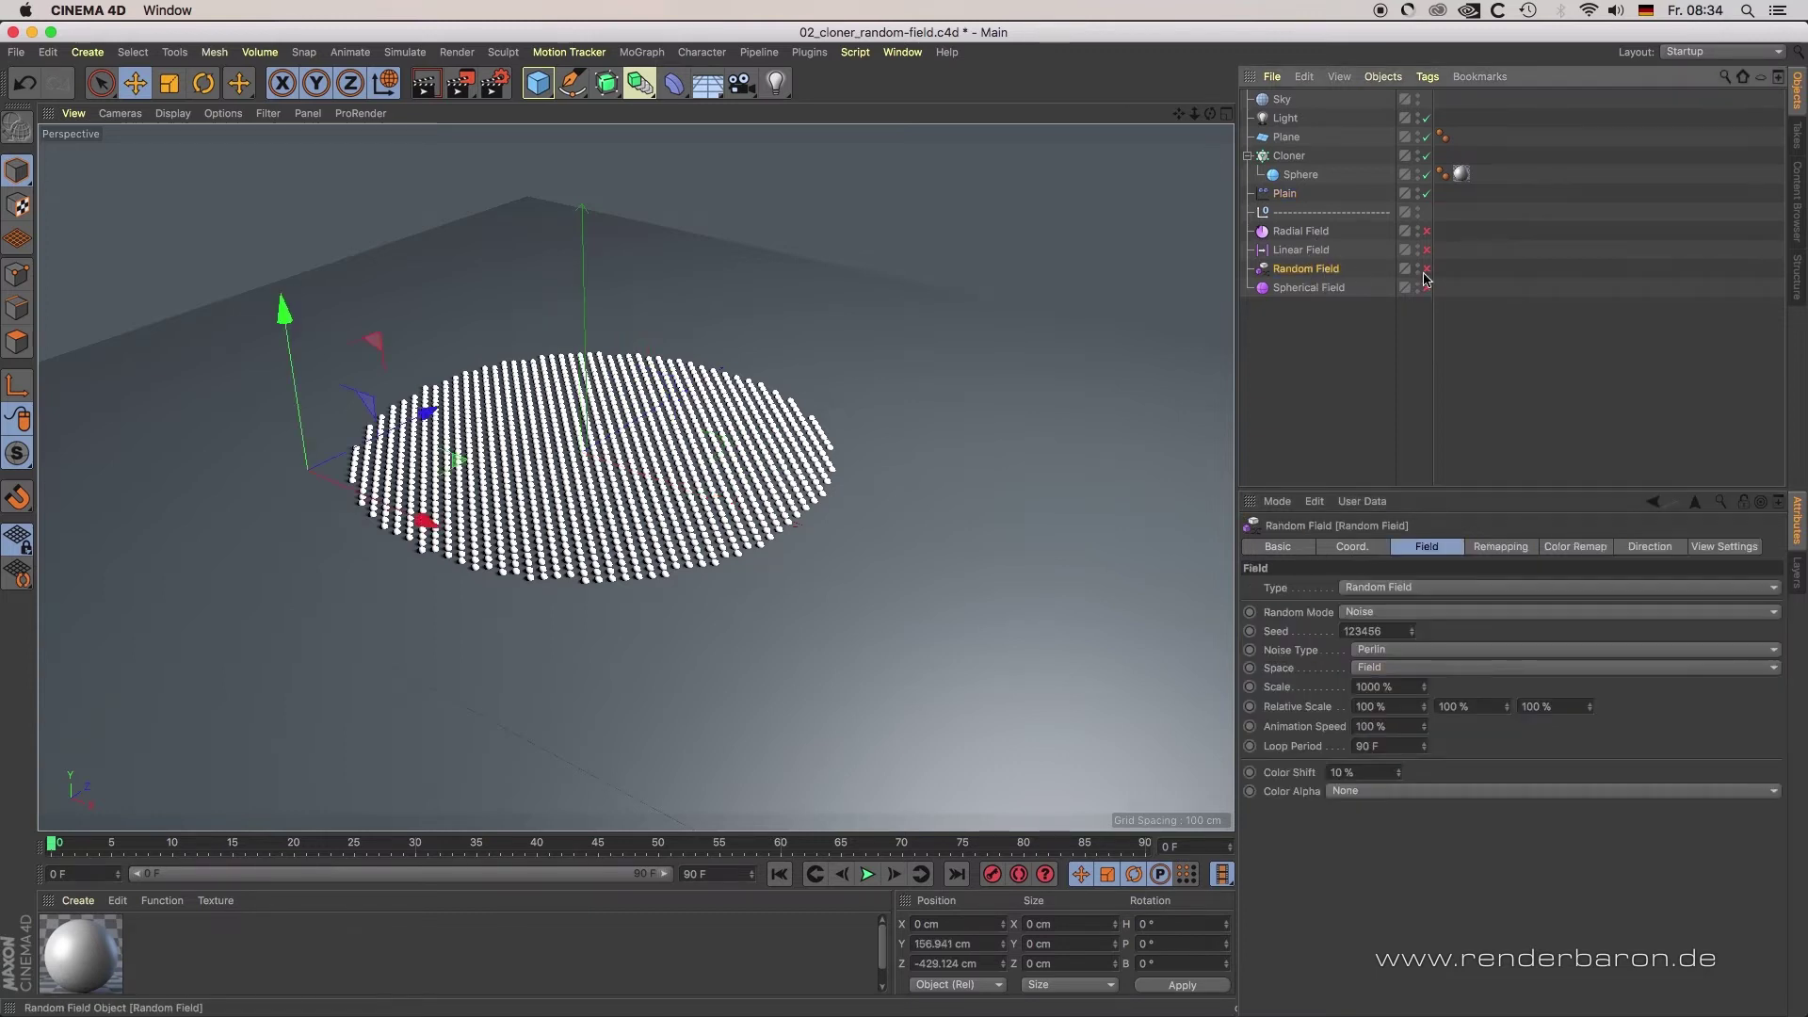
left_click(1428, 270)
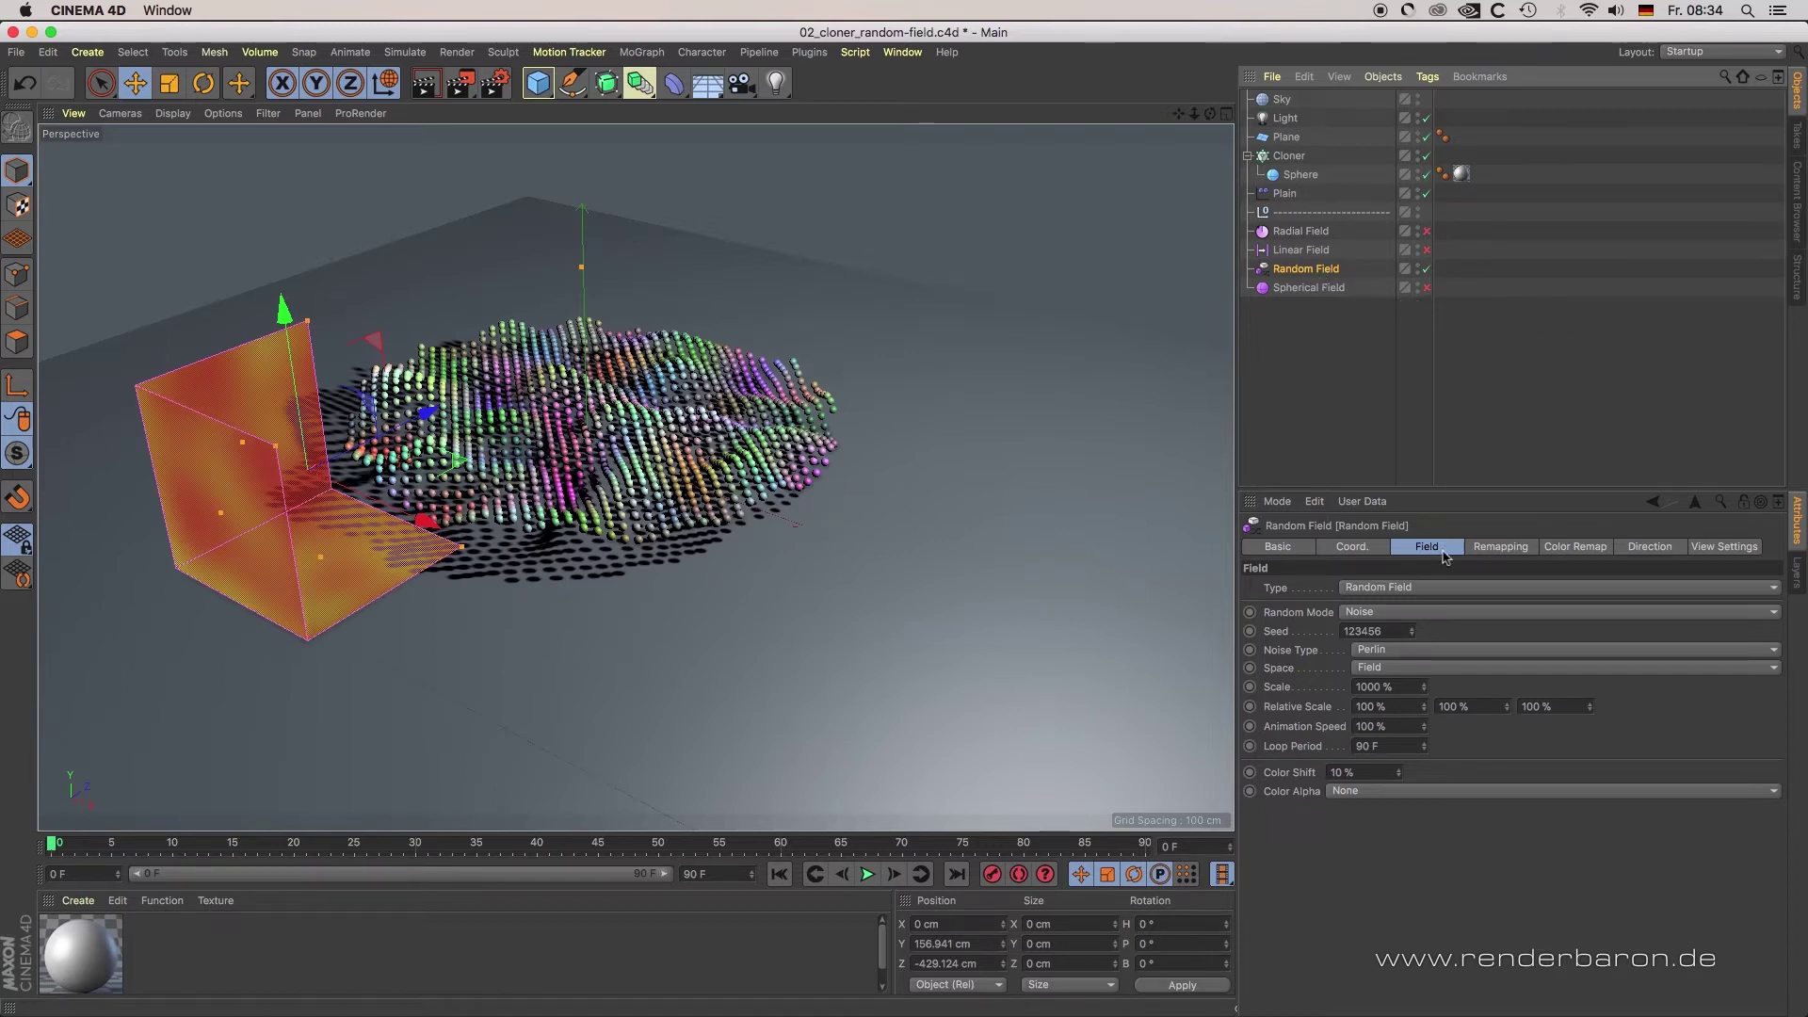
left_click(1410, 649)
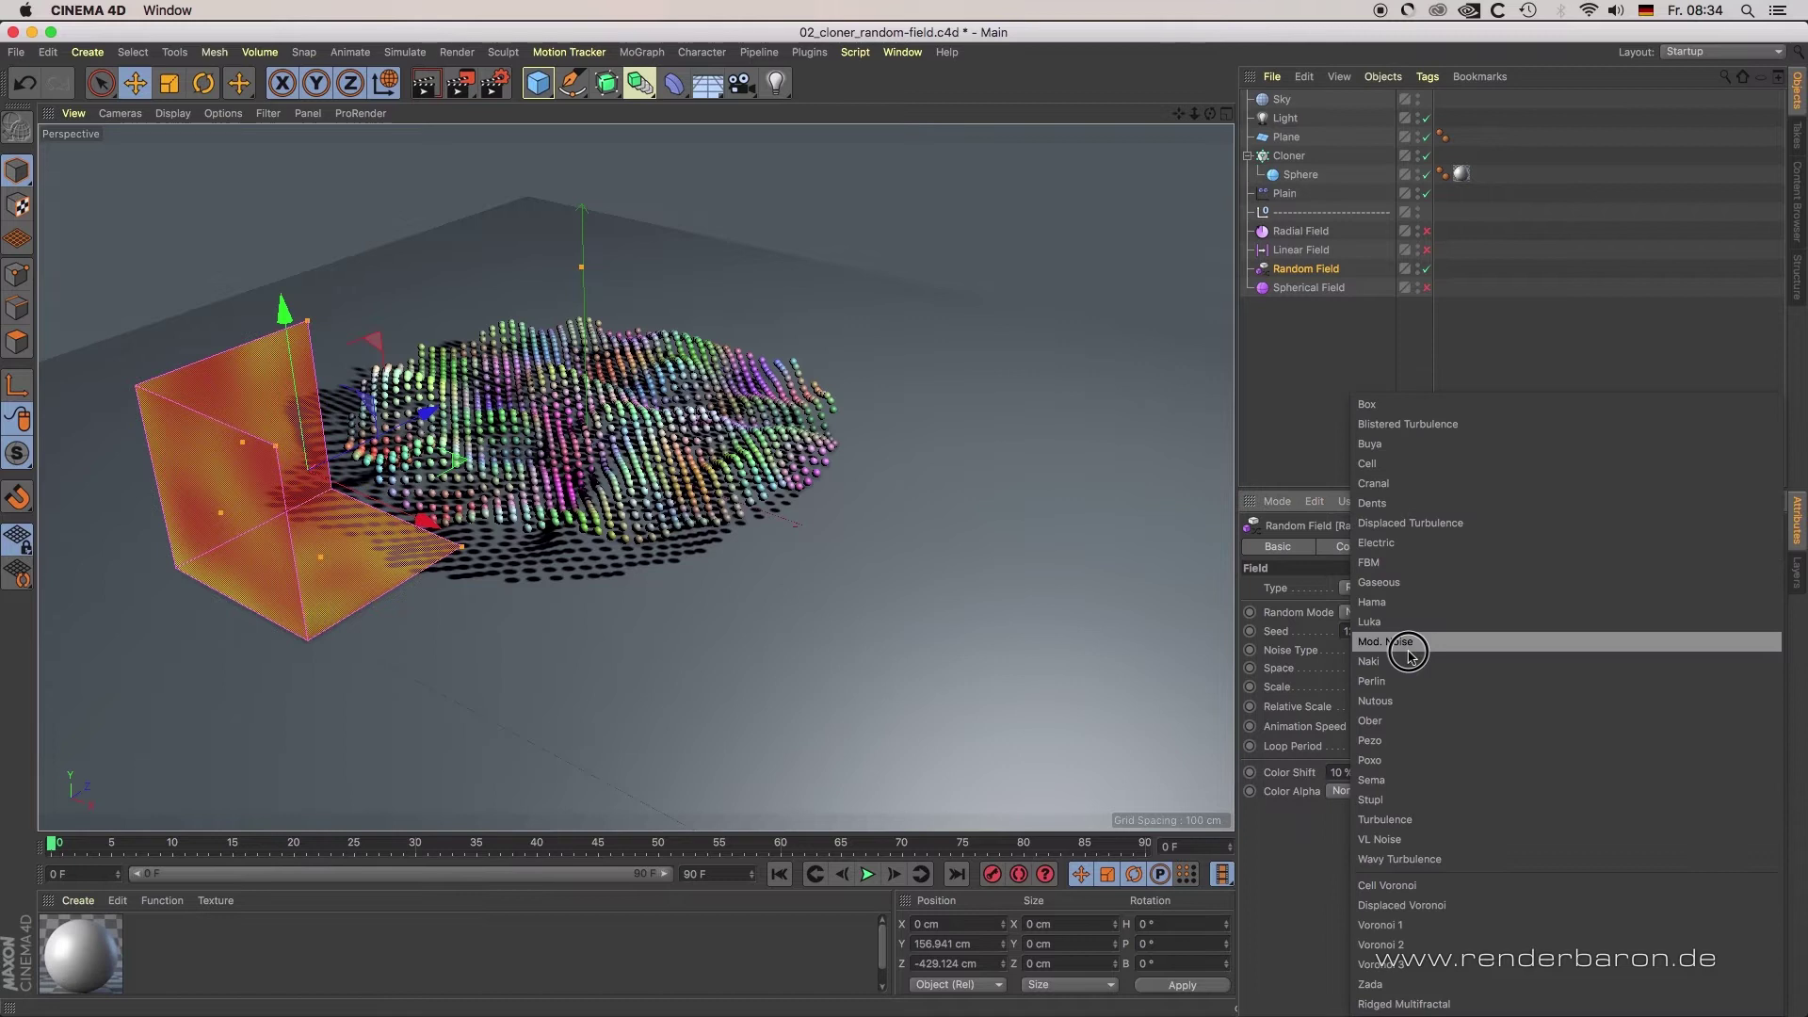
left_click(1515, 340)
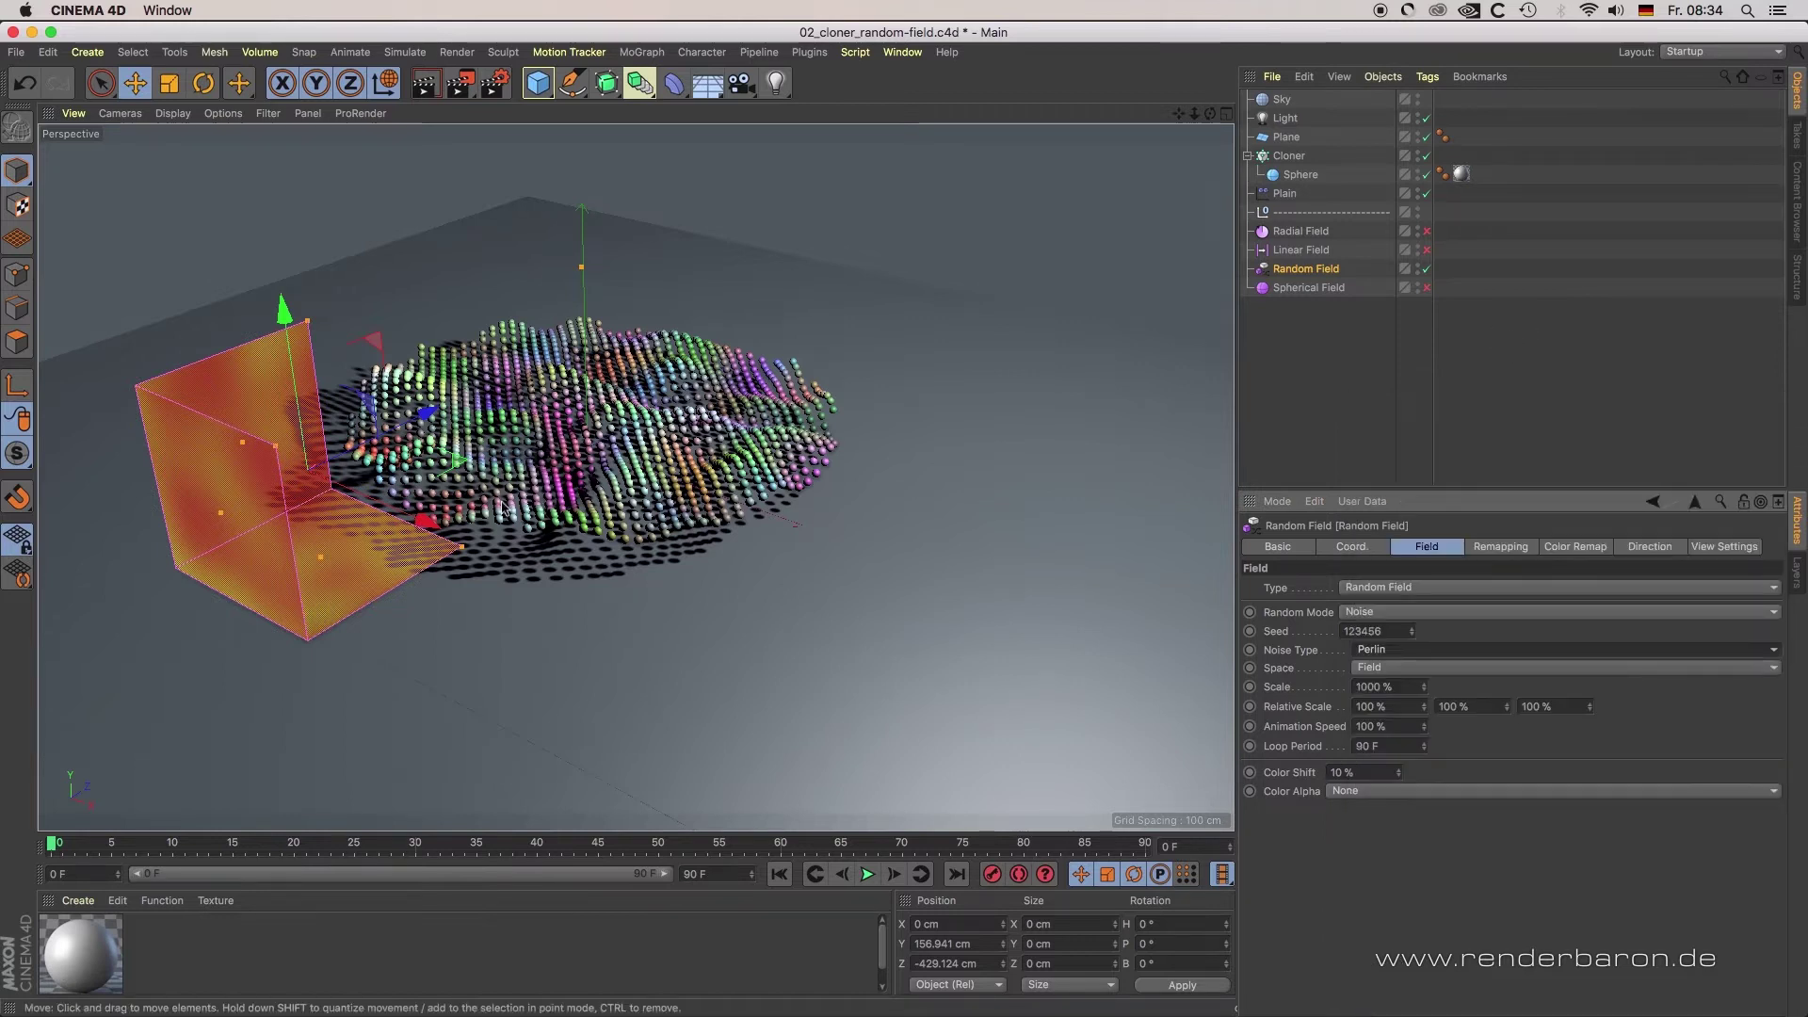
left_click_drag(385, 457, 400, 425)
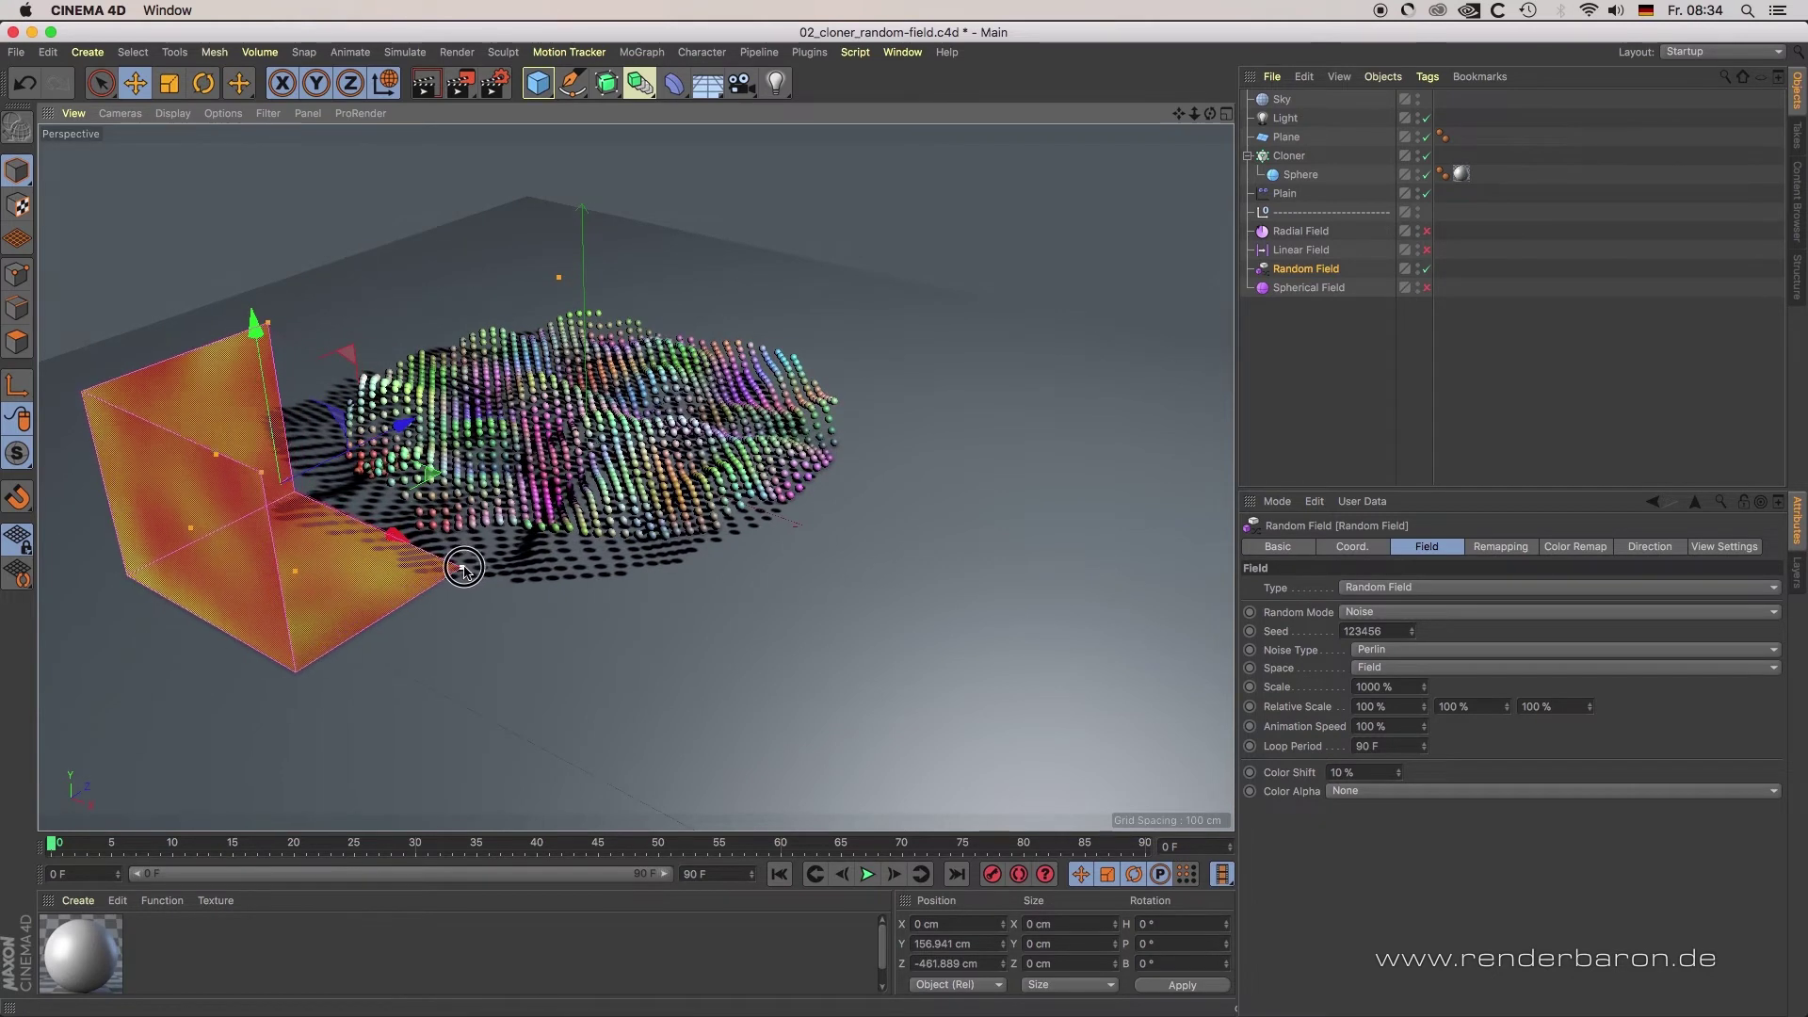
Enable the Linear Field in place of the Random Field and move it along the X axis to about 131.6 cm
left_click(1426, 249)
left_click(1426, 268)
left_click(1318, 249)
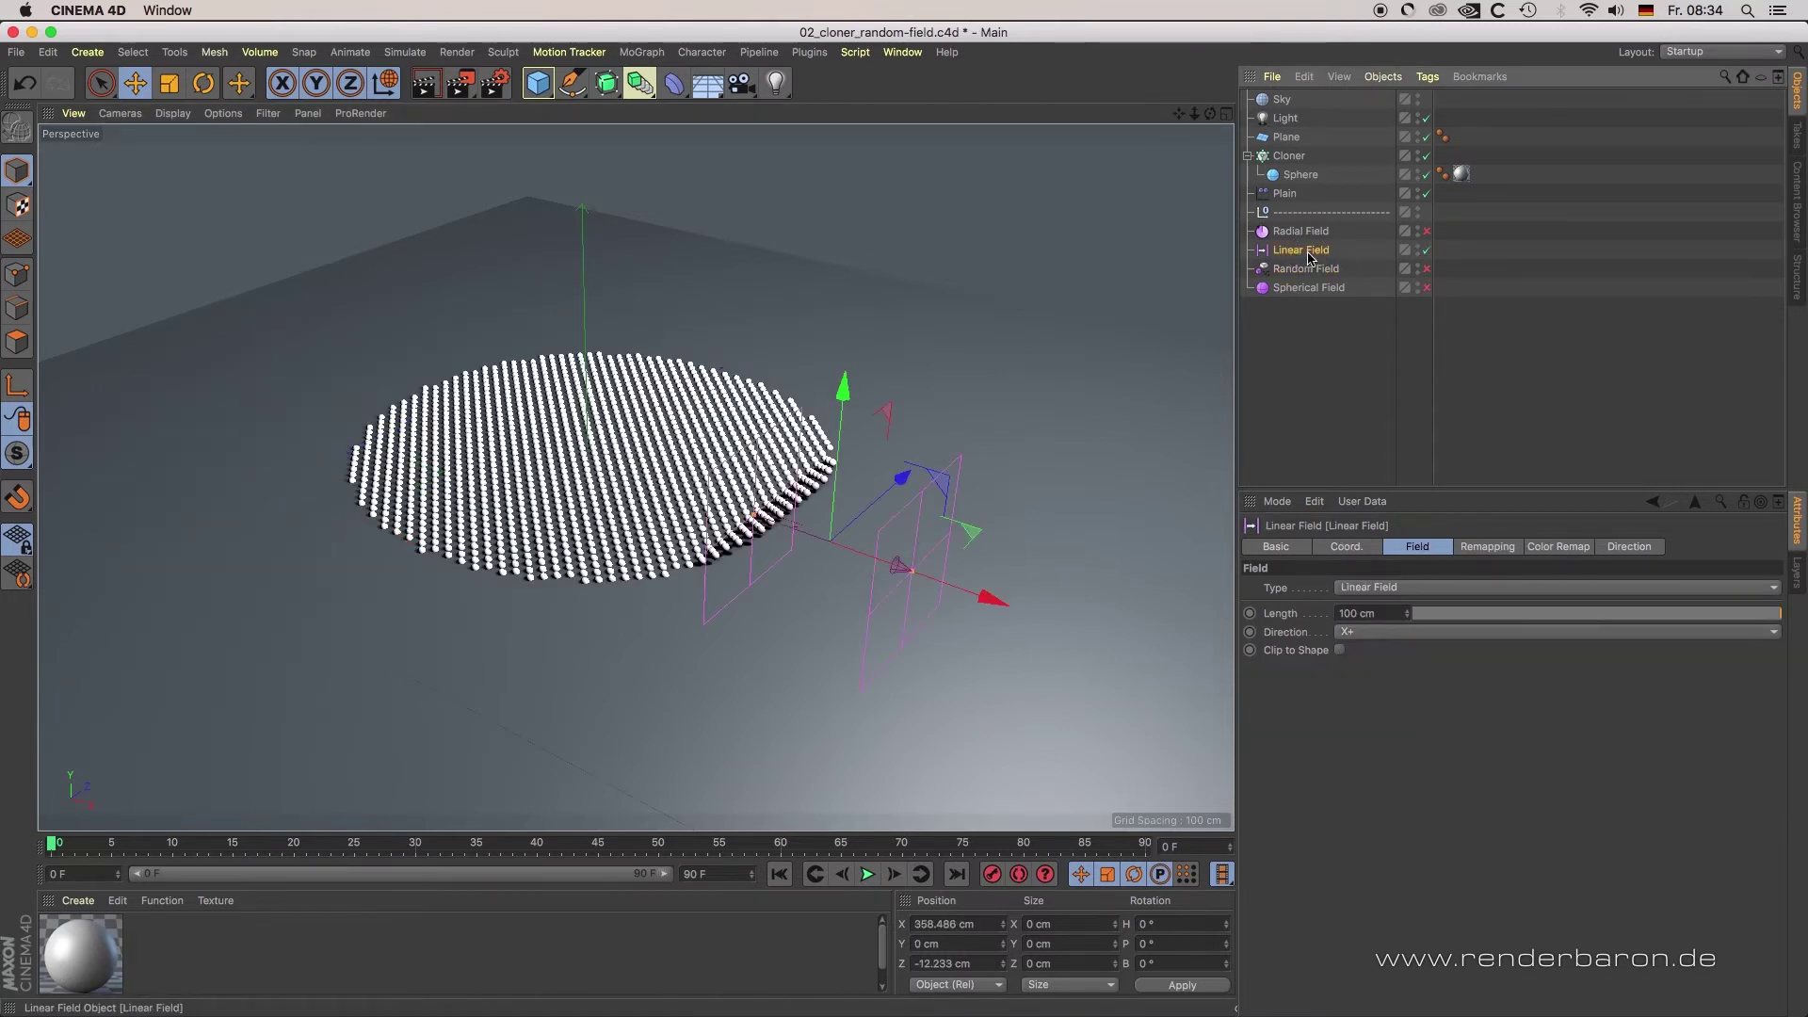
left_click_drag(981, 602, 791, 591)
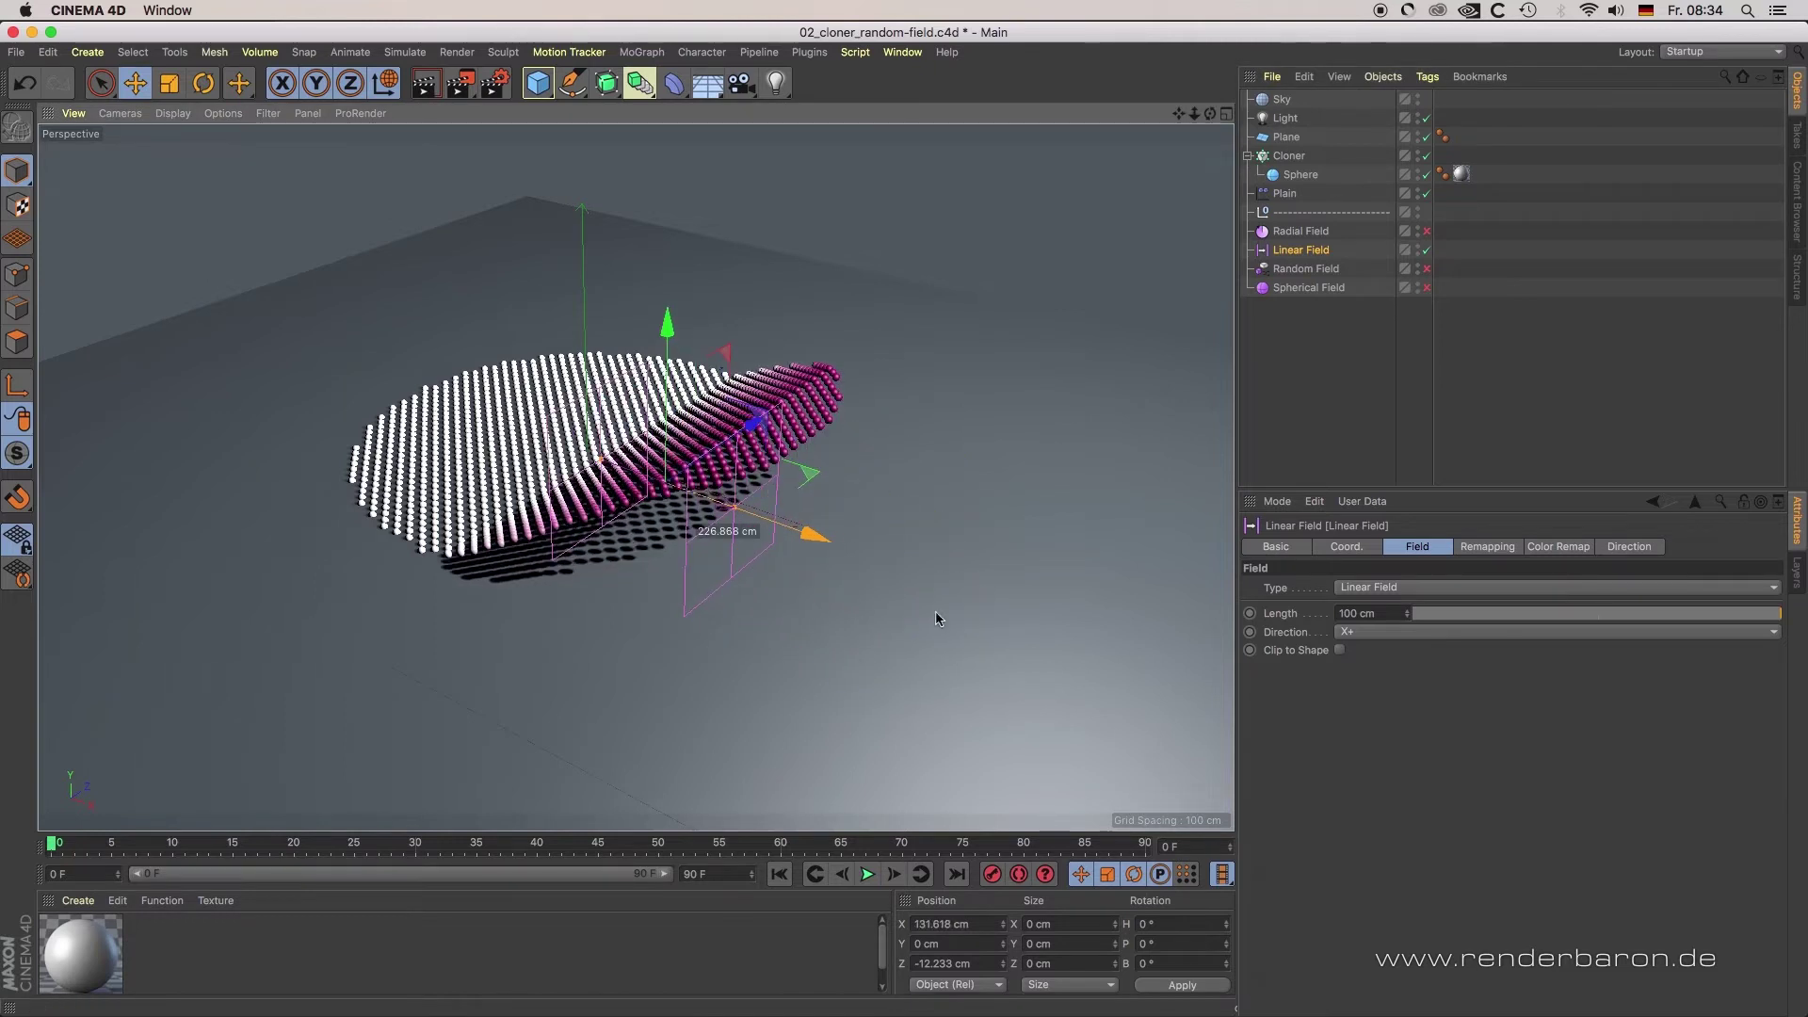
Set the Linear Field's direction to X- and move it along the X axis to about 388.4 cm
left_click(1416, 631)
left_click(1415, 669)
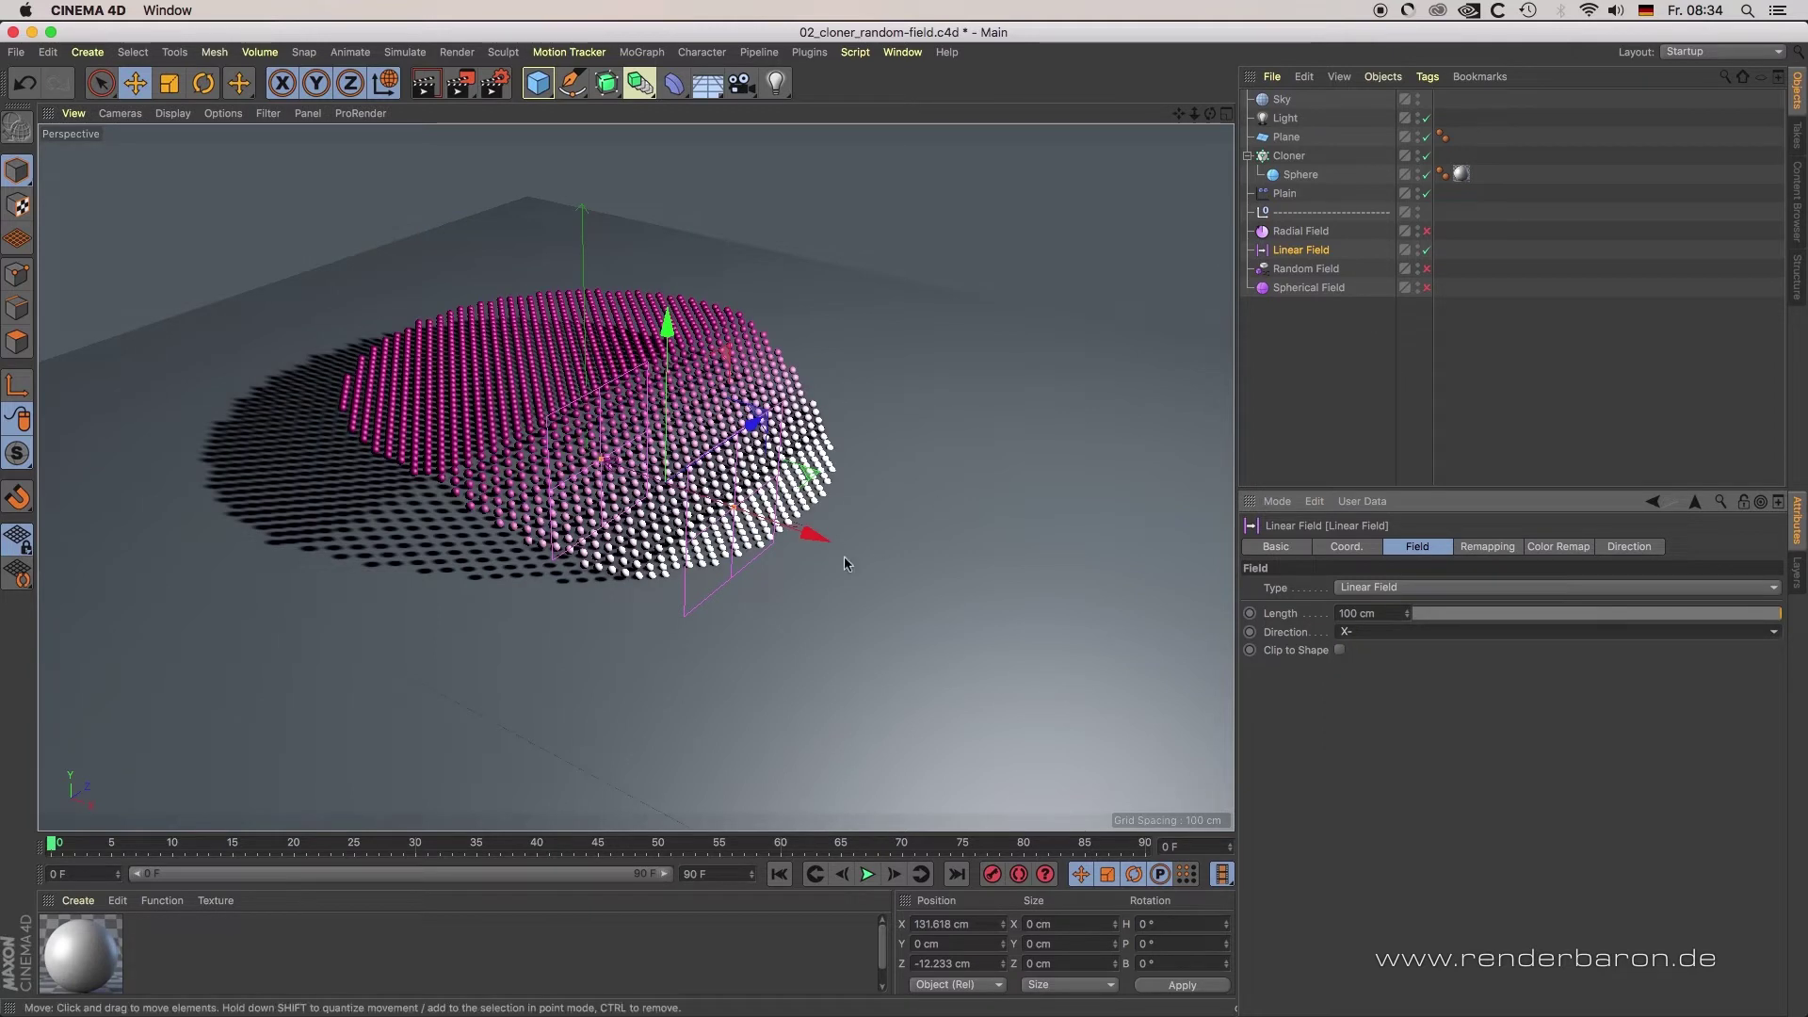
left_click_drag(817, 533, 1016, 602)
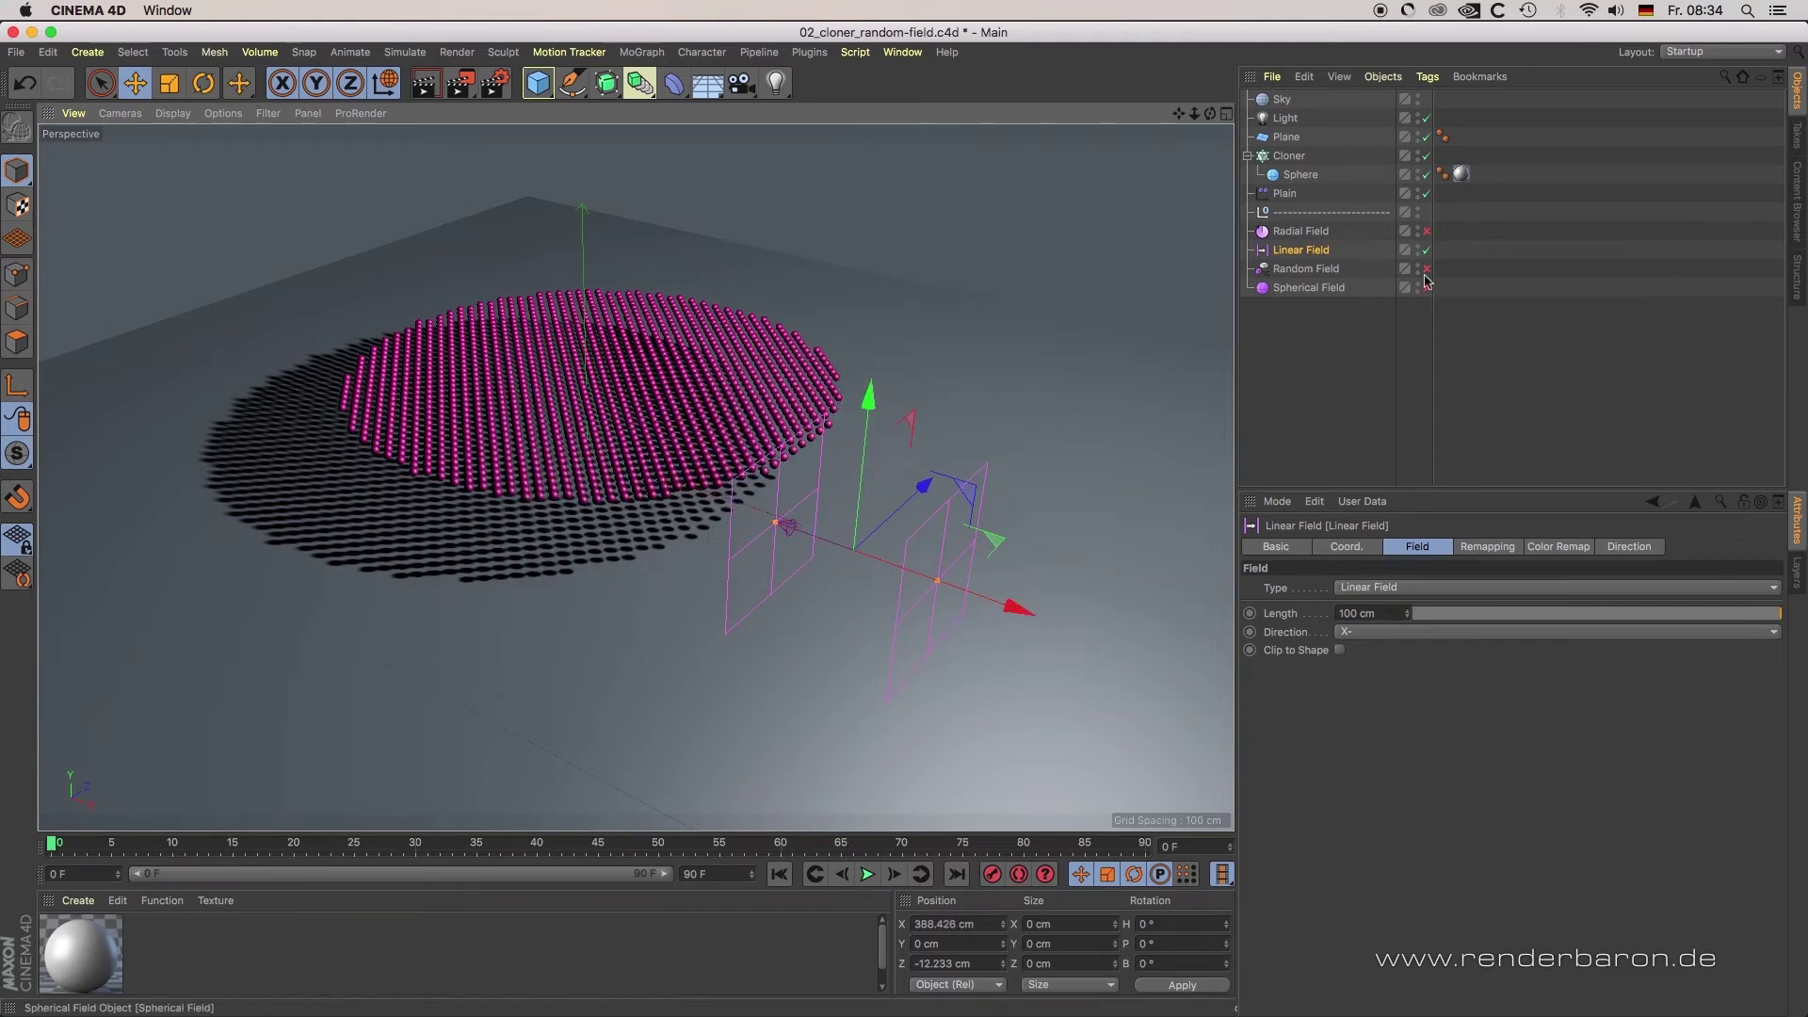
Enable the Spherical Field in place of the Linear Field, move it to about 206 cm in Z and enlarge it to about 249 cm
left_click(1426, 250)
left_click(1427, 291)
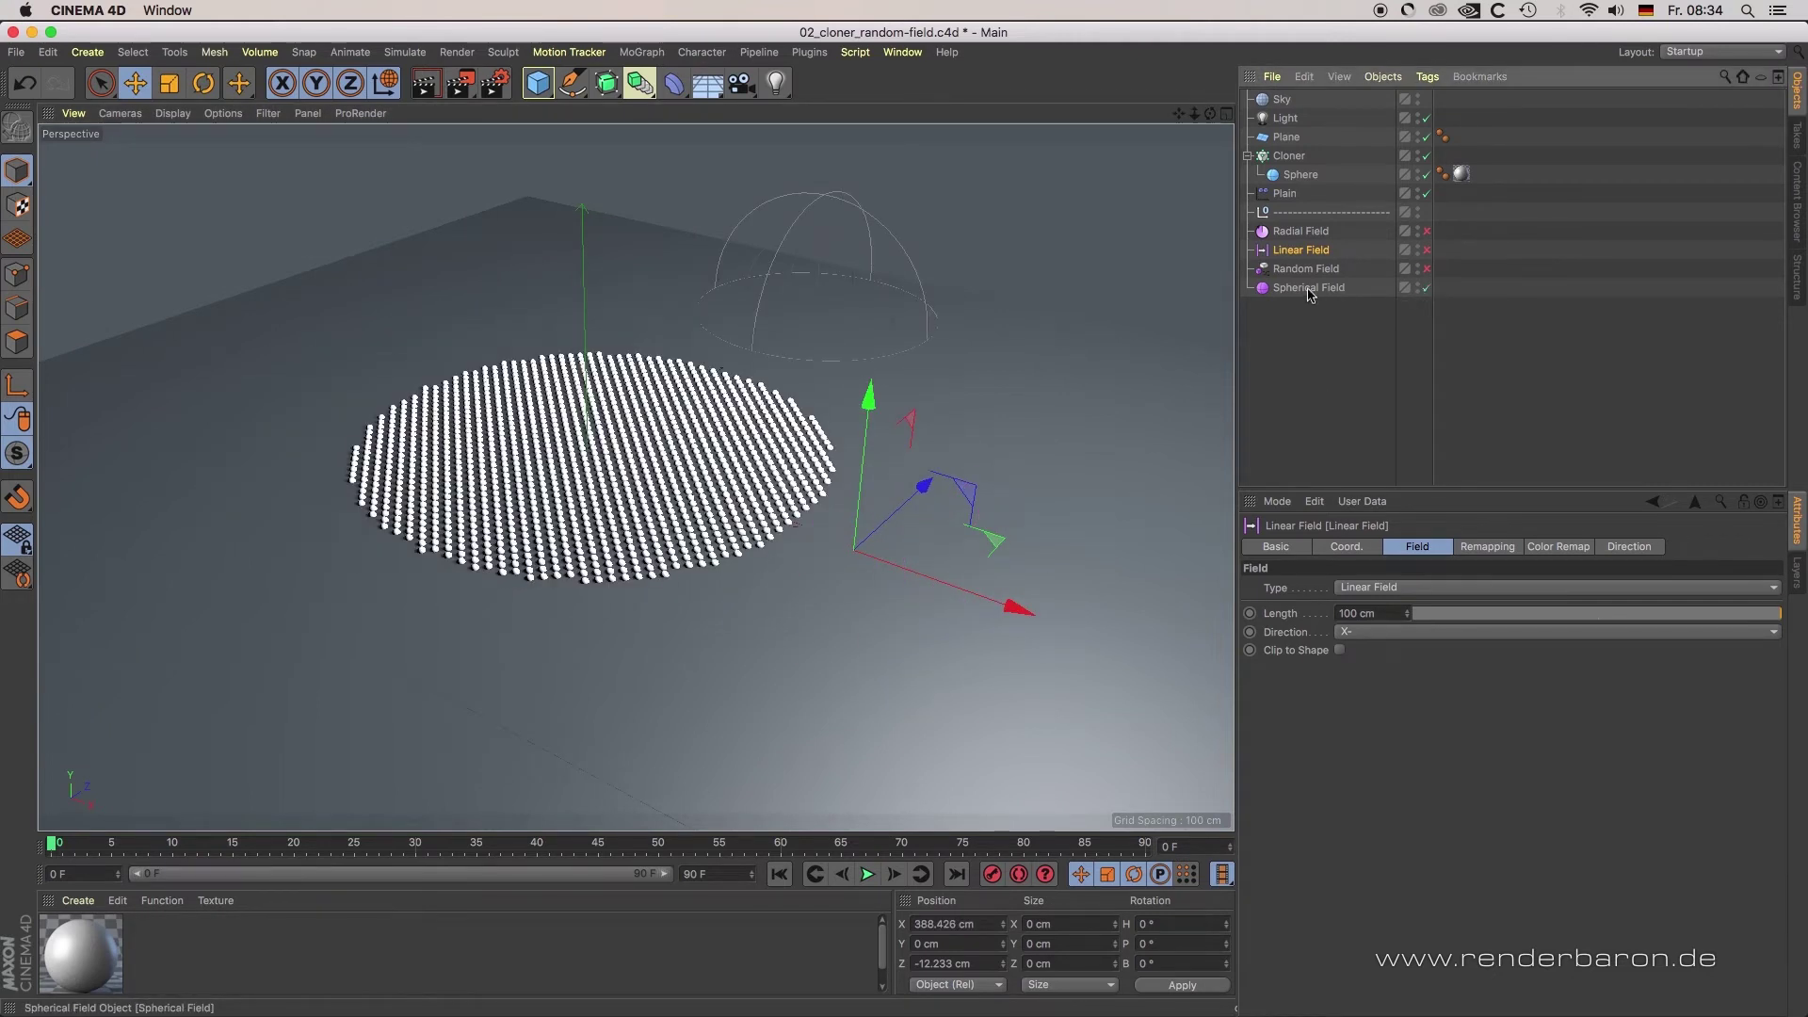
left_click(1309, 287)
left_click(882, 279)
left_click_drag(882, 279, 777, 361)
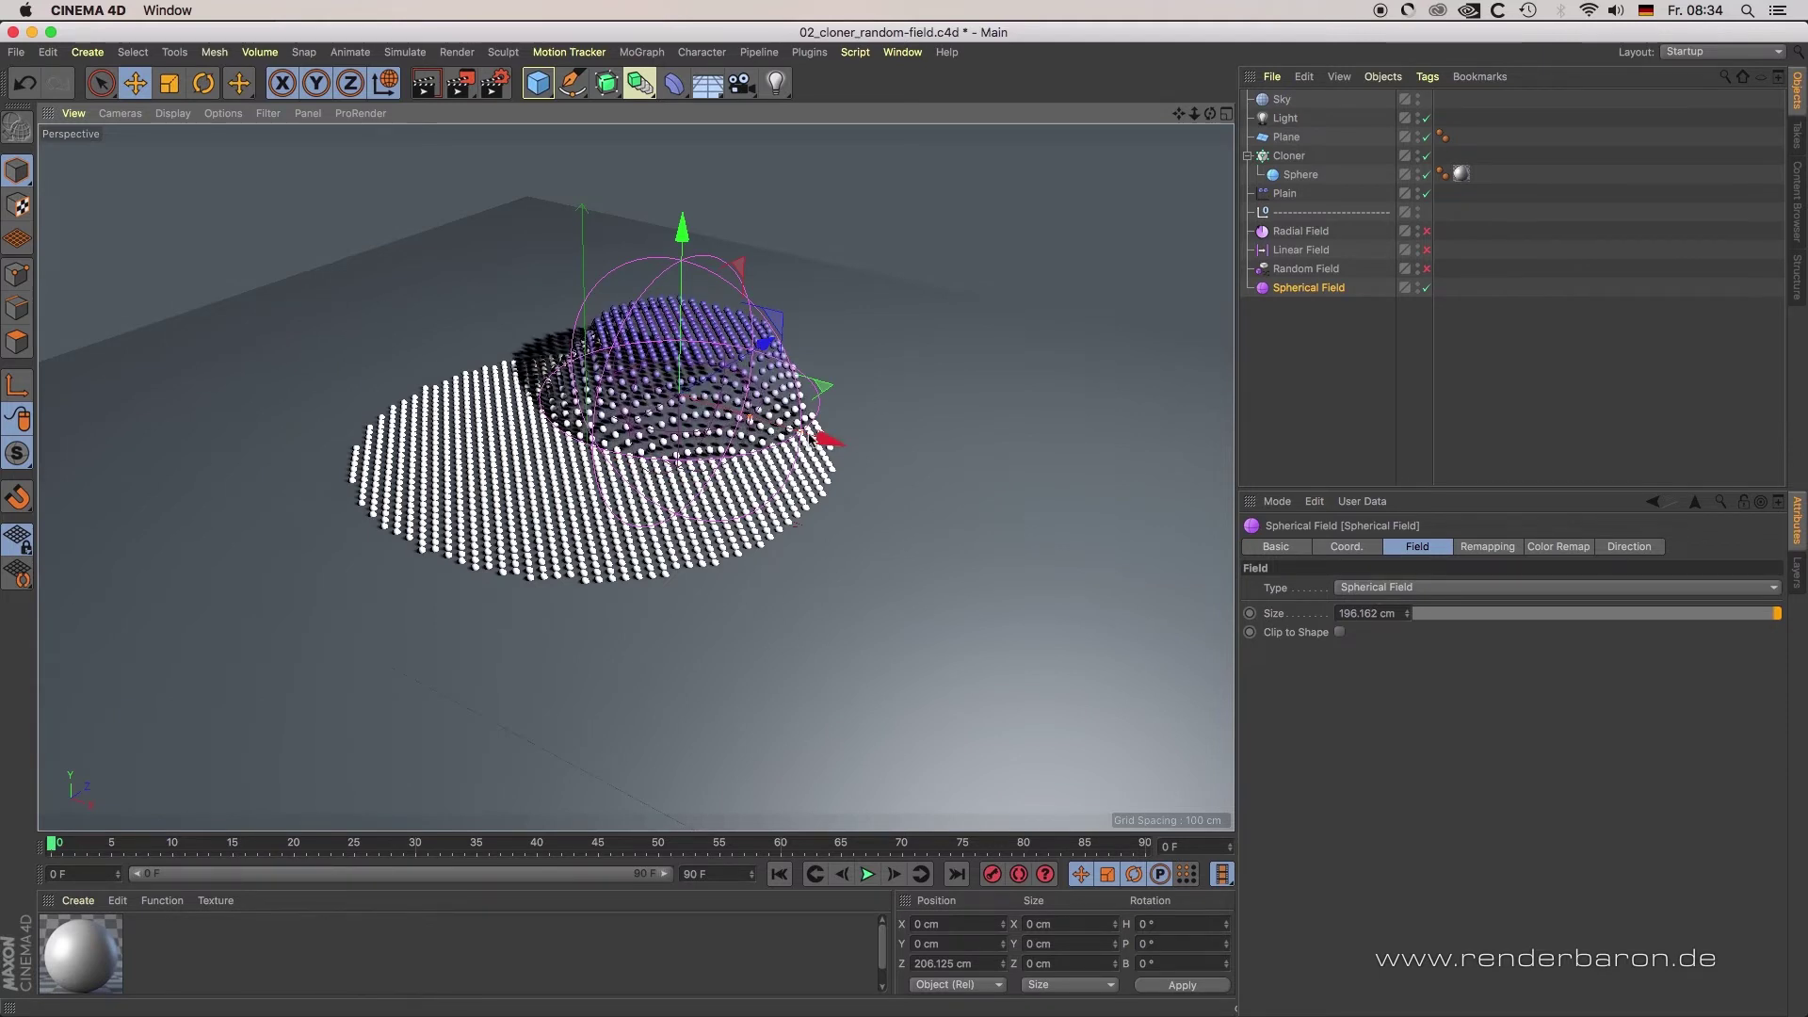
left_click_drag(806, 436, 837, 442)
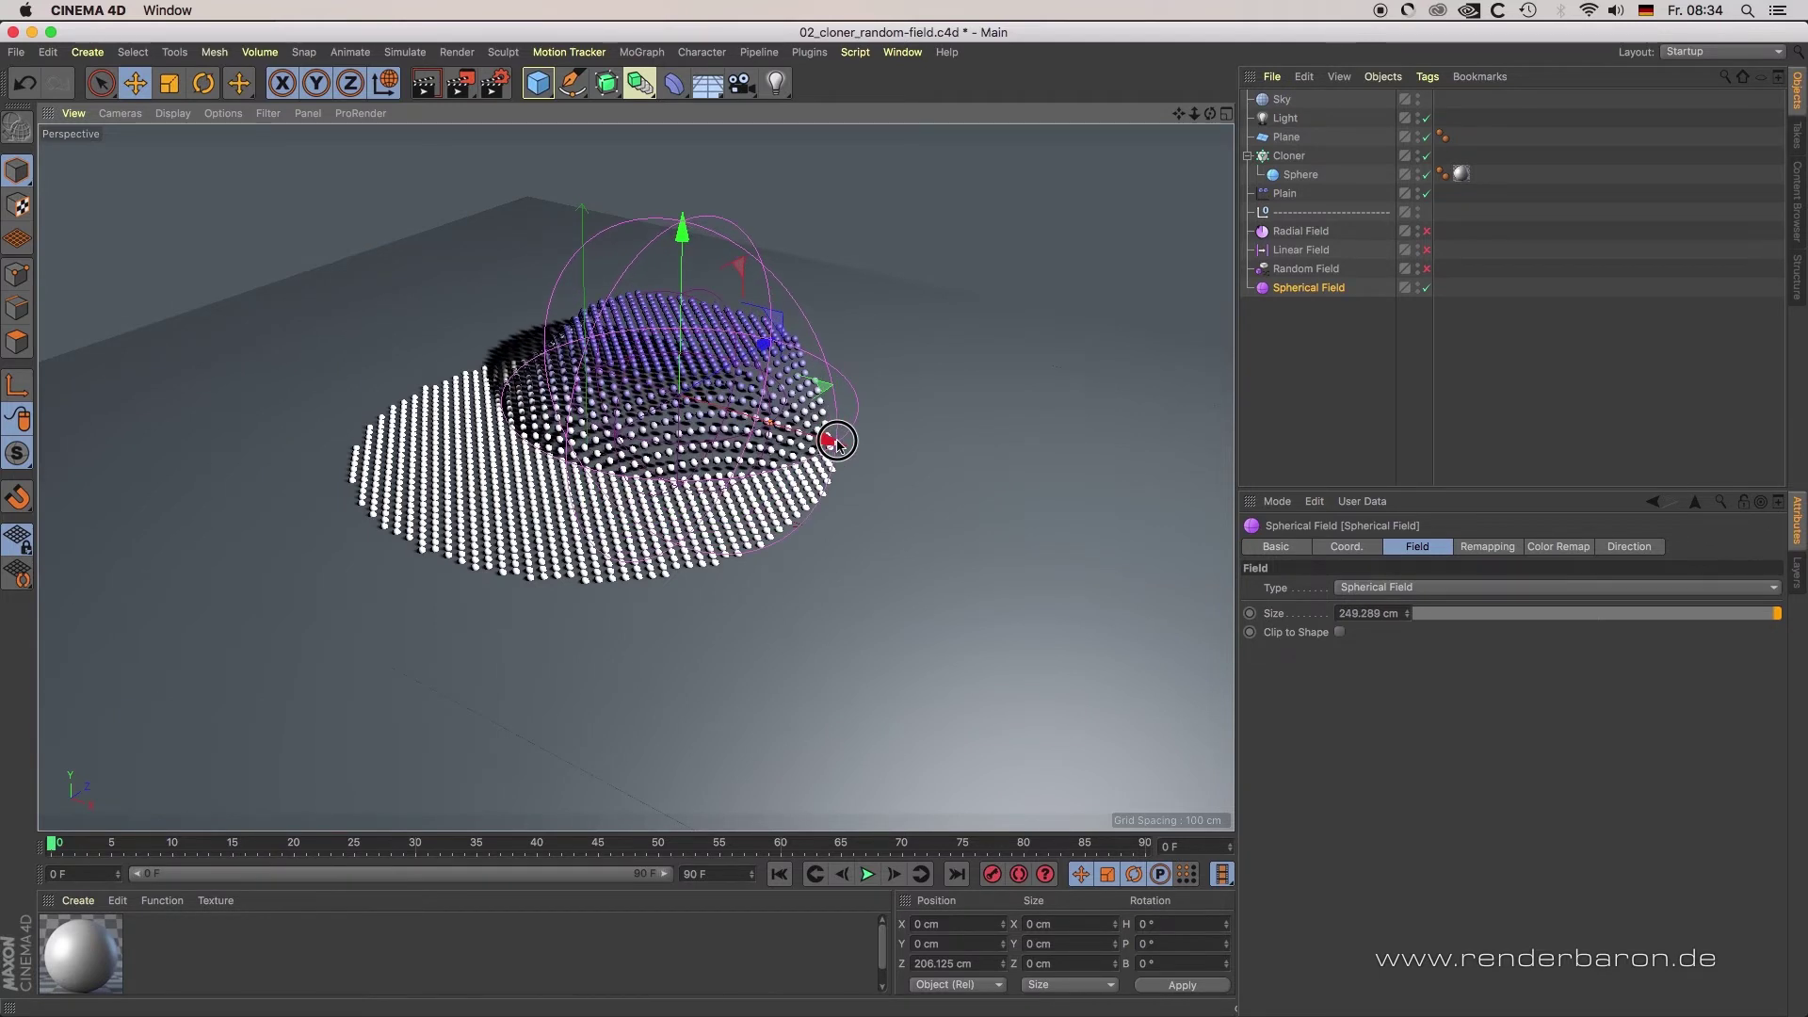
Enable the Radial Field in place of the Spherical Field and display its angle and transition settings
left_click(1426, 287)
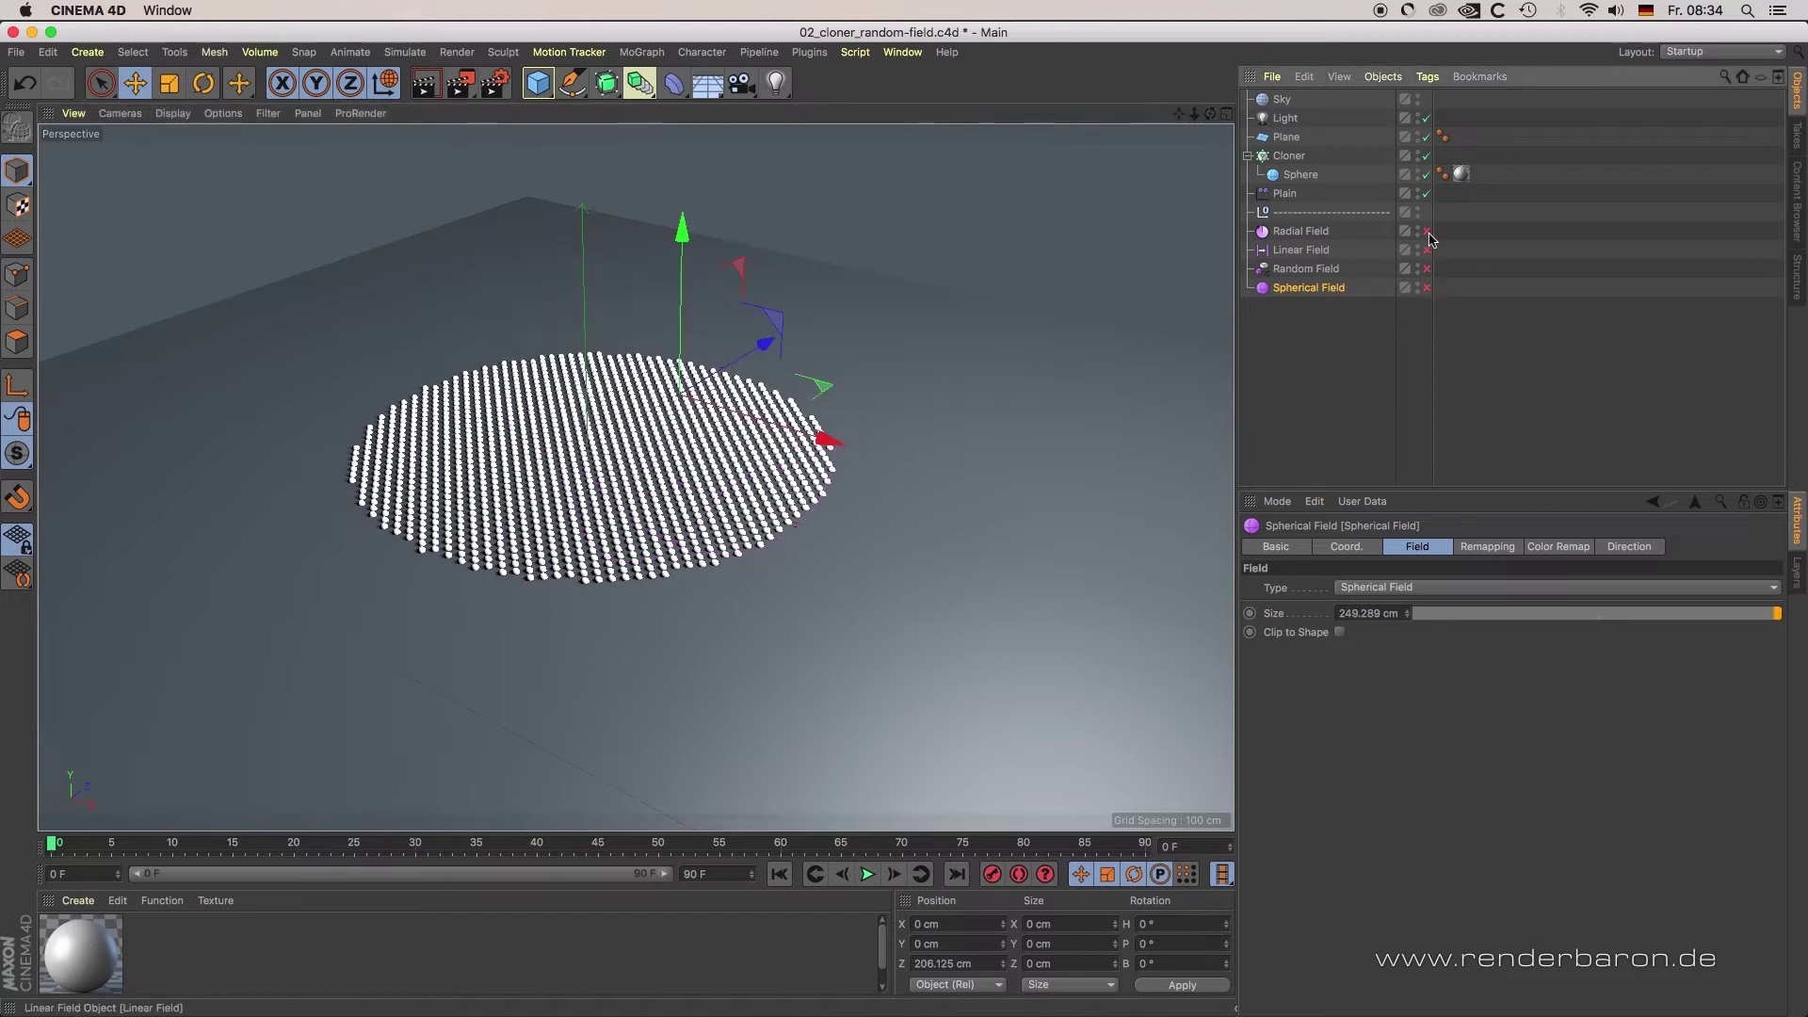
left_click(1426, 231)
left_click(1303, 232)
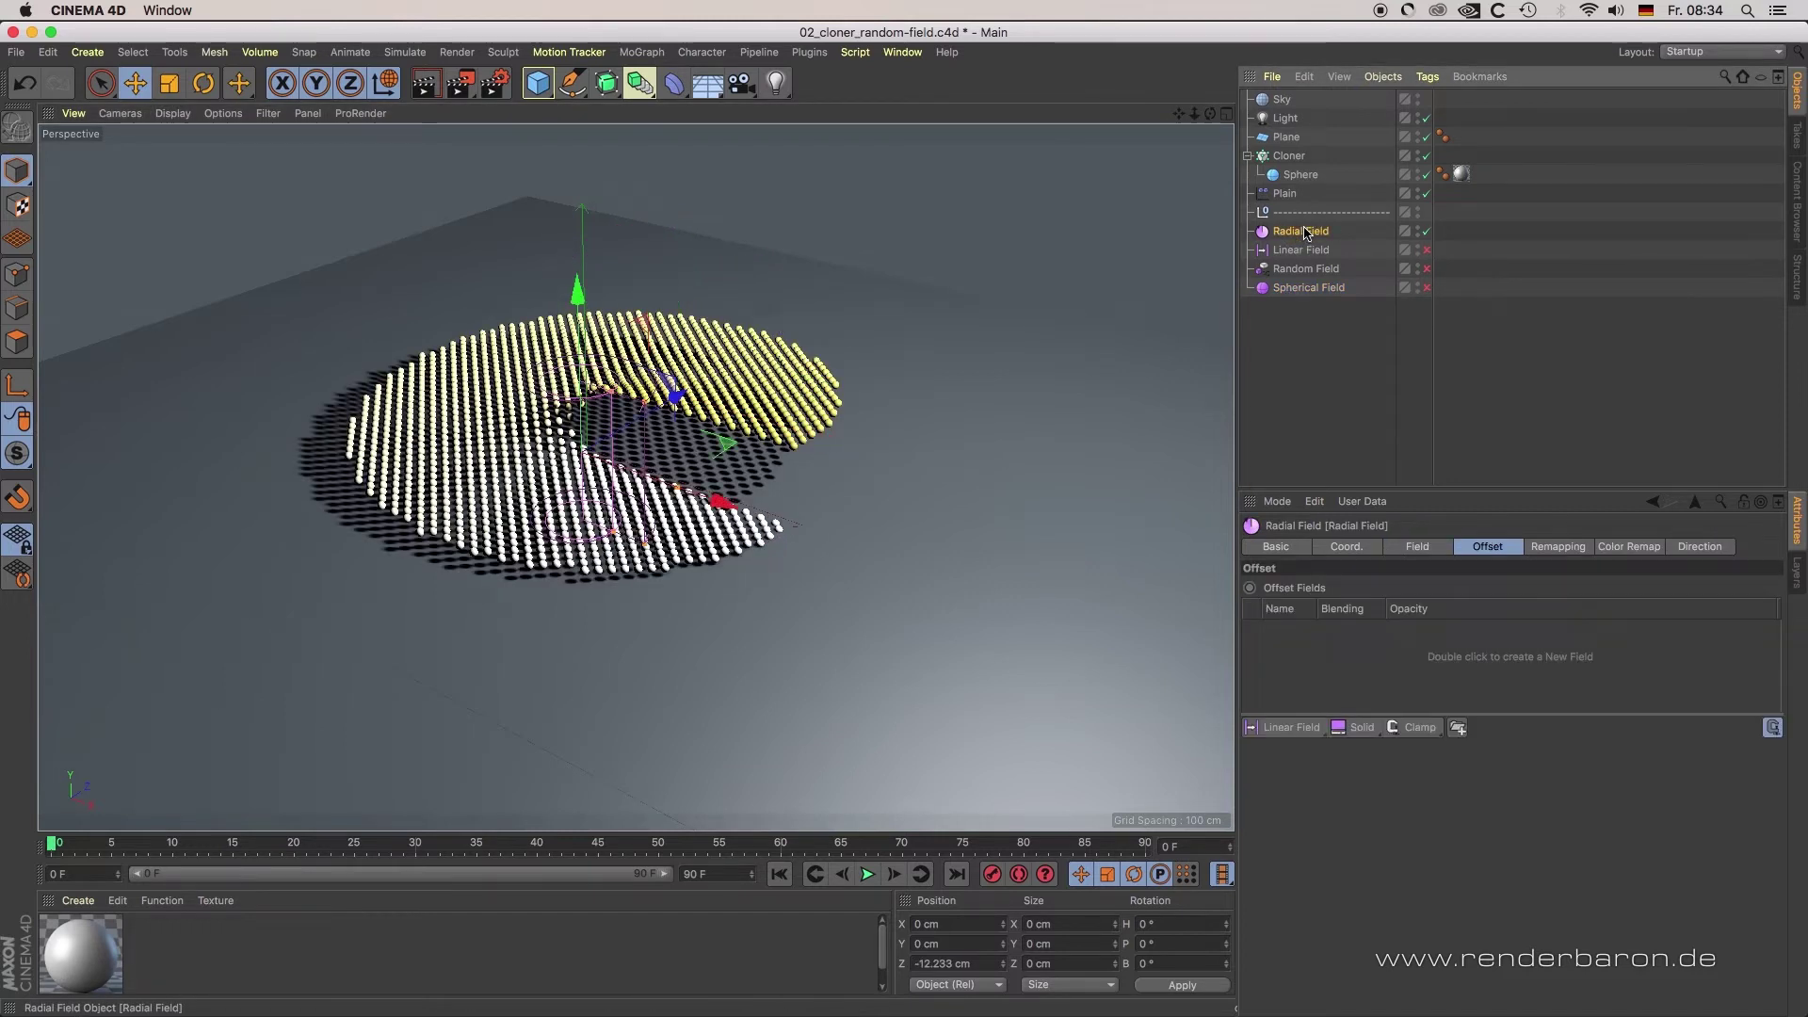
left_click(1415, 546)
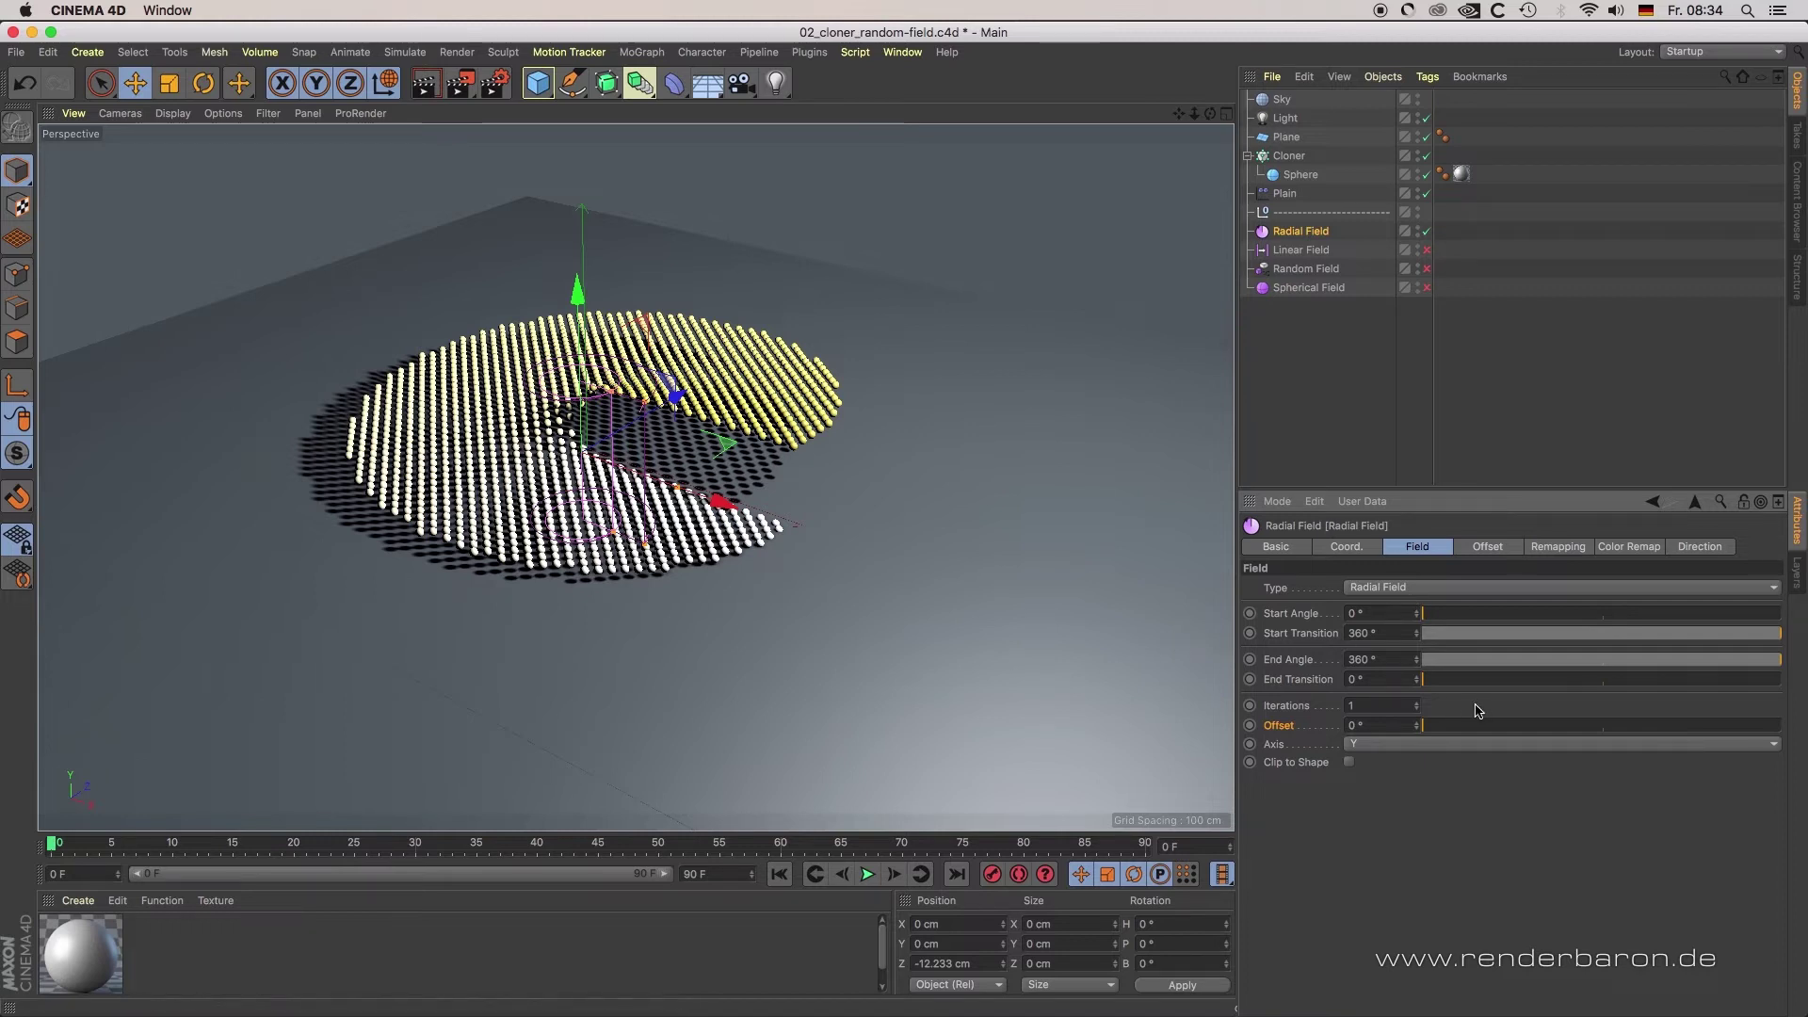
Try out the Radial Field's start transition, end transition and offset, and set its iterations to 6
mouse_move(1775, 636)
left_mouse_down()
mouse_move(1604, 647)
mouse_move(1800, 640)
left_mouse_up()
mouse_move(1426, 685)
left_mouse_down()
mouse_move(1518, 689)
mouse_move(1390, 695)
left_mouse_up()
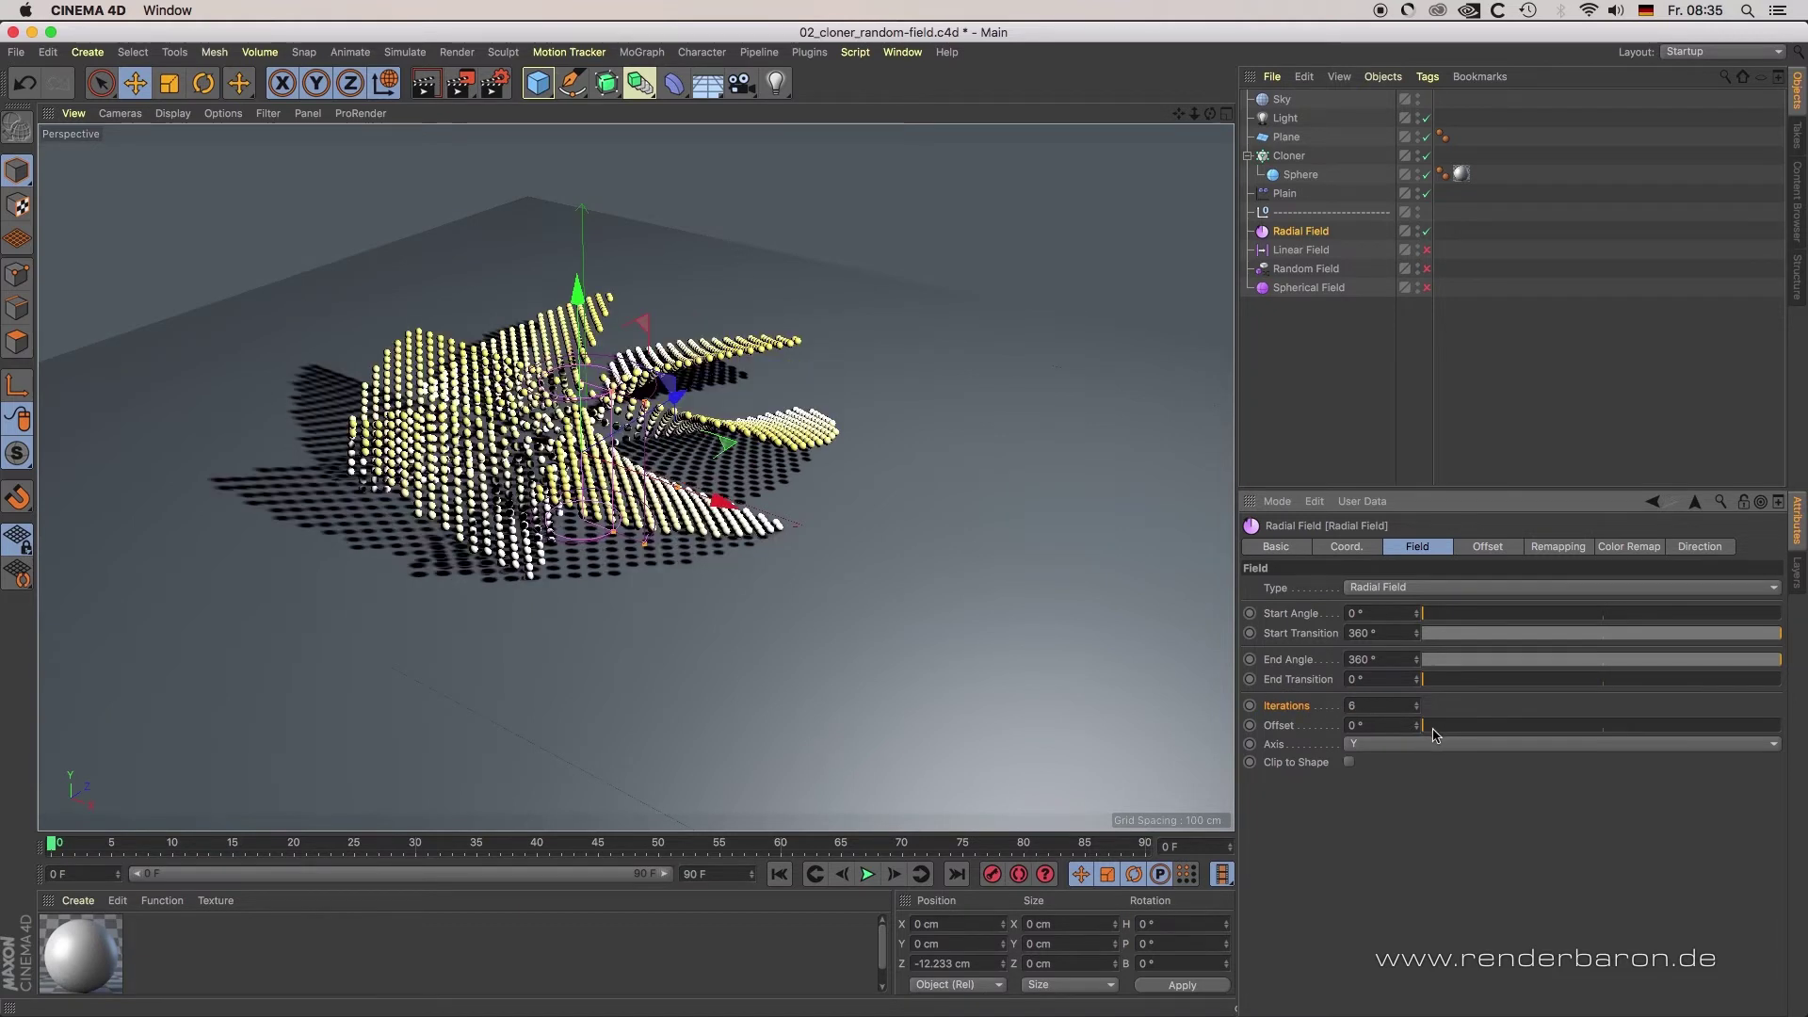
mouse_move(1428, 732)
left_mouse_down()
mouse_move(1504, 730)
mouse_move(1417, 731)
left_mouse_up()
Look through the field types that can drive the Radial Field's offset
left_click(1496, 549)
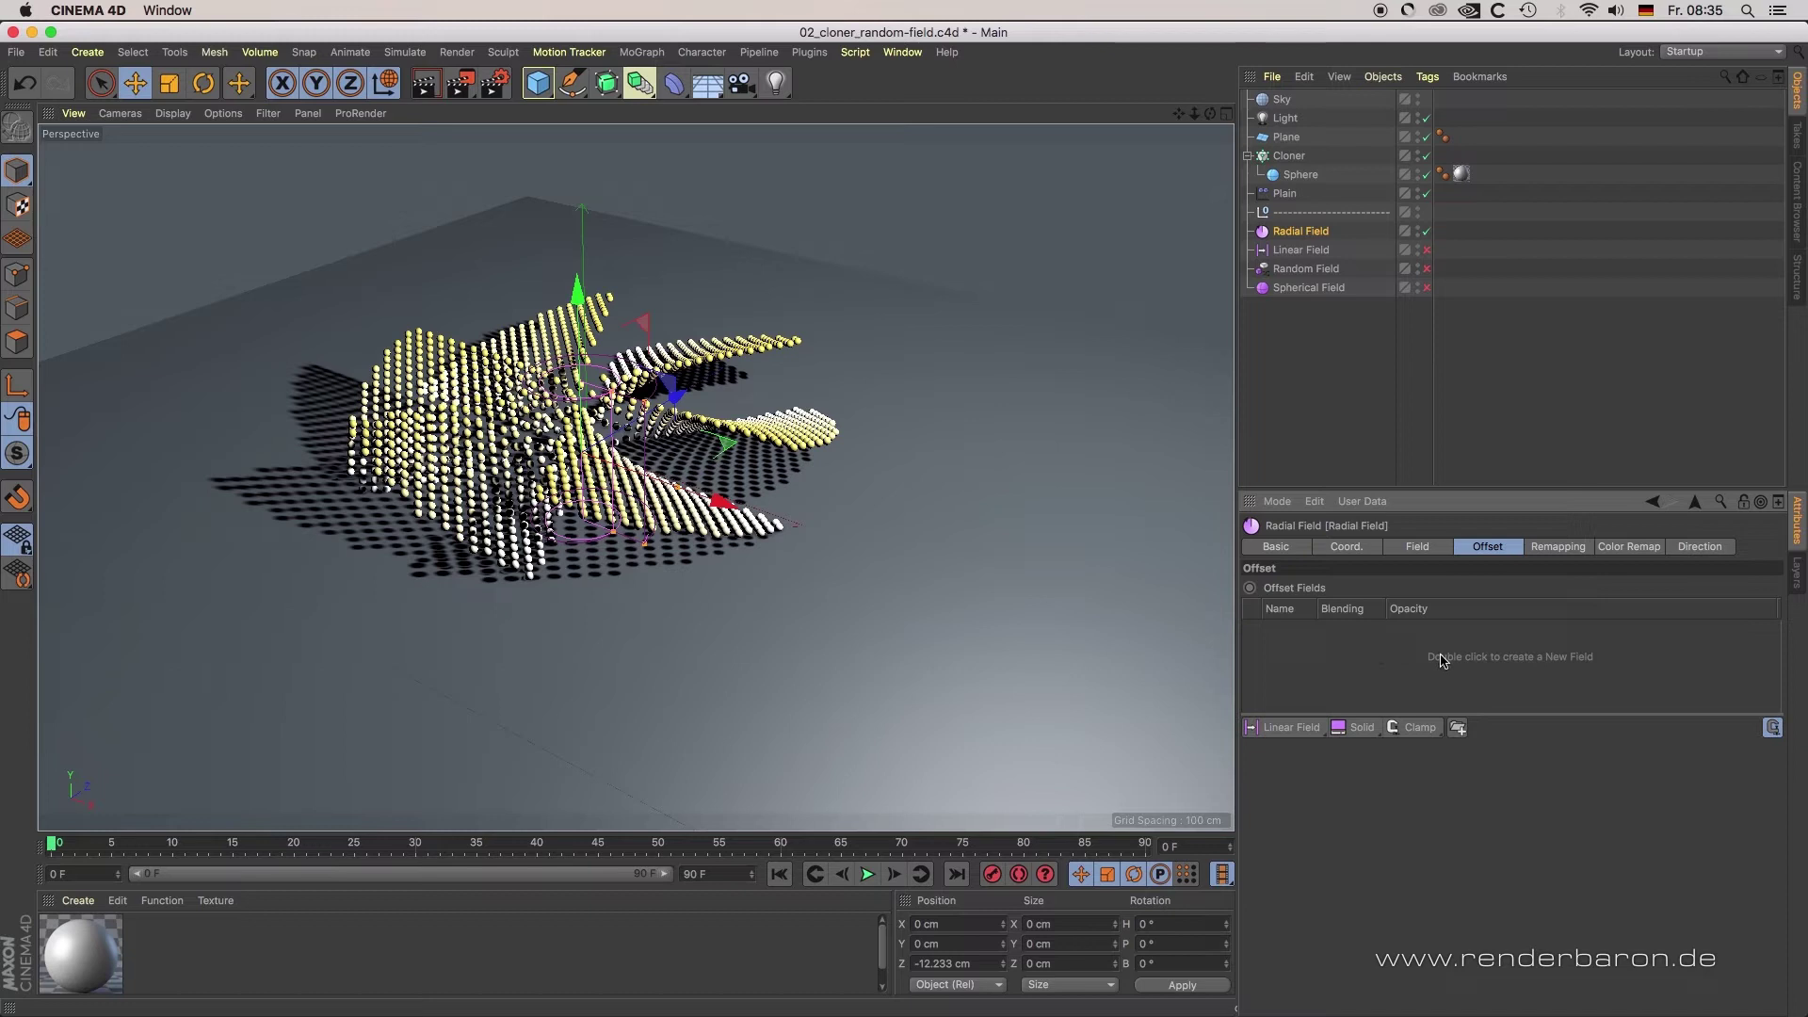
left_click(1285, 727)
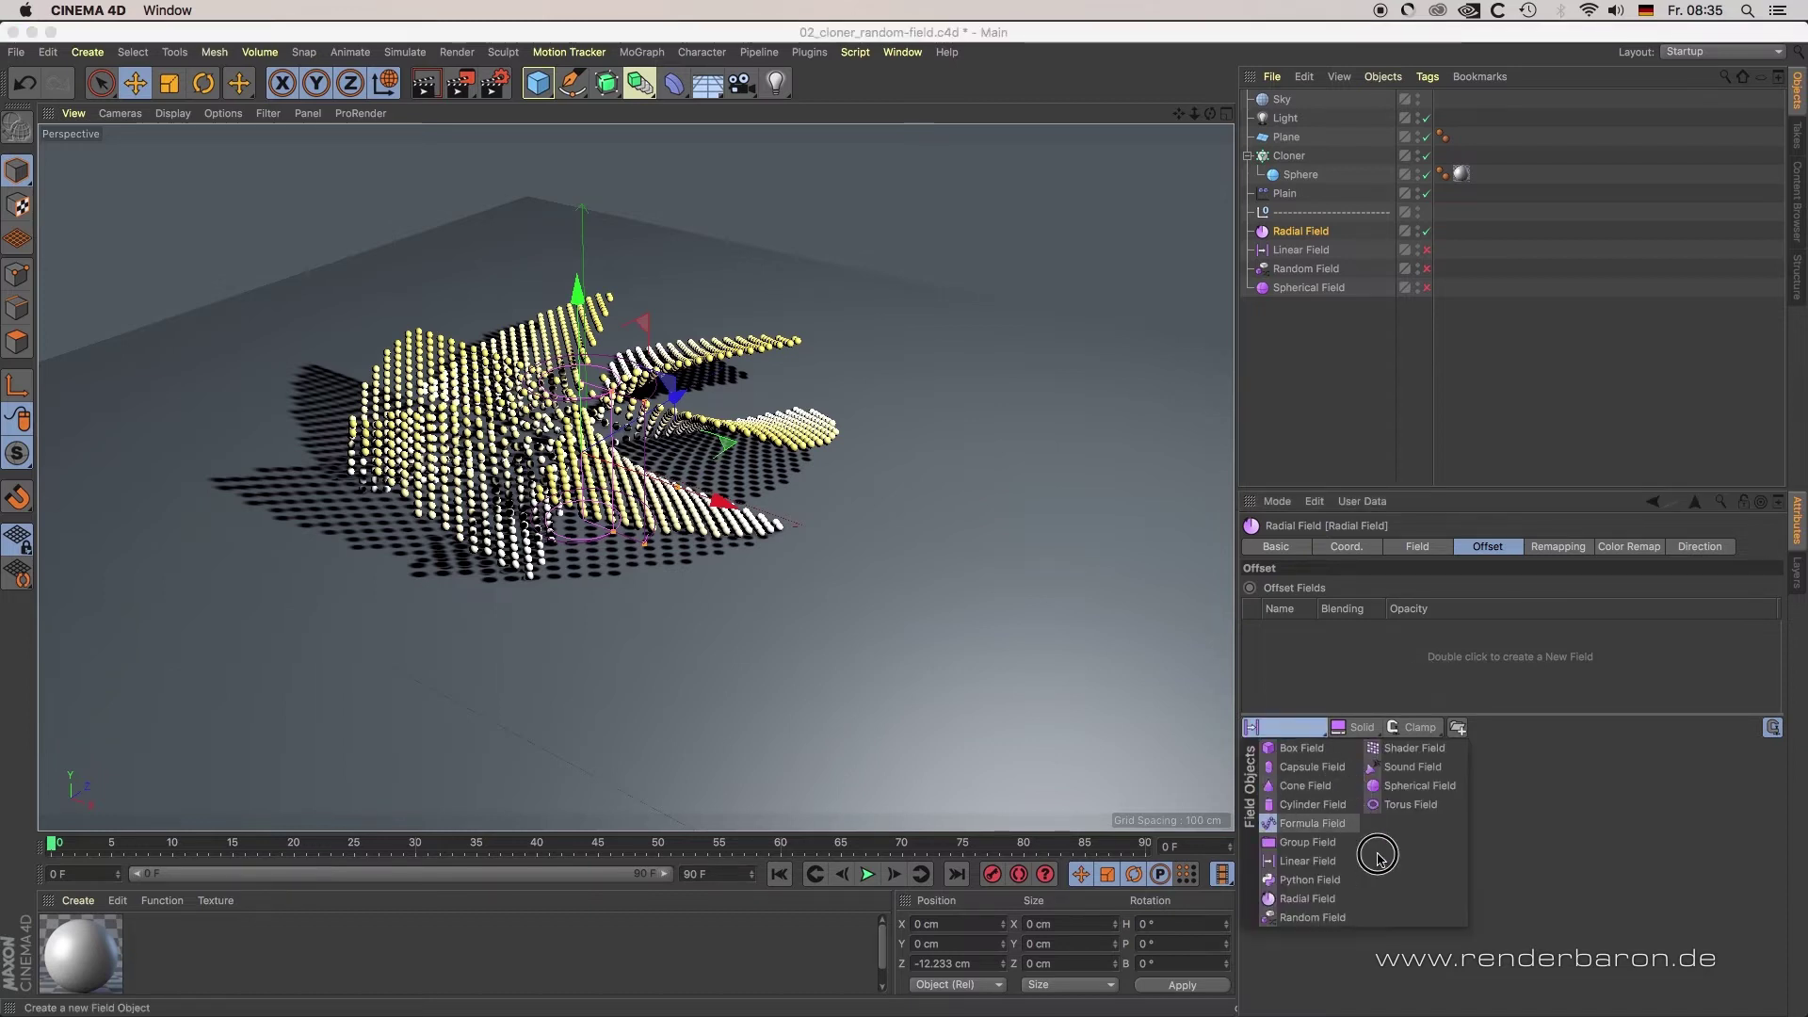
left_click(1560, 845)
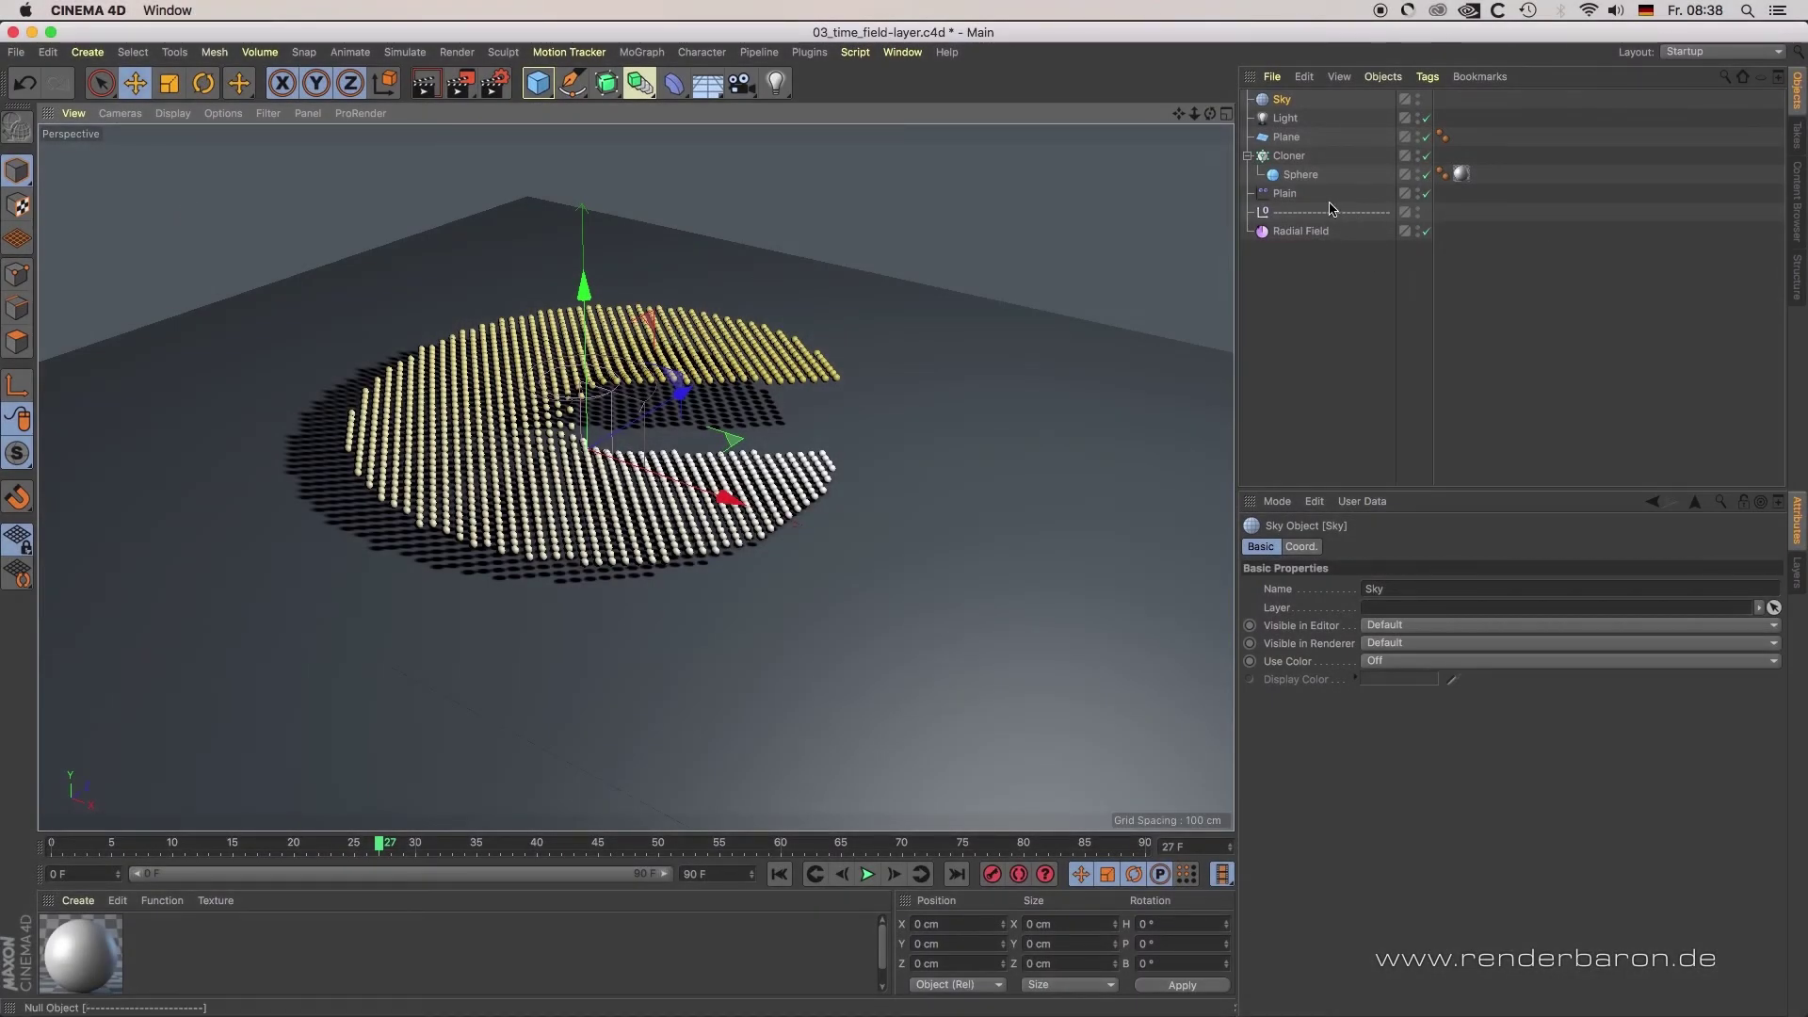
Examine the Plain effector's falloff in the 03_time_field-layer.c4d scene and the field layer types it can use
left_click(1292, 195)
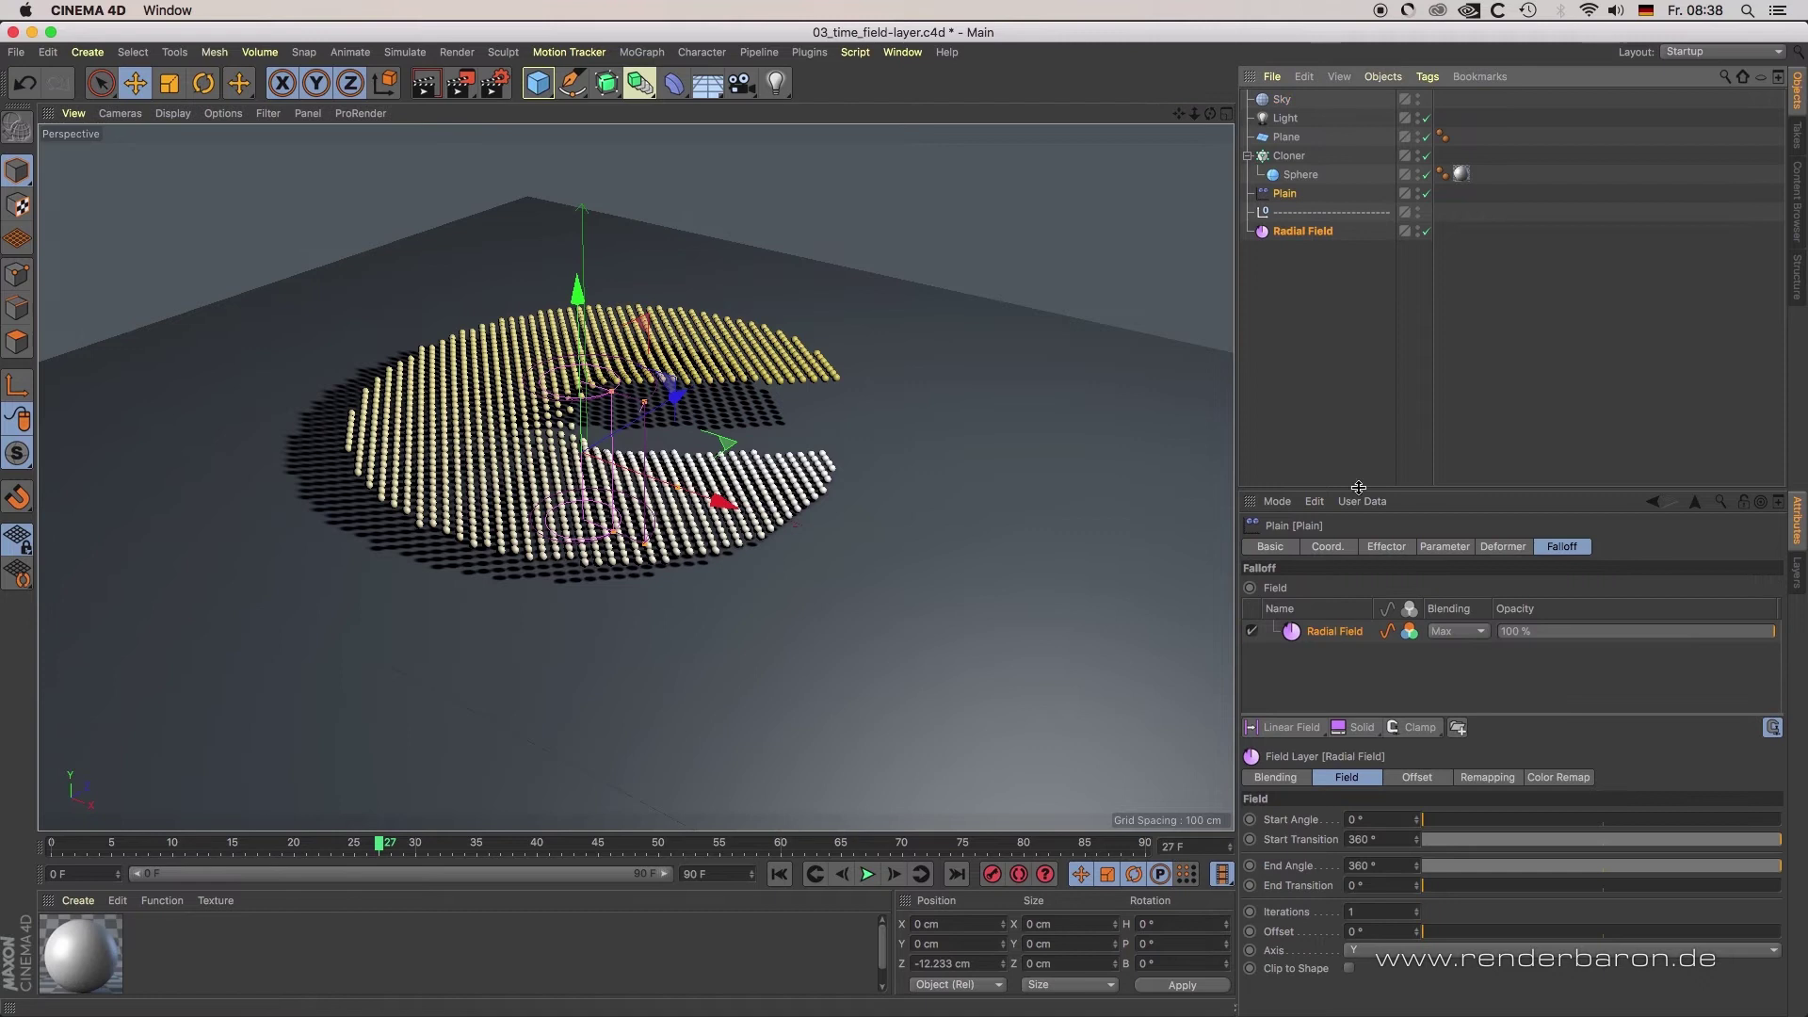
left_click(1362, 727)
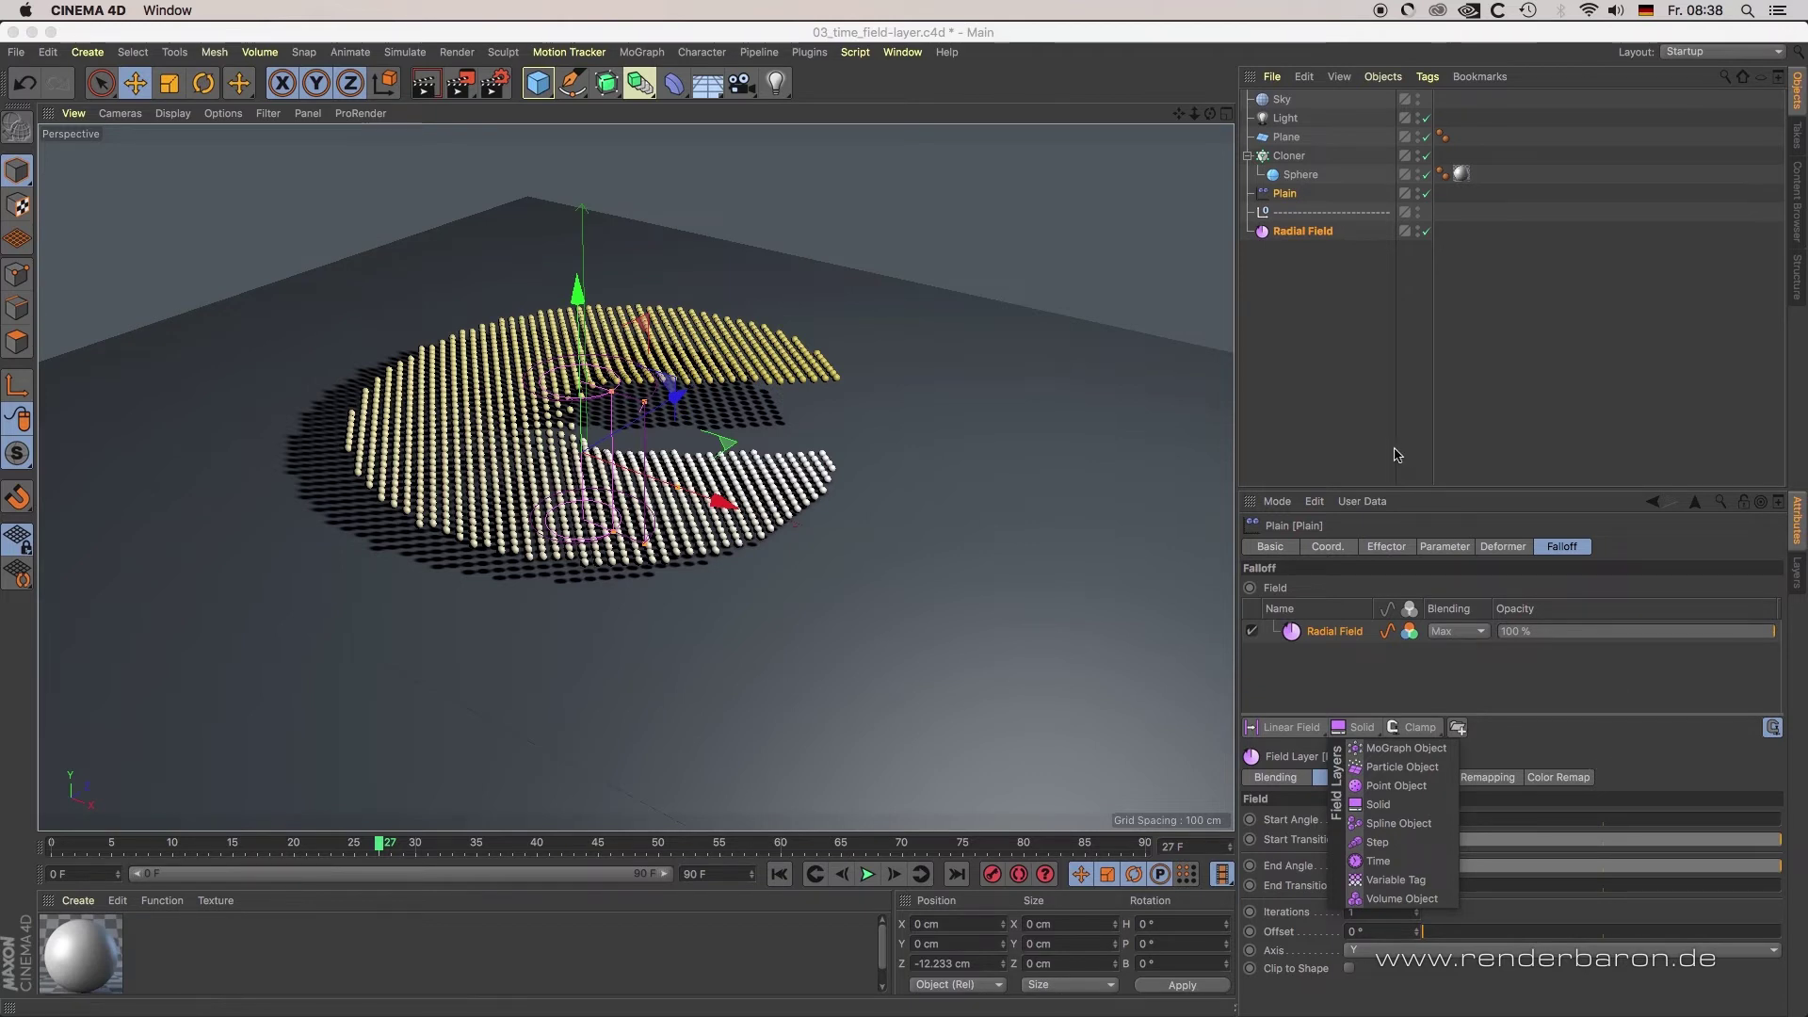
left_click(1329, 369)
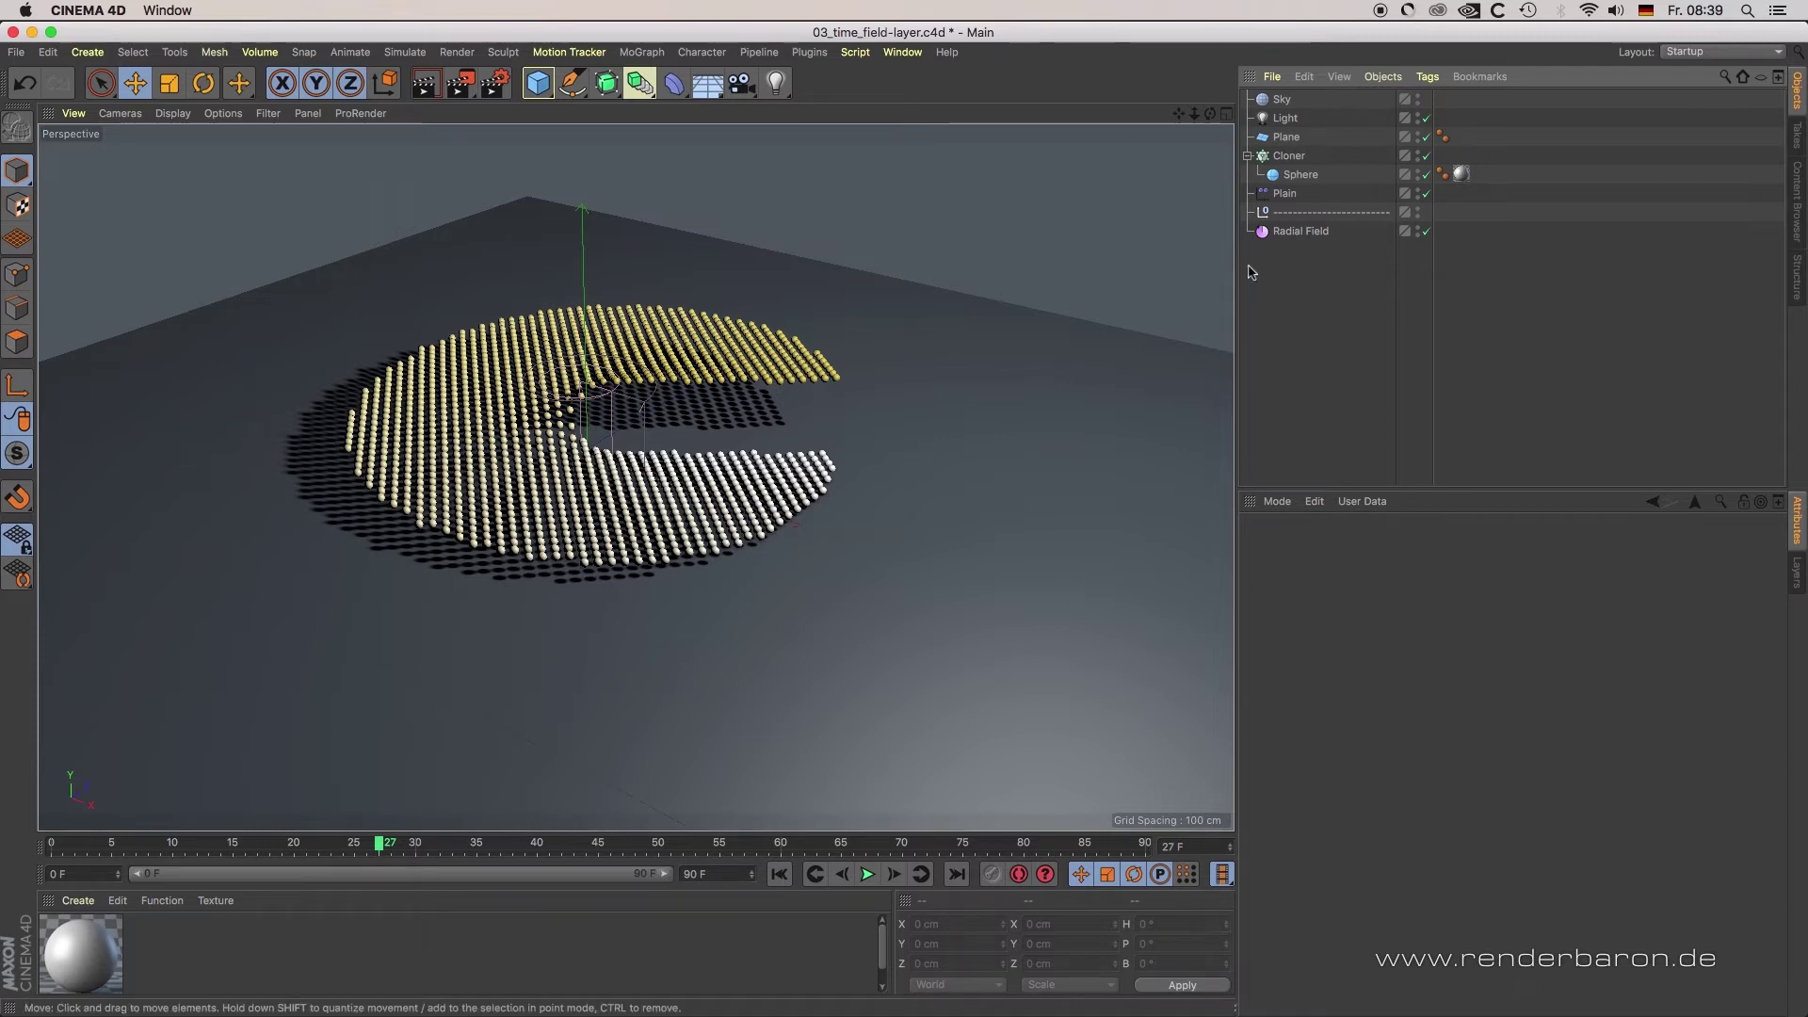
Check the Time layer in the Radial Field's offset and scrub the timeline to preview its animation
left_click(1303, 234)
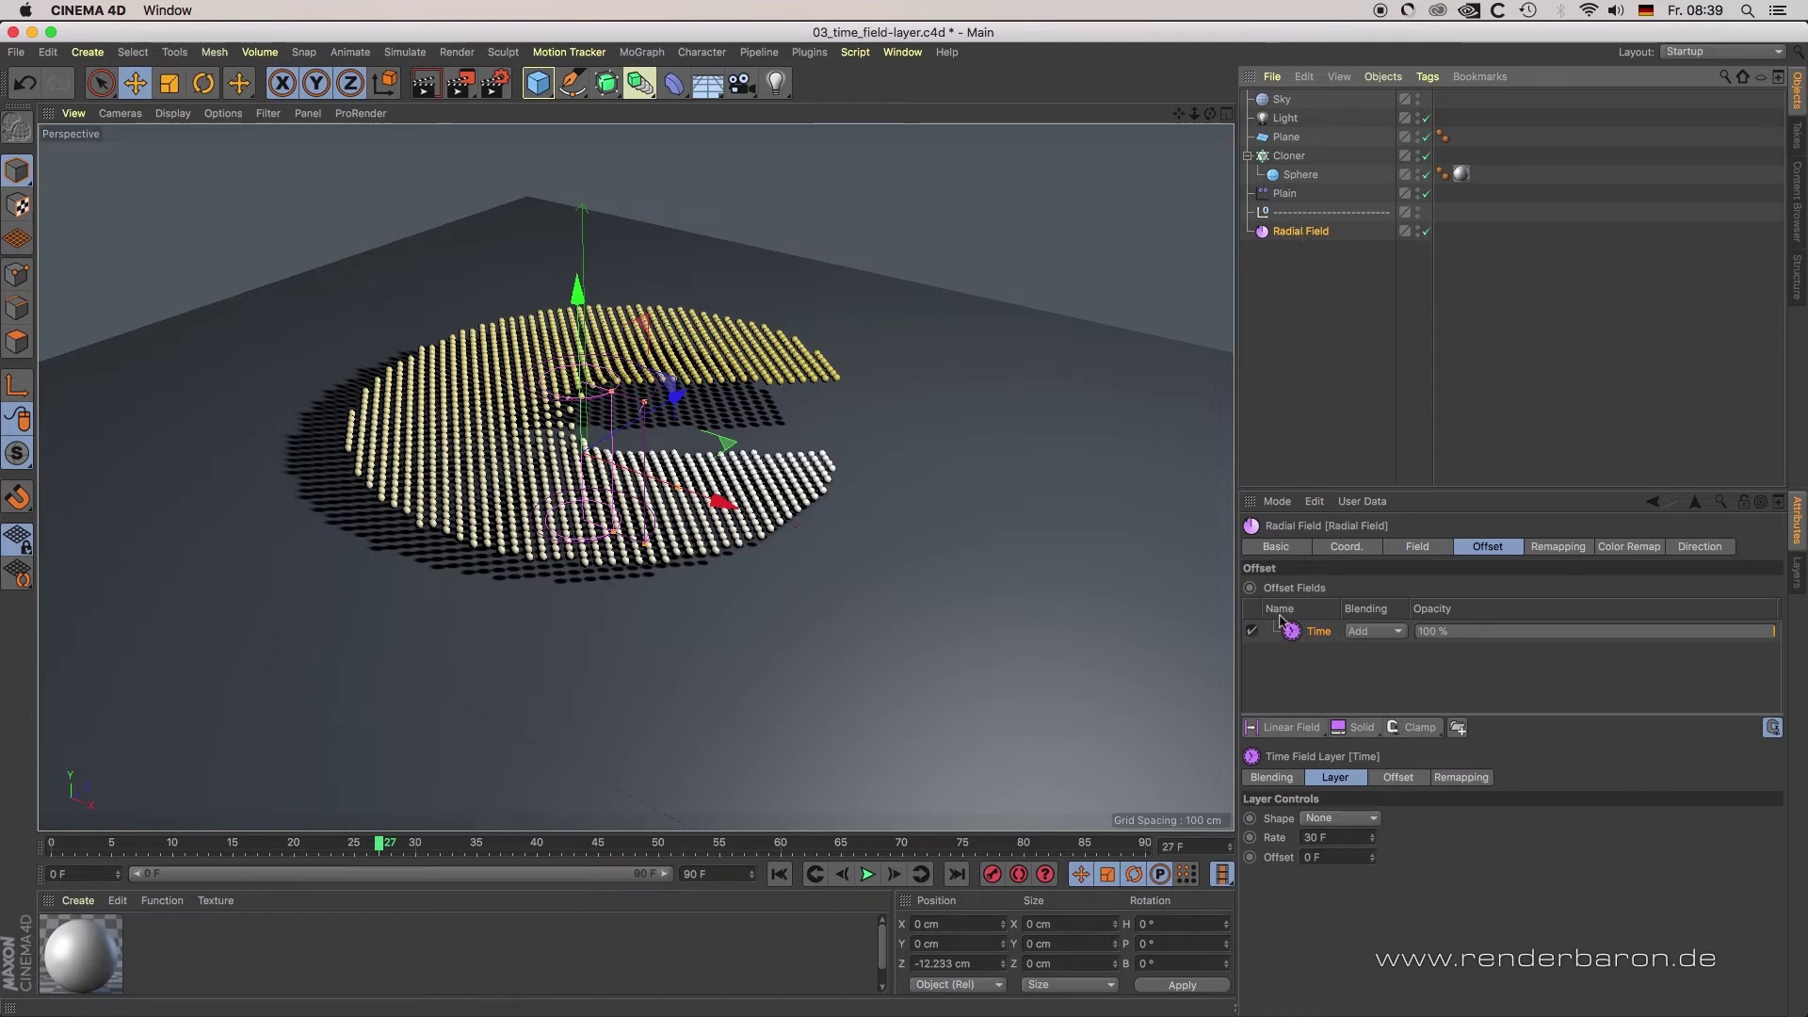
left_click_drag(82, 854, 484, 853)
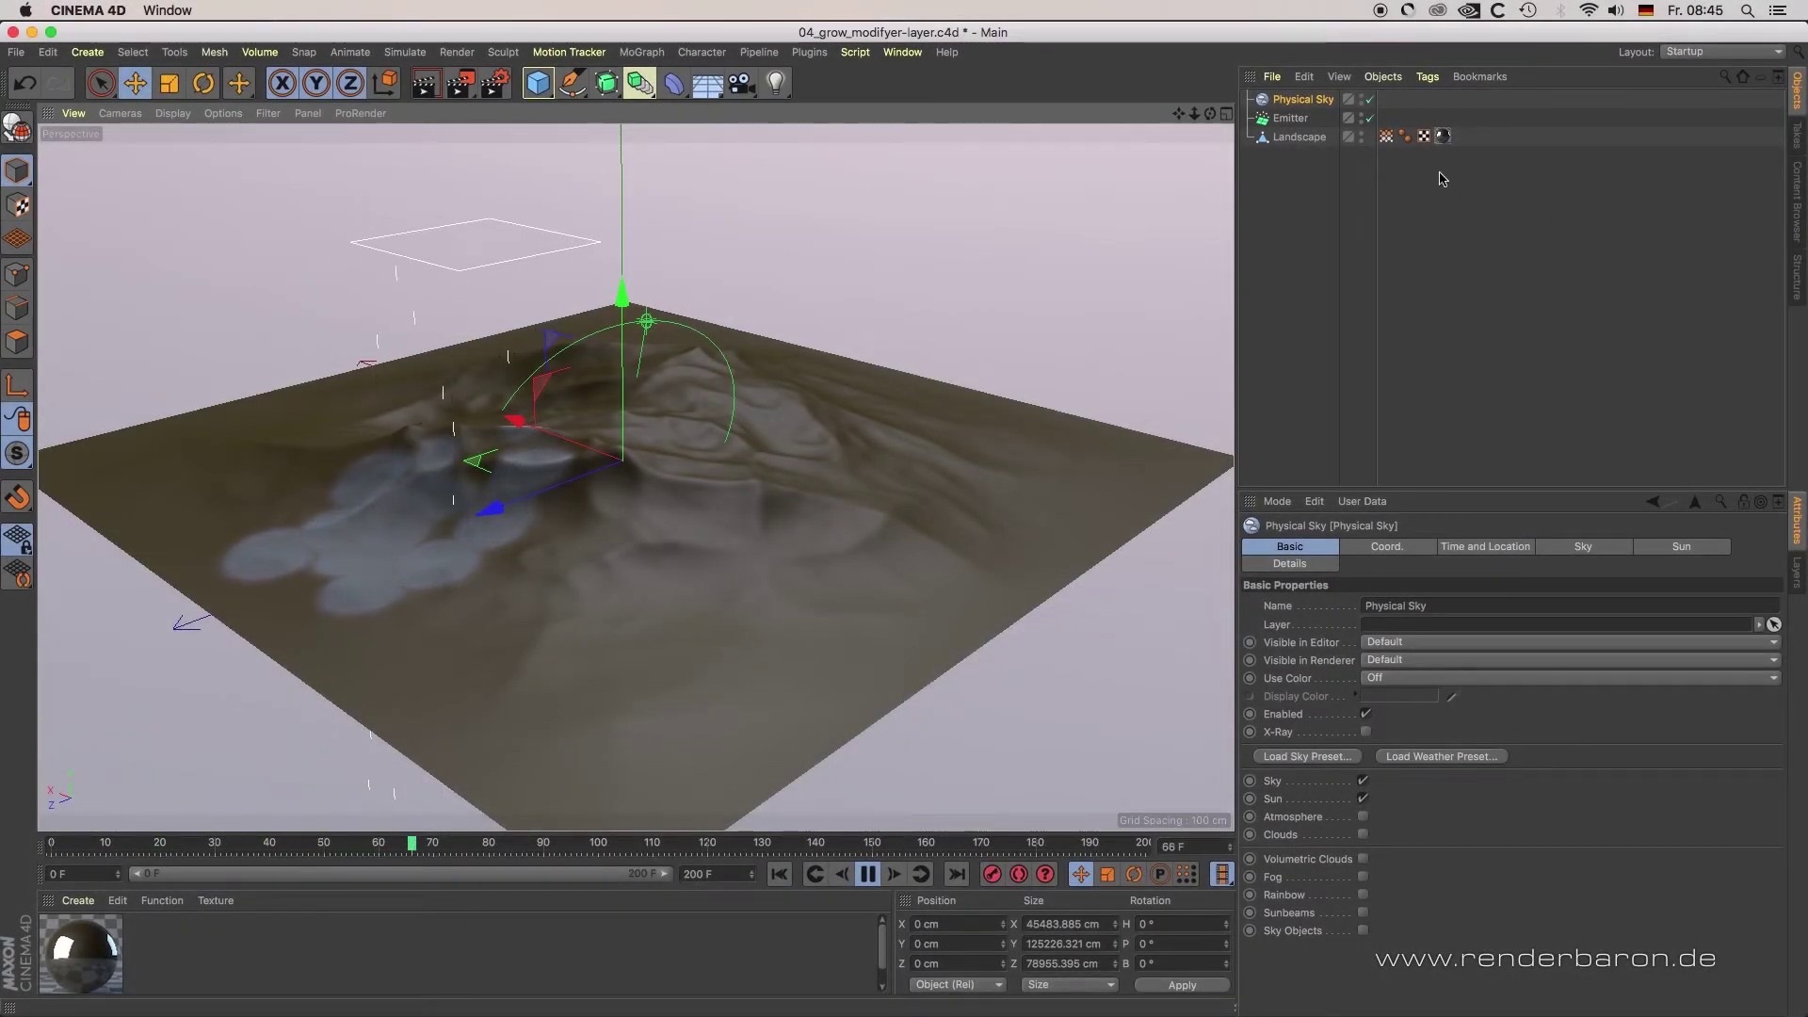
Examine the fields of the Landscape's Vertex Map in the 04_grow_modifyer-layer.c4d scene and the available modifier layer types
left_click(1385, 136)
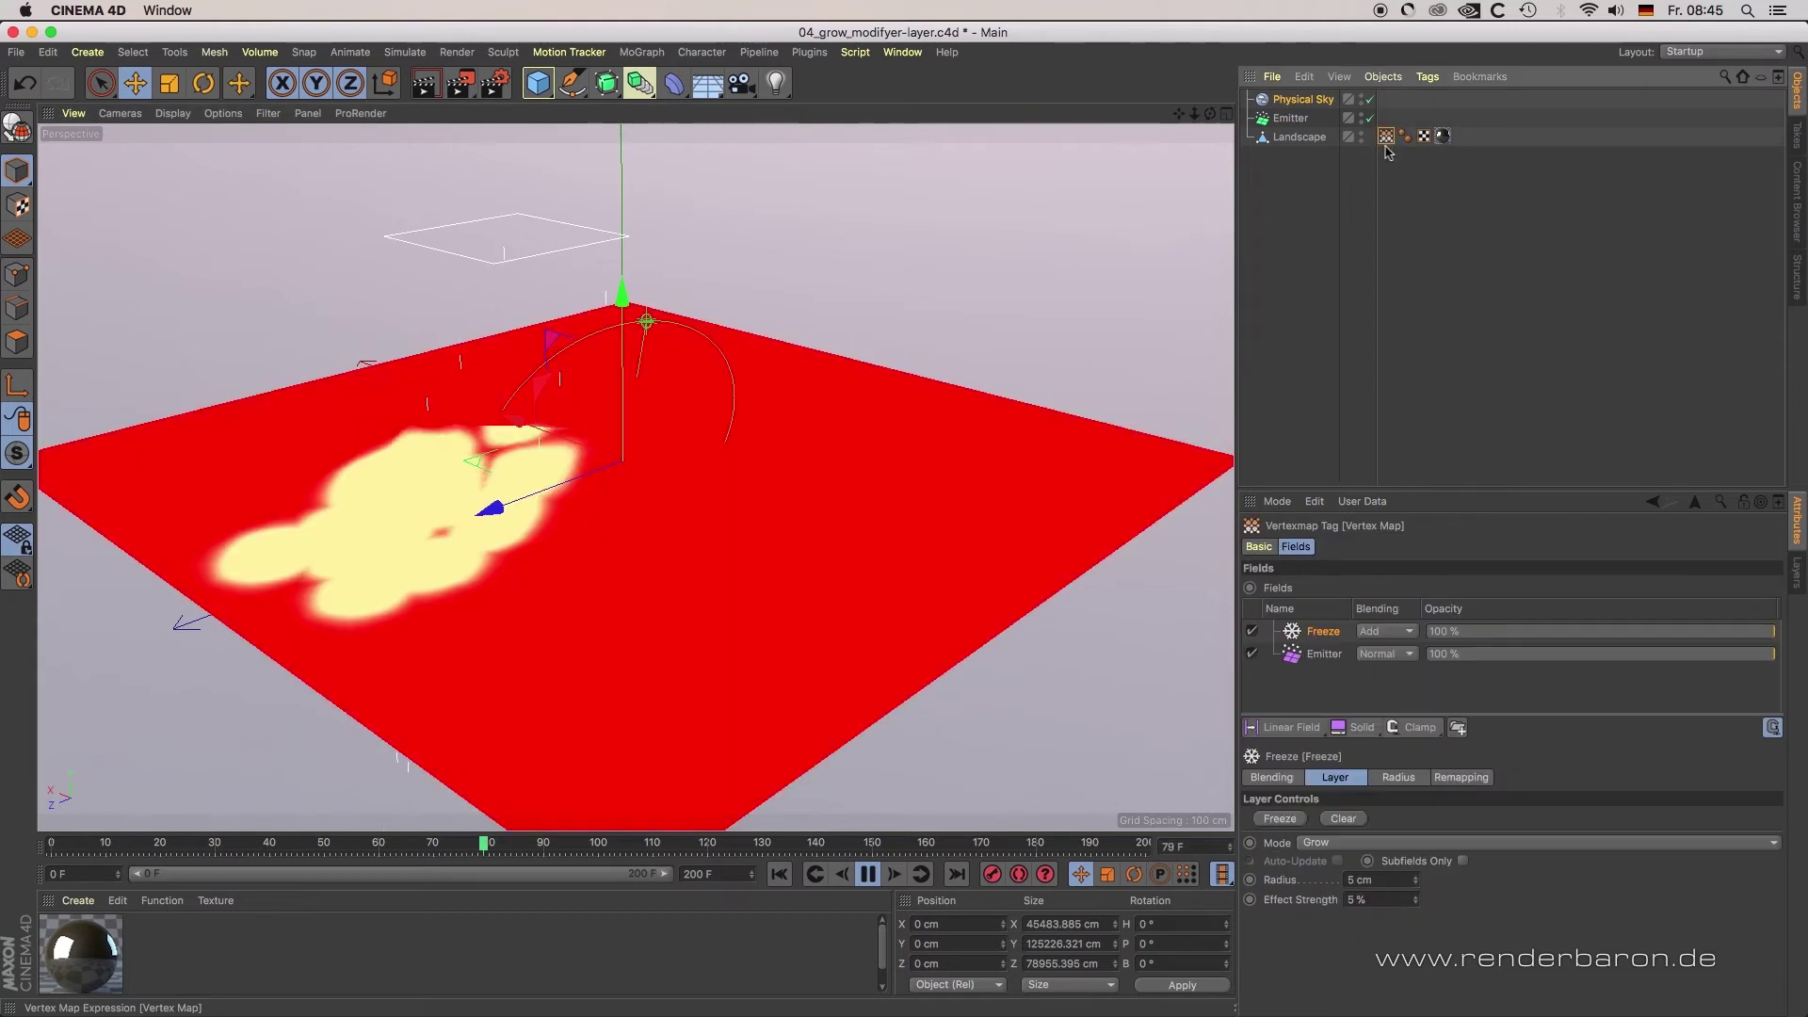
left_click(1437, 729)
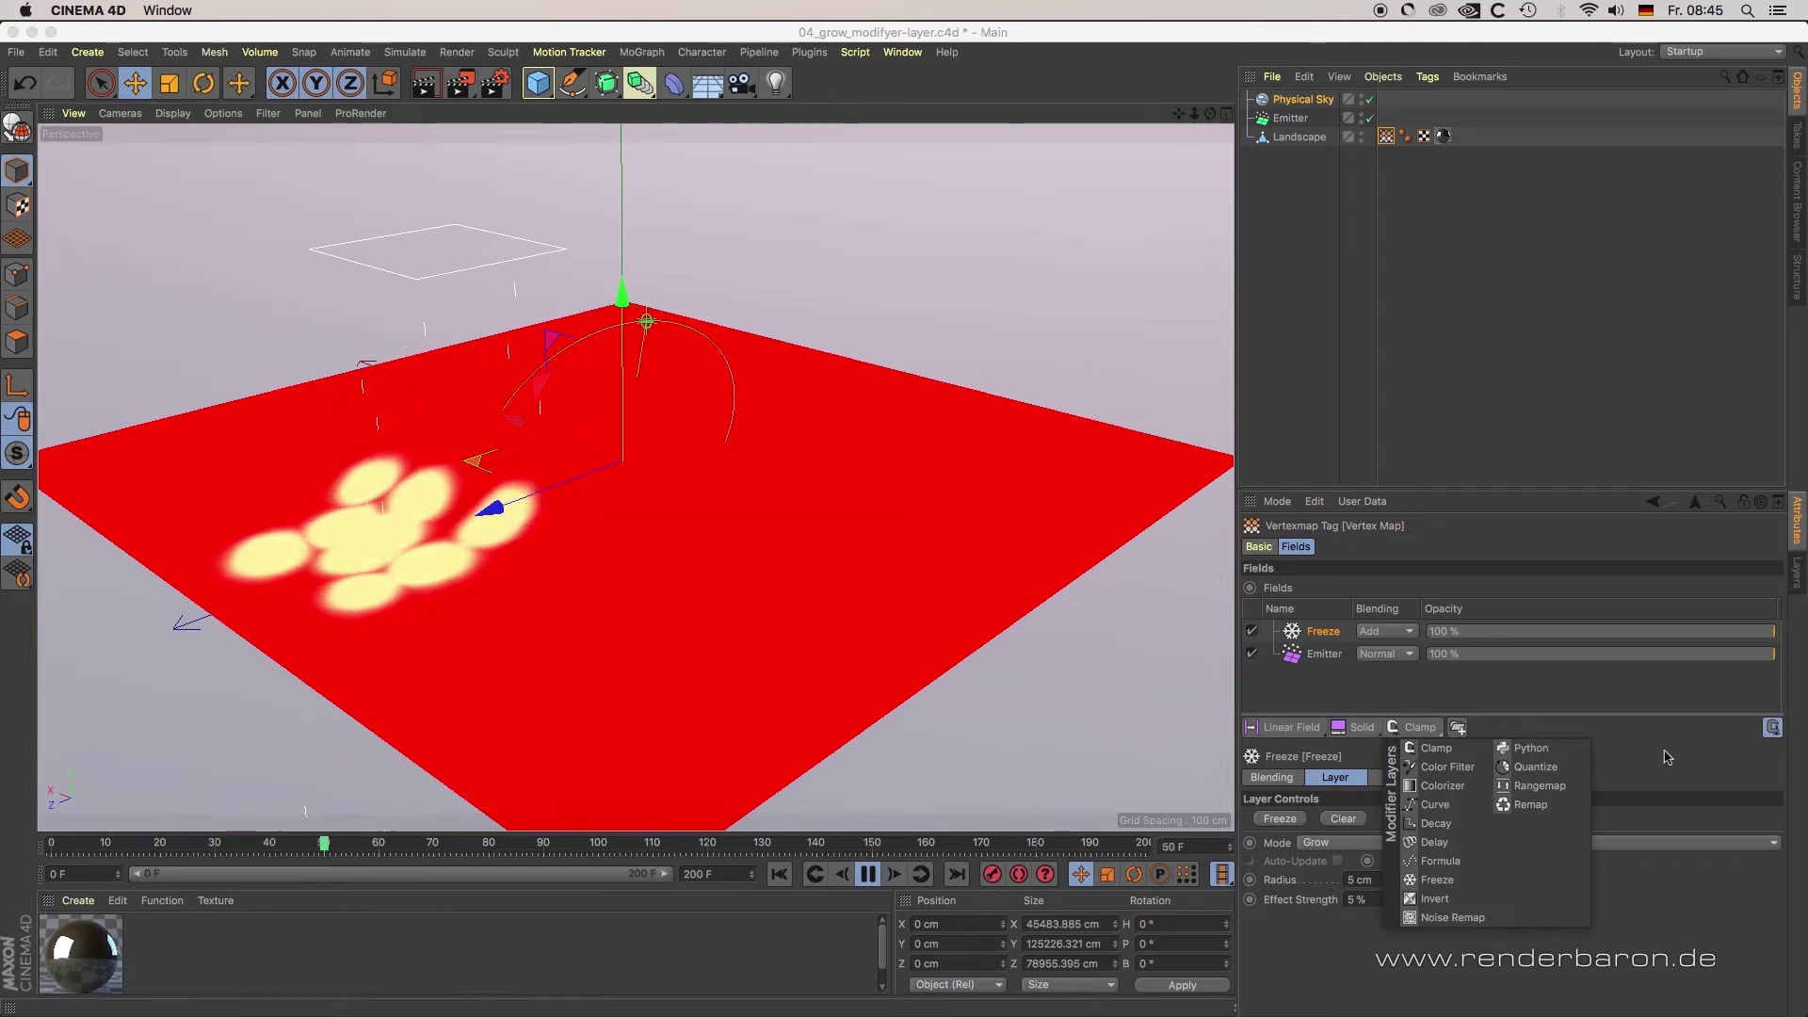
left_click(1600, 744)
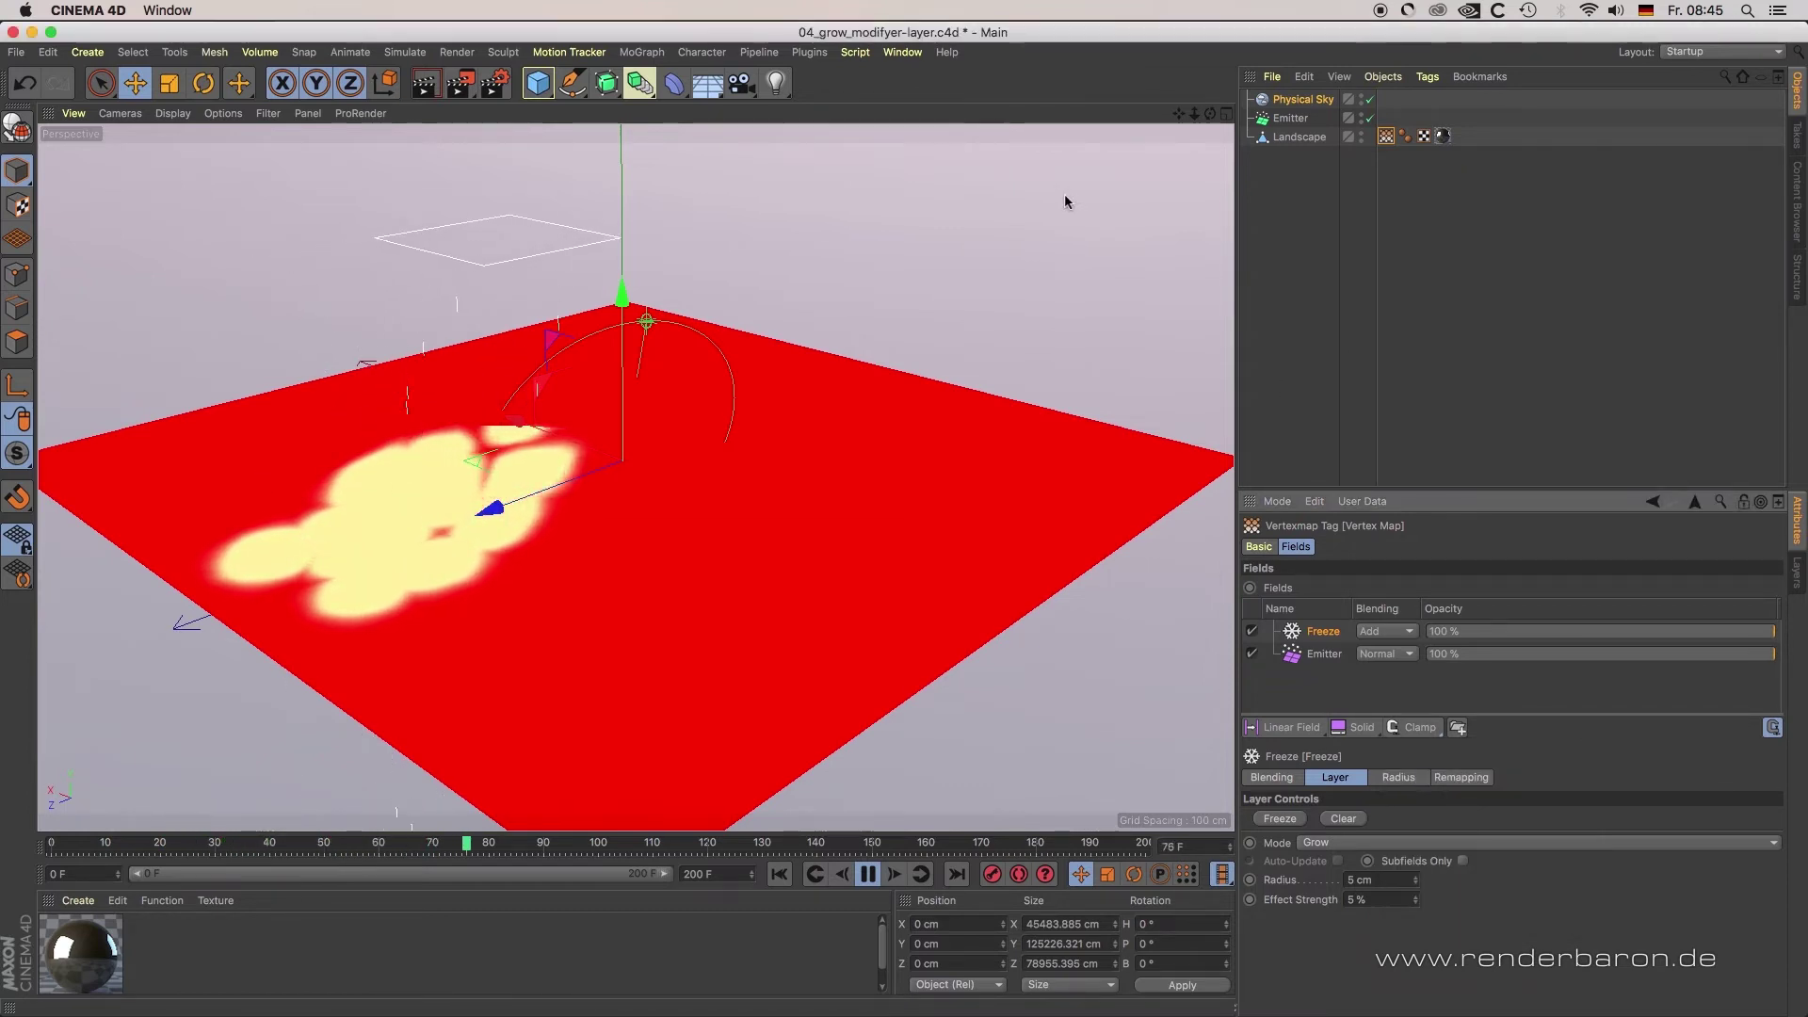
left_click(1004, 118)
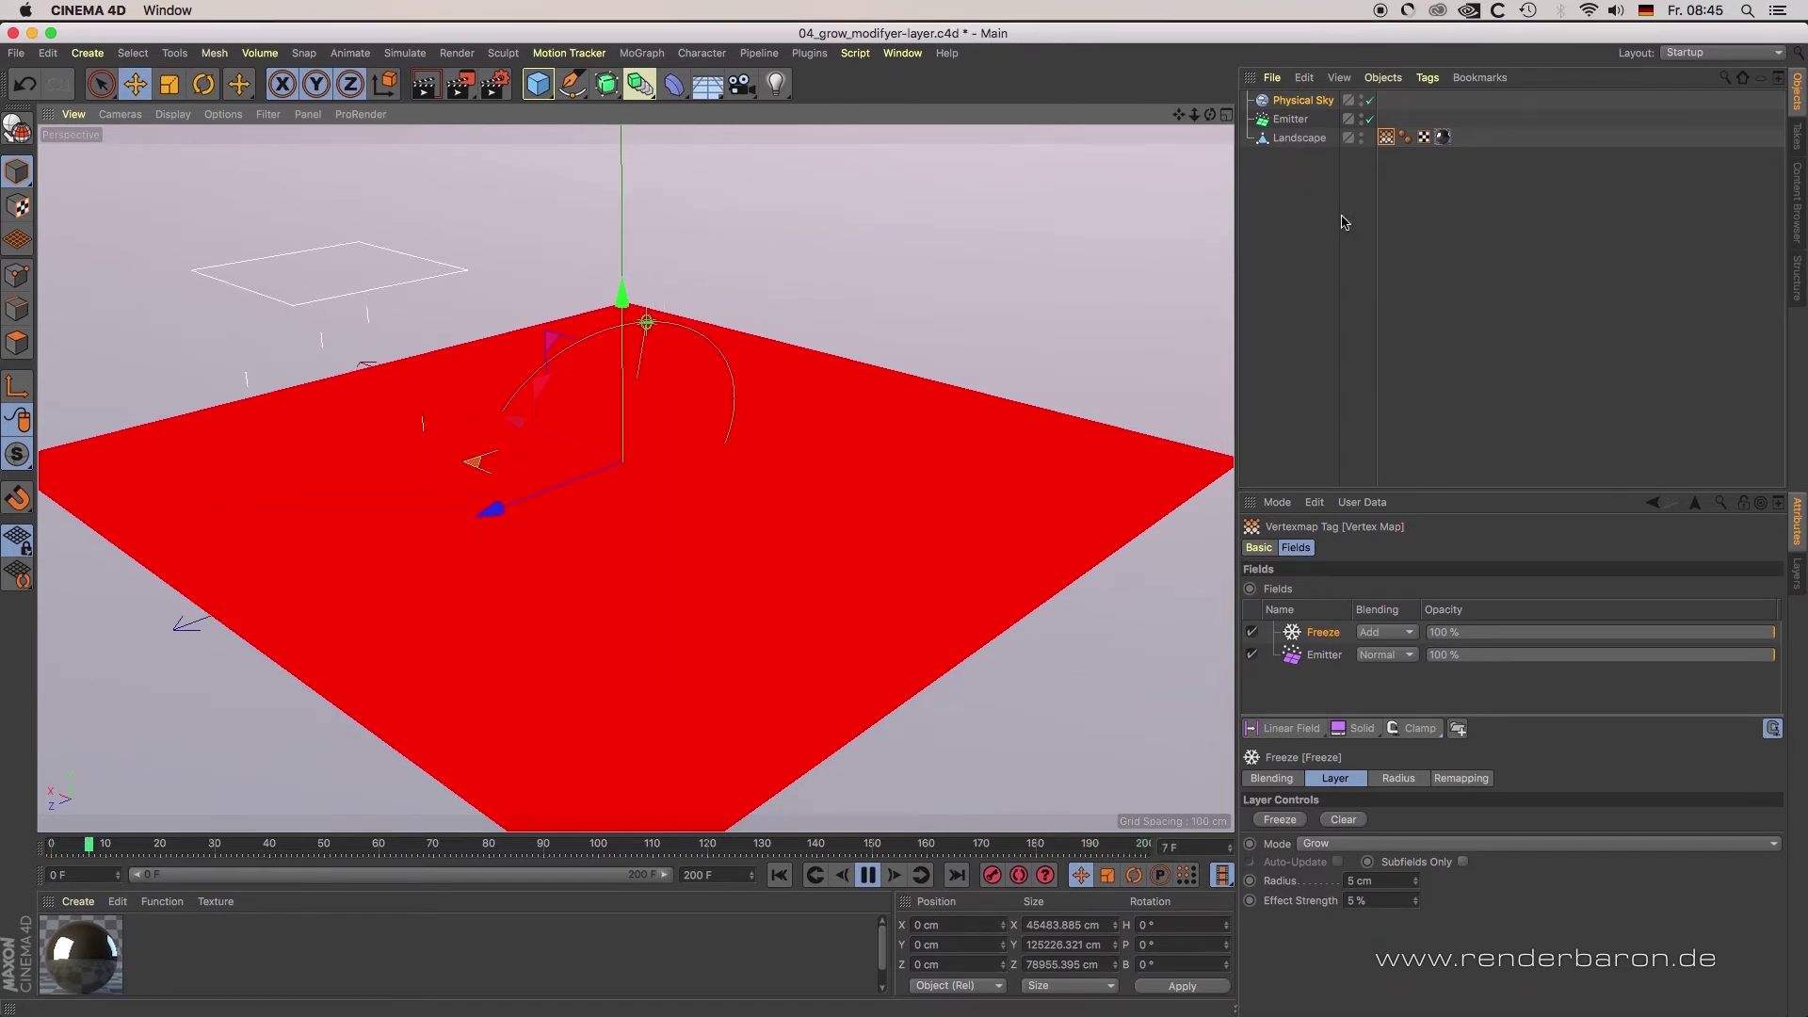
Compare the shaded Landscape during playback with the display of its Vertex Map
left_click(1310, 168)
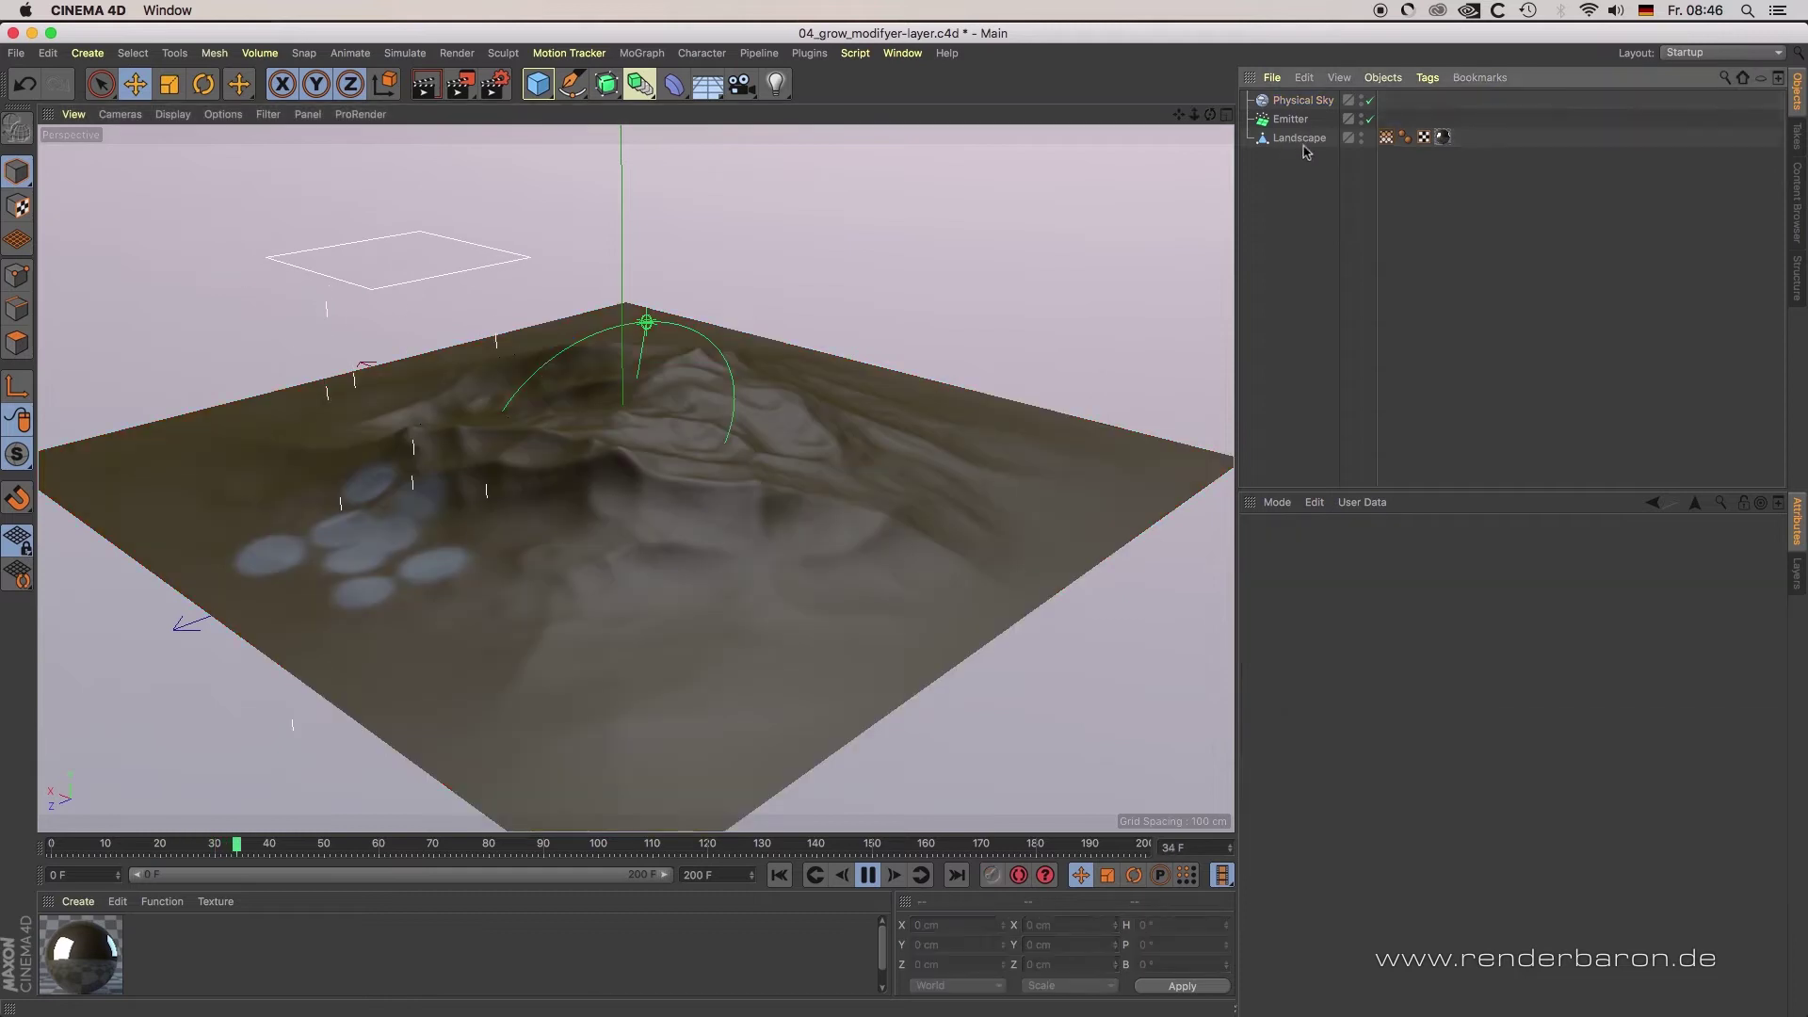
left_click(1301, 139)
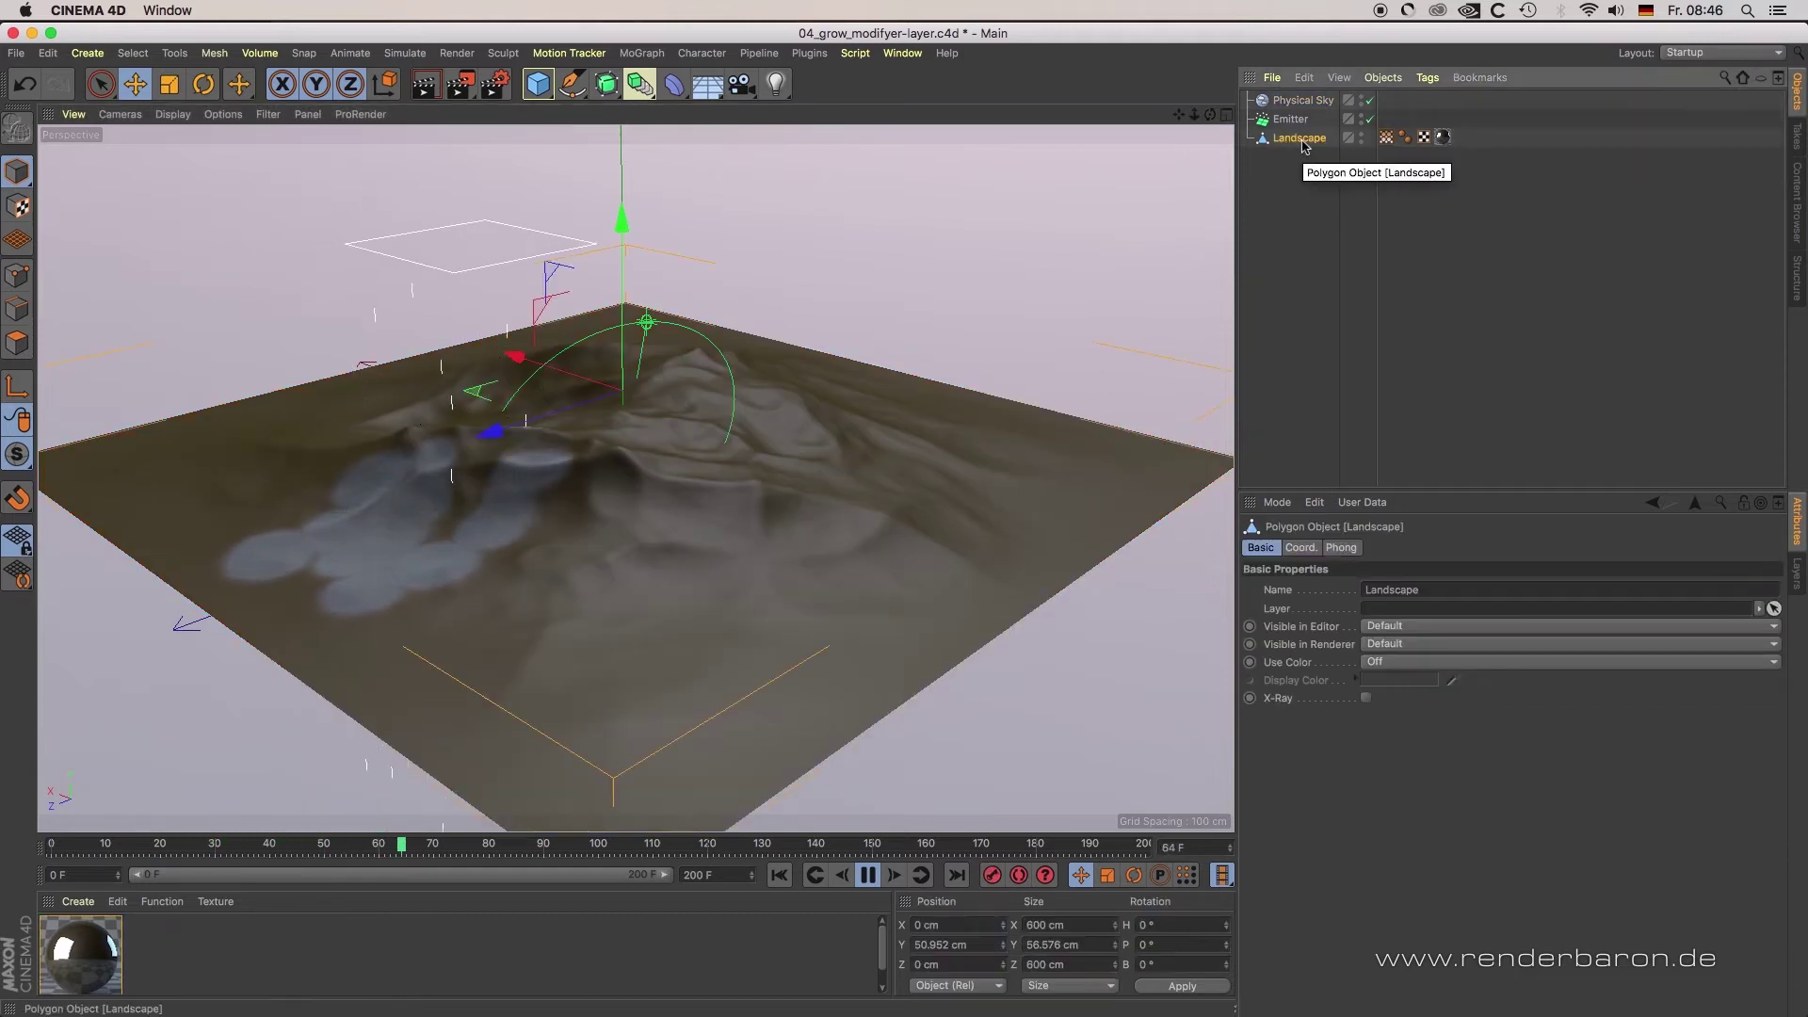
left_click(1387, 141)
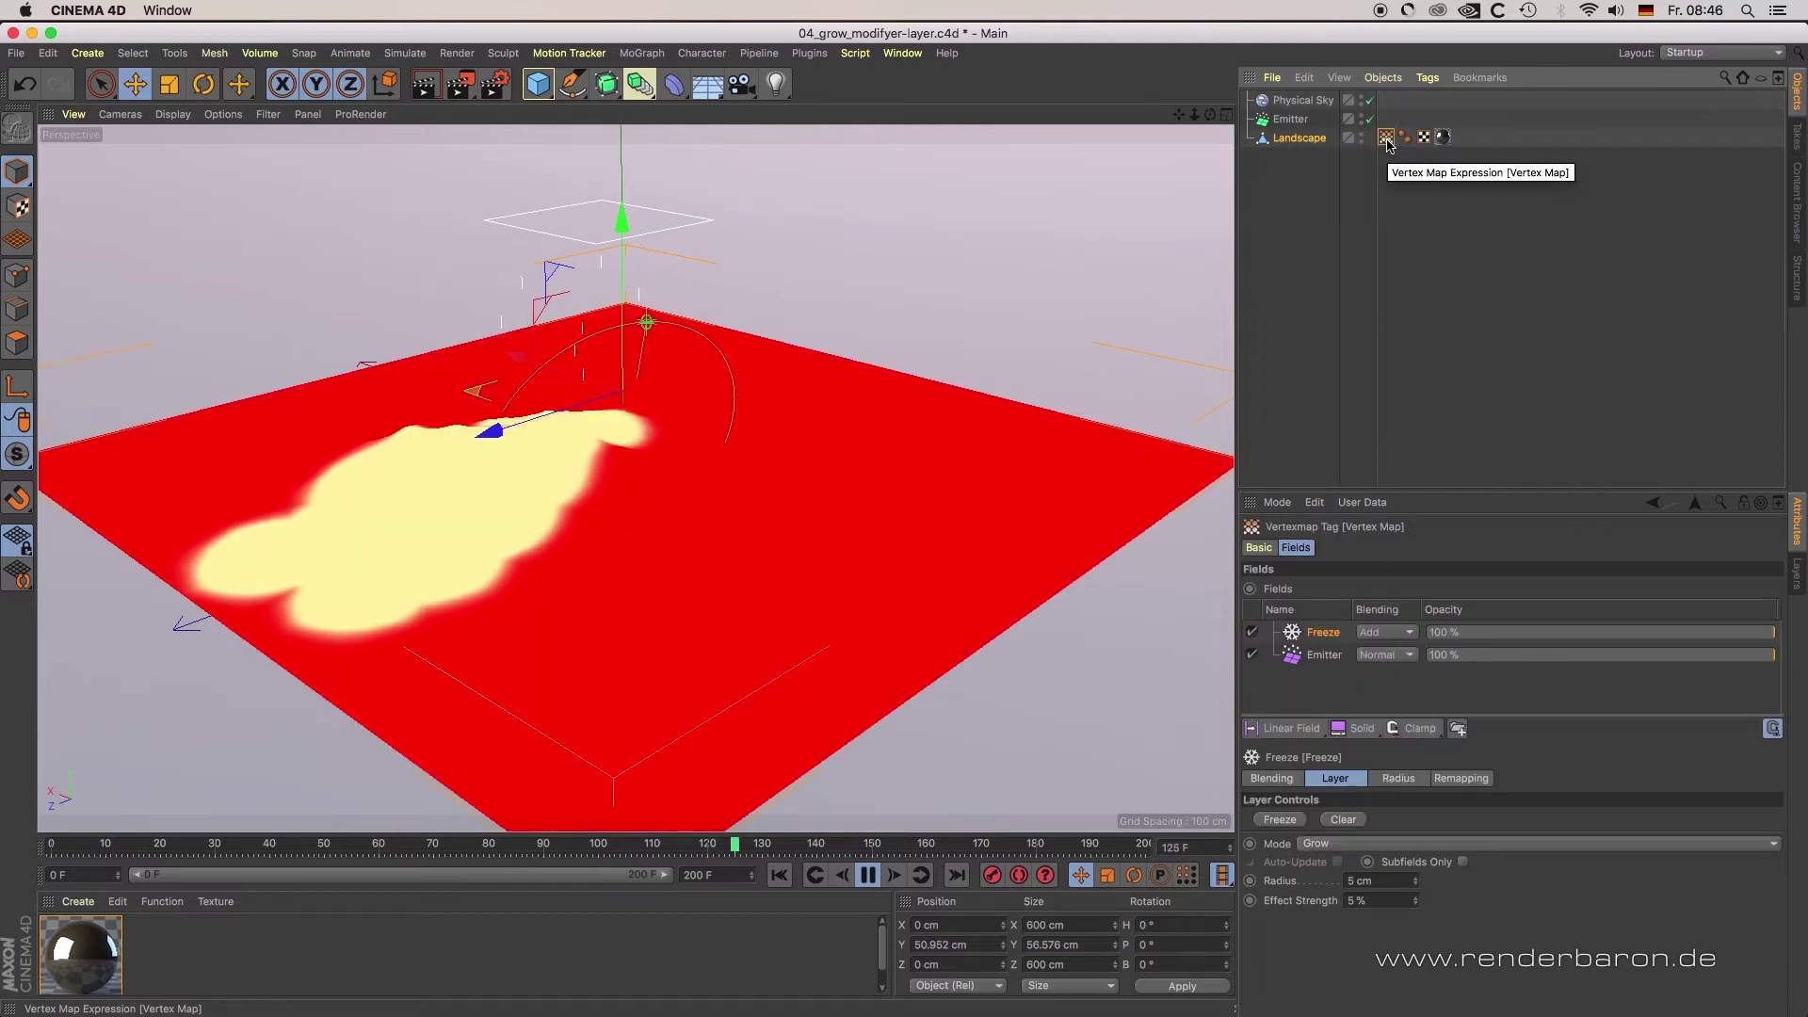
left_click_drag(1288, 122, 1392, 396)
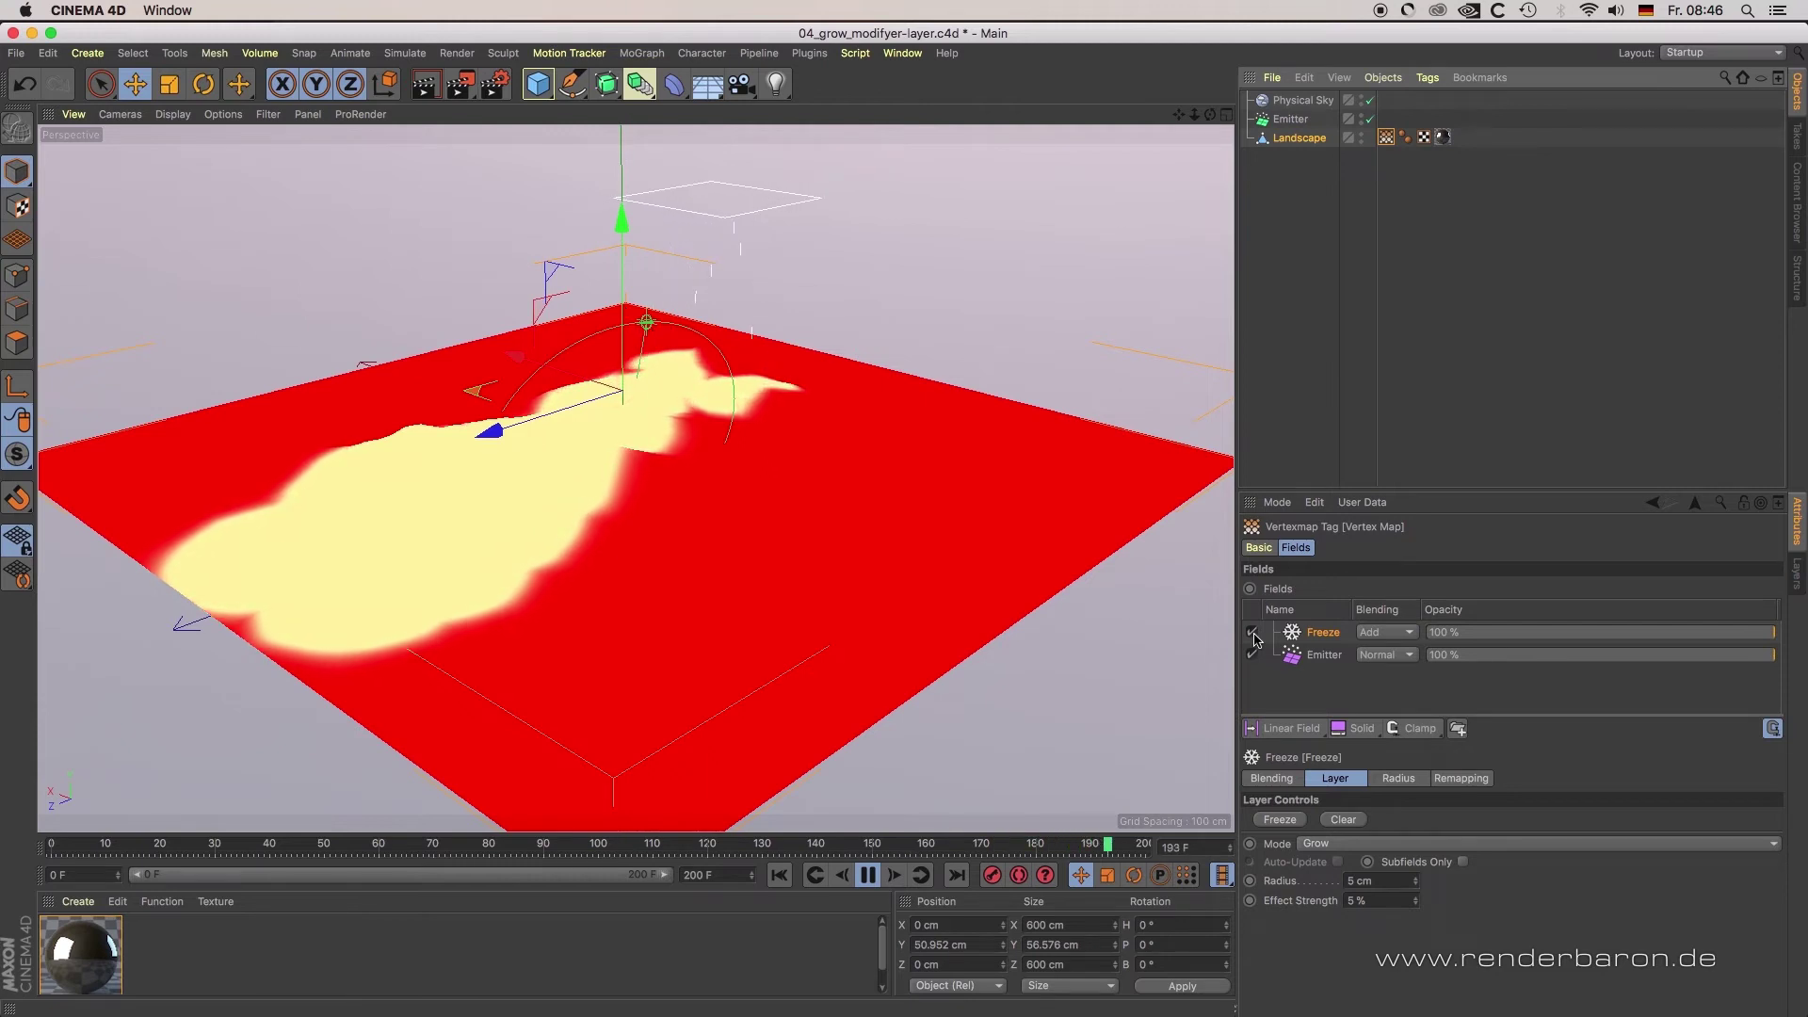
Compare the vertex map with the Freeze layer disabled and enabled, keeping its mode at Grow and its blending at Add
left_click(1253, 635)
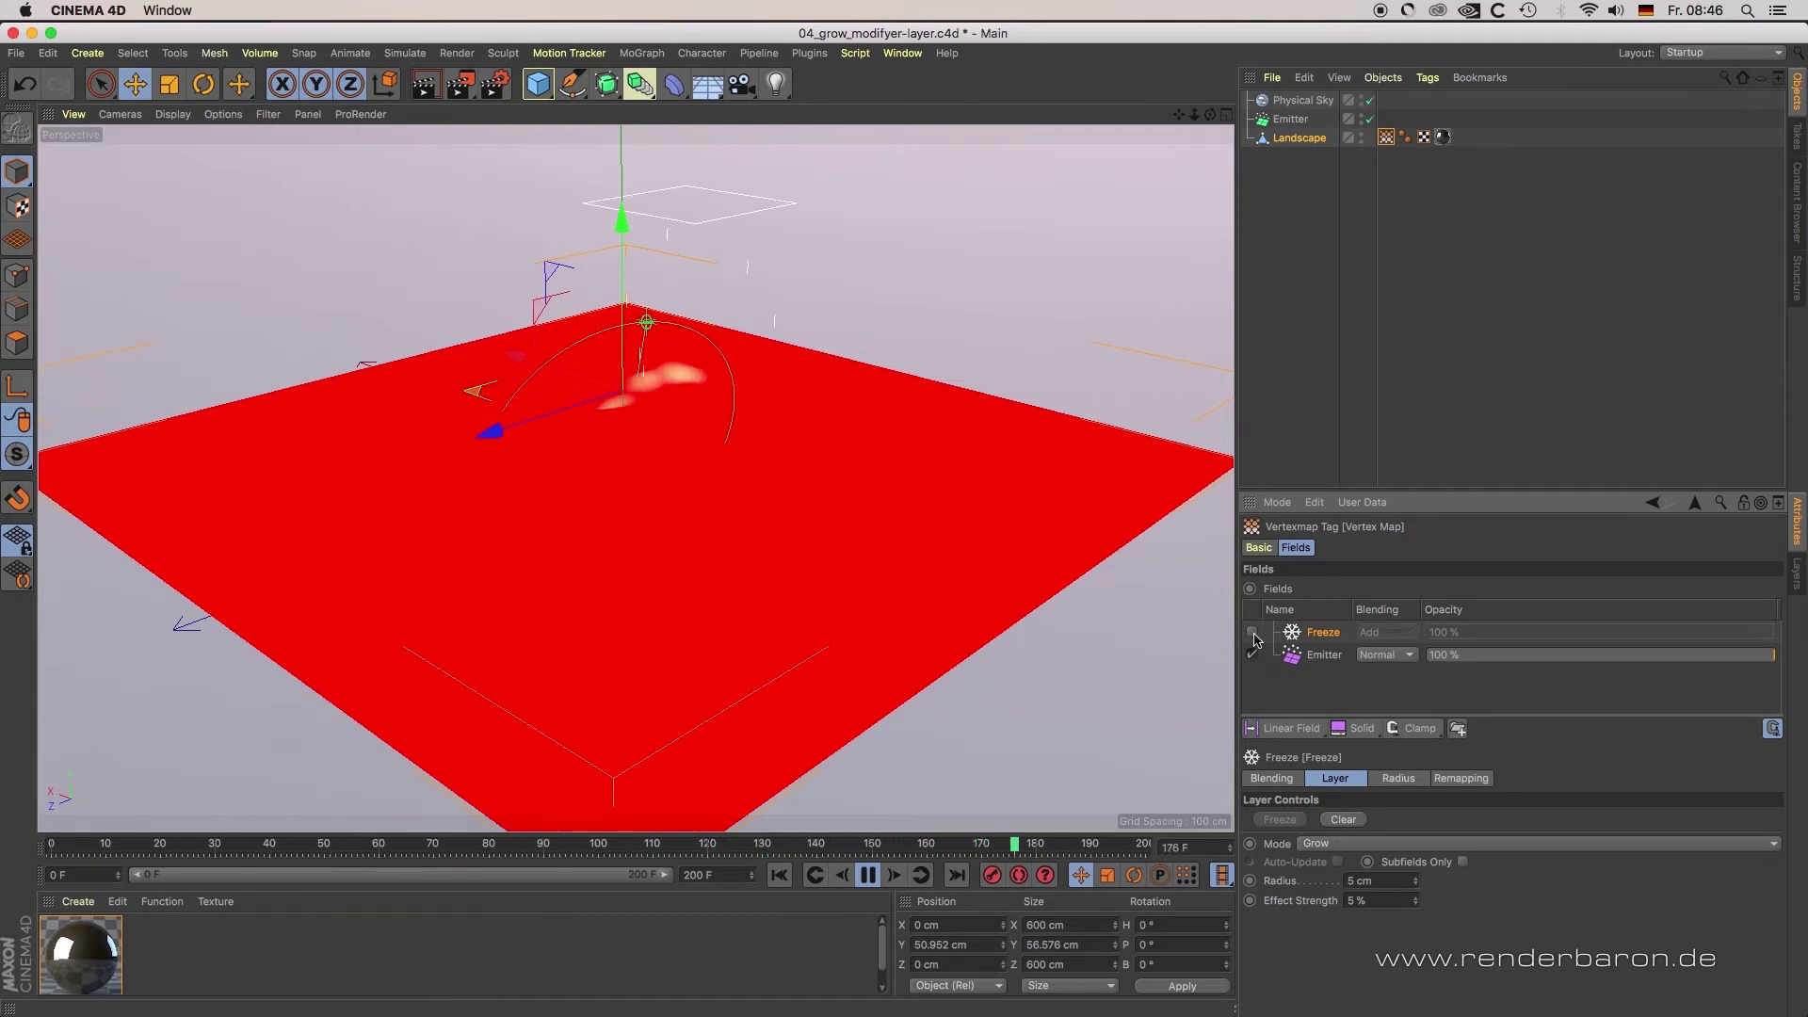
left_click(1339, 843)
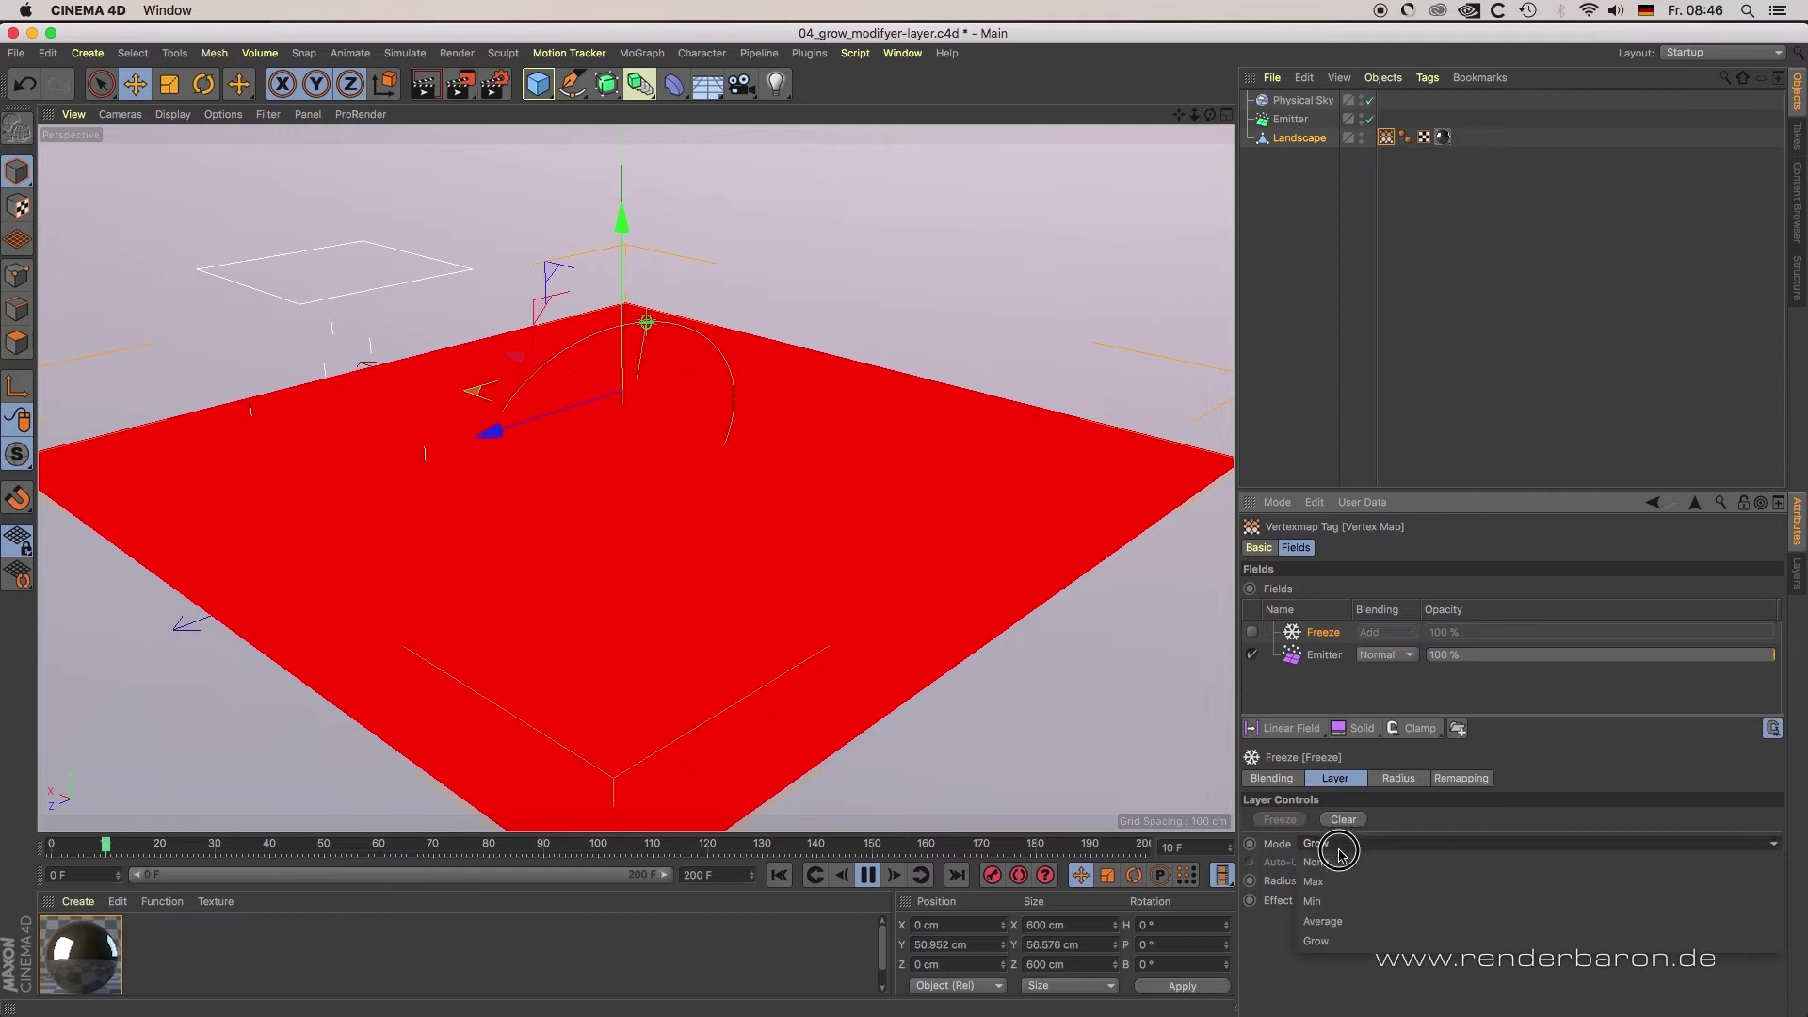
left_click(1355, 938)
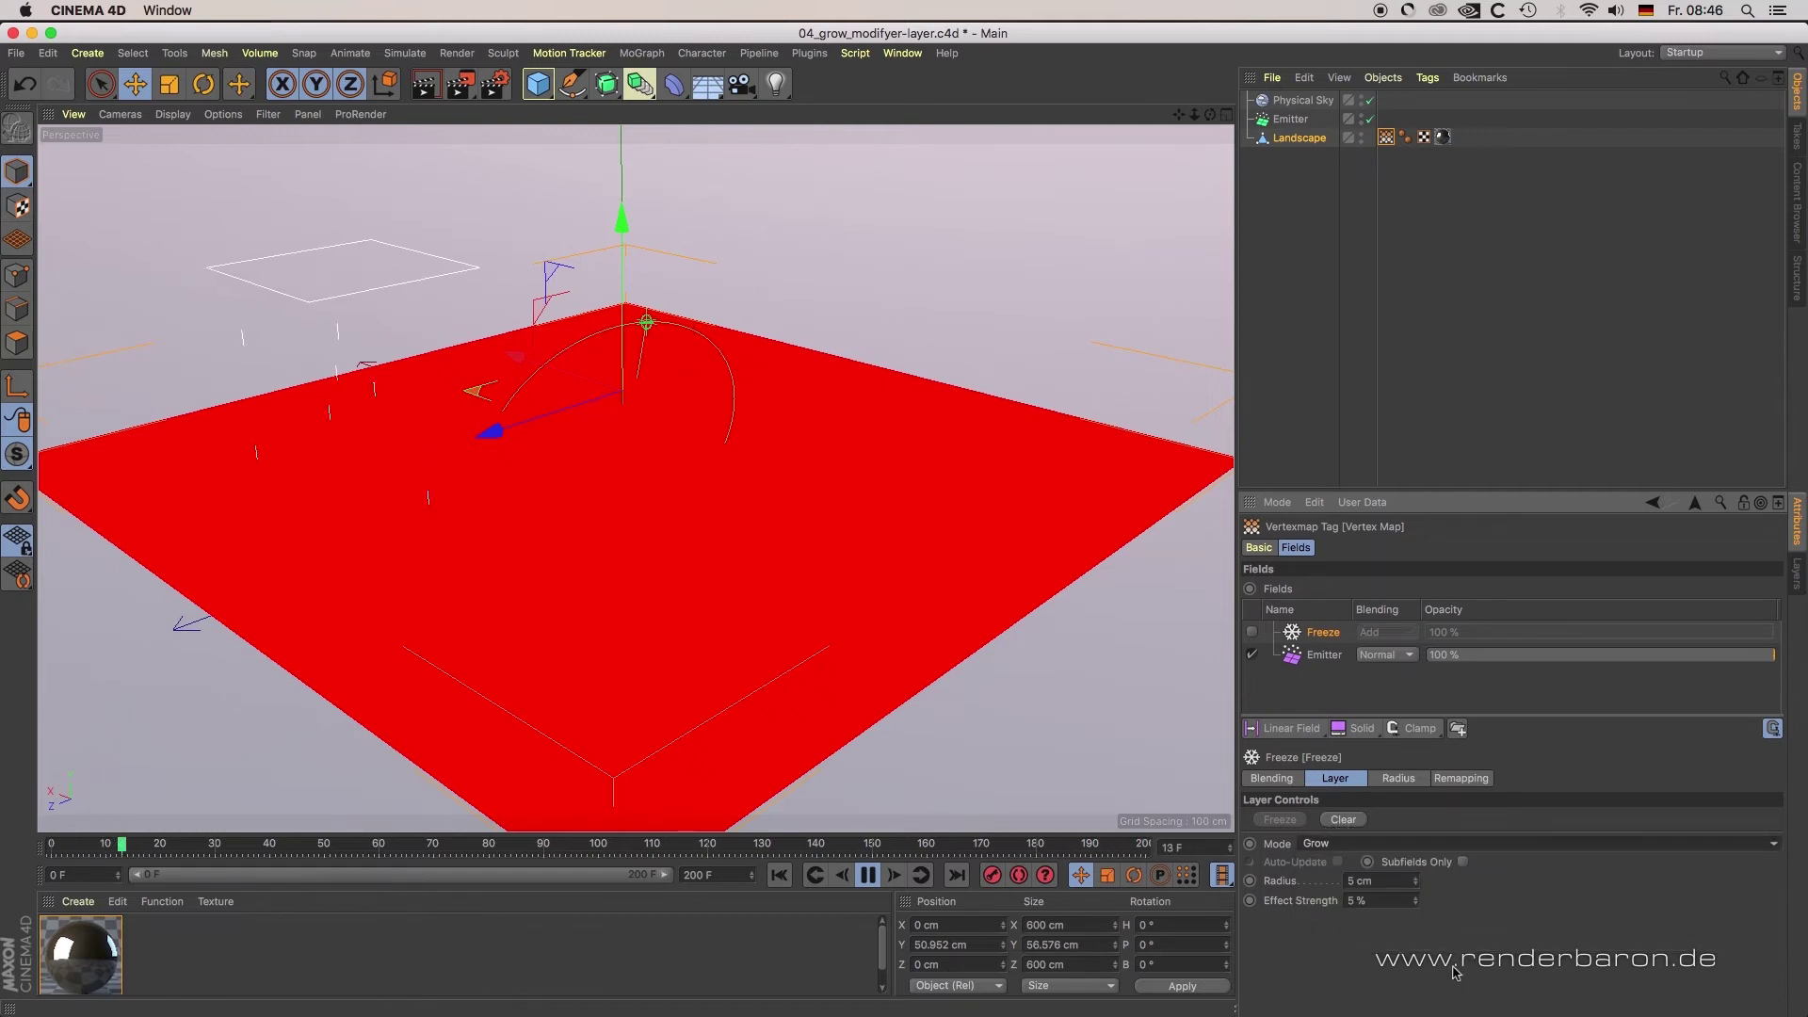
left_click(1251, 632)
left_click(1373, 635)
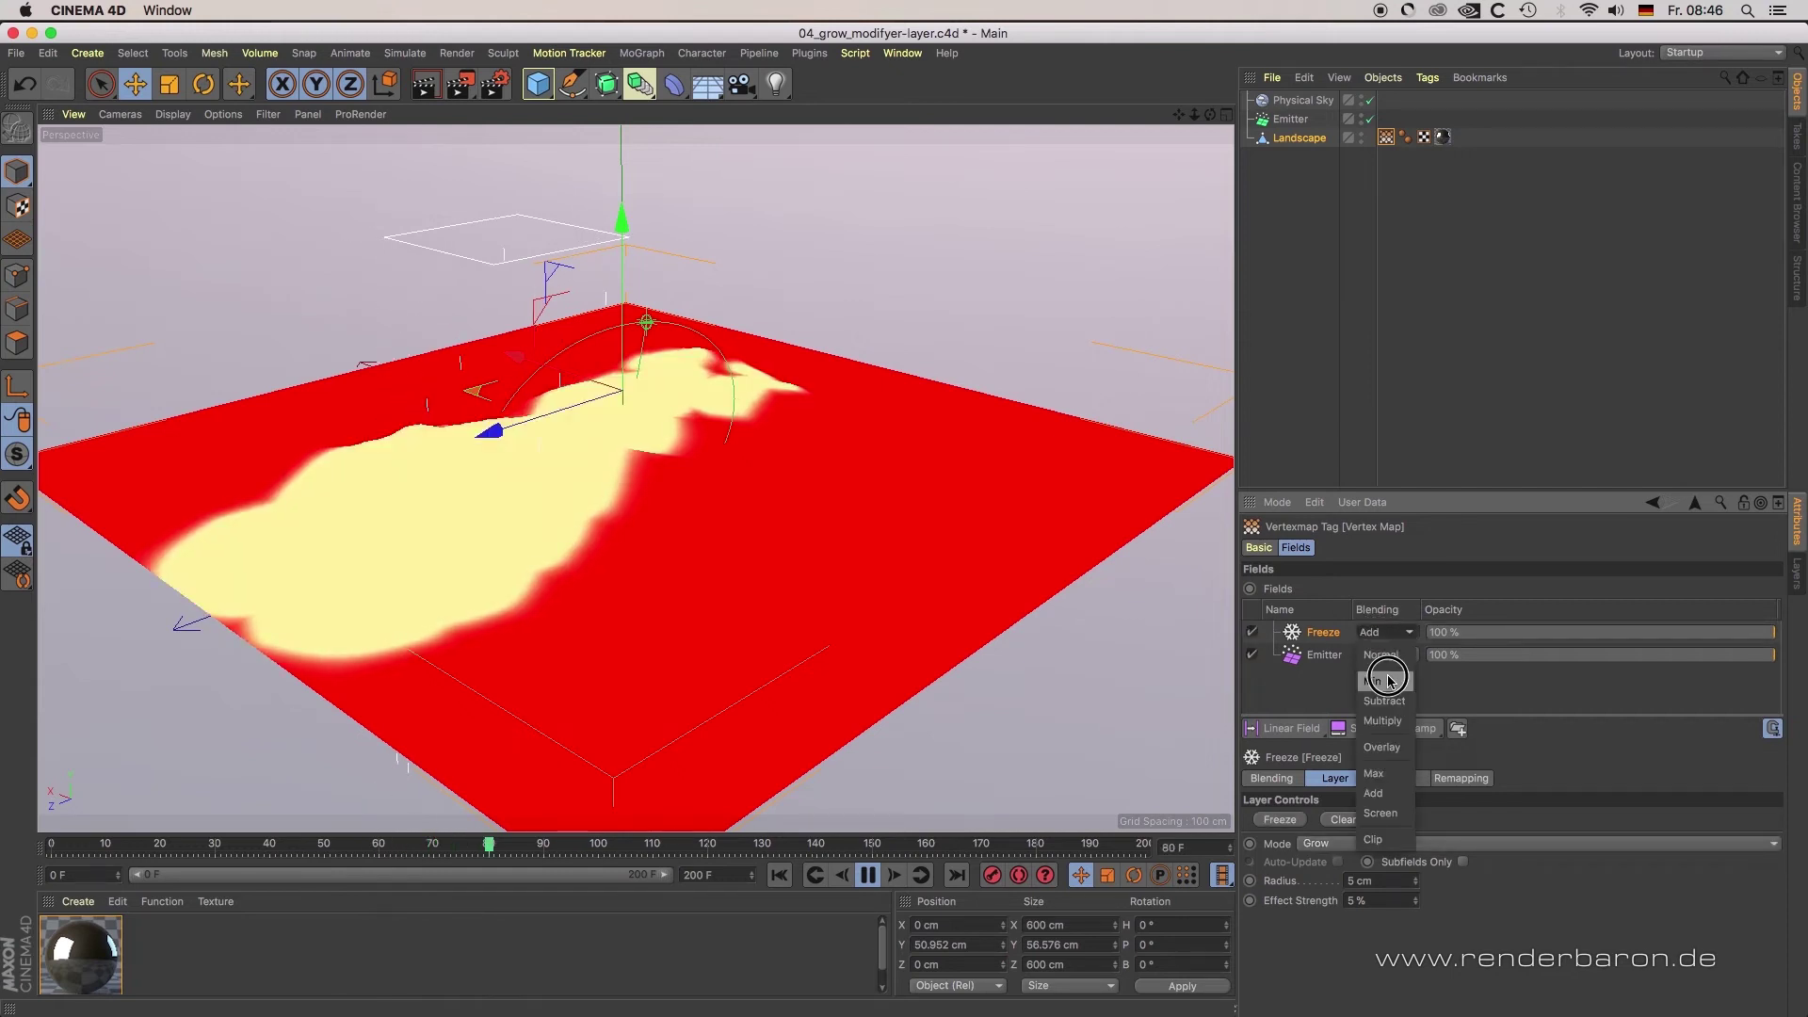
left_click(1397, 801)
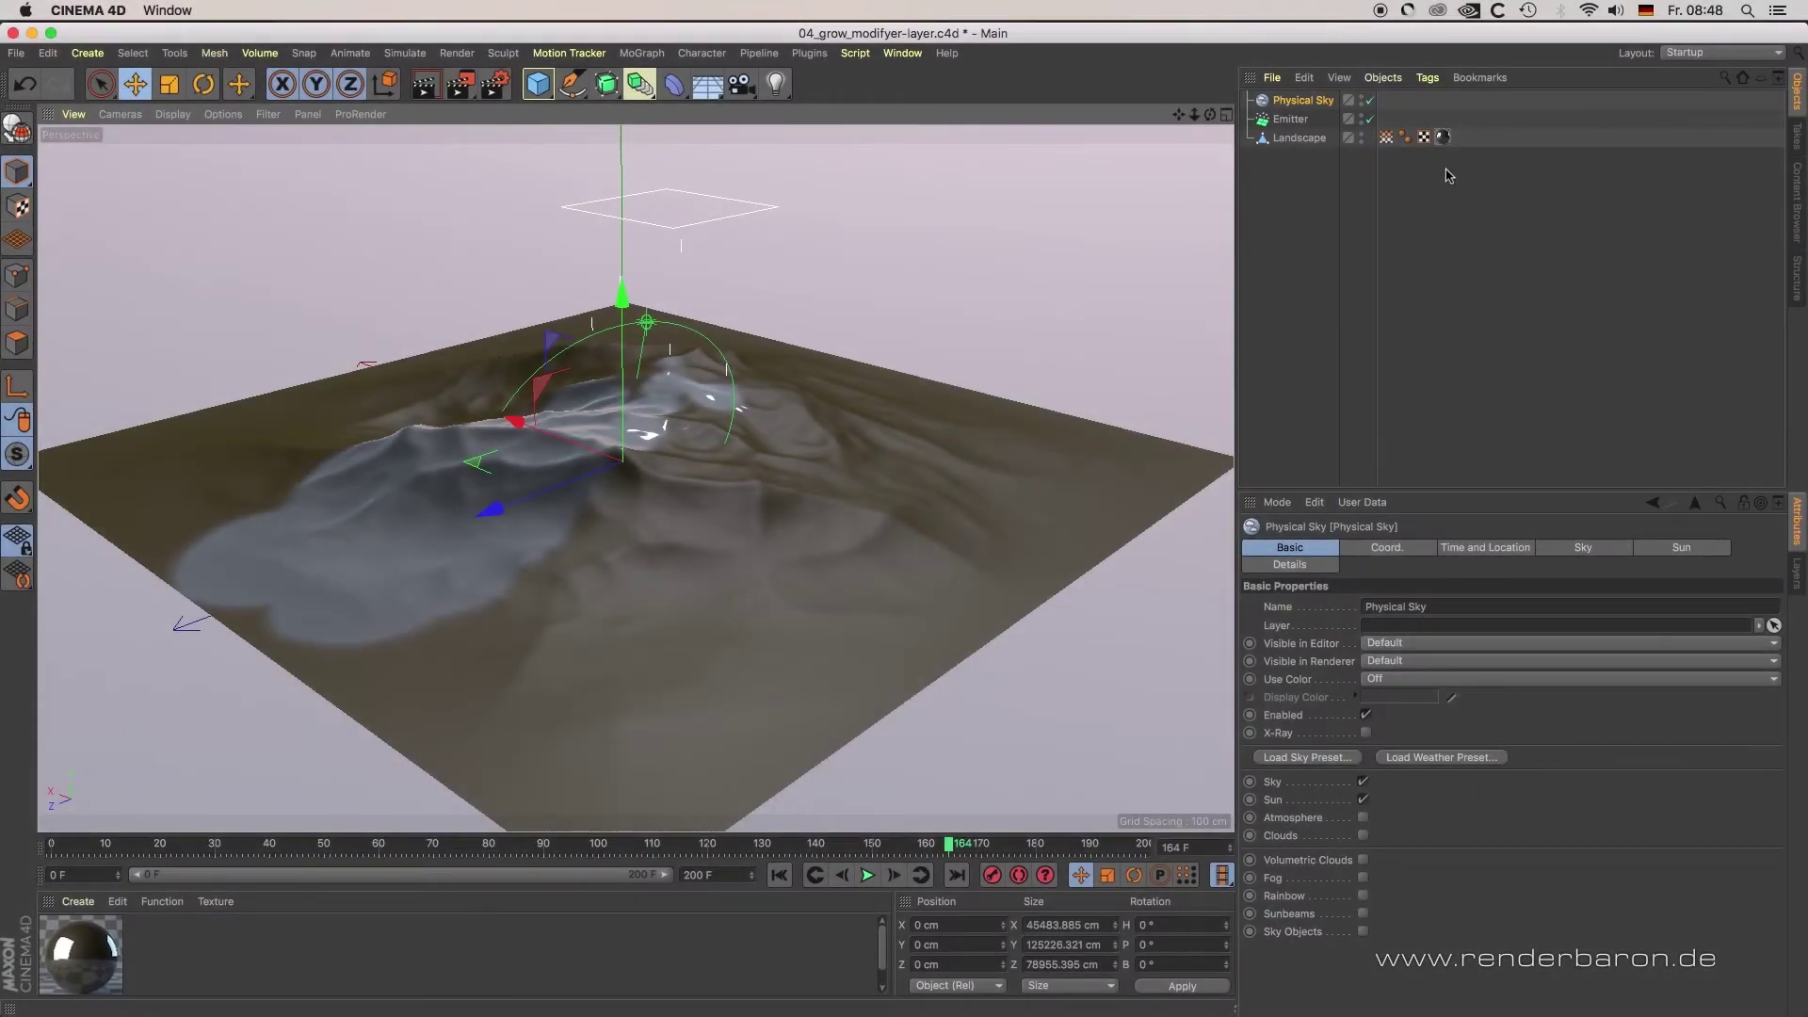
Group the Vertex Map's Freeze and Emitter layers in a new folder in the field list
left_click(1386, 138)
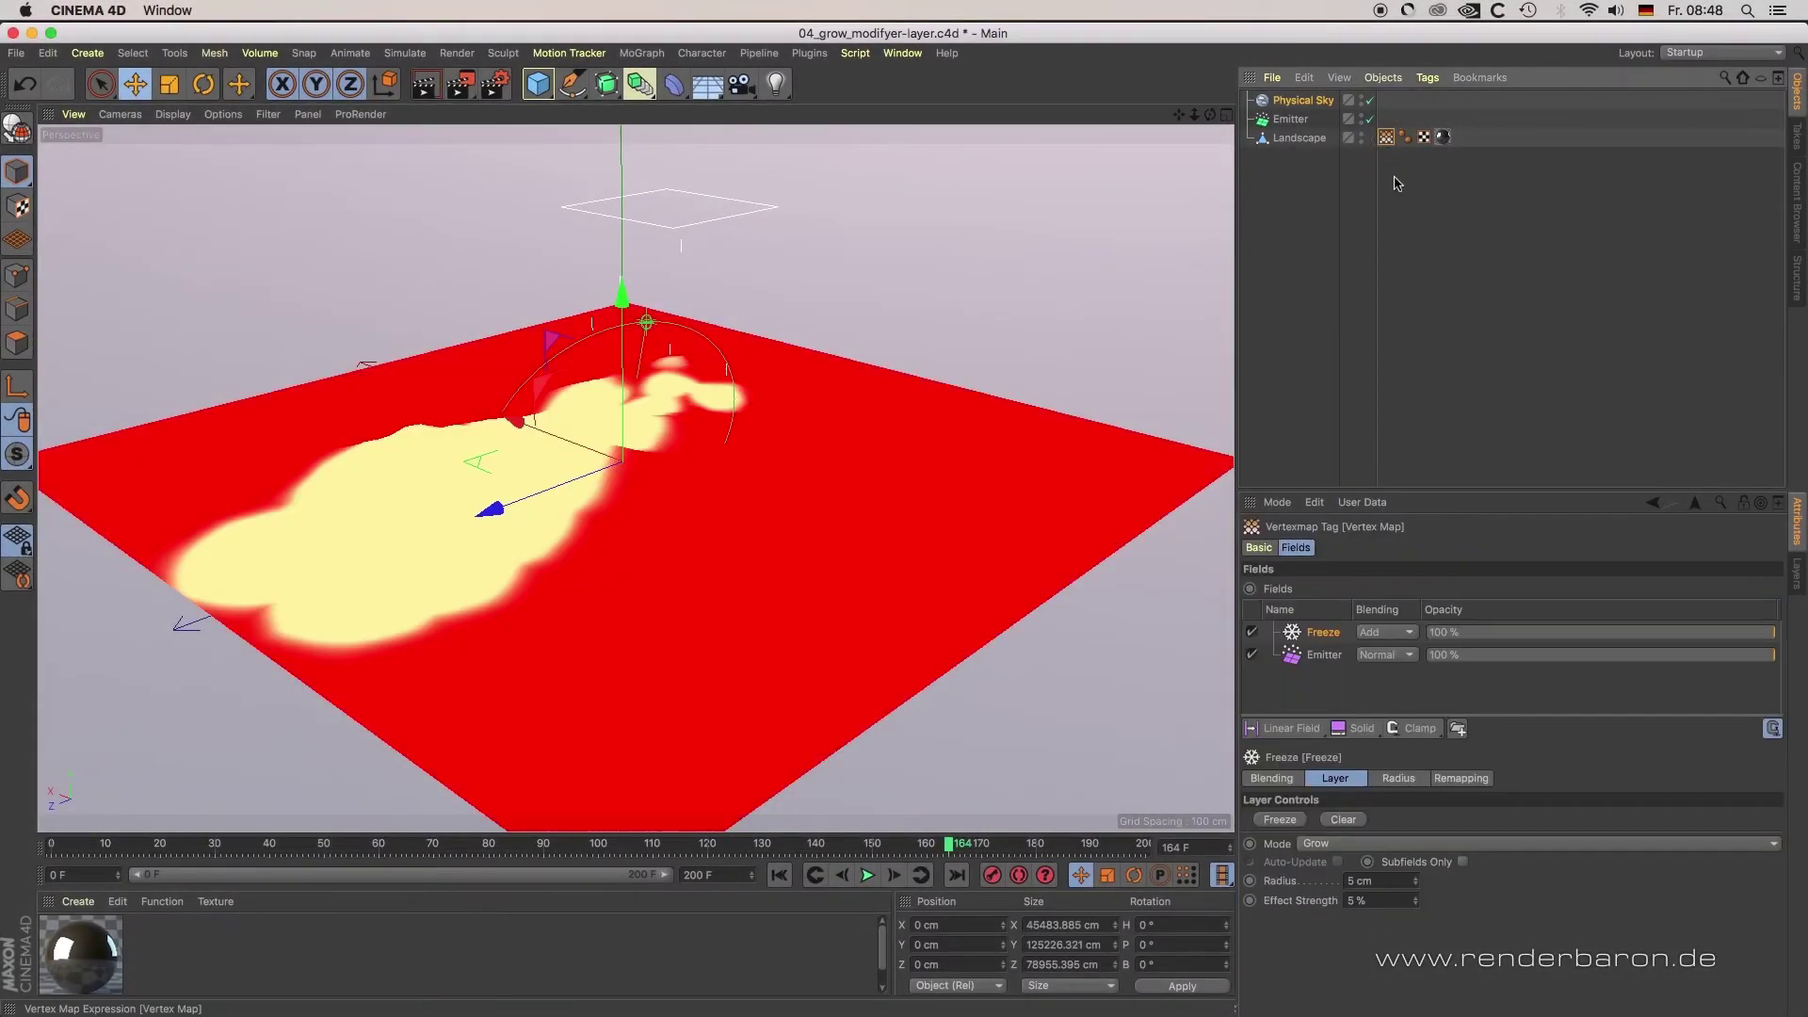
left_click(1457, 730)
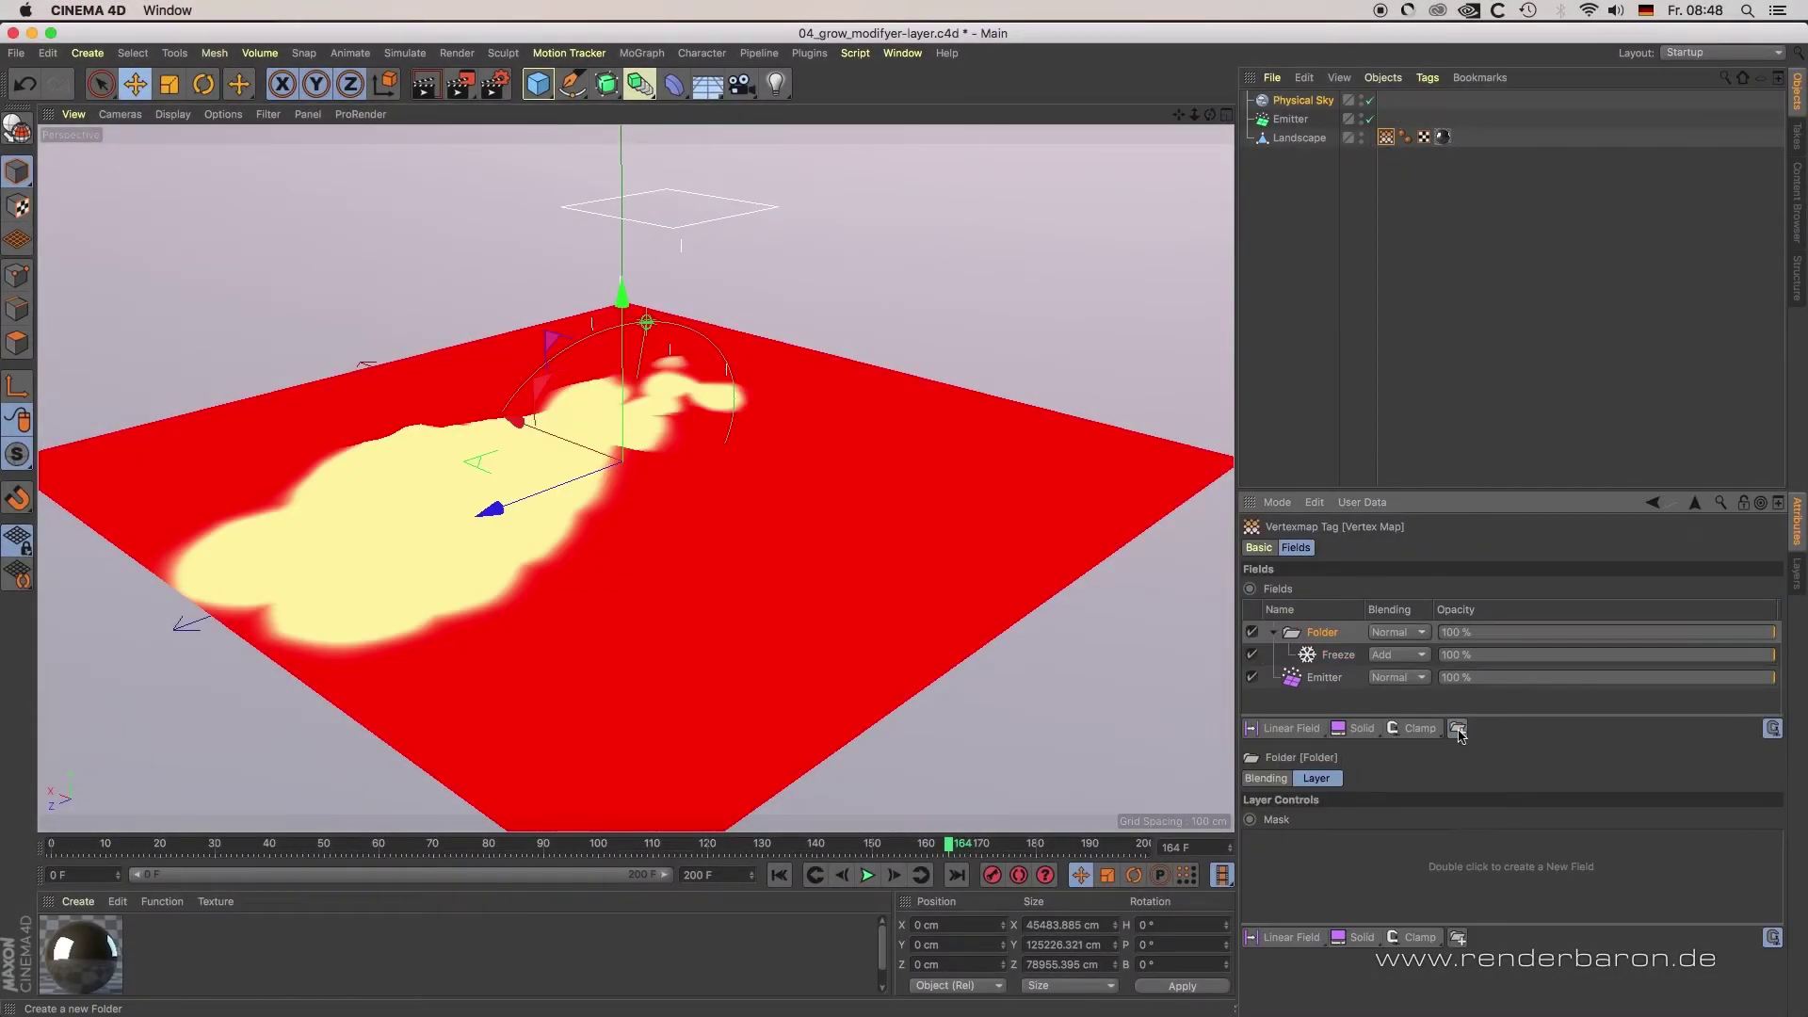
left_click(1333, 680)
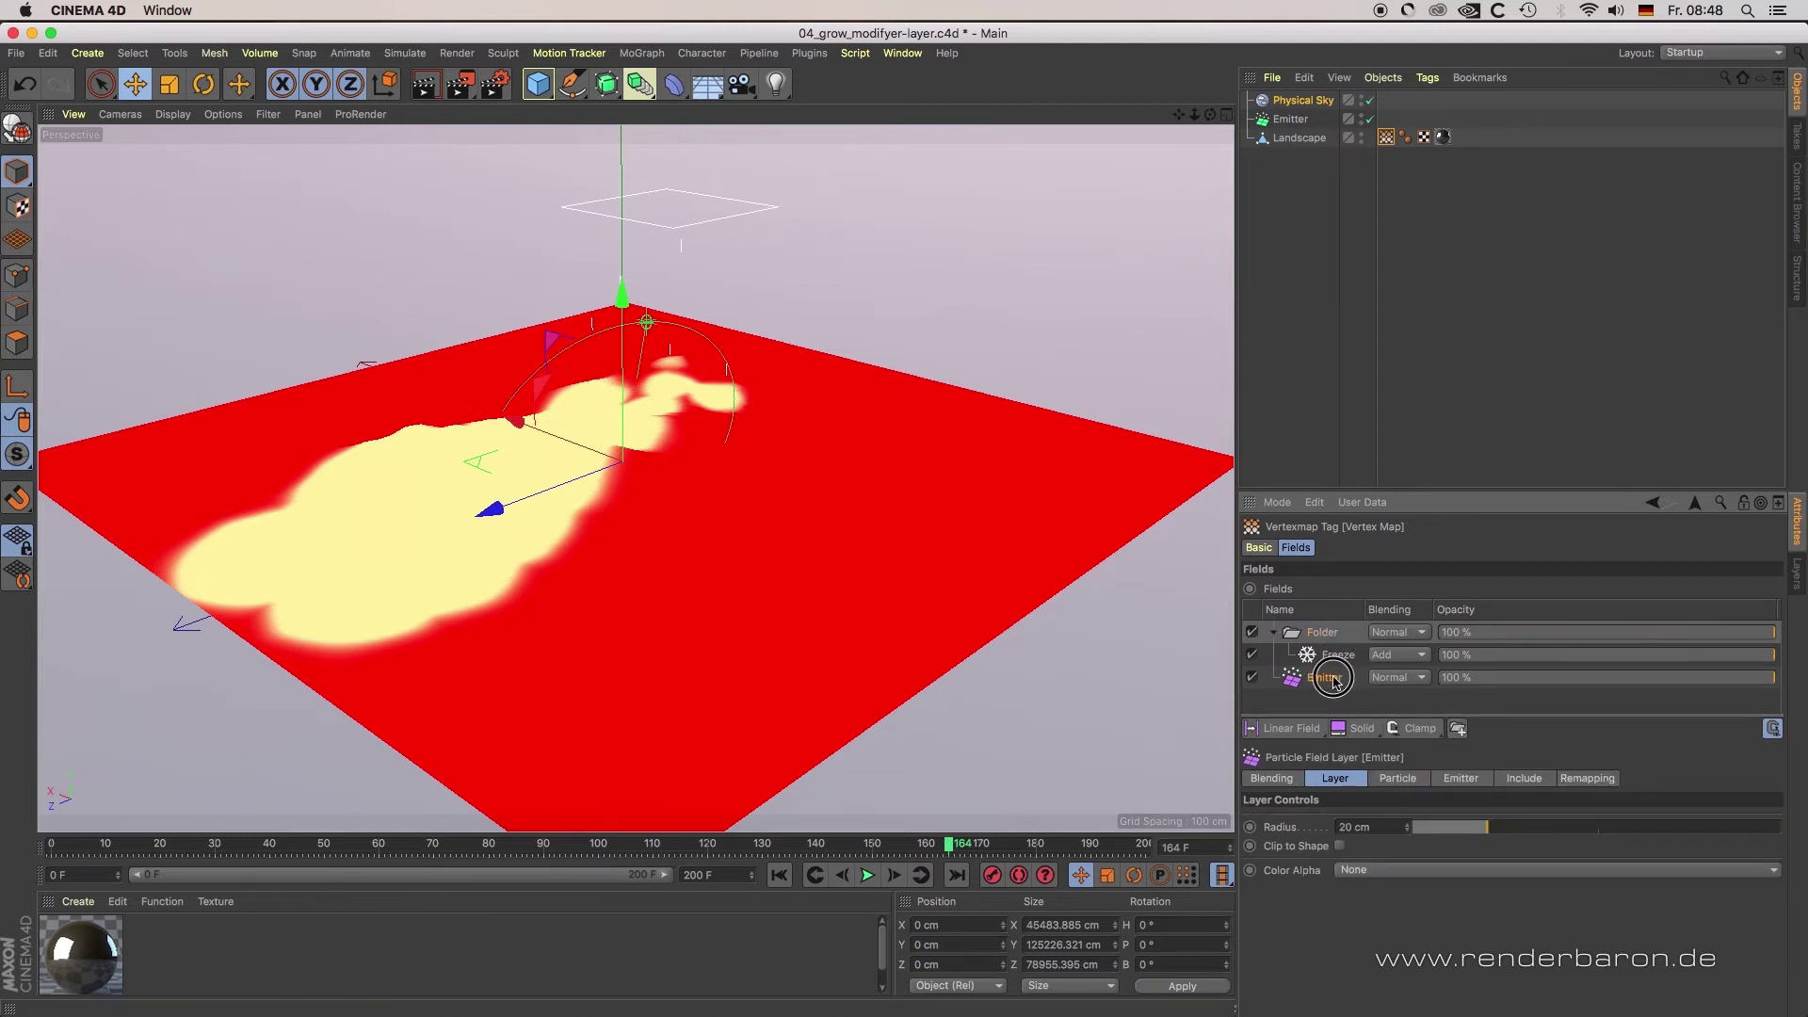
left_click_drag(1335, 679, 1350, 686)
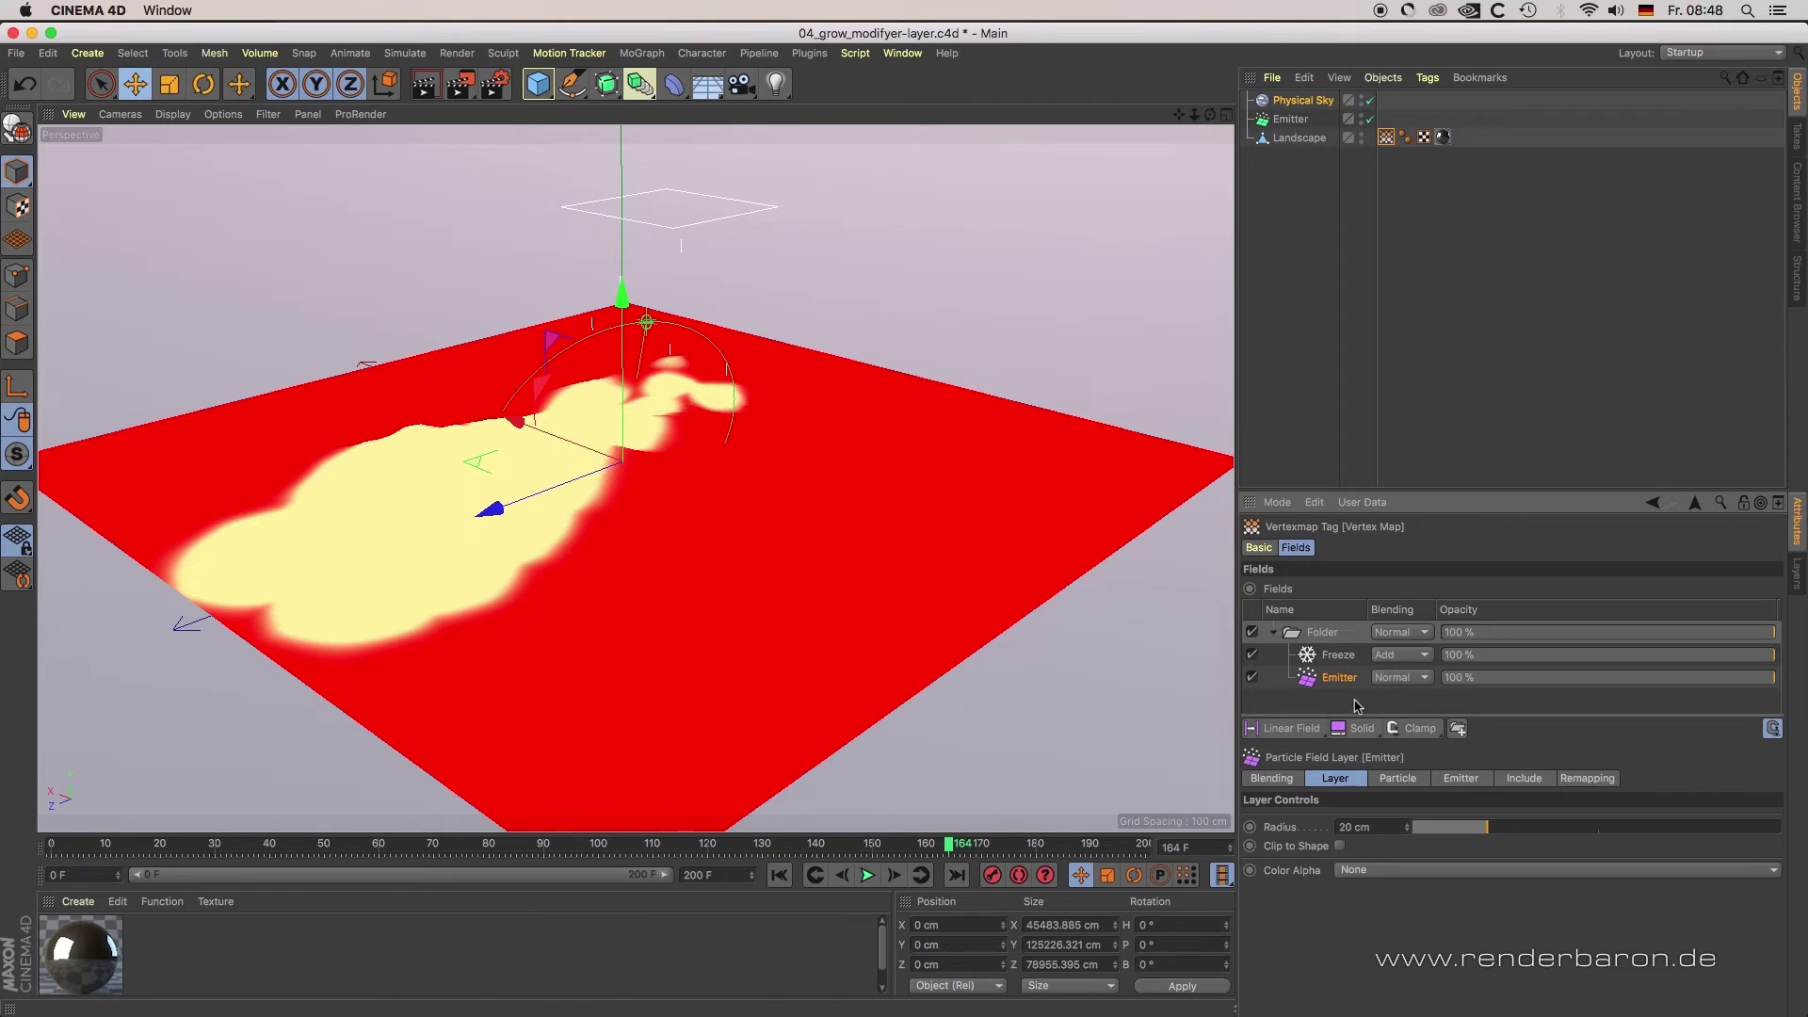
left_click(1356, 706)
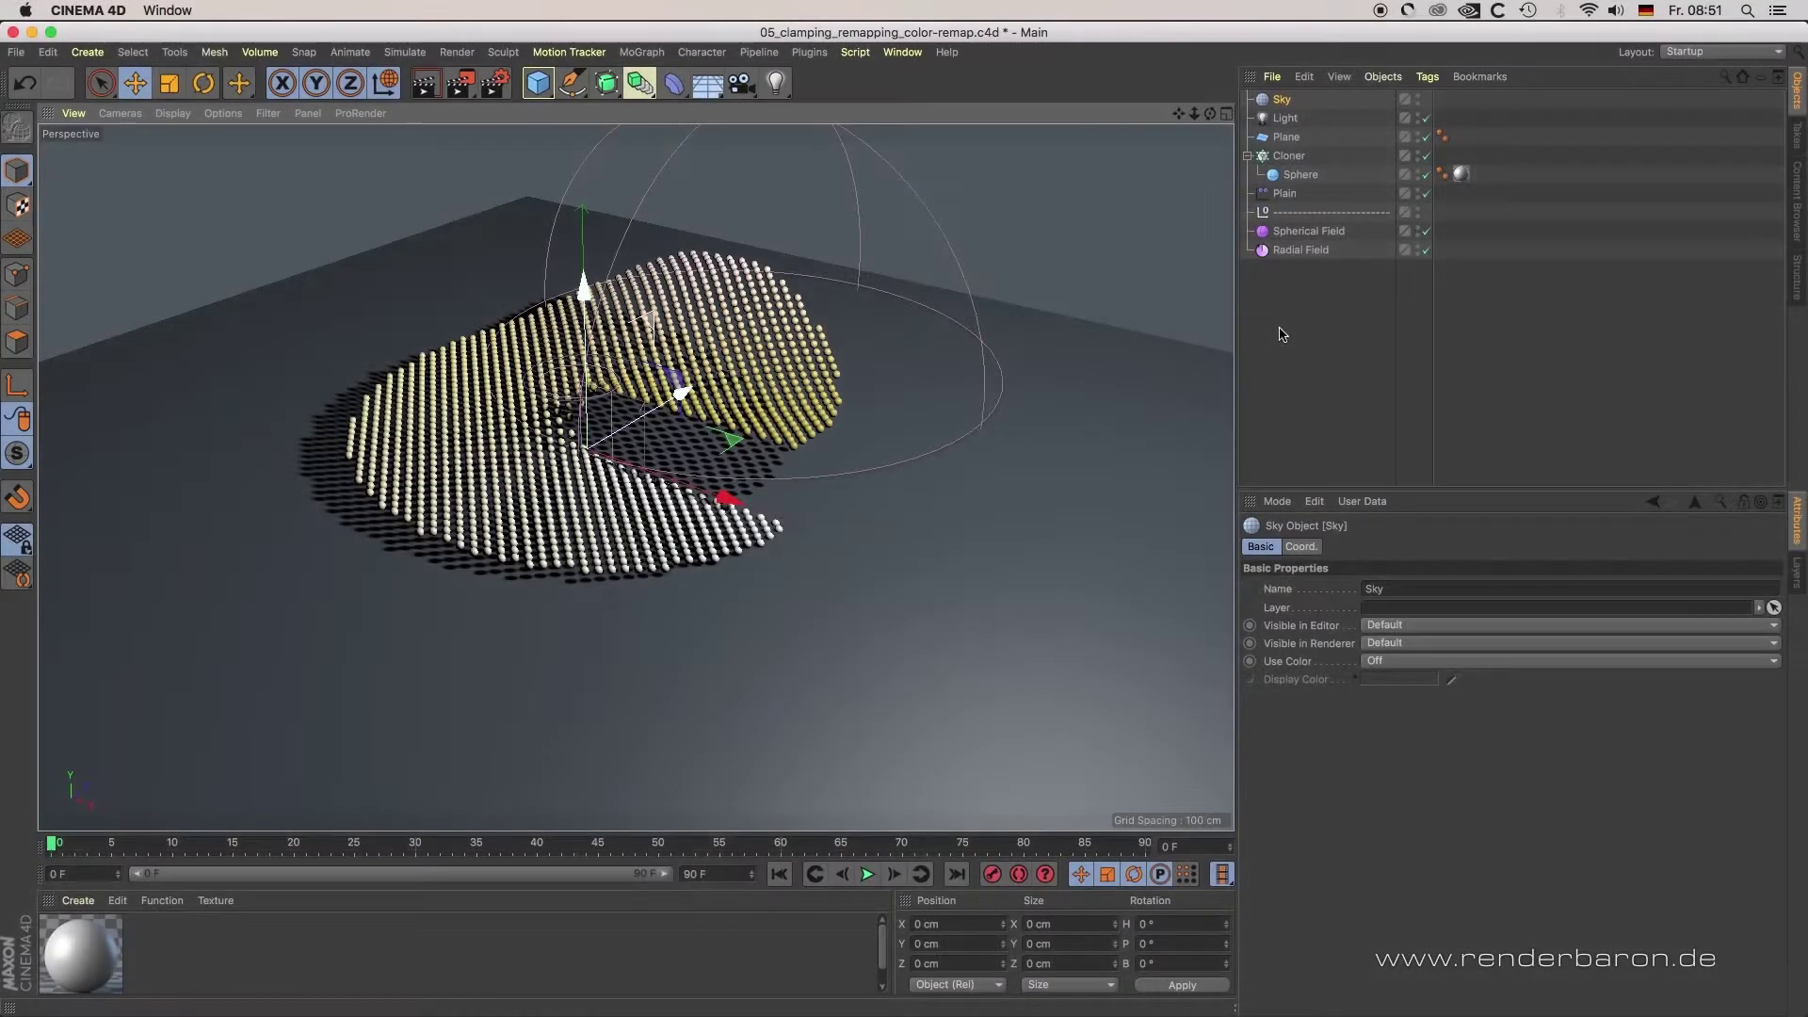
Examine the Plain effector's falloff fields and its transform parameters in the 05_clamping_remapping_color-remap.c4d scene
left_click(1287, 336)
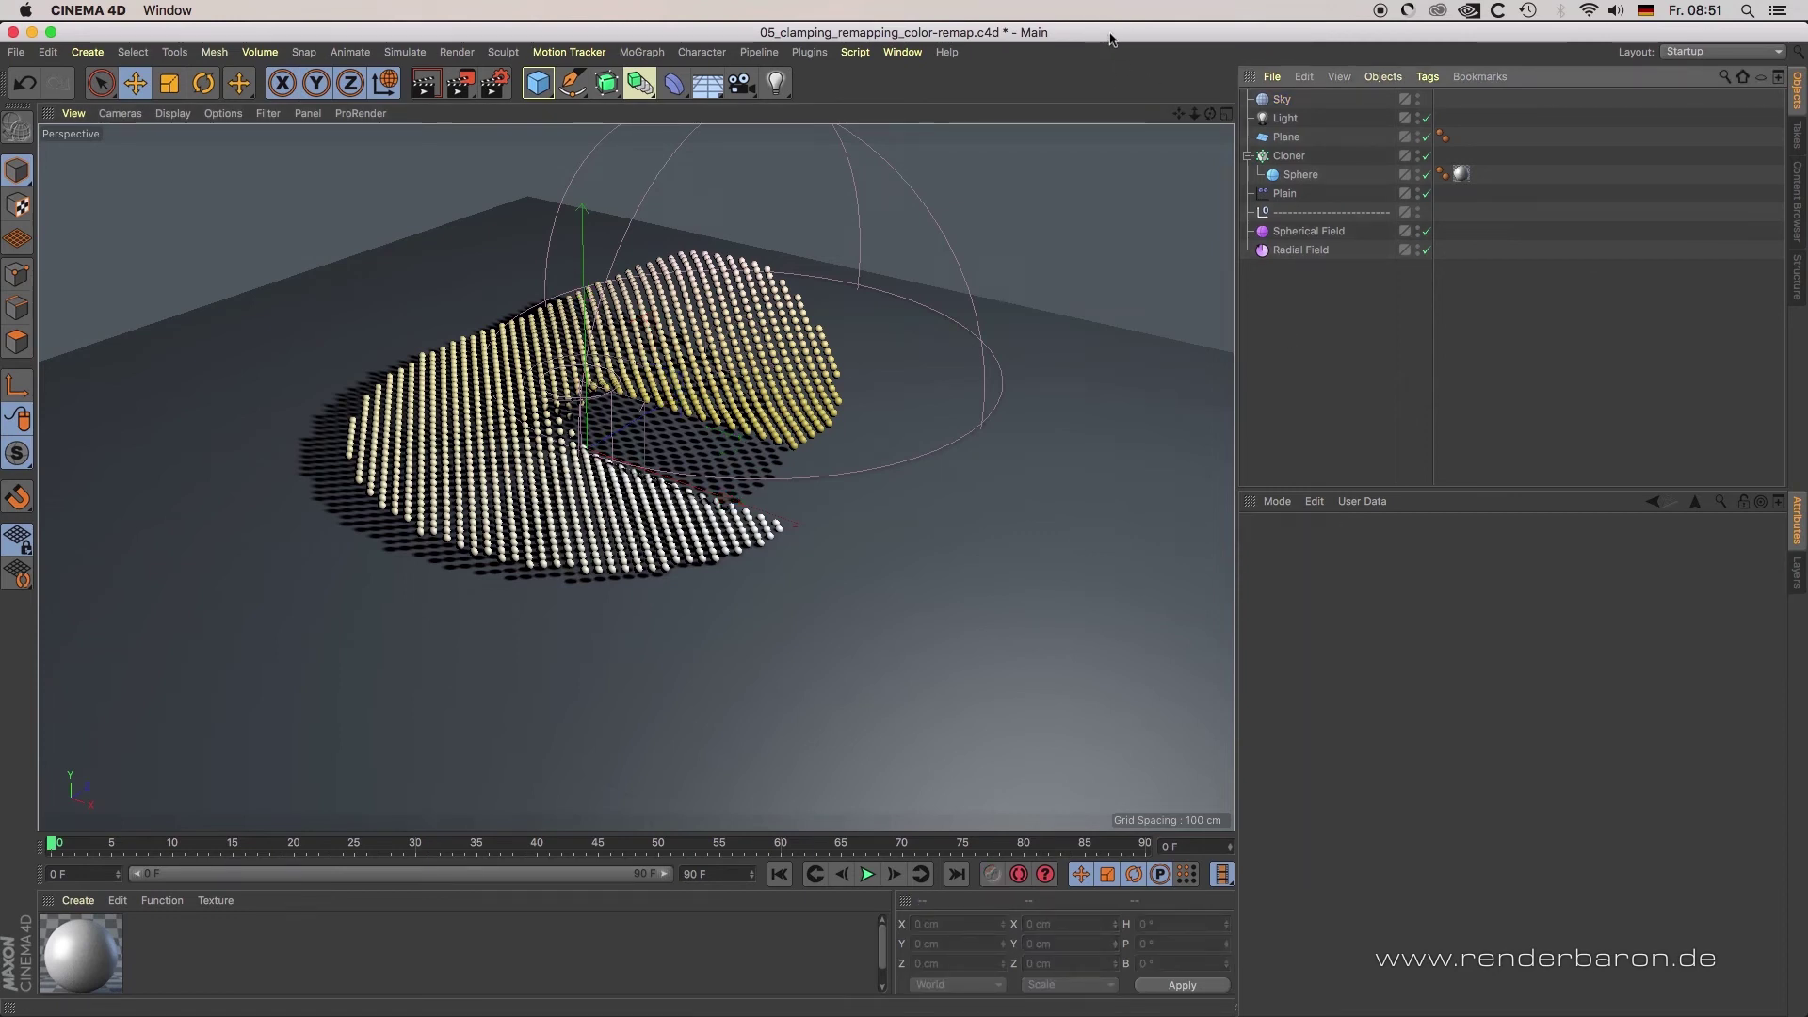
left_click(1286, 194)
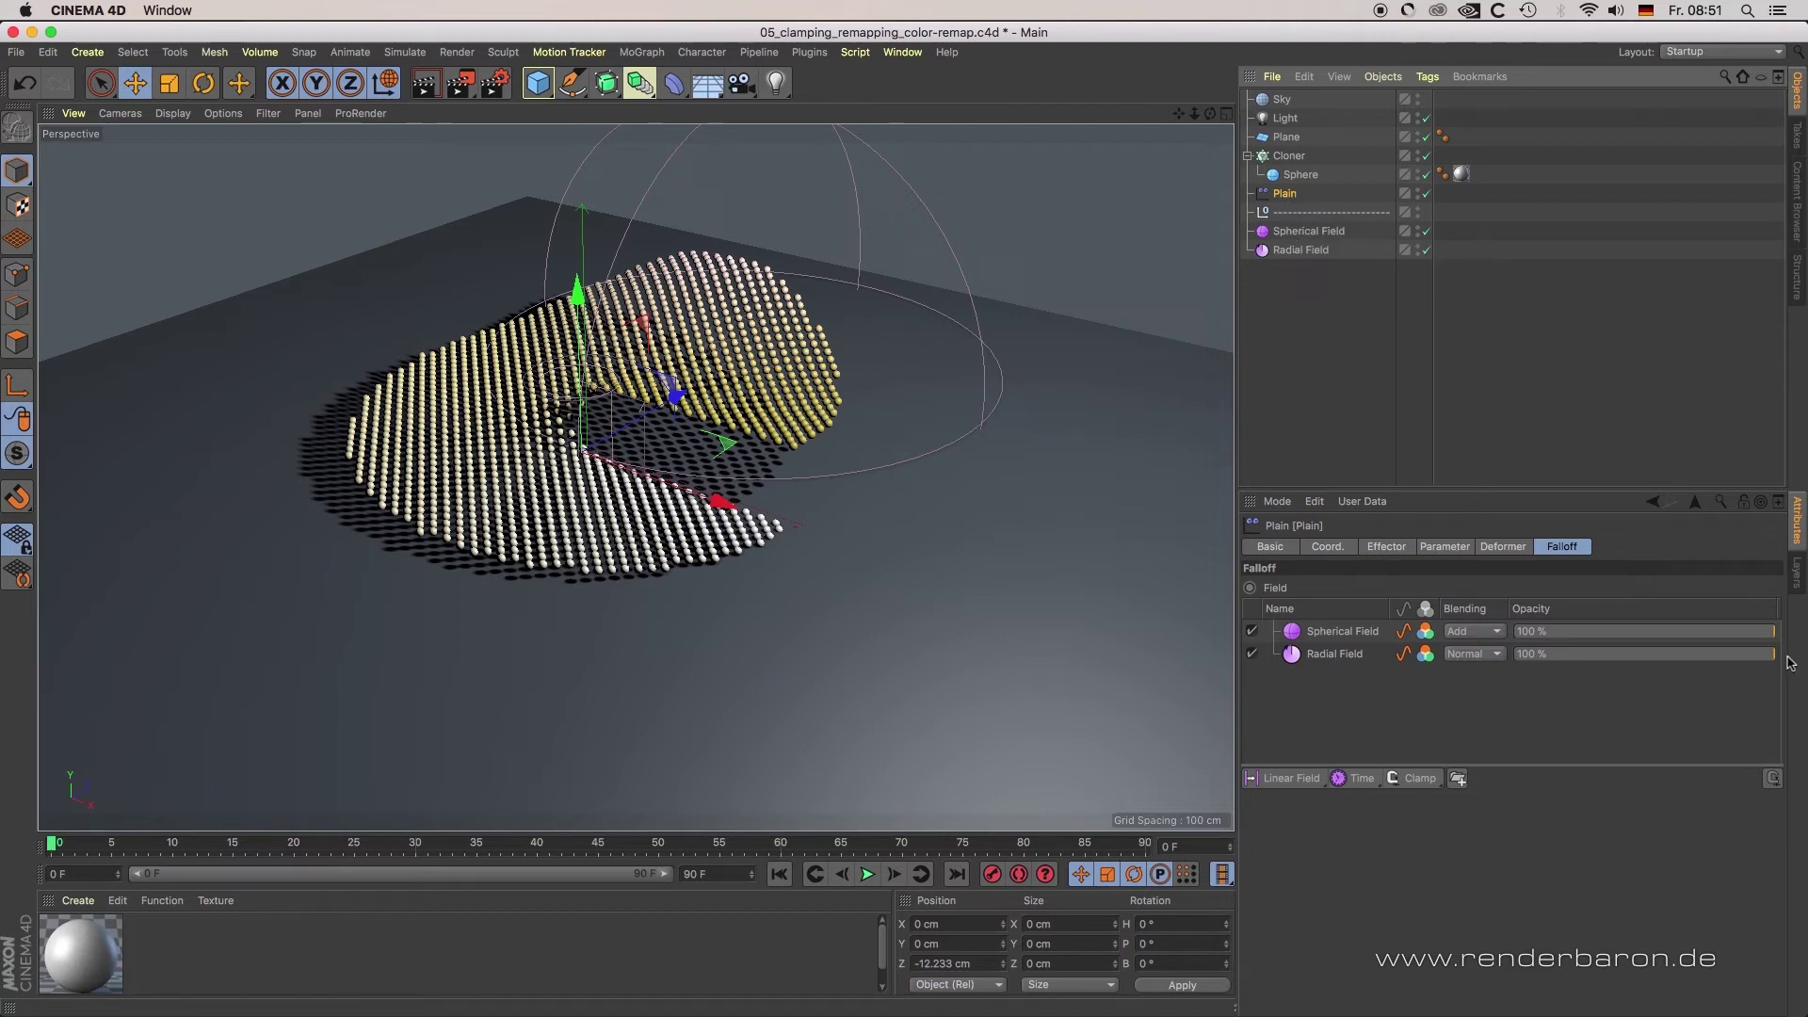
mouse_move(1758, 659)
left_mouse_down()
mouse_move(1714, 645)
mouse_move(1582, 666)
mouse_move(1798, 666)
mouse_move(1613, 634)
mouse_move(1799, 636)
left_mouse_up()
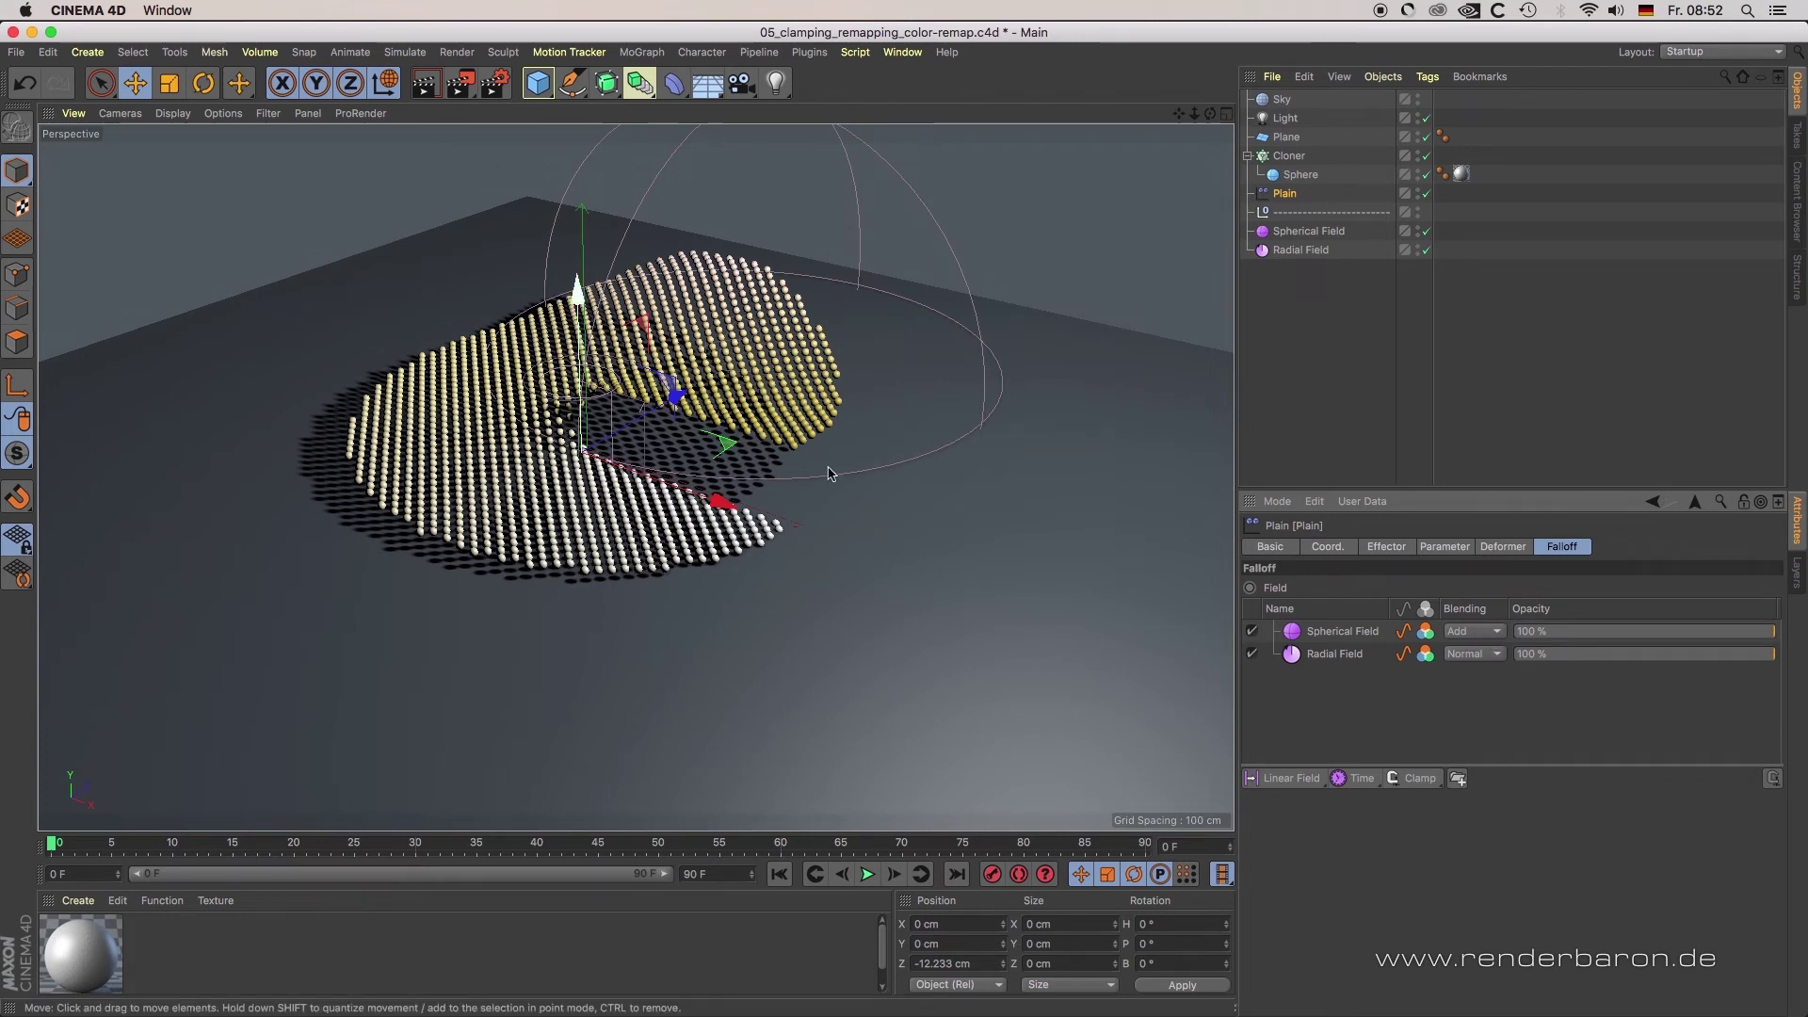
left_click(1445, 551)
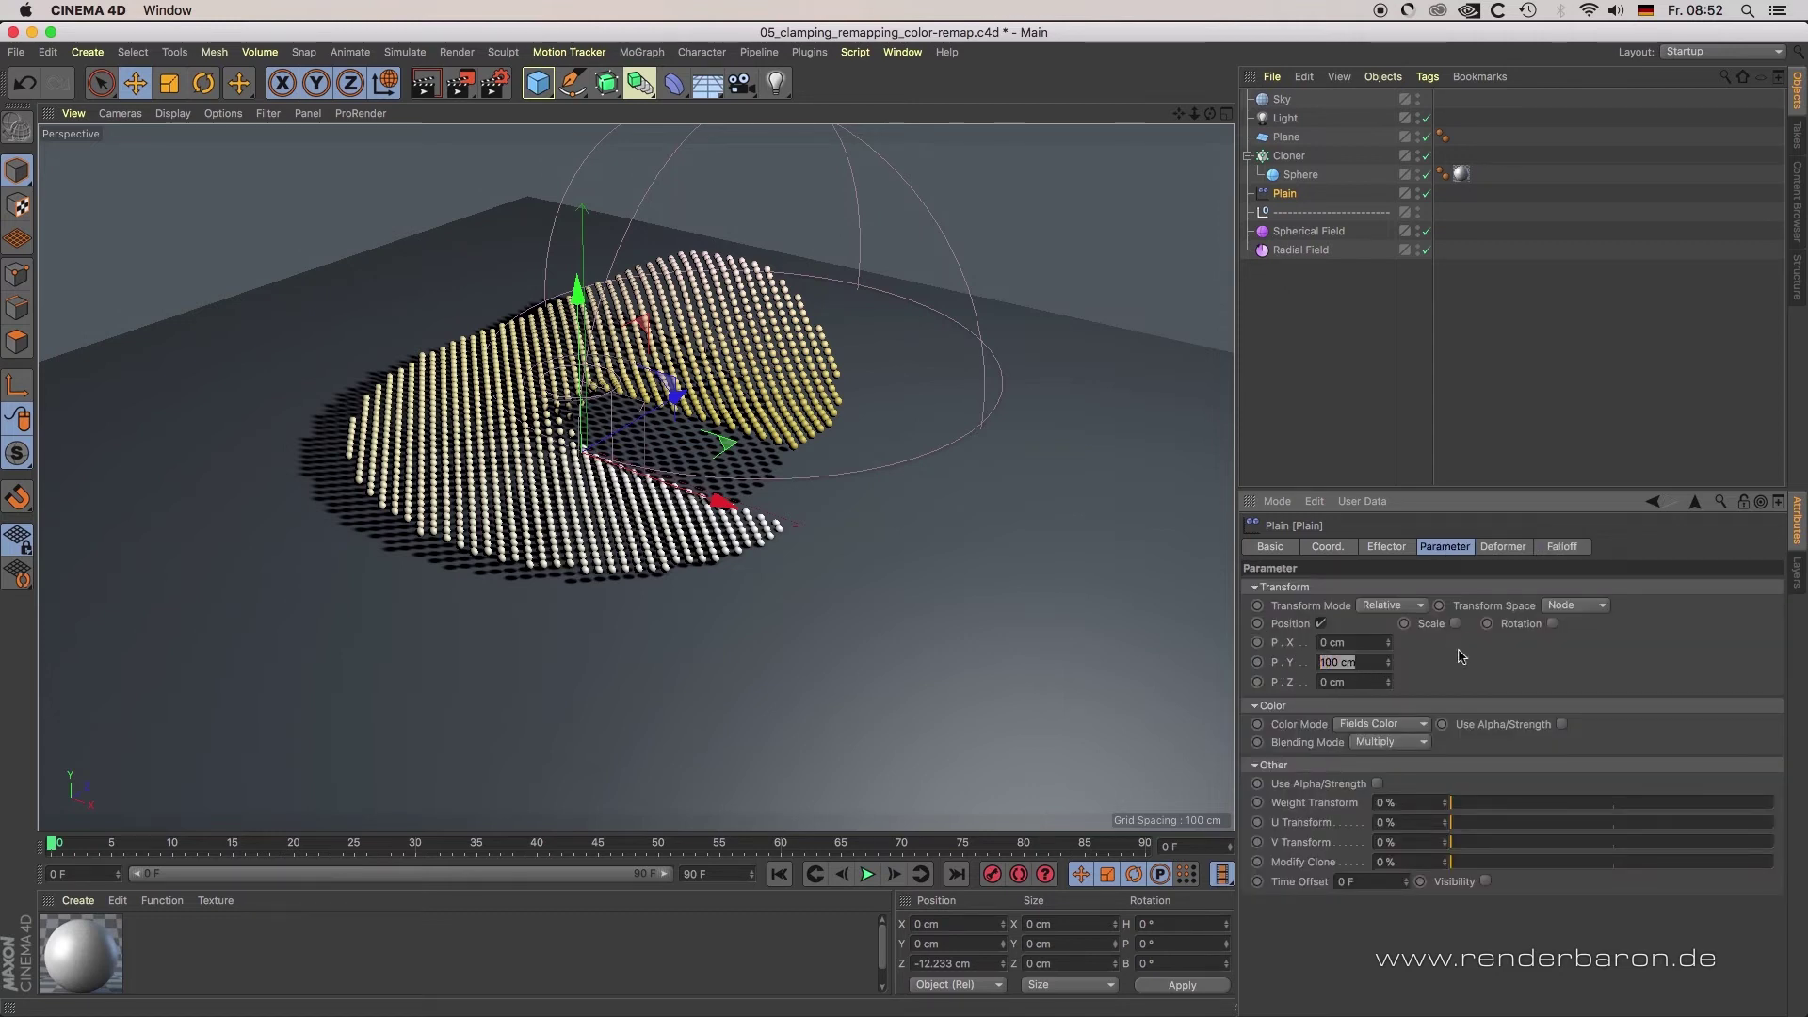
left_click(1562, 548)
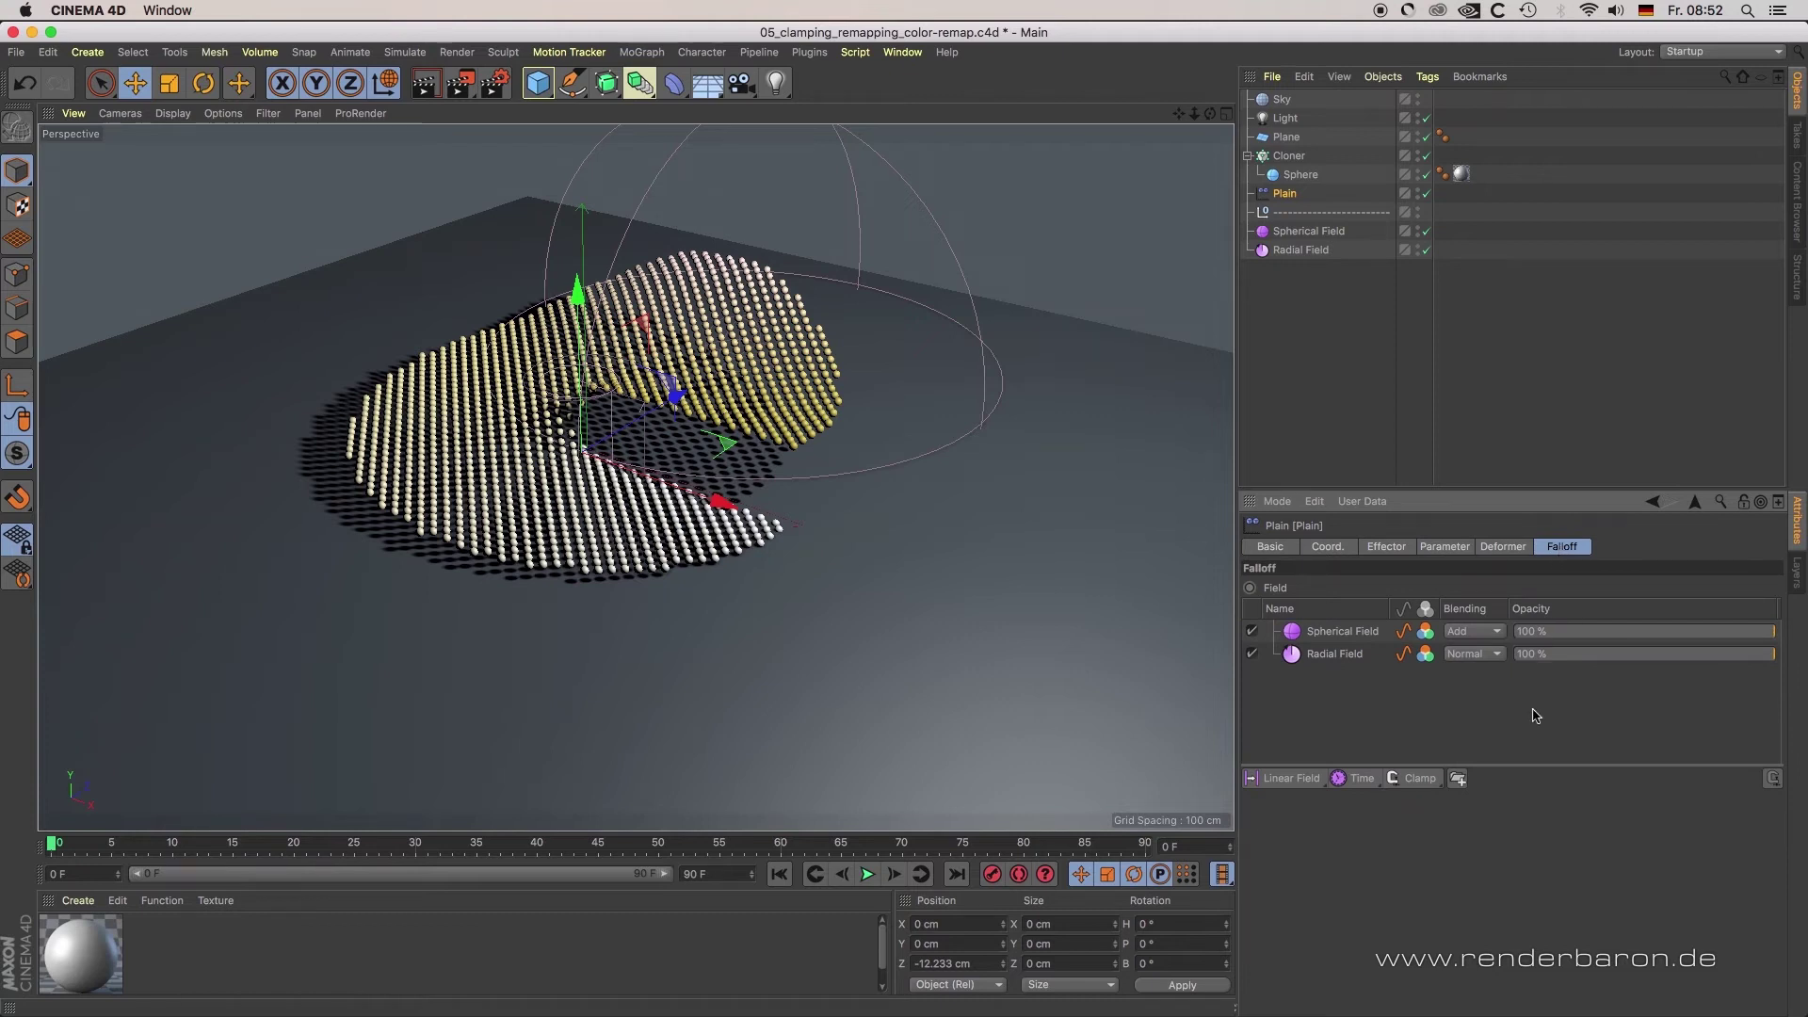
Enable value clamping for the Plain effector's falloff and bring the Radial Field layer's remapping settings fully into view
left_click(1772, 779)
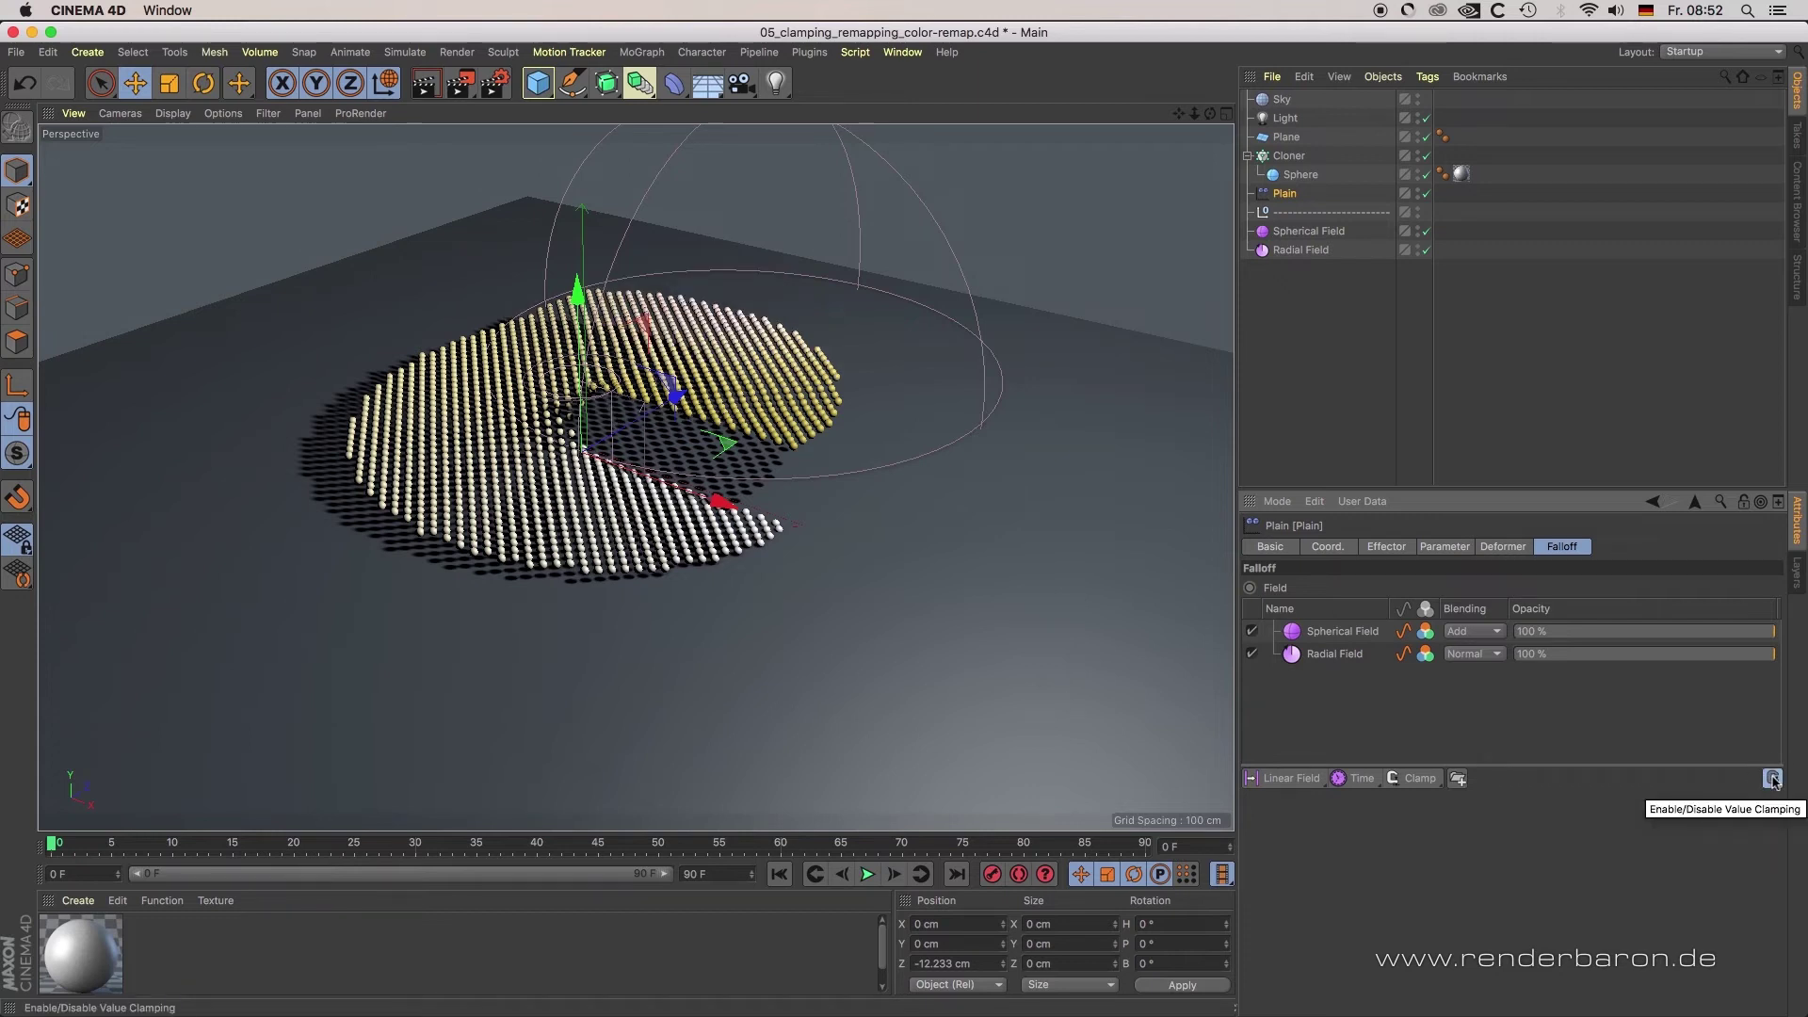
left_click(1322, 656)
left_click(1487, 828)
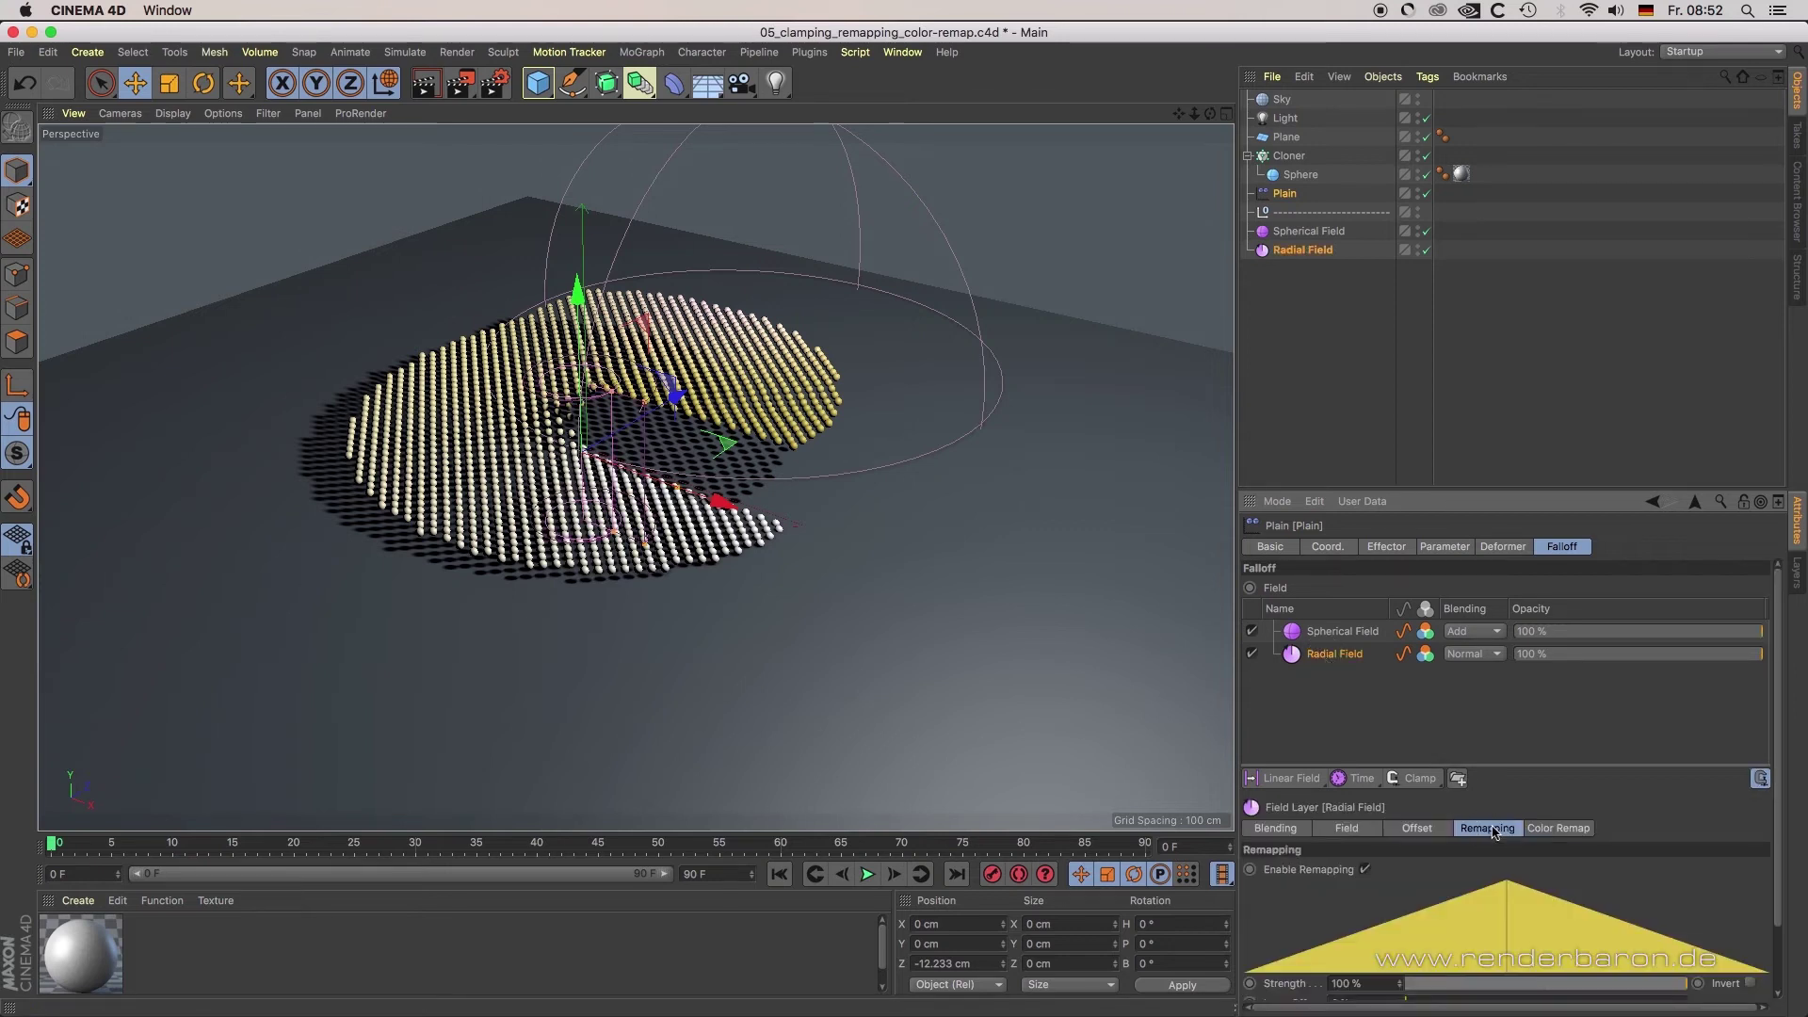
left_click_drag(1498, 774, 1496, 667)
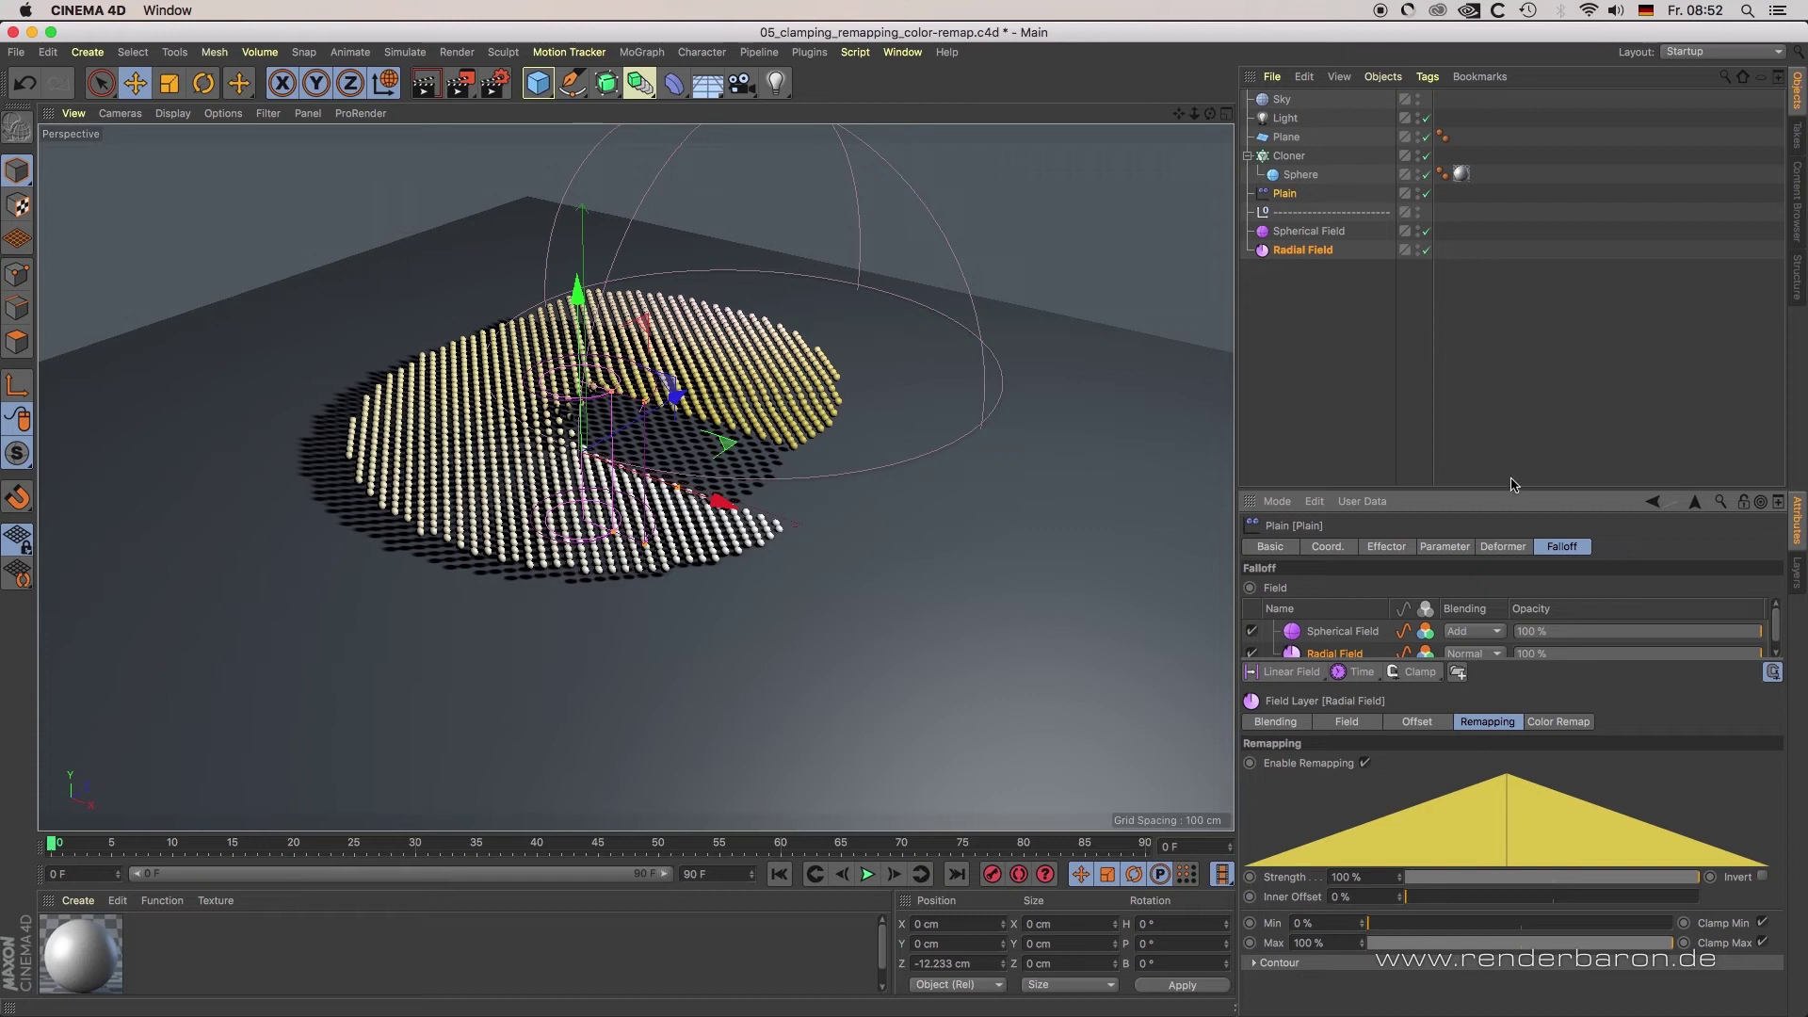
left_click_drag(1510, 485, 1511, 369)
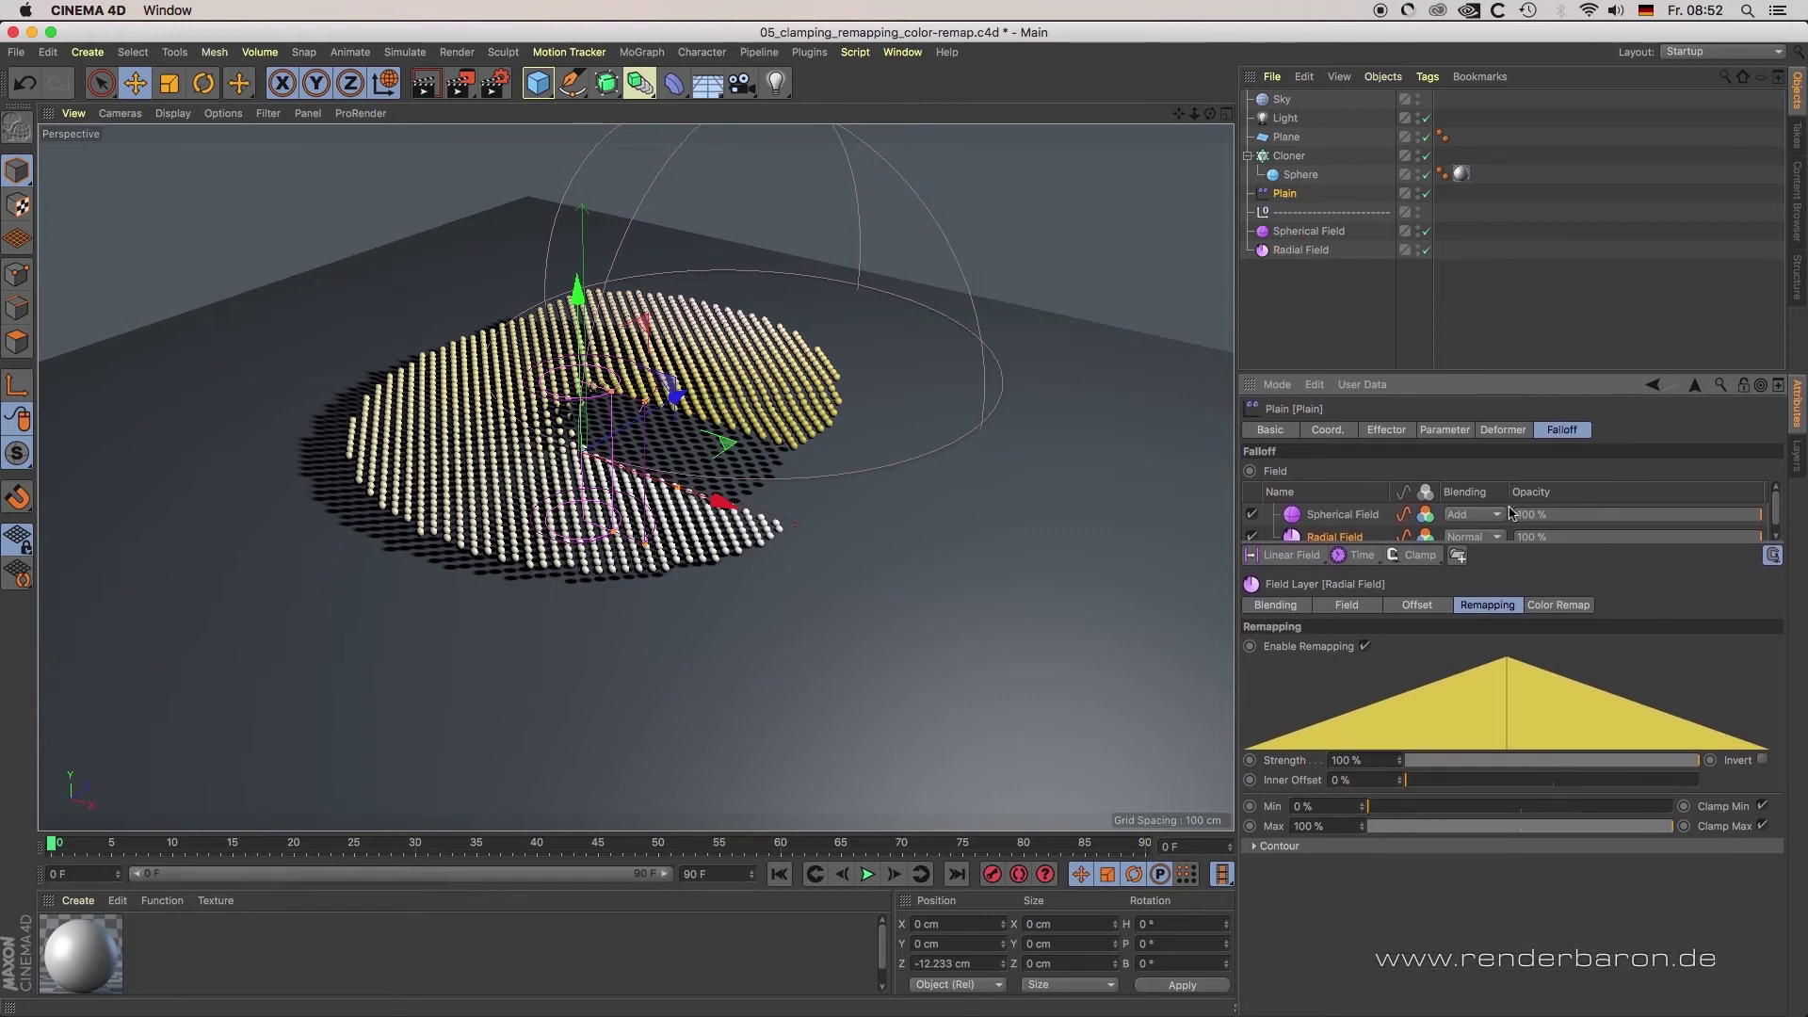
left_click_drag(1509, 549, 1508, 582)
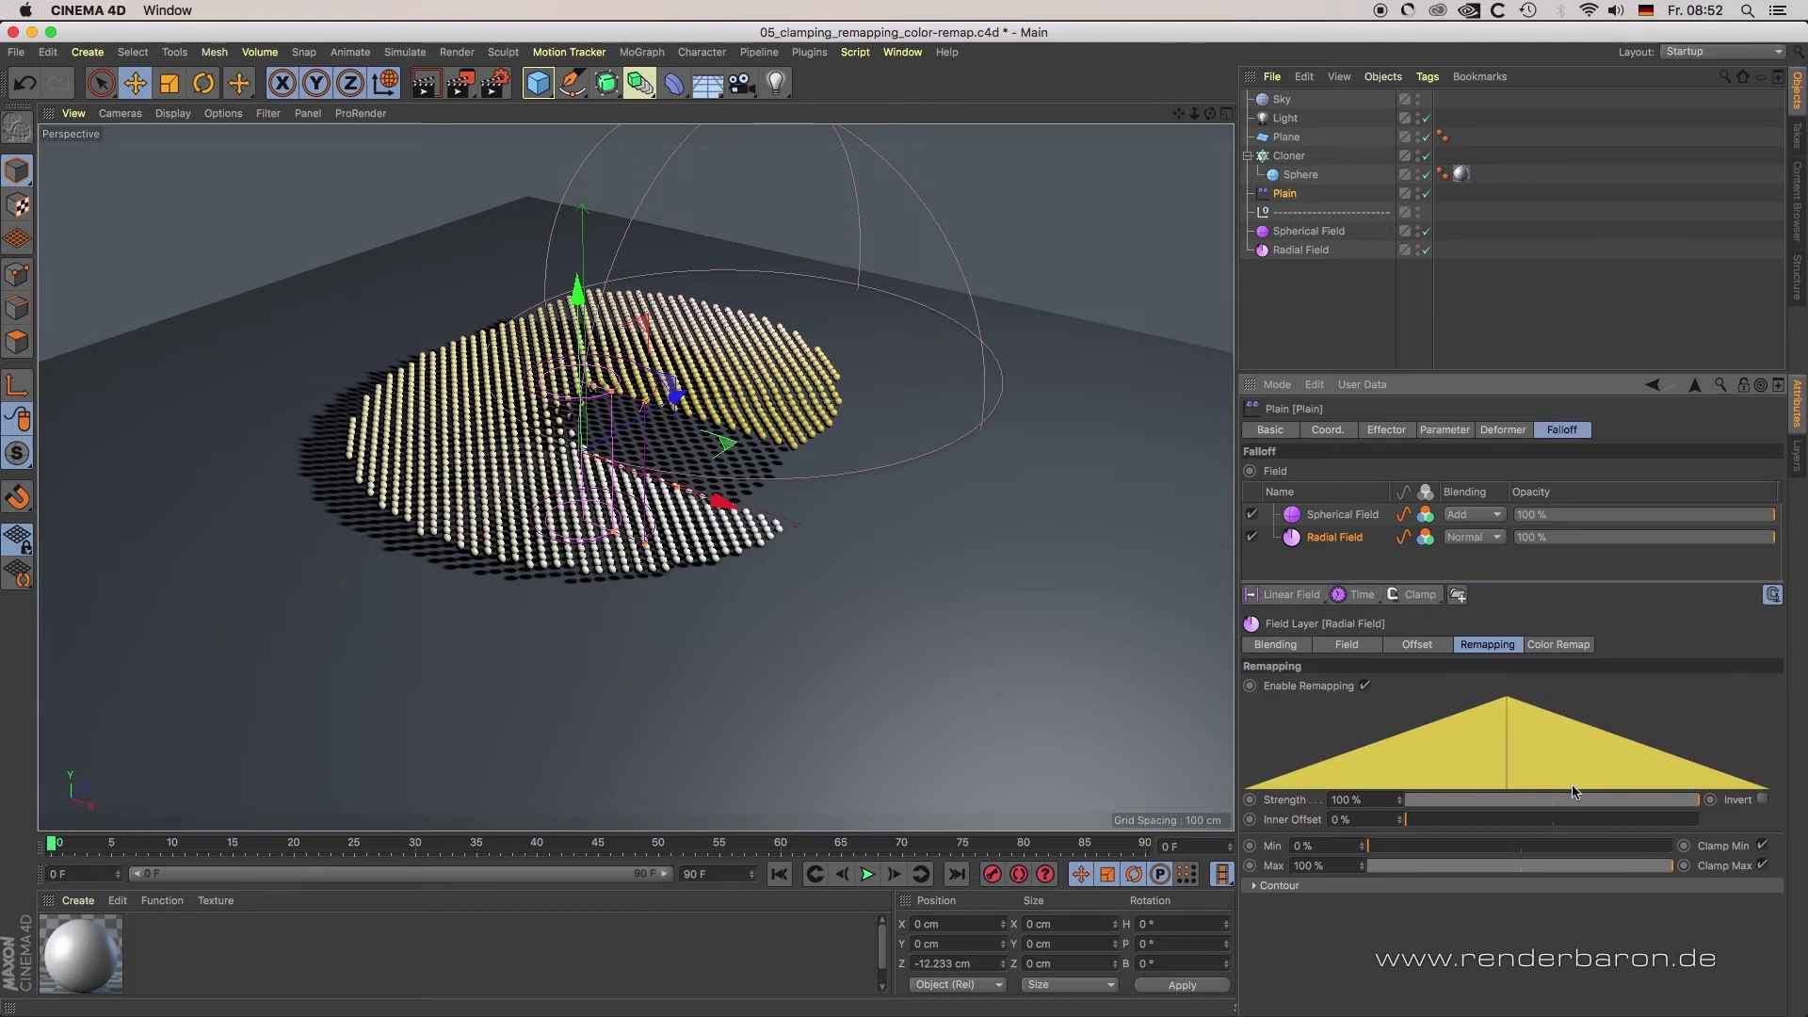
Try the Step contour mode with 3 steps in the Radial Field layer's remapping
left_click(1254, 885)
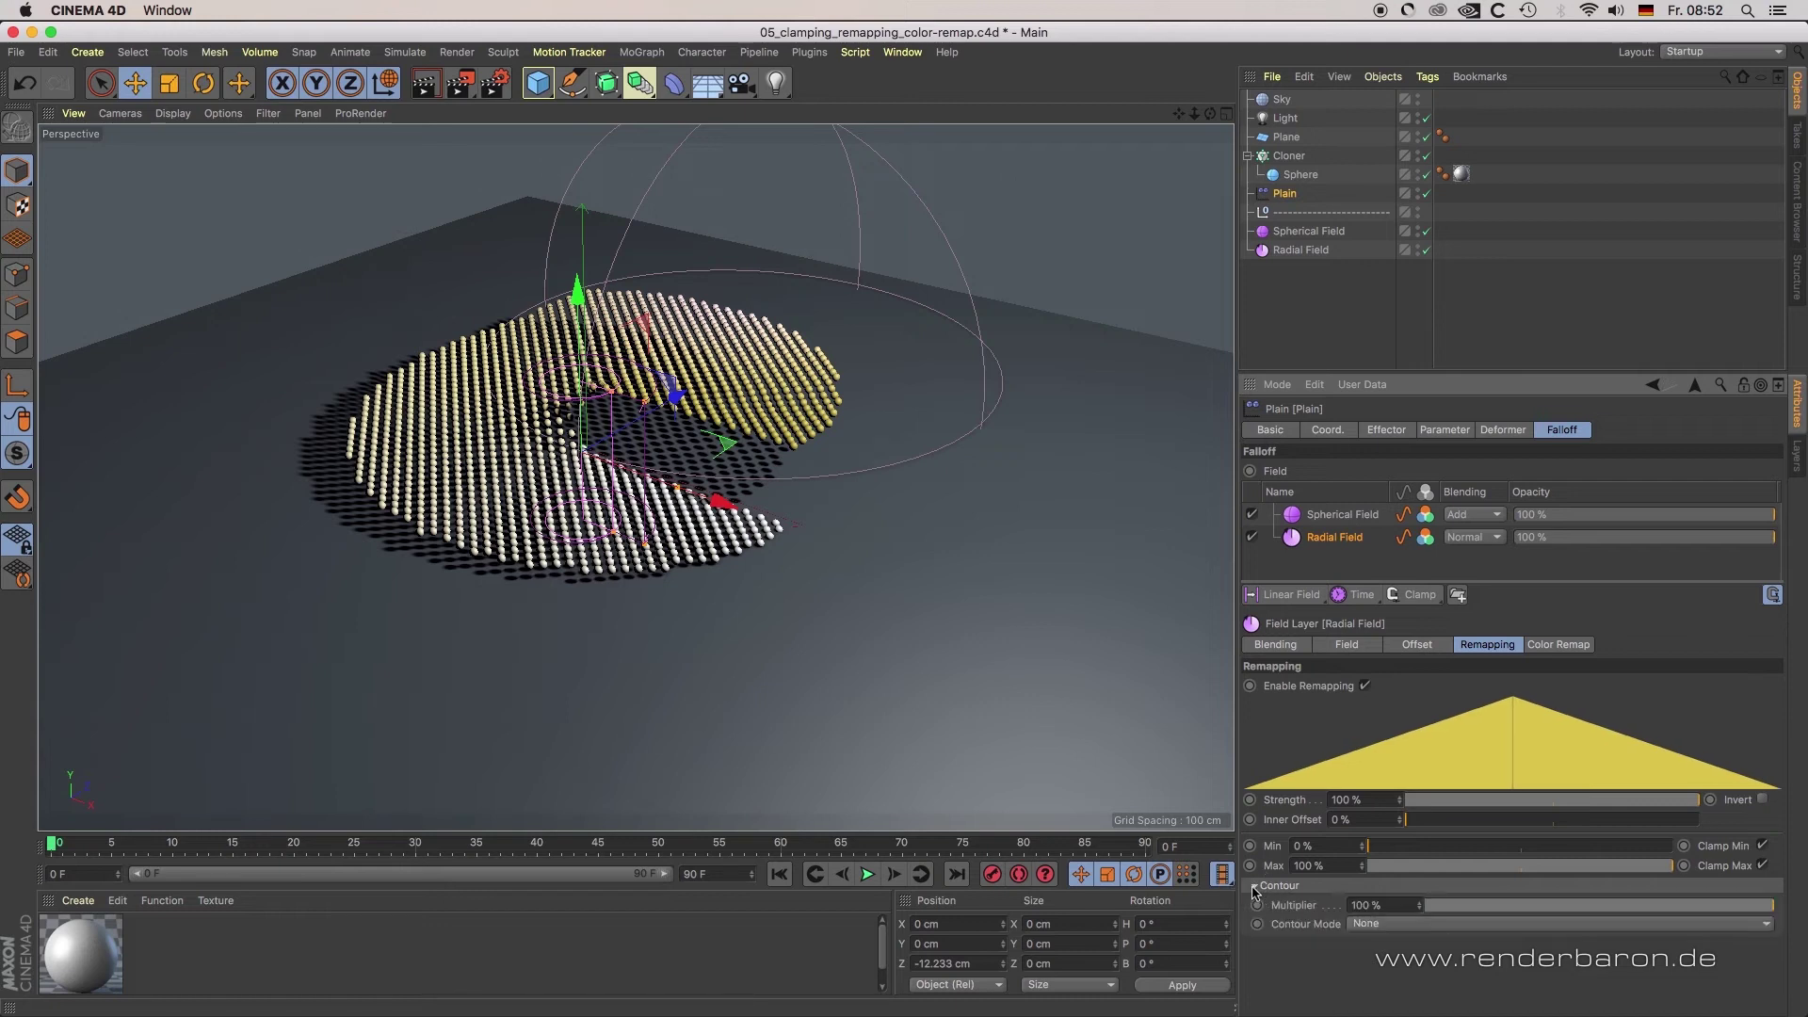
left_click(1383, 923)
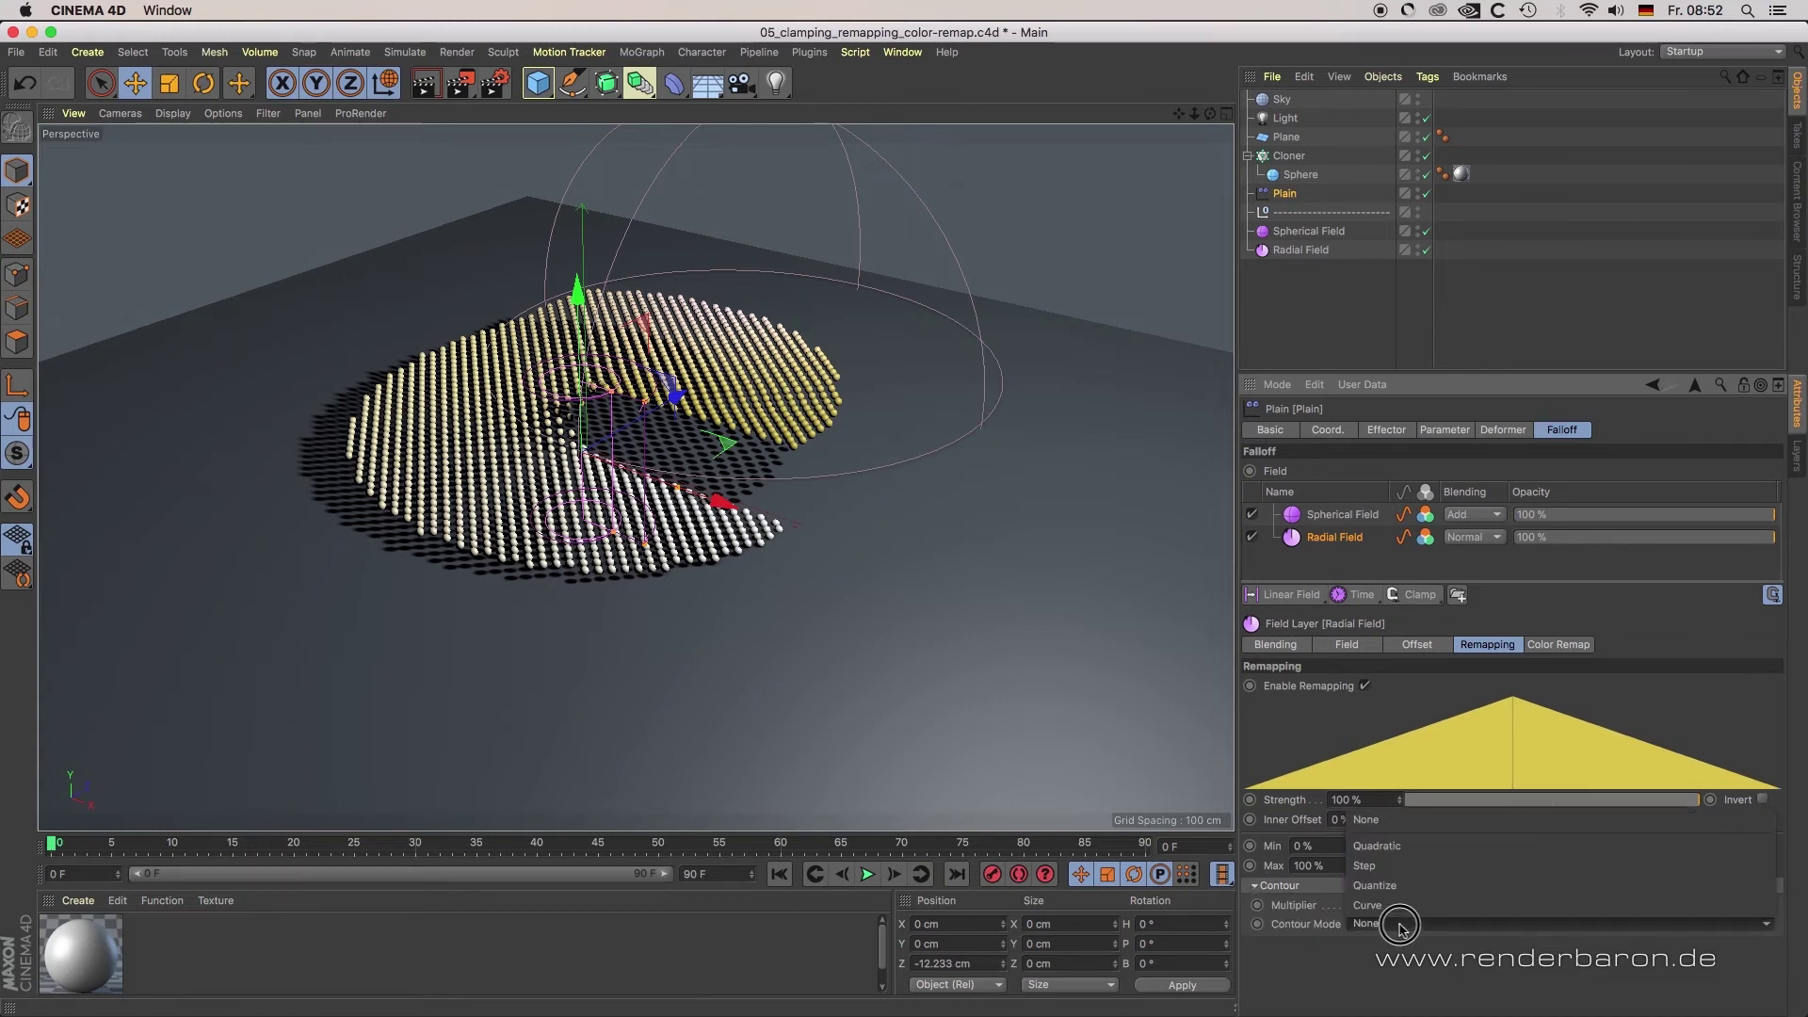
left_click(1415, 866)
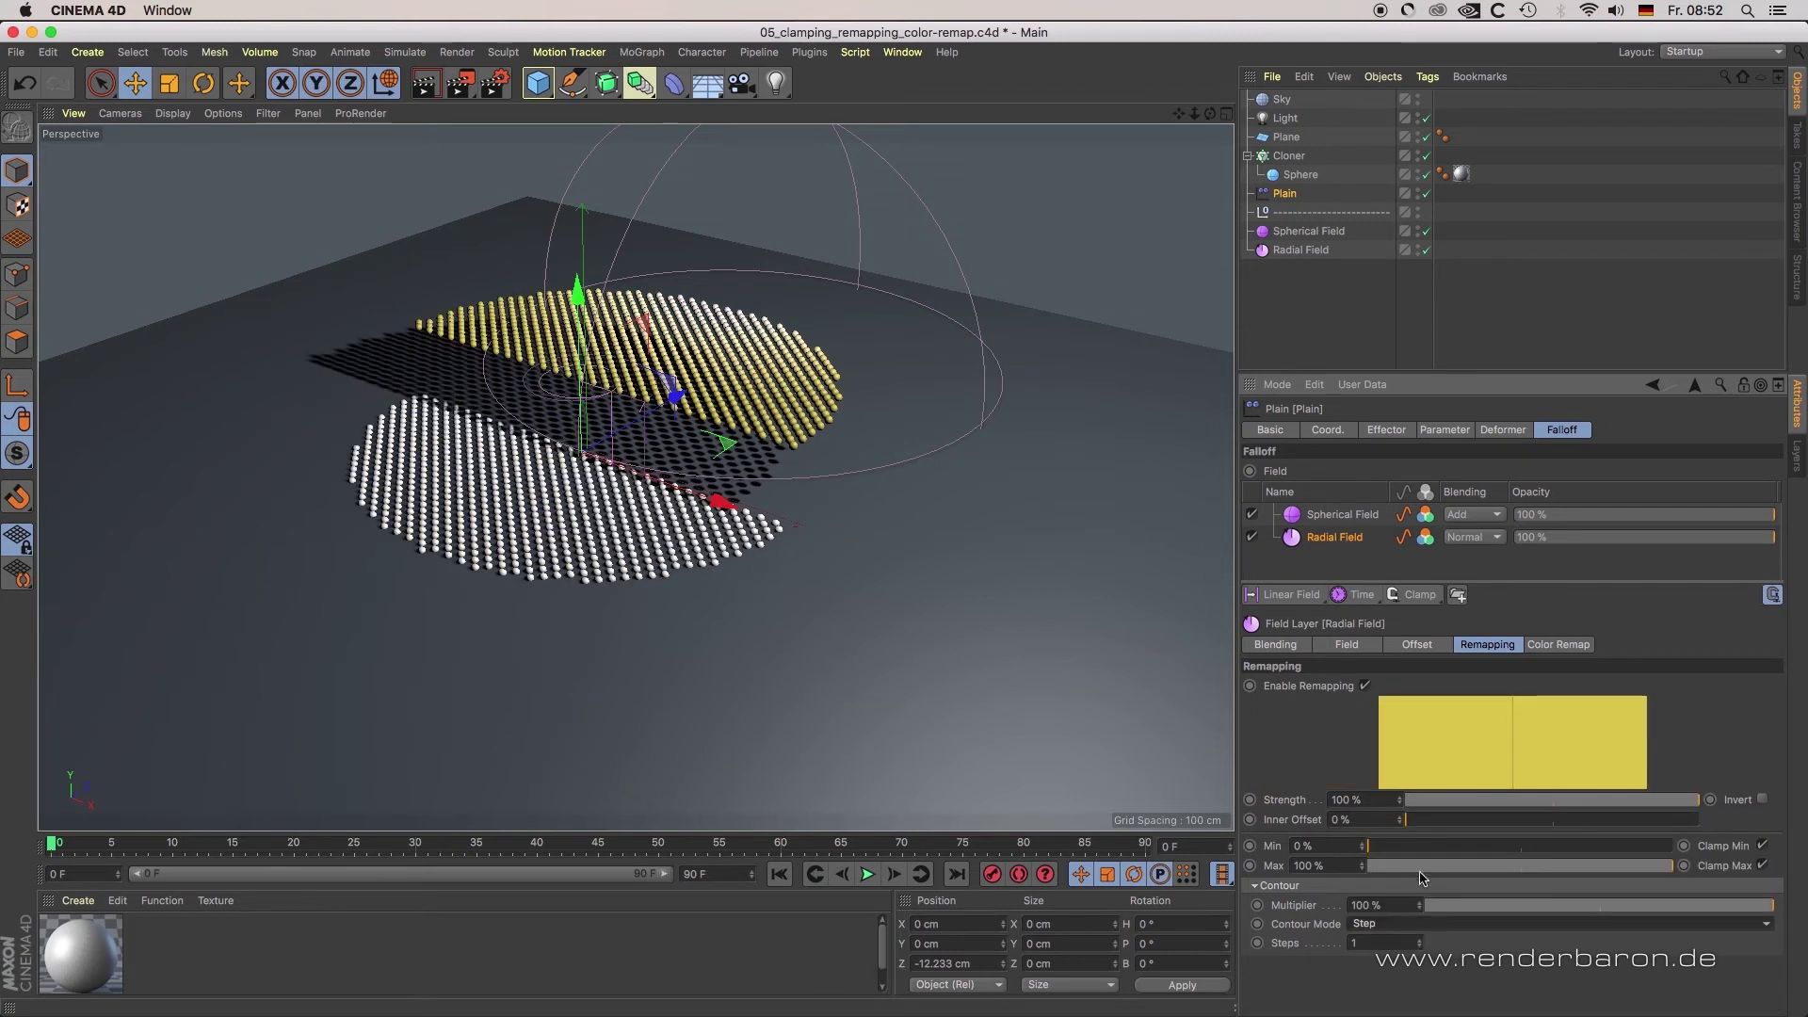
left_click(1421, 939)
left_click(1421, 940)
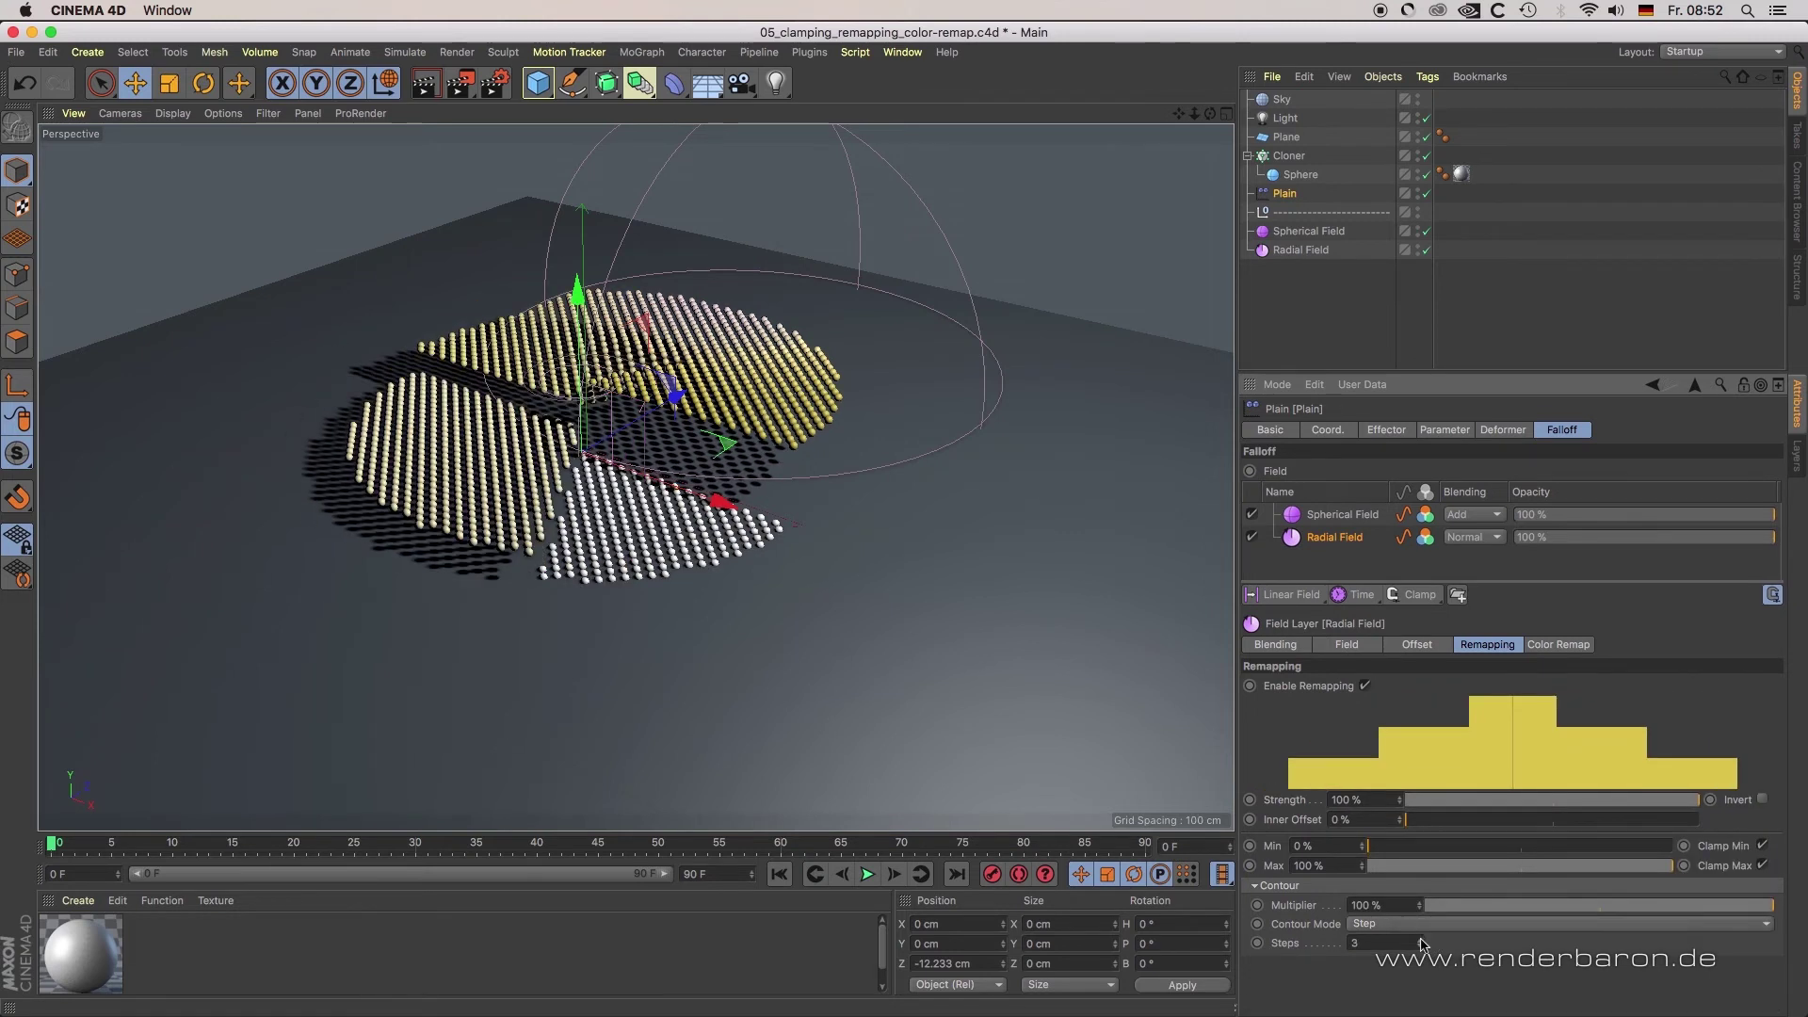
Try the Quantize contour mode, set the Radial Field layer's contour mode to Curve and reveal its spline
left_click(1423, 927)
left_click(1423, 885)
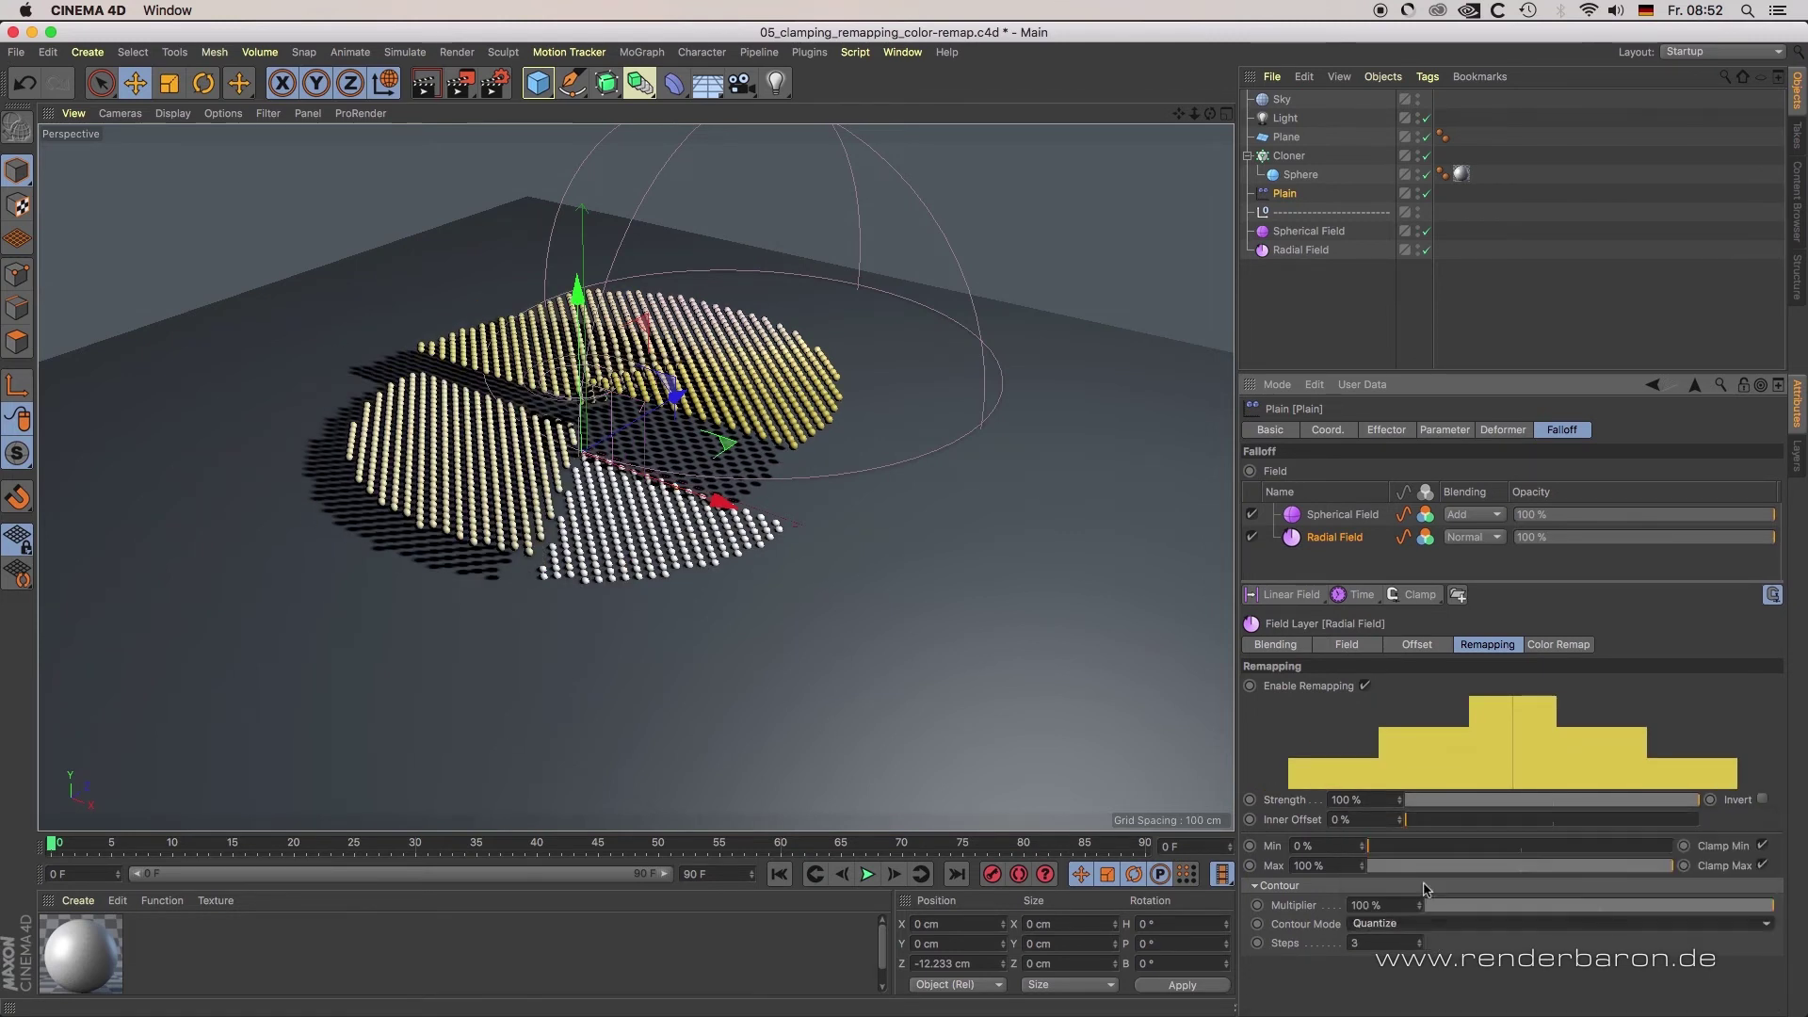
left_click(1426, 926)
left_click(1424, 905)
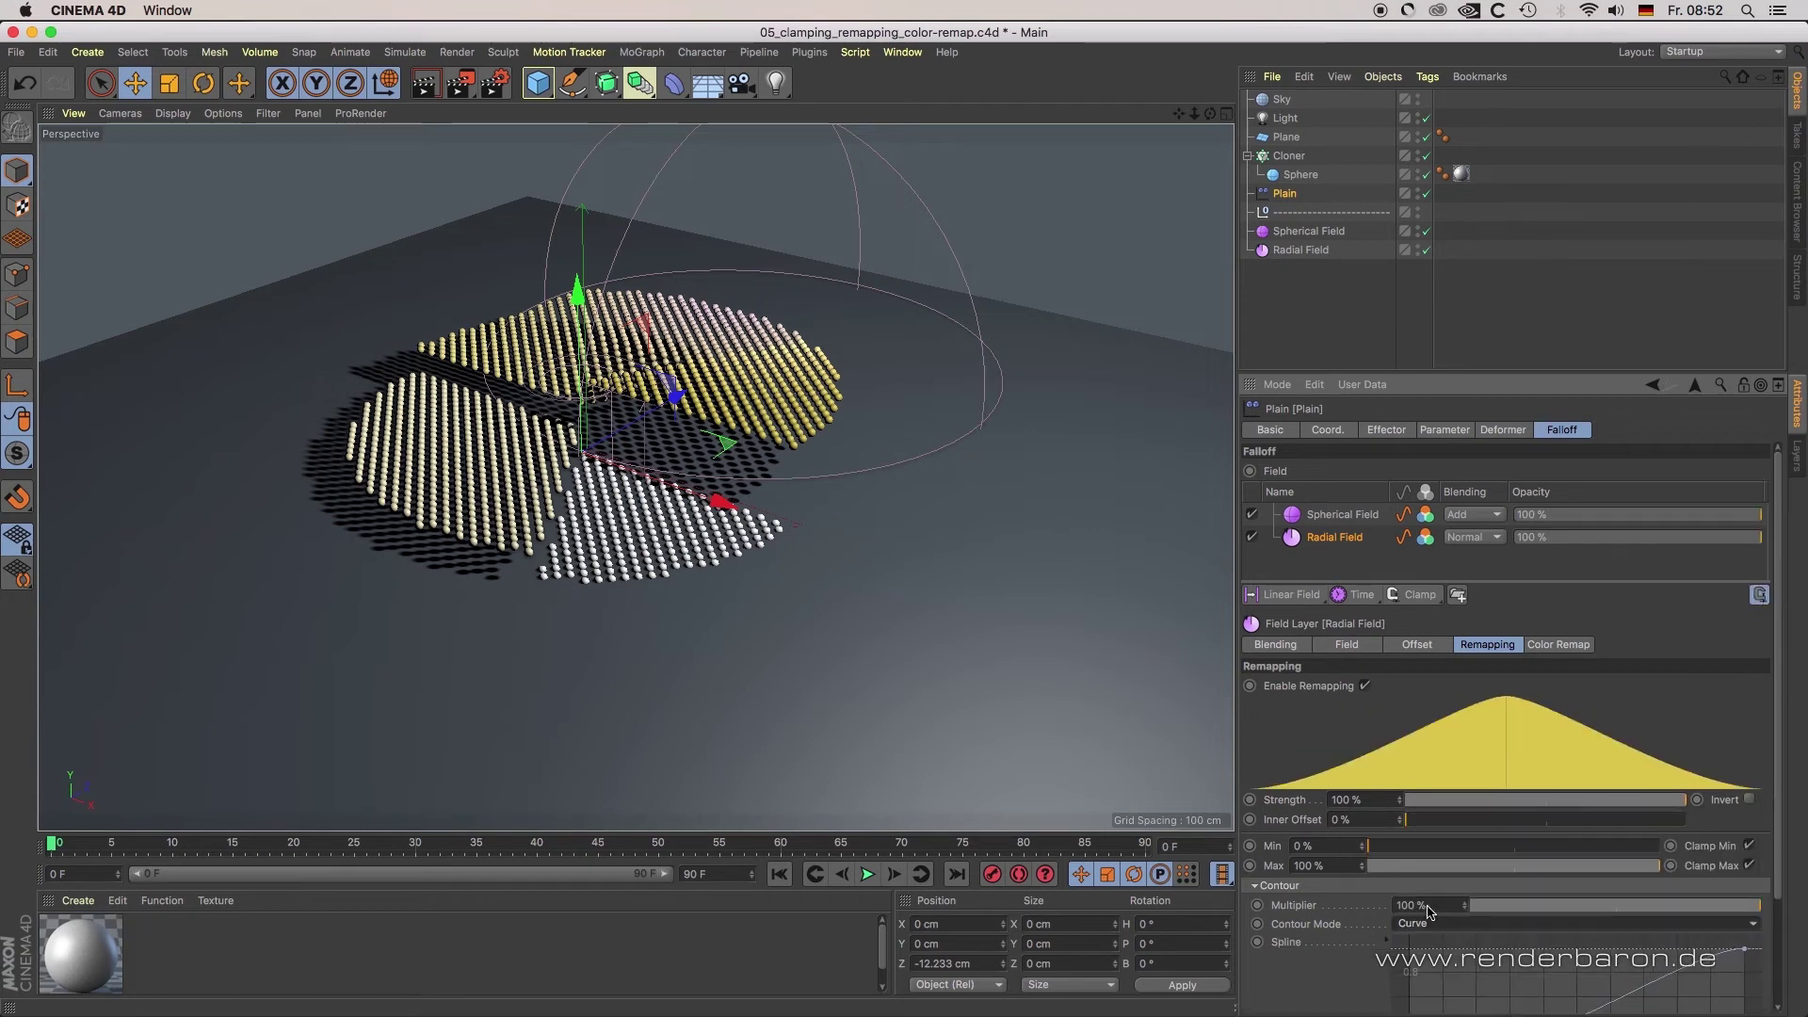
left_click_drag(1497, 372, 1511, 262)
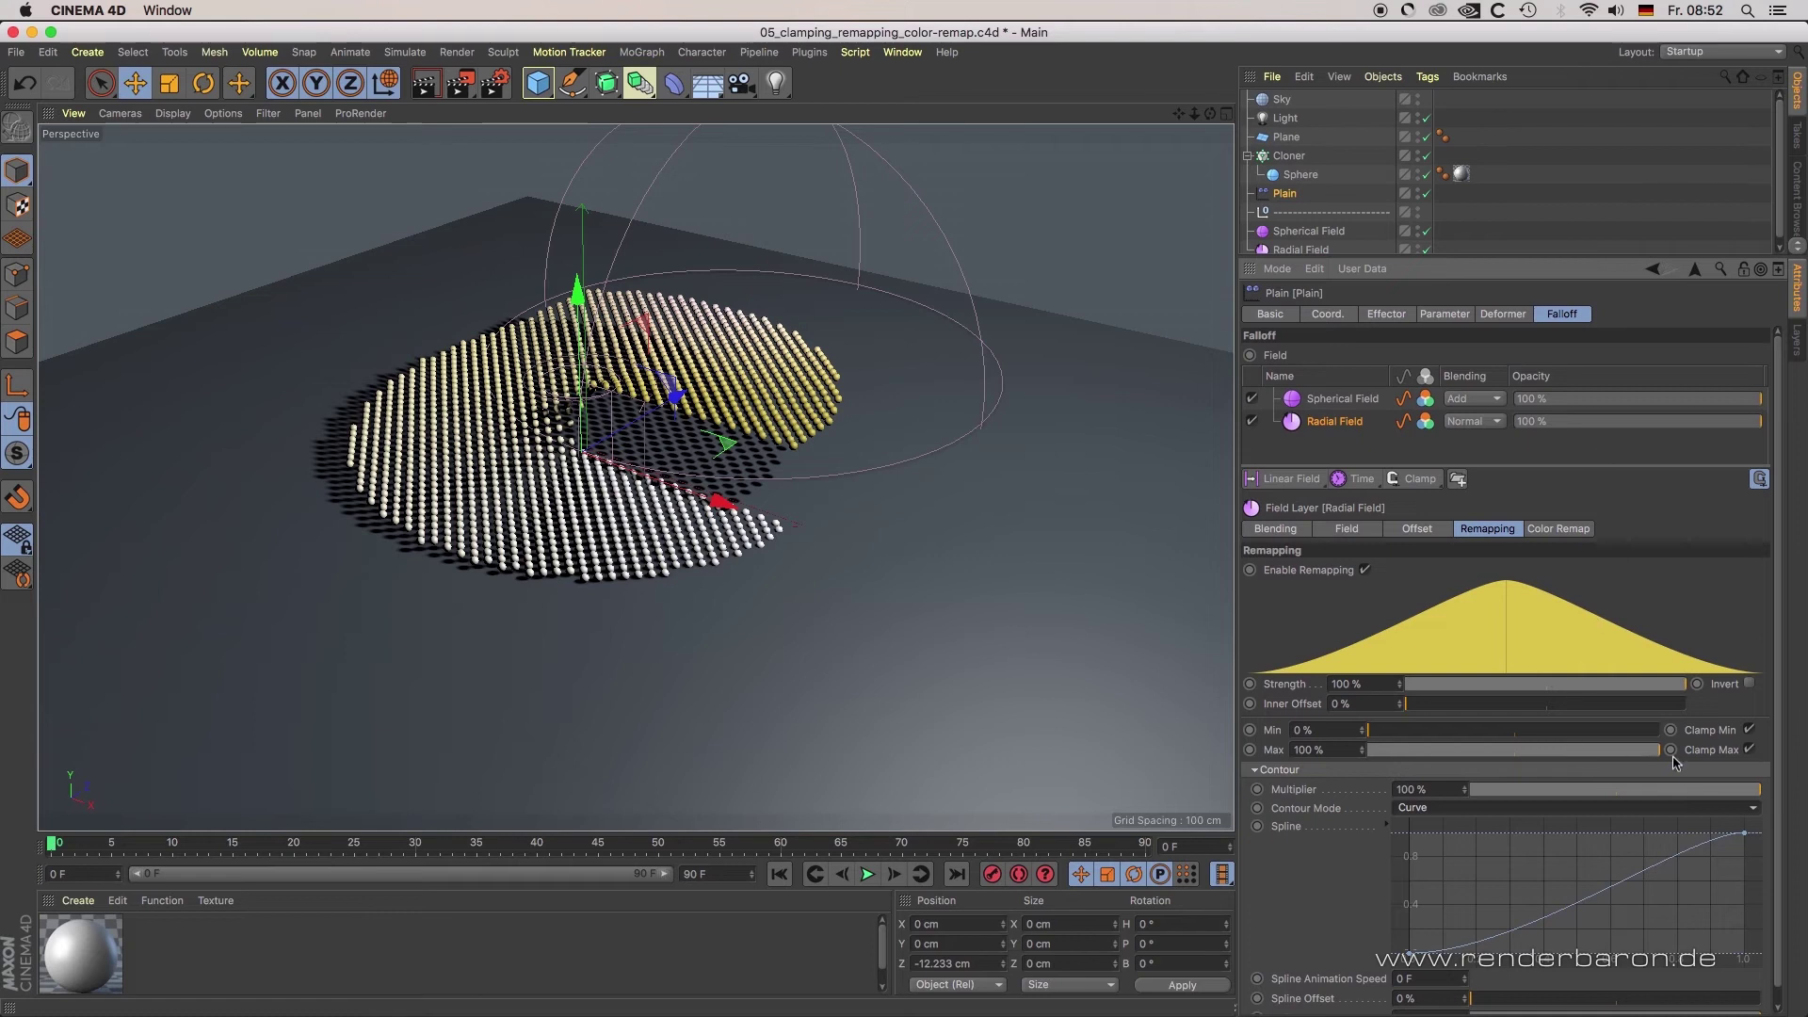
mouse_move(1612, 683)
left_mouse_down()
mouse_move(1573, 686)
mouse_move(1706, 687)
left_mouse_up()
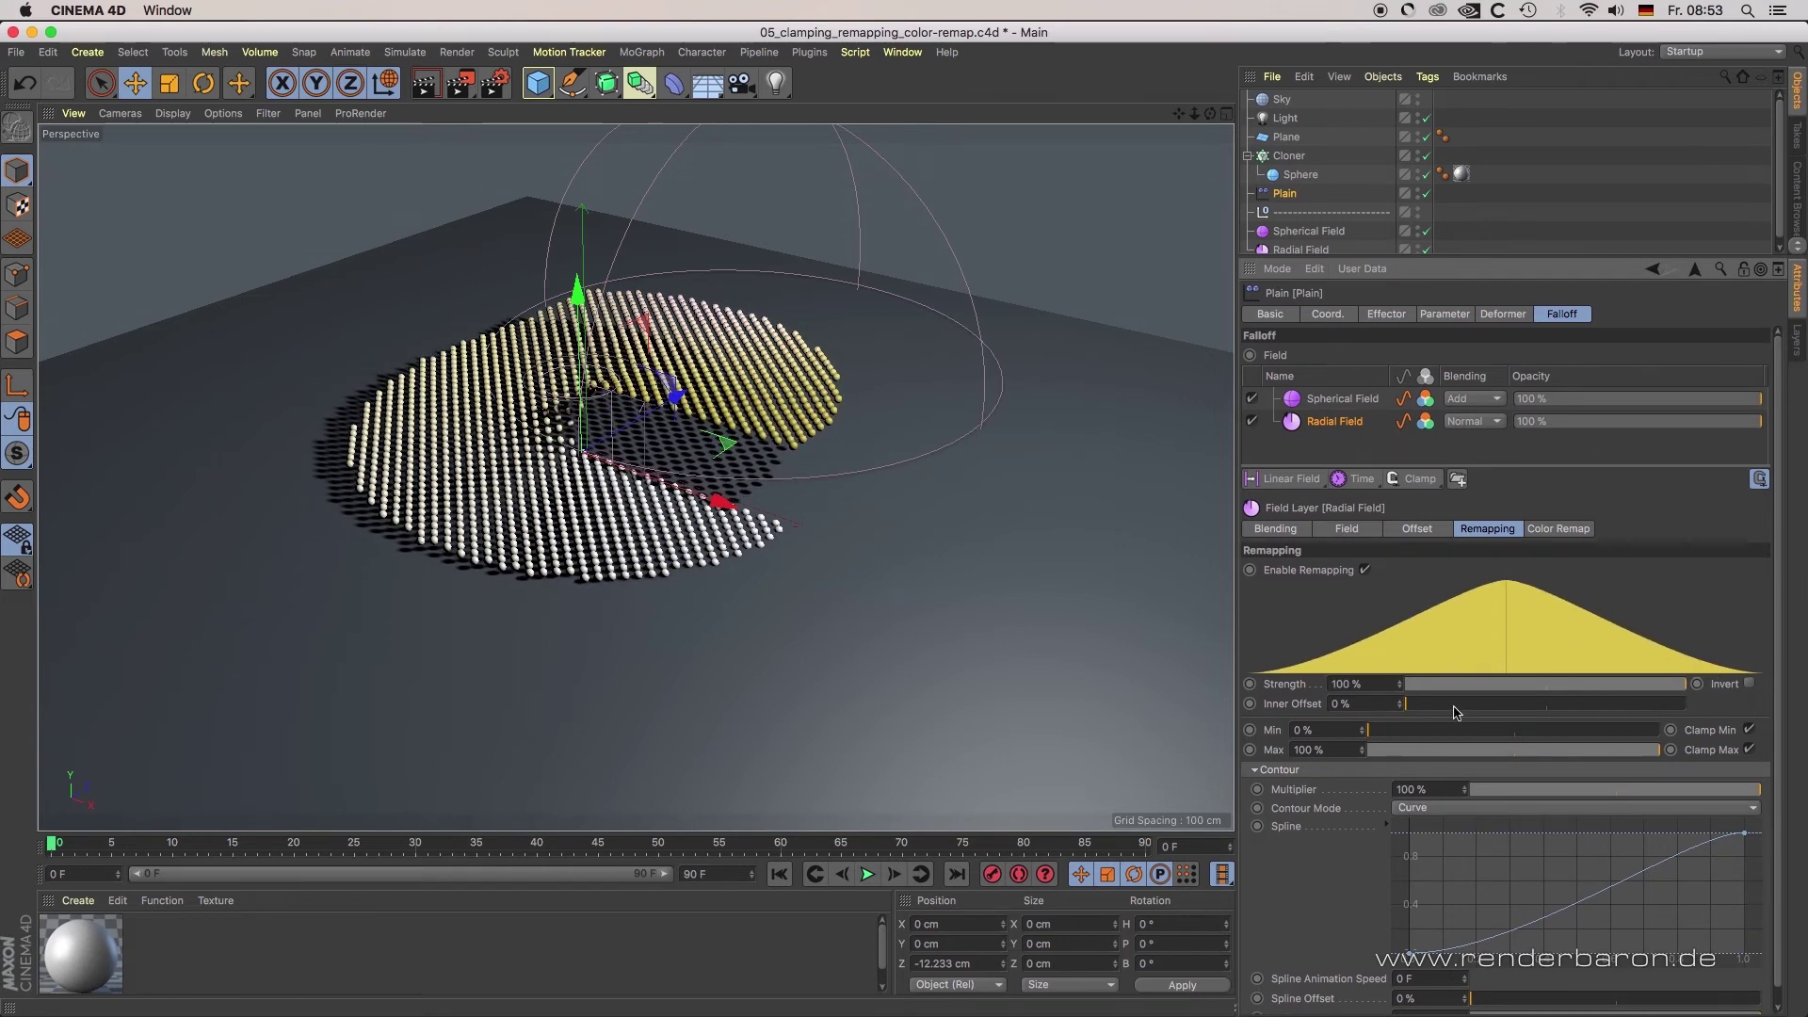
mouse_move(1421, 708)
left_mouse_down()
mouse_move(1575, 708)
mouse_move(1384, 717)
mouse_move(1386, 732)
mouse_move(1465, 732)
mouse_move(1328, 744)
left_mouse_up()
mouse_move(1650, 753)
left_mouse_down()
mouse_move(1568, 761)
mouse_move(1658, 753)
mouse_move(1690, 792)
mouse_move(1564, 792)
mouse_move(1779, 794)
left_mouse_up()
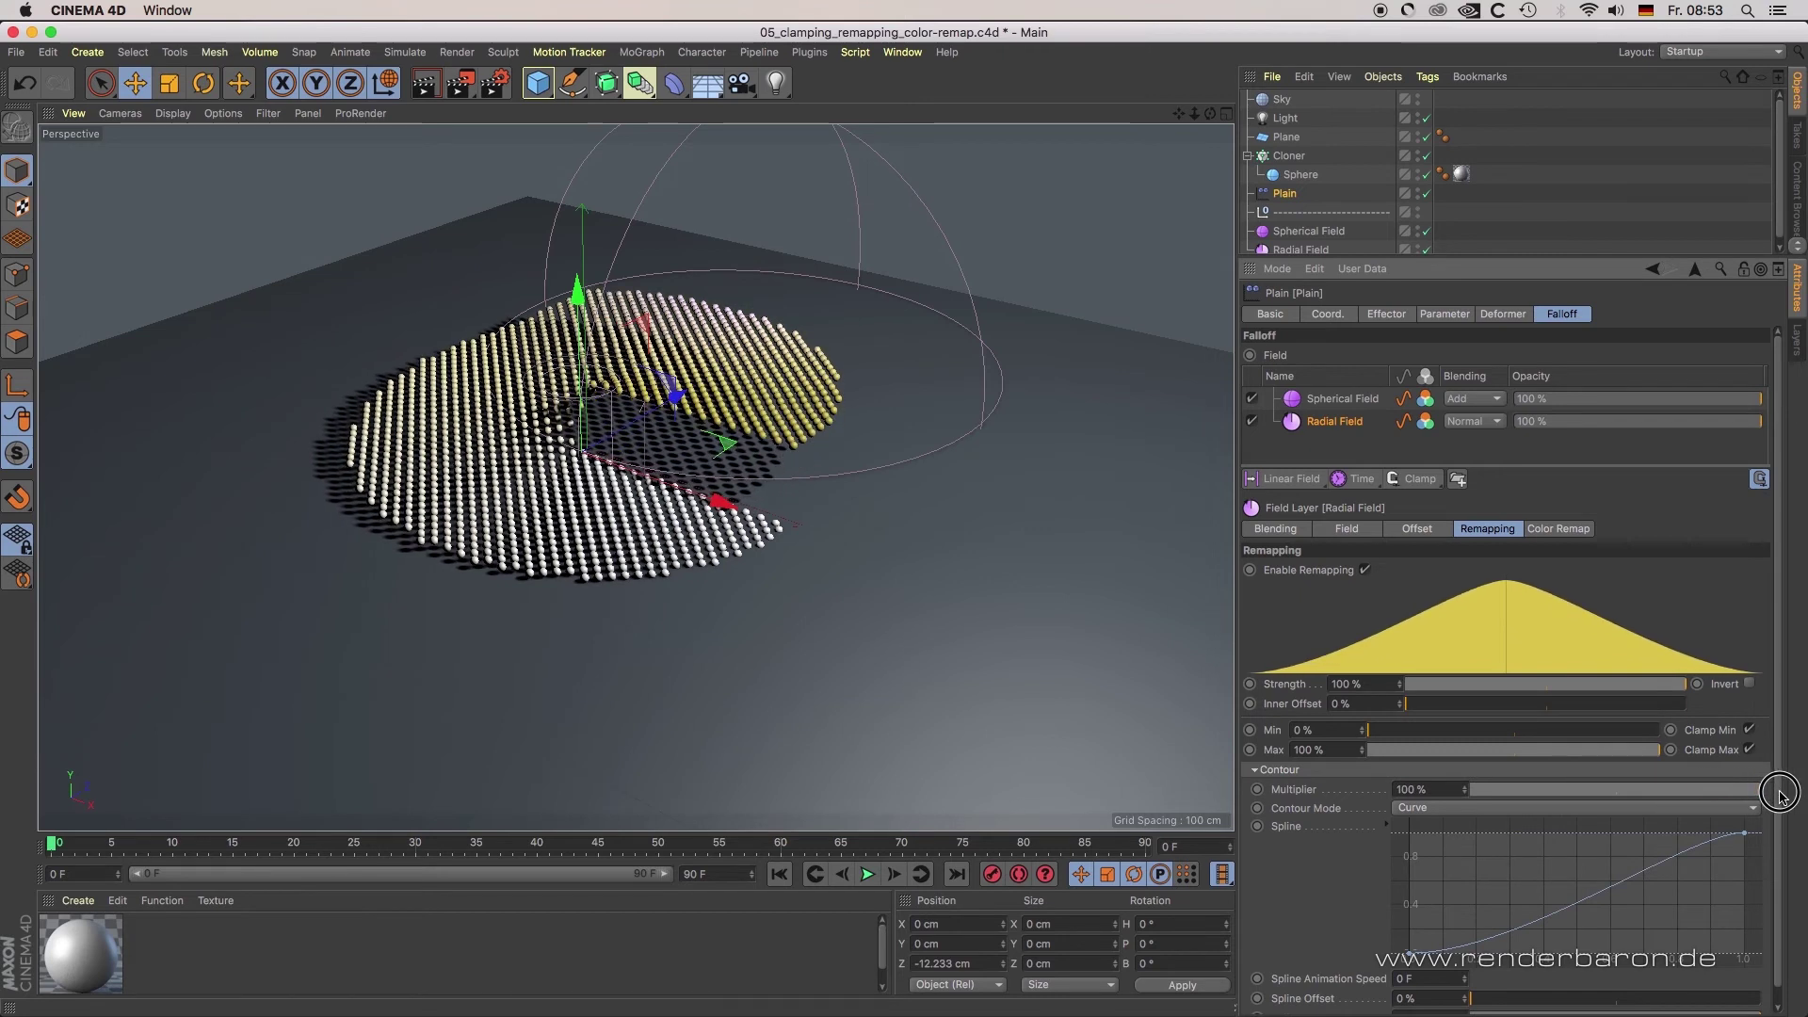
Set the Radial Field layer's color remap mode to Gradient
left_click(1581, 530)
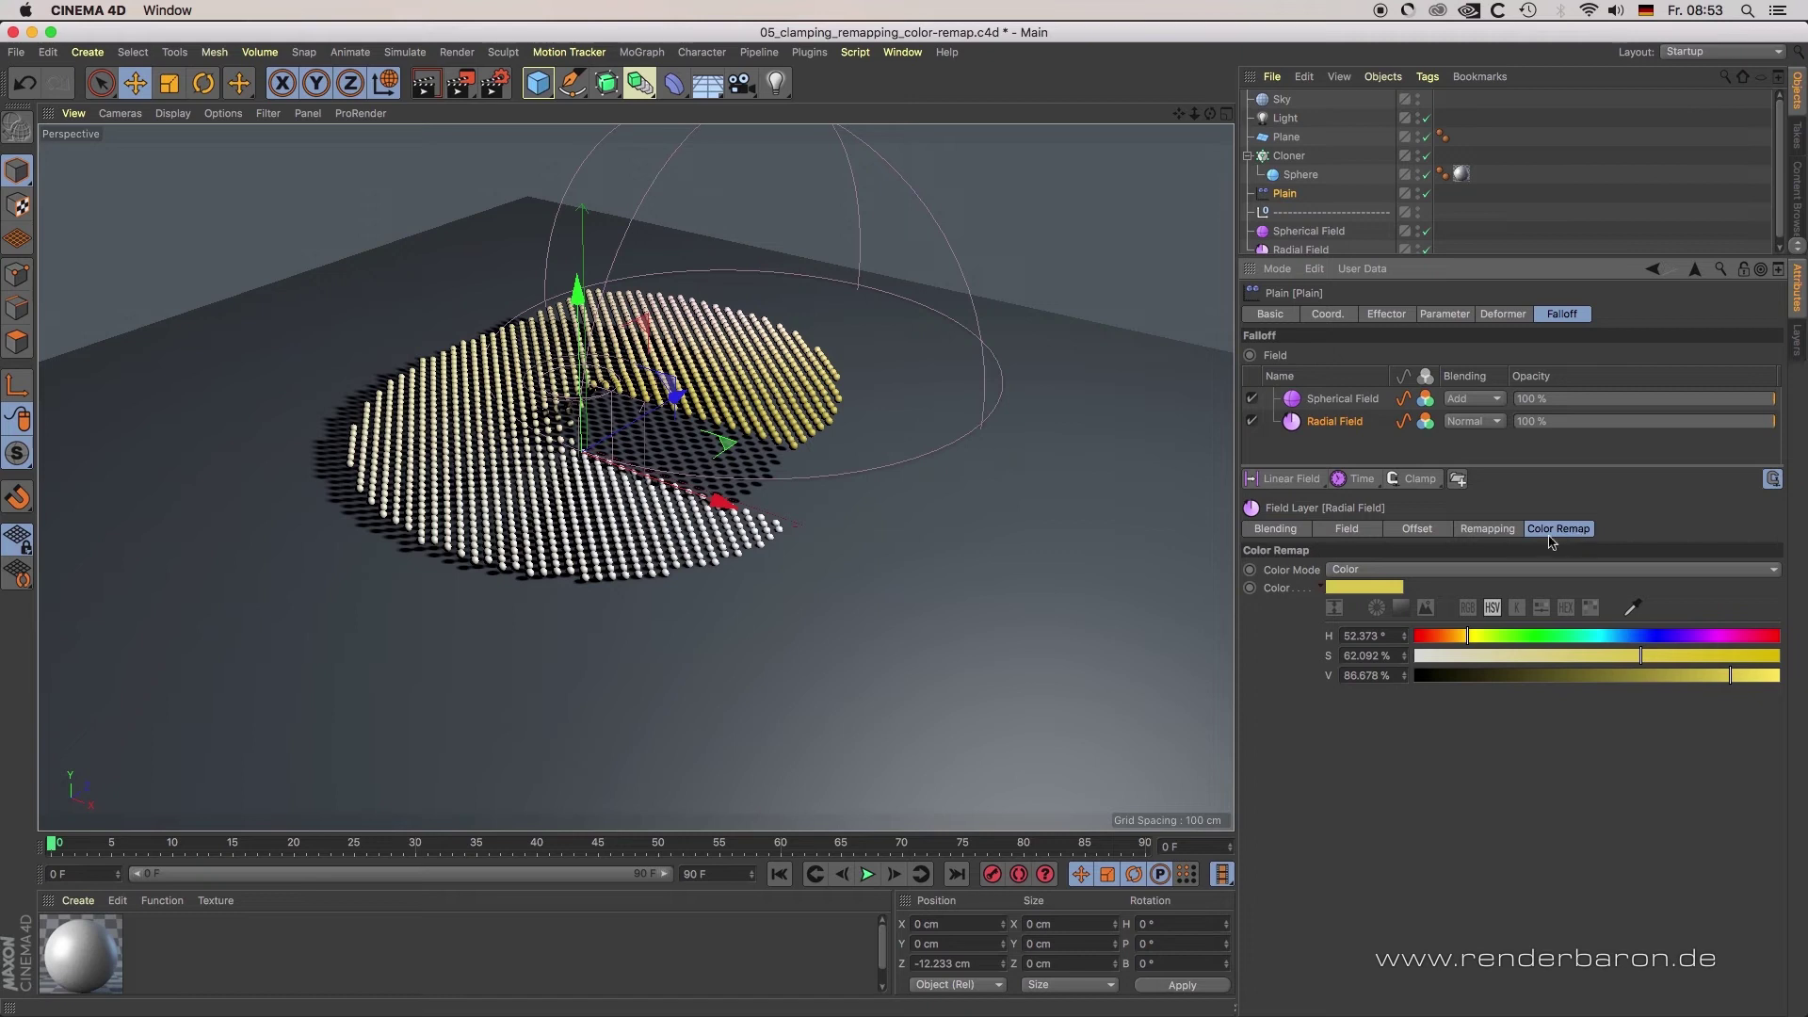
mouse_move(1391, 593)
left_click(1432, 573)
left_click(1432, 573)
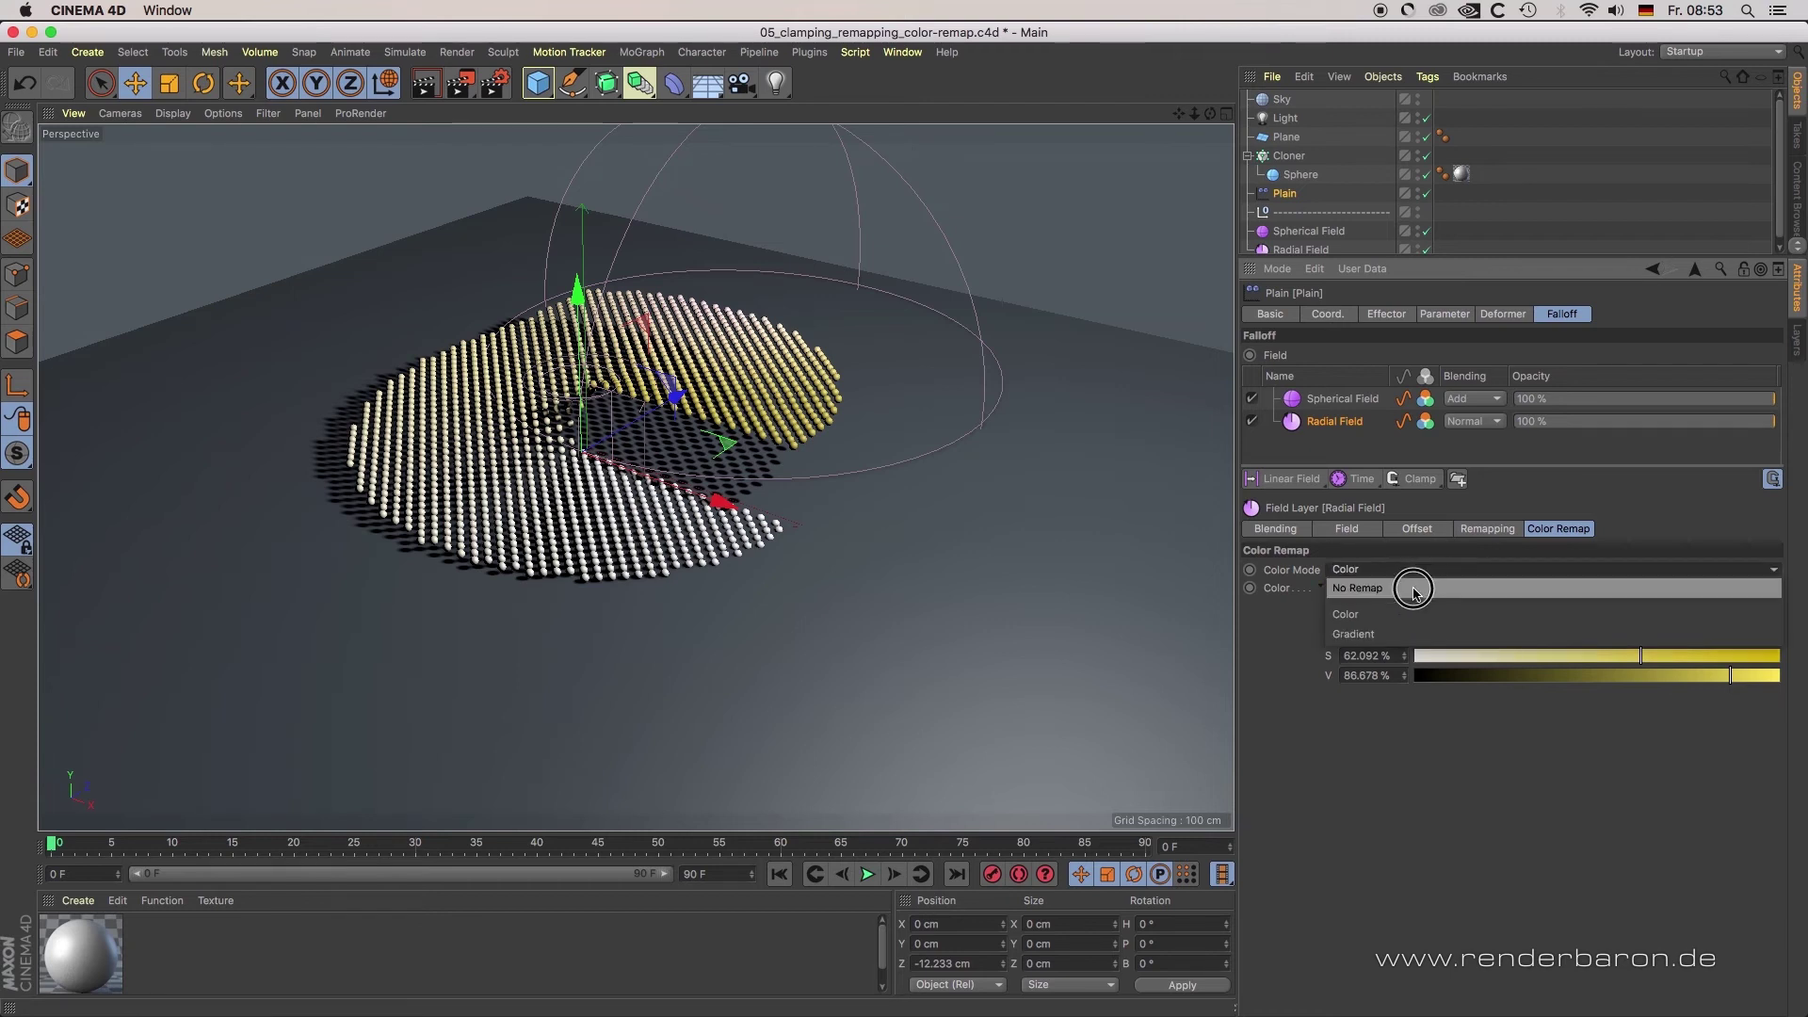
left_click(1400, 633)
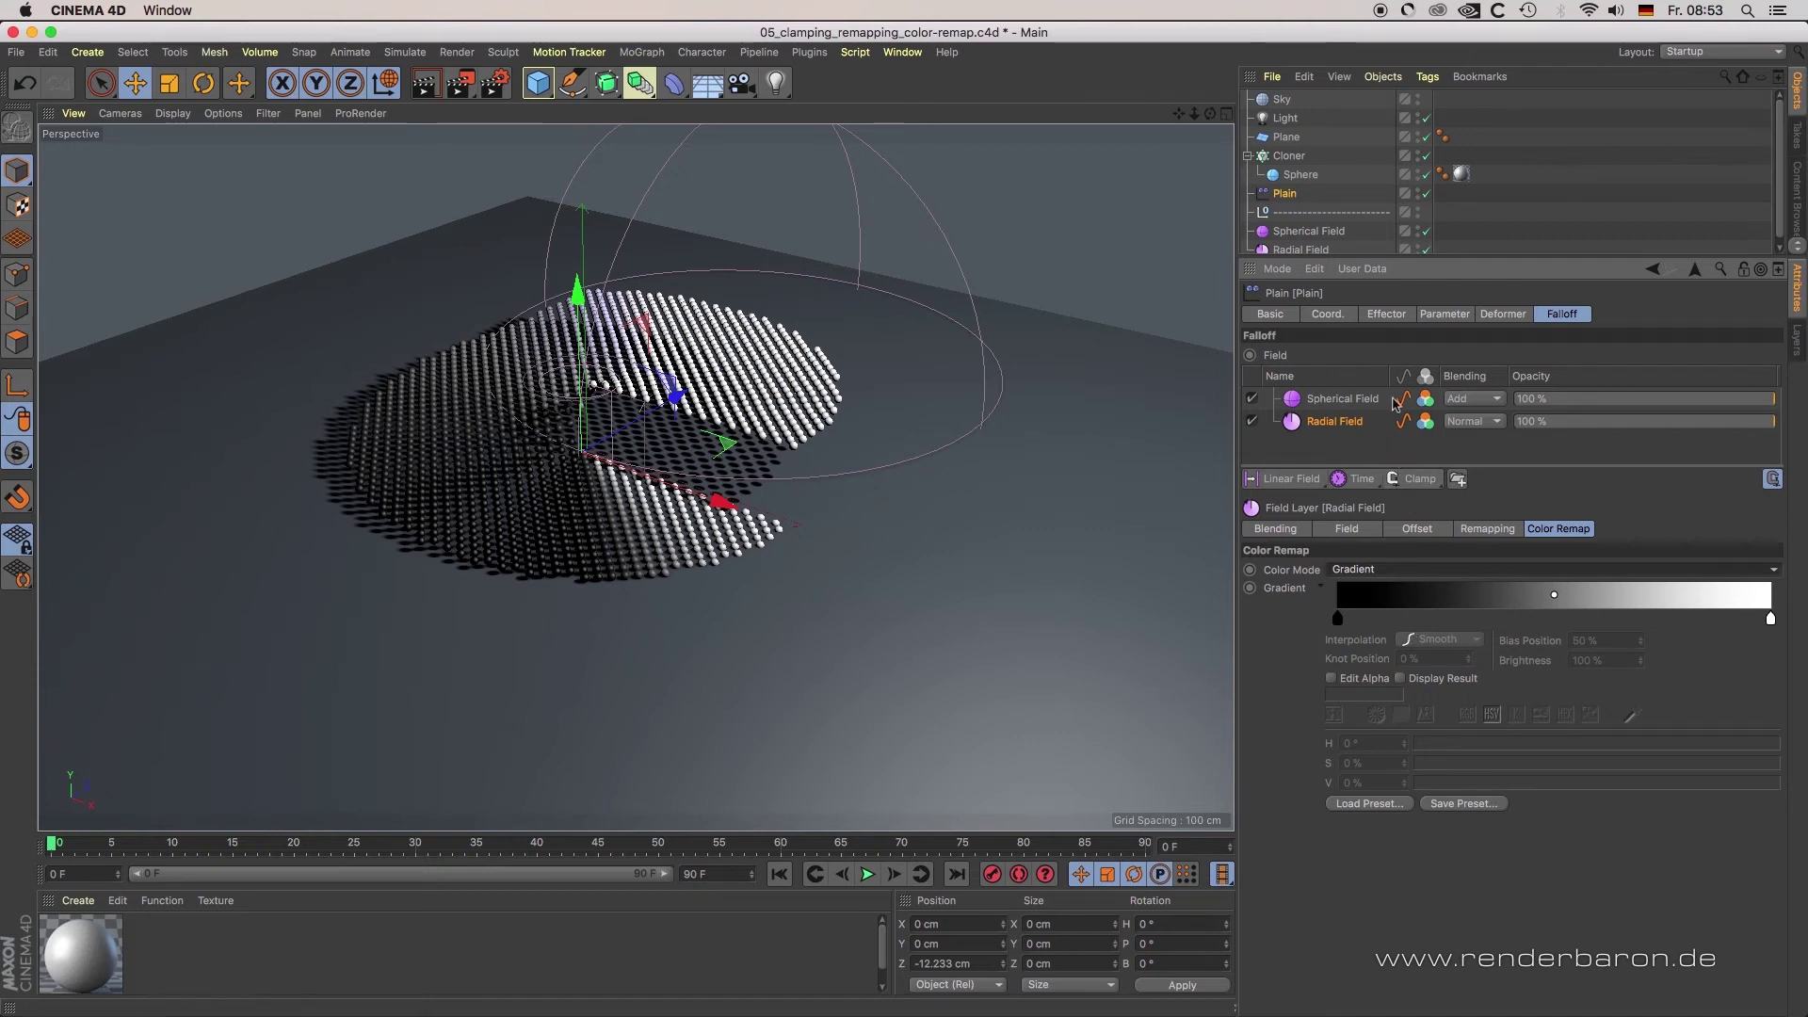
Set the Cloner's Use Color option to On in its basic properties
left_click(1290, 157)
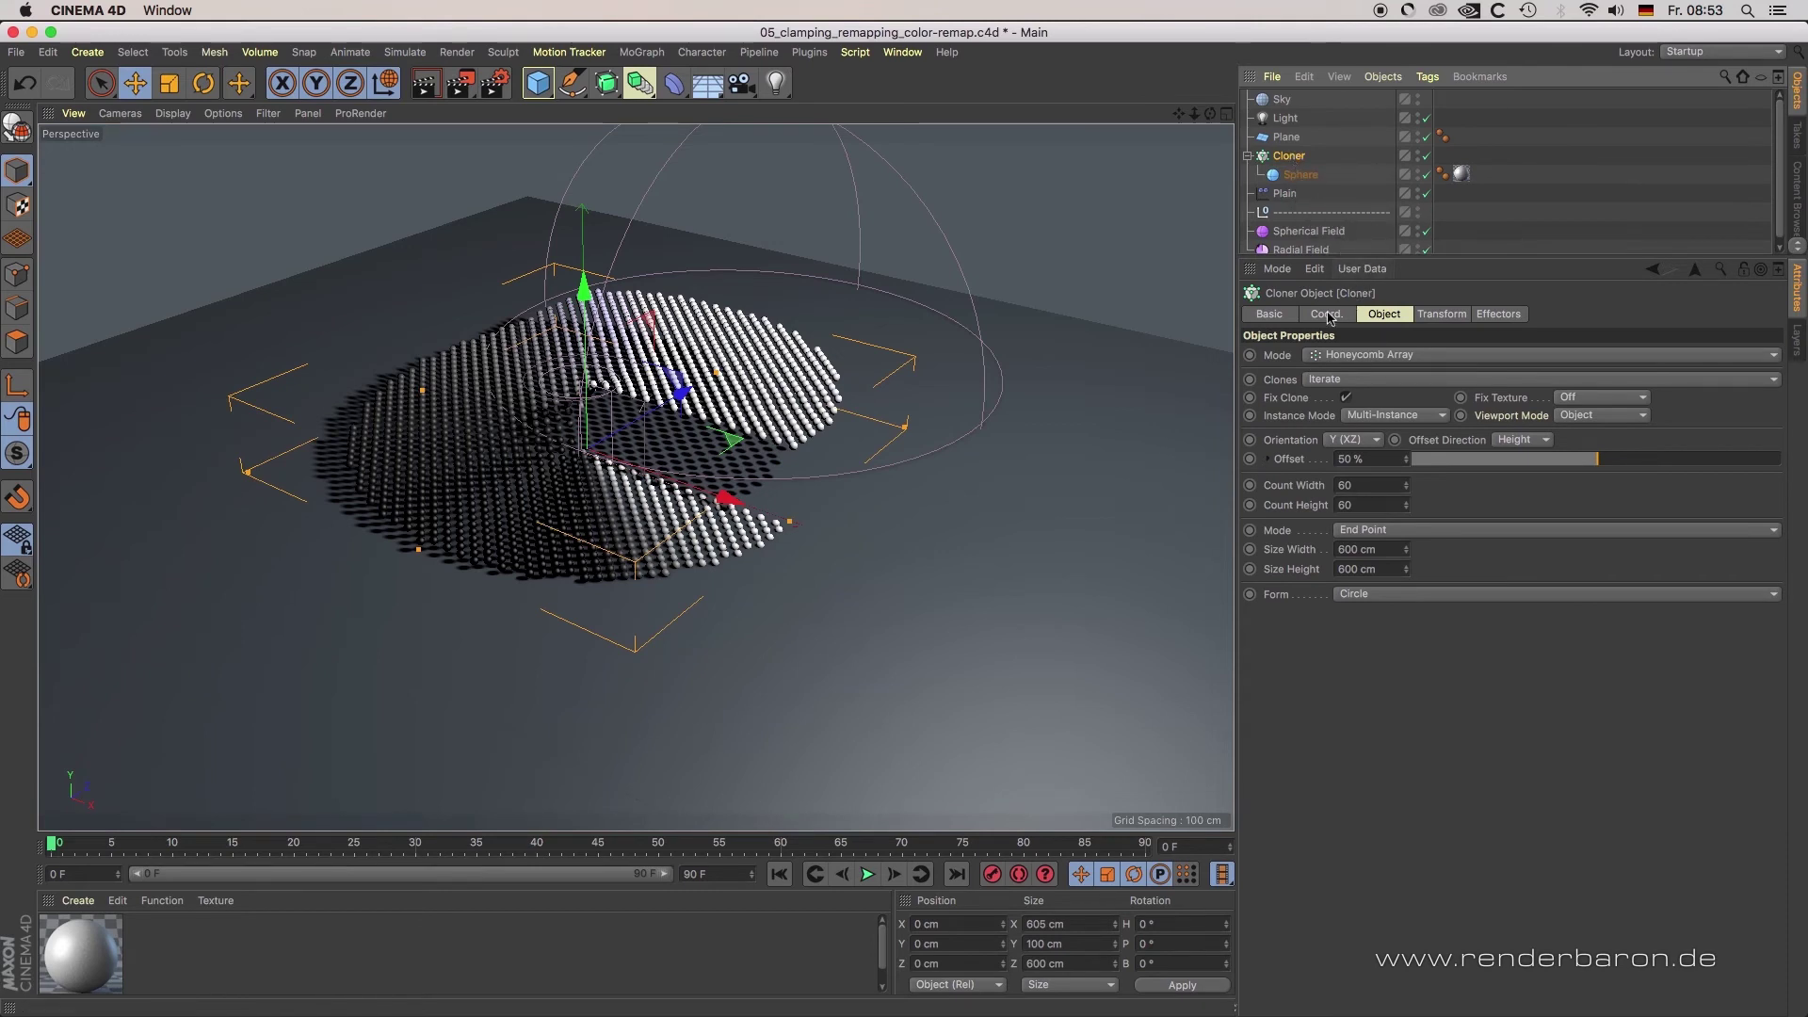
left_click(1279, 317)
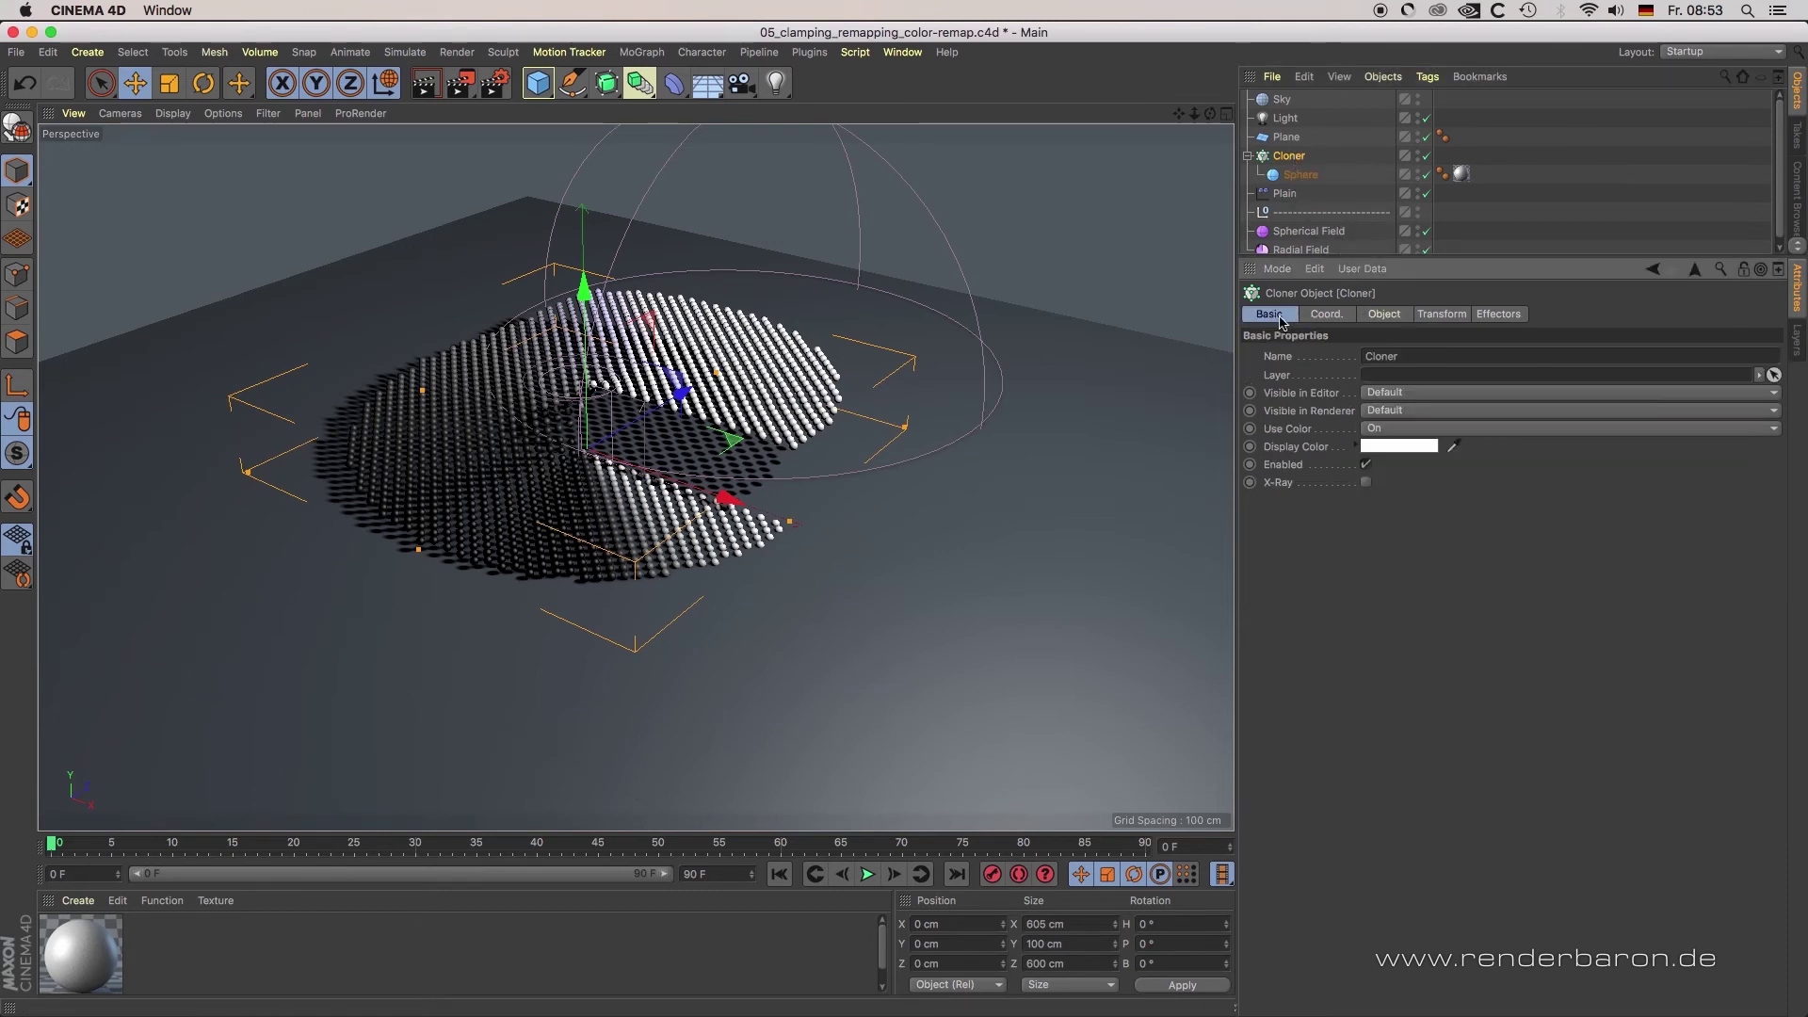
left_click(1381, 430)
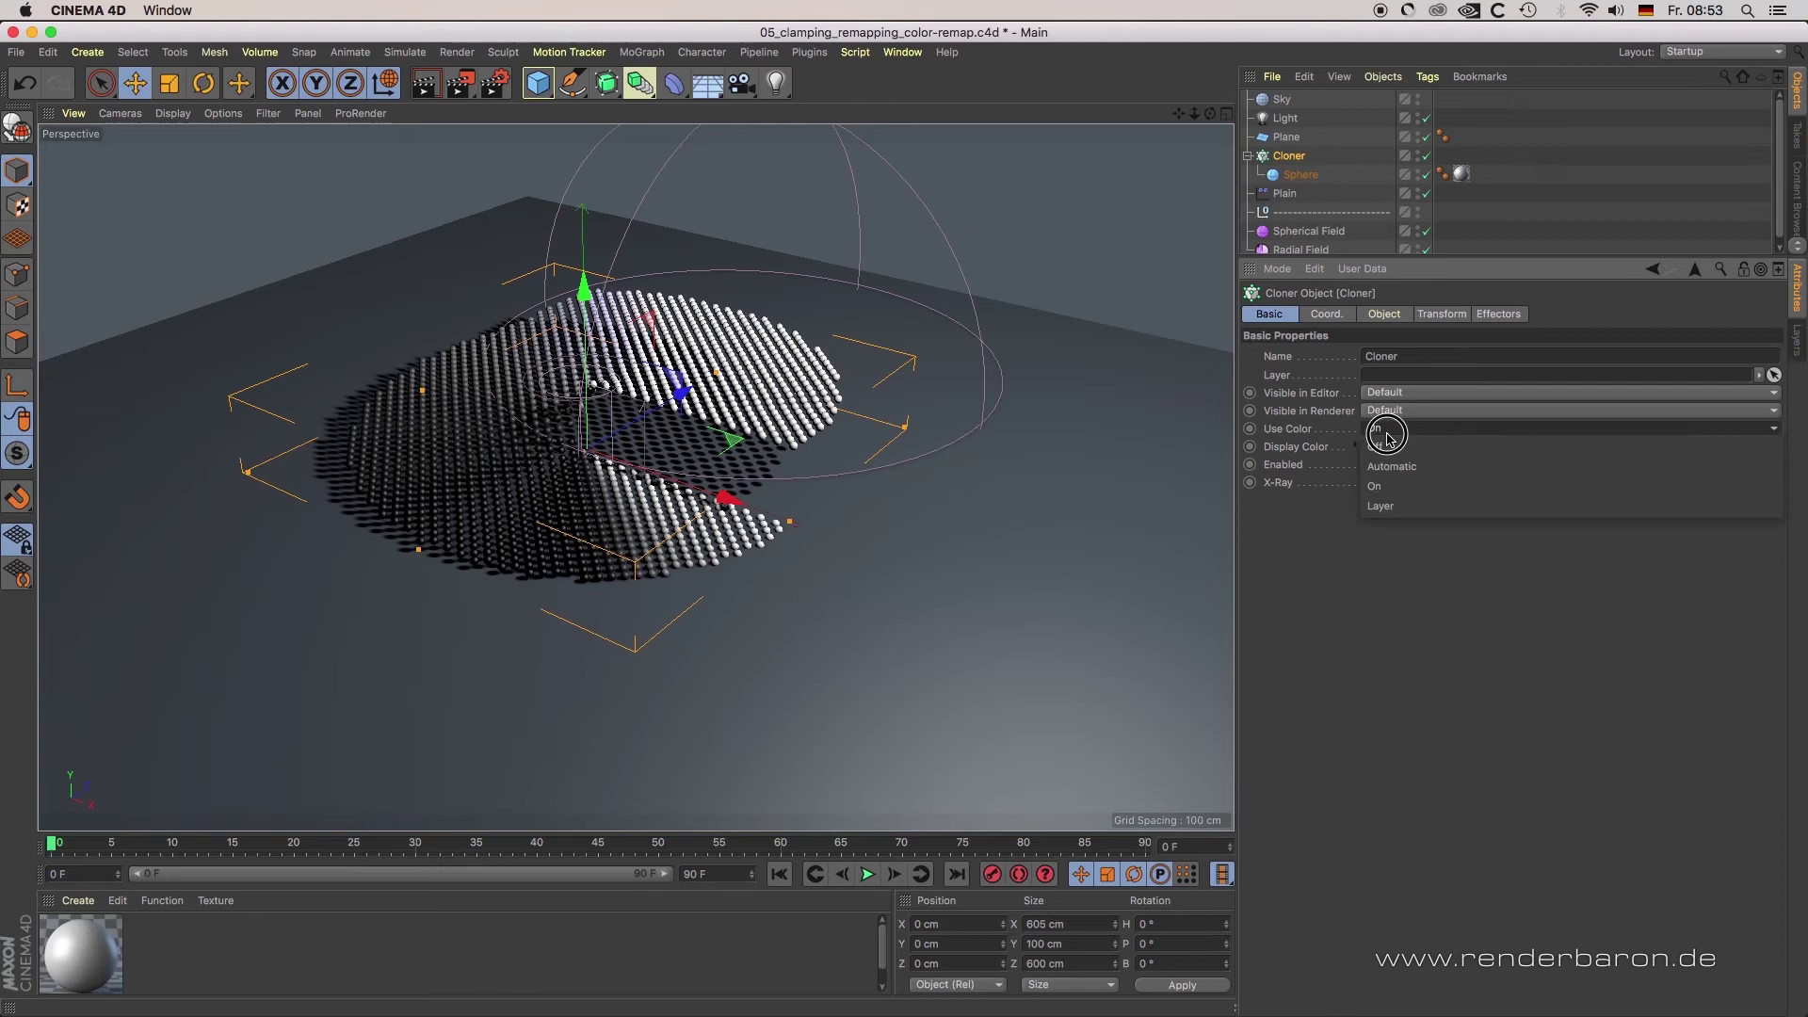
left_click(1391, 486)
Check the Plain effector's color mode among its transform and color parameters
left_click(1295, 194)
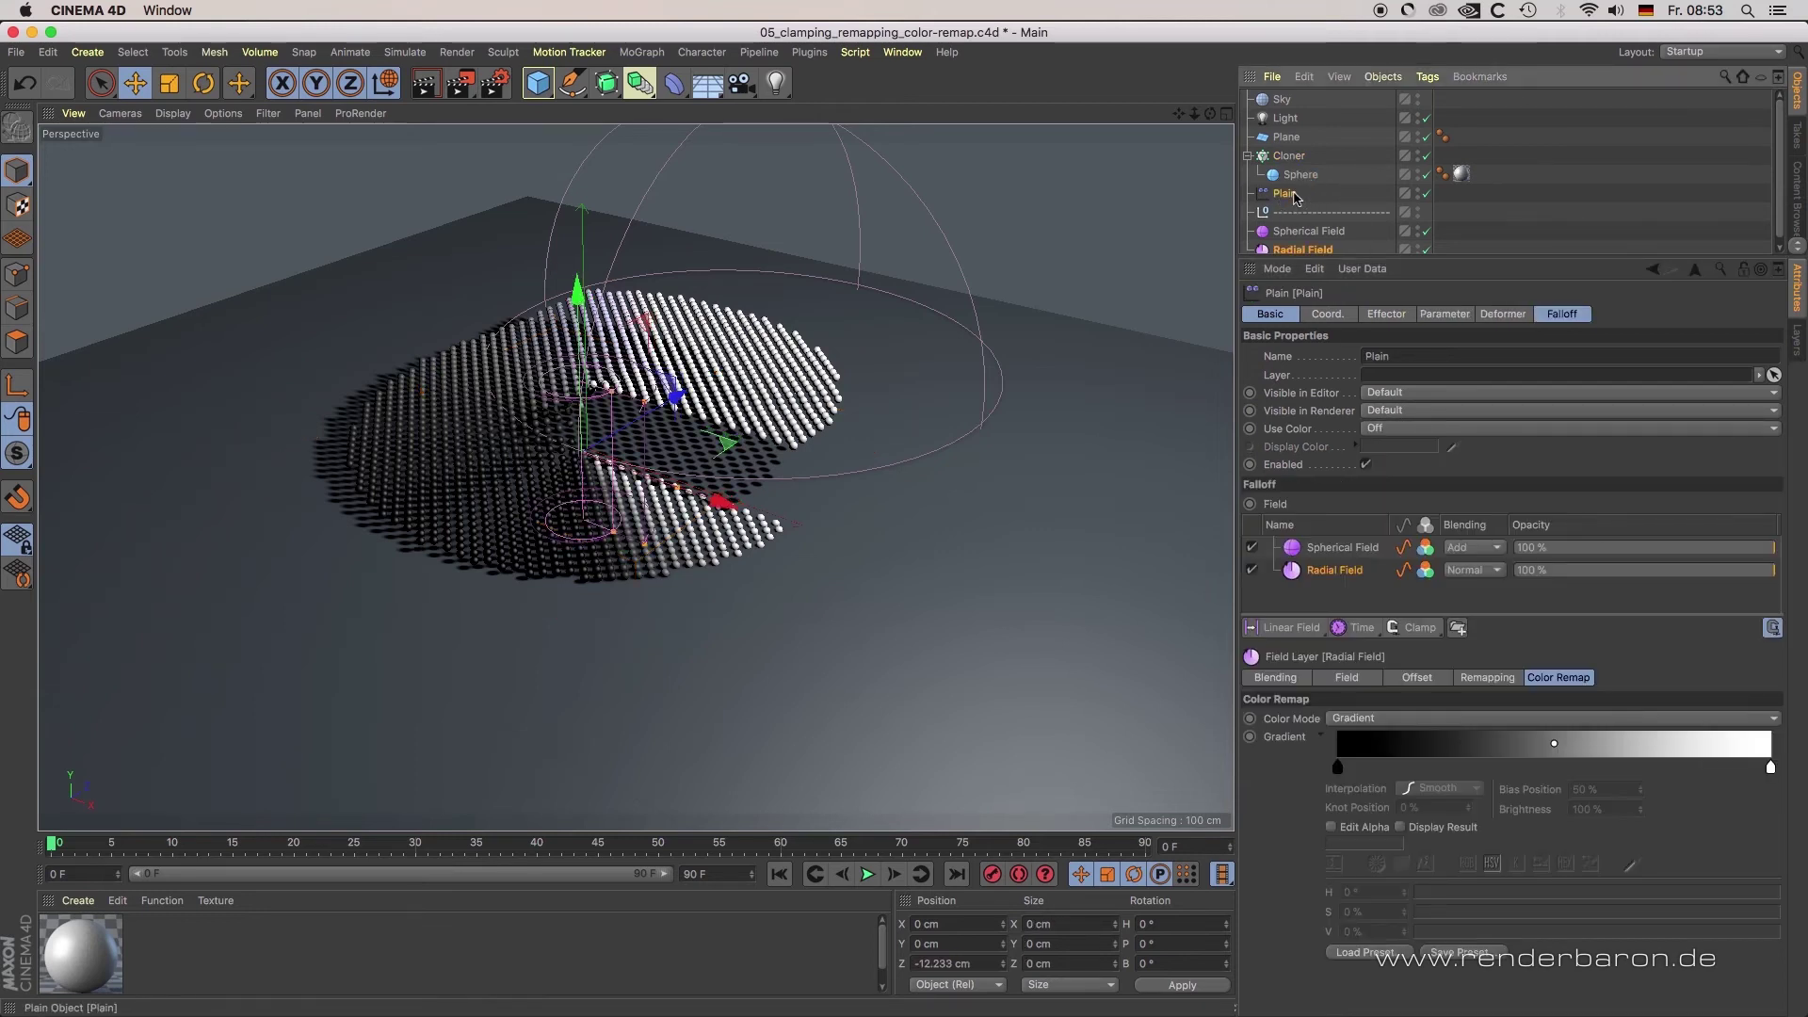
left_click(1445, 315)
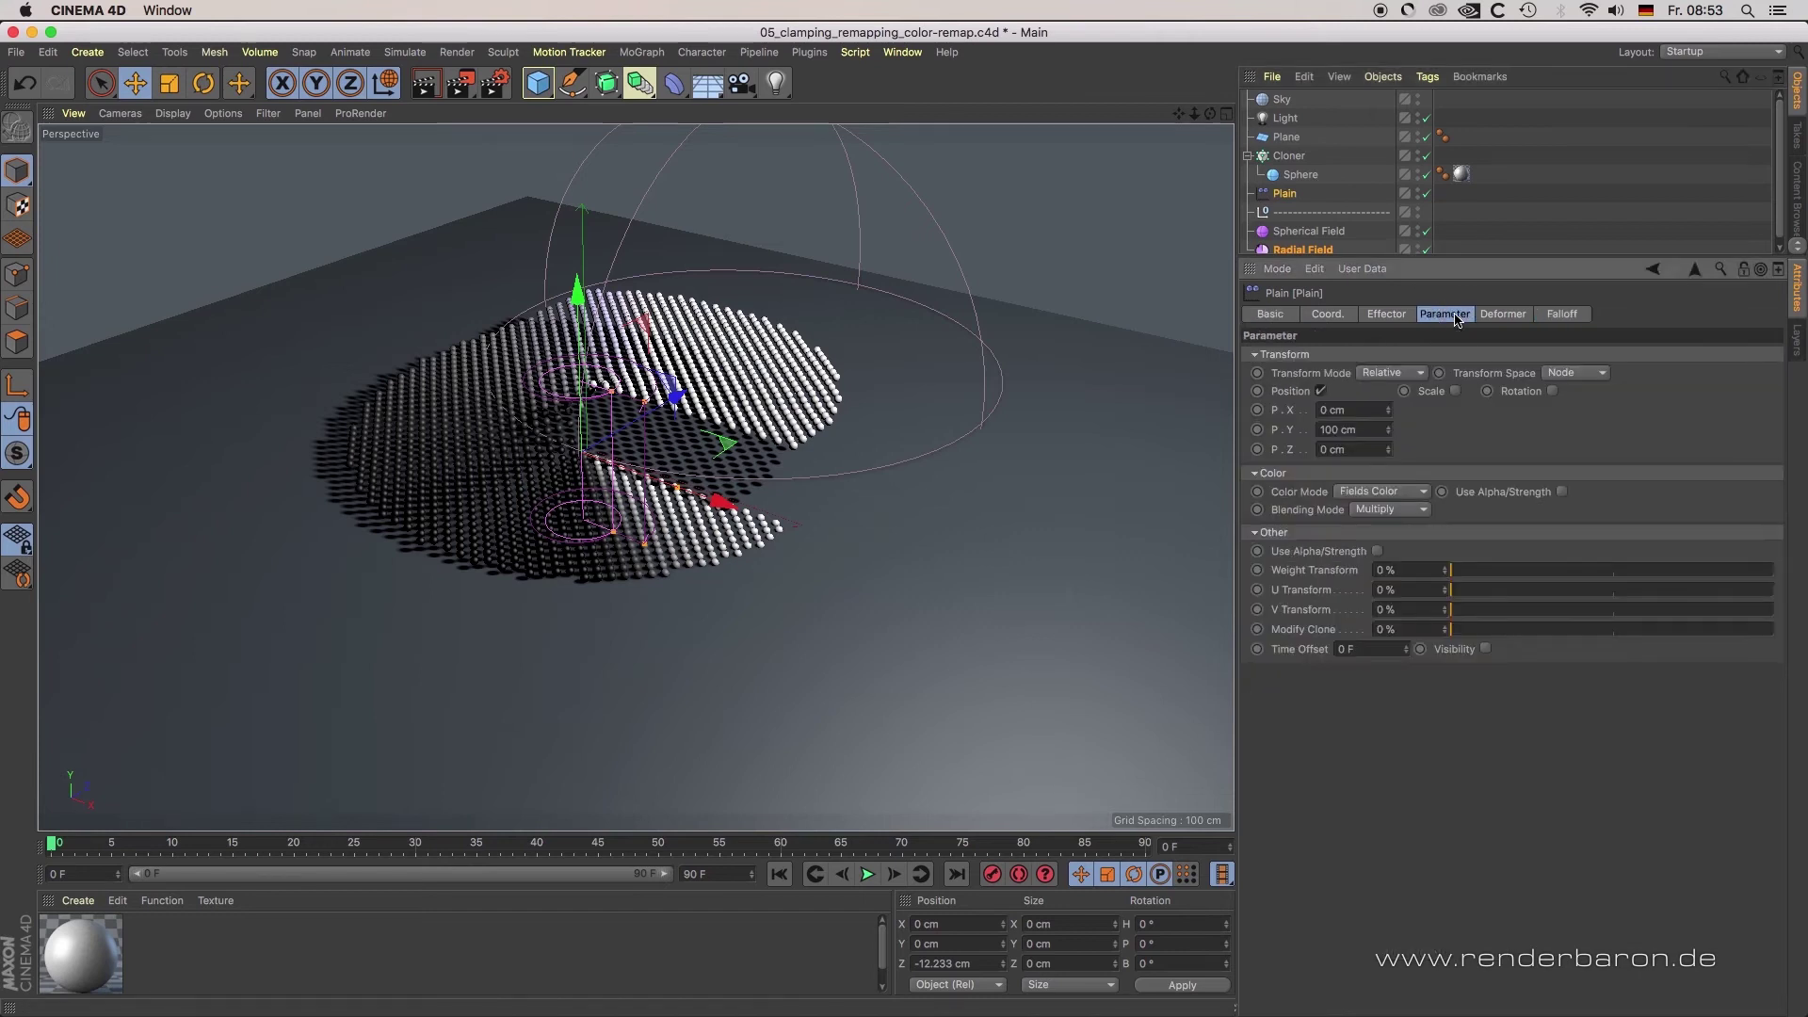
left_click(1388, 499)
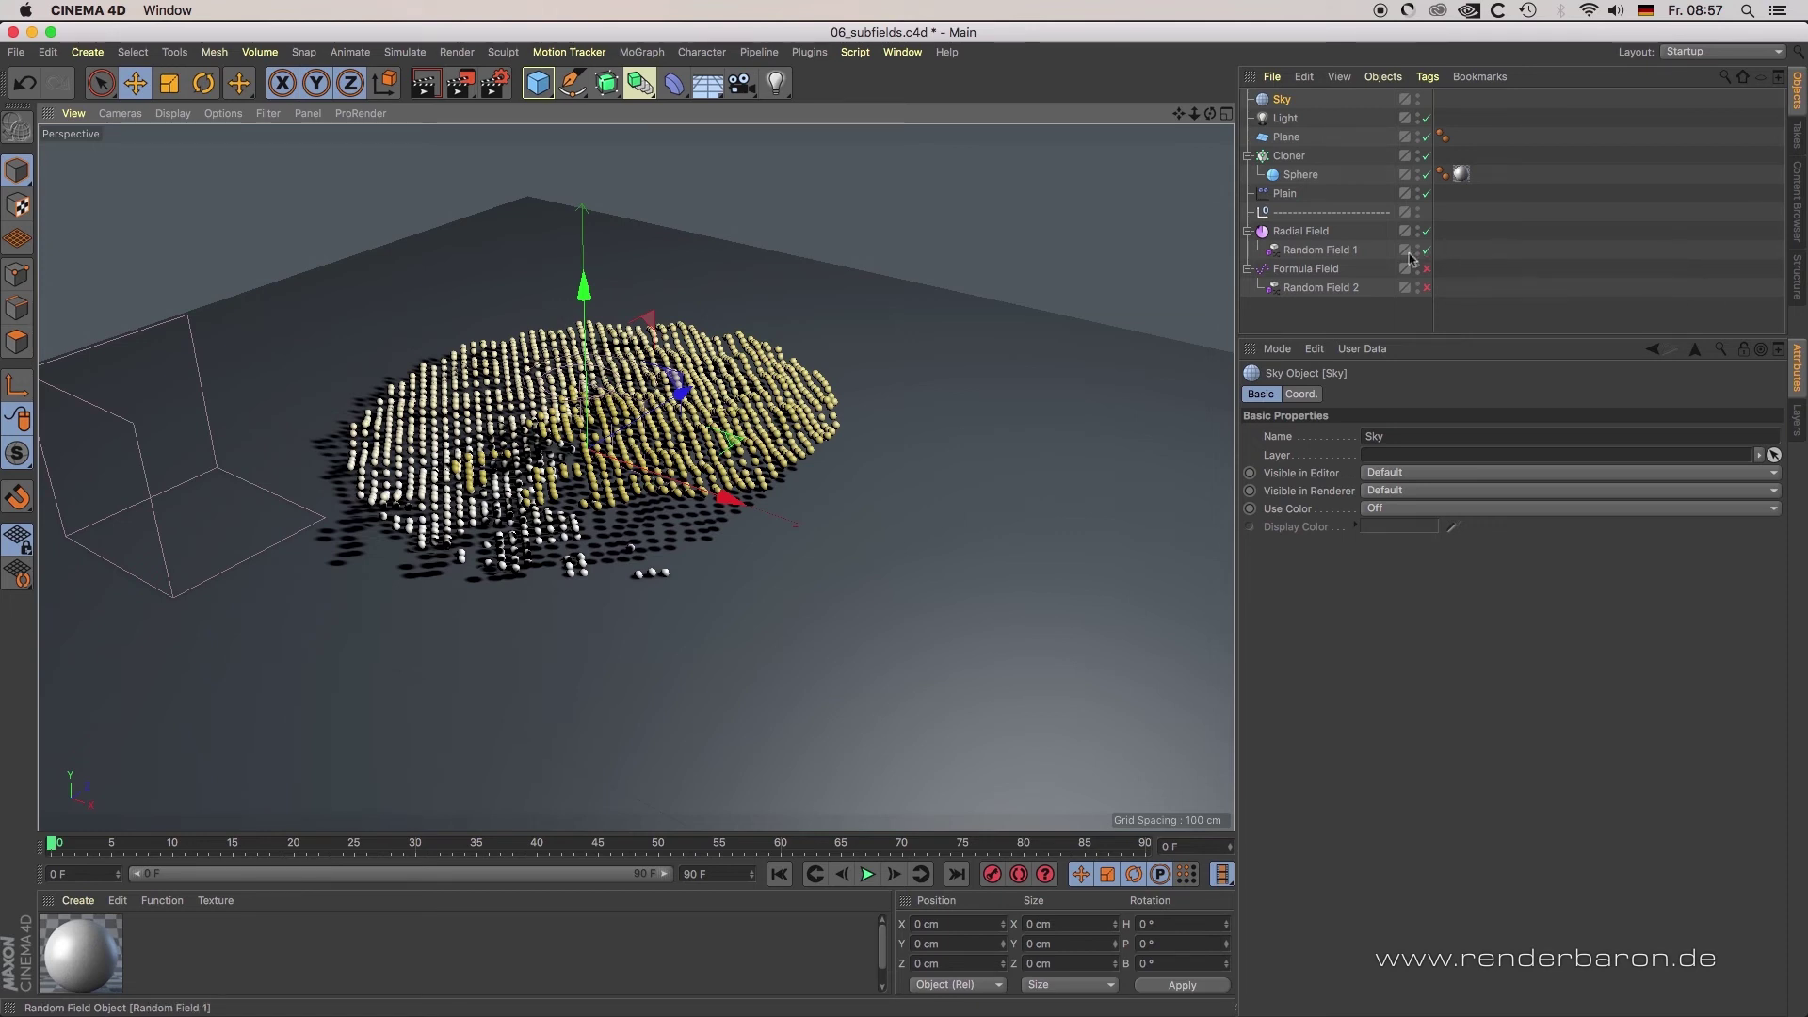
In the 06_subfields.c4d scene, set Random Field 1's opacity to 20.5 % in the Radial Field's offset fields
left_click(1346, 252)
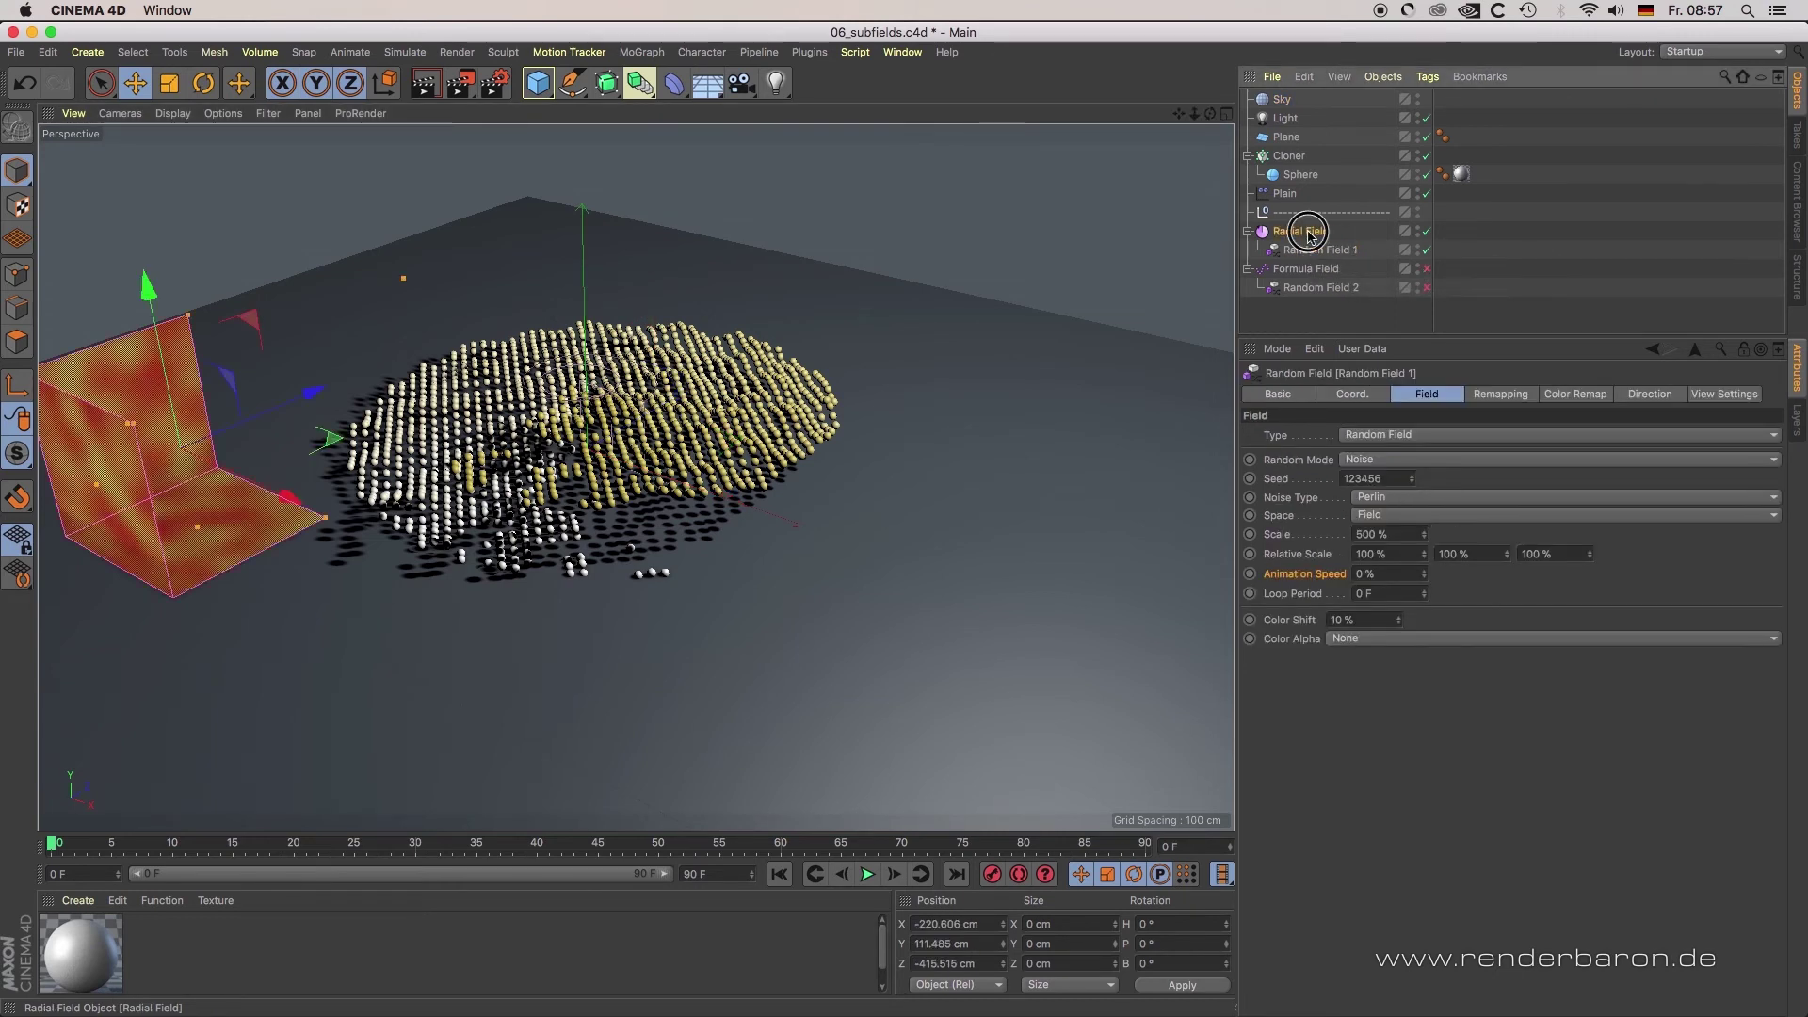
left_click(1307, 233)
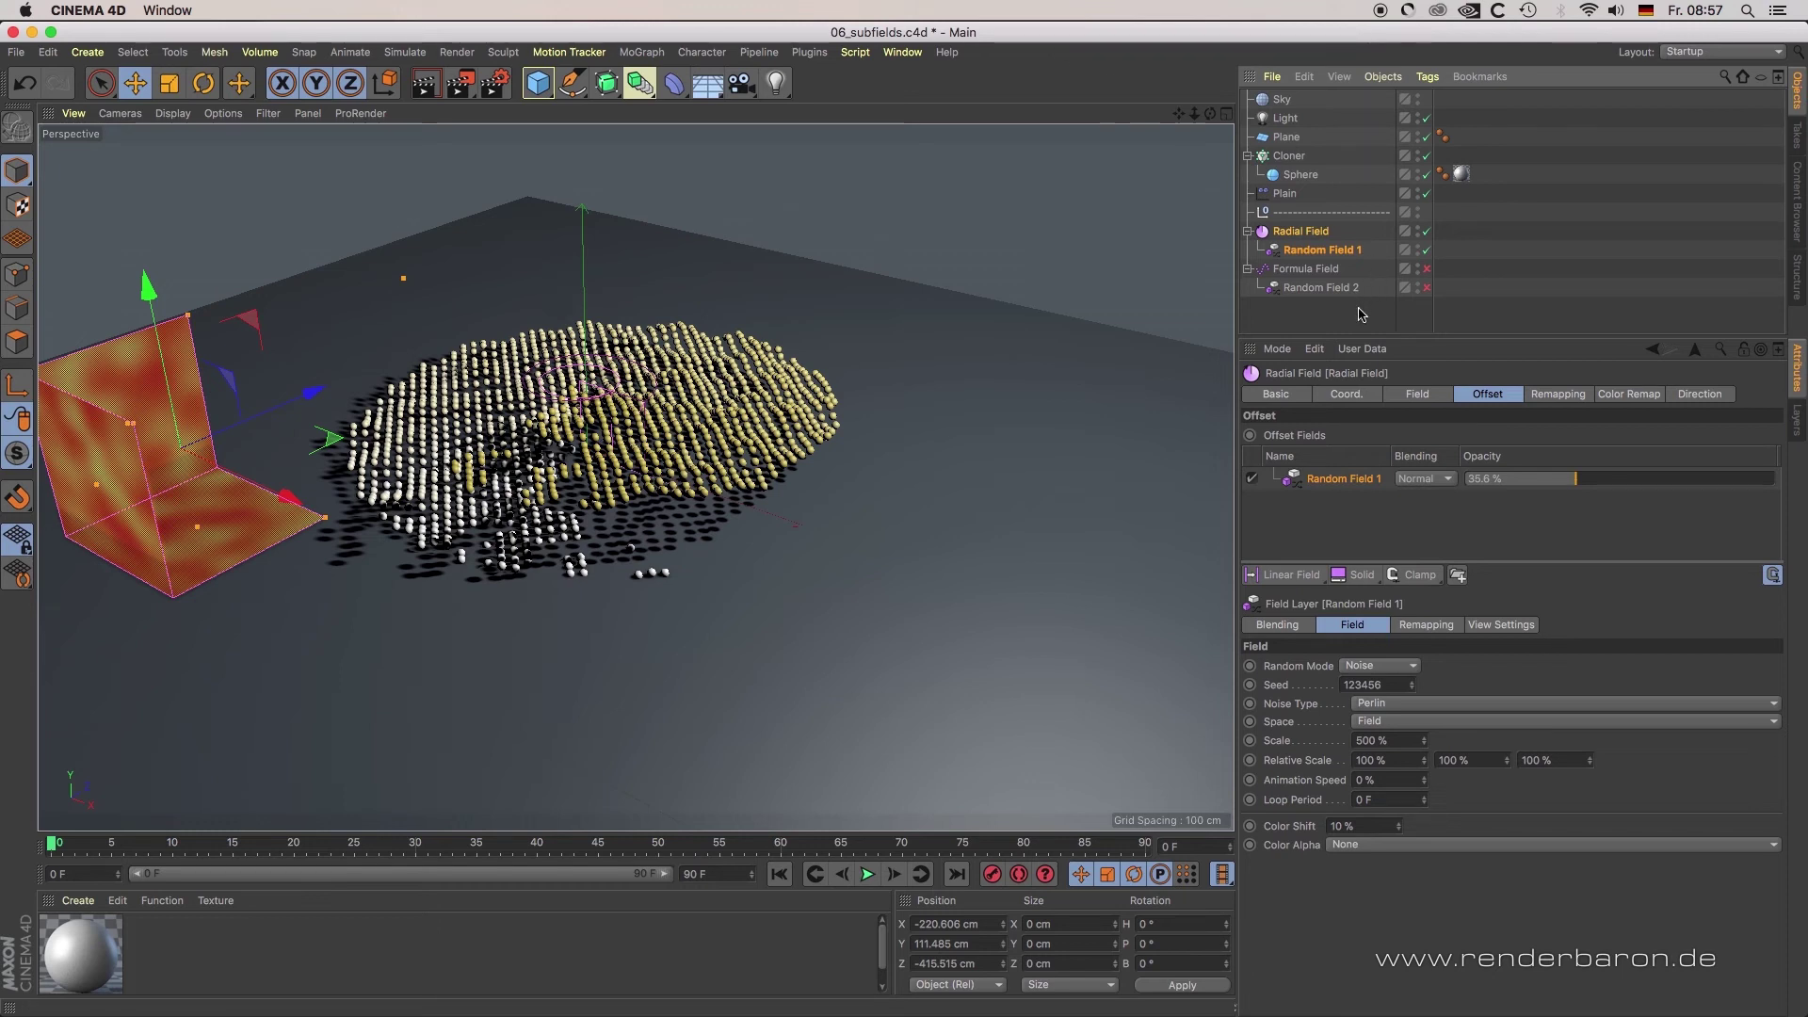
left_click(1326, 235)
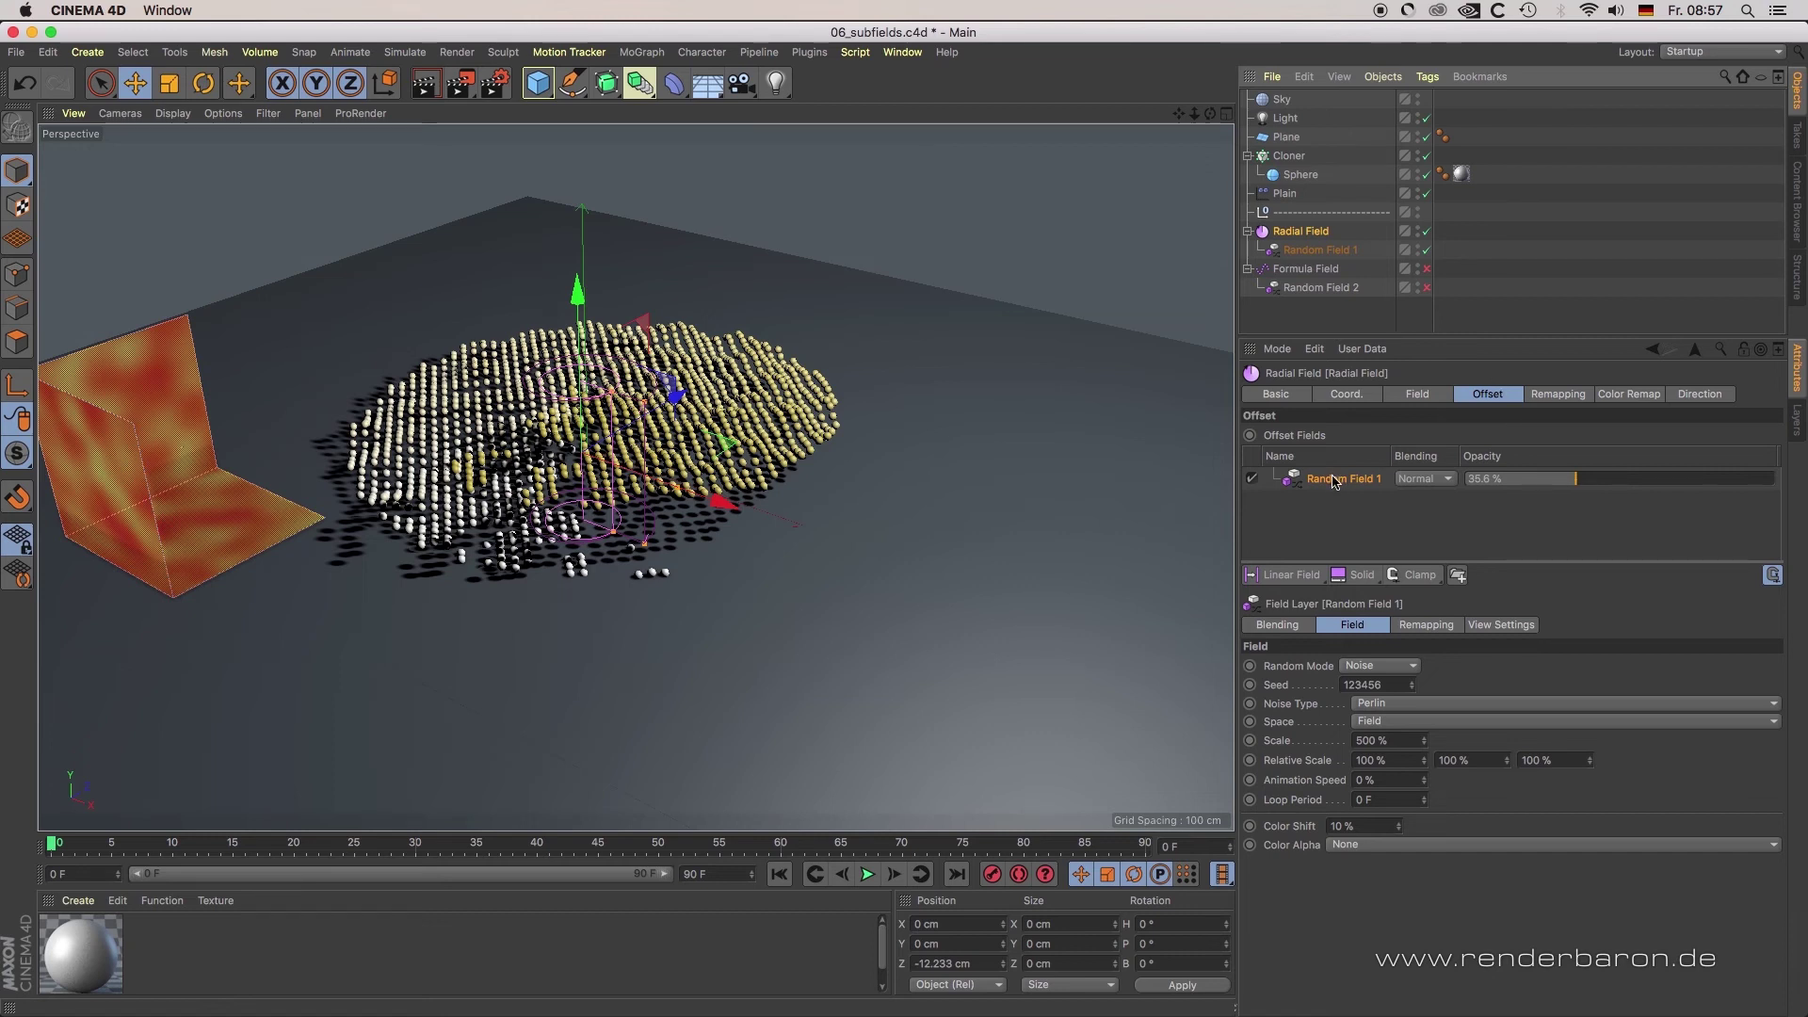
left_click(1337, 480)
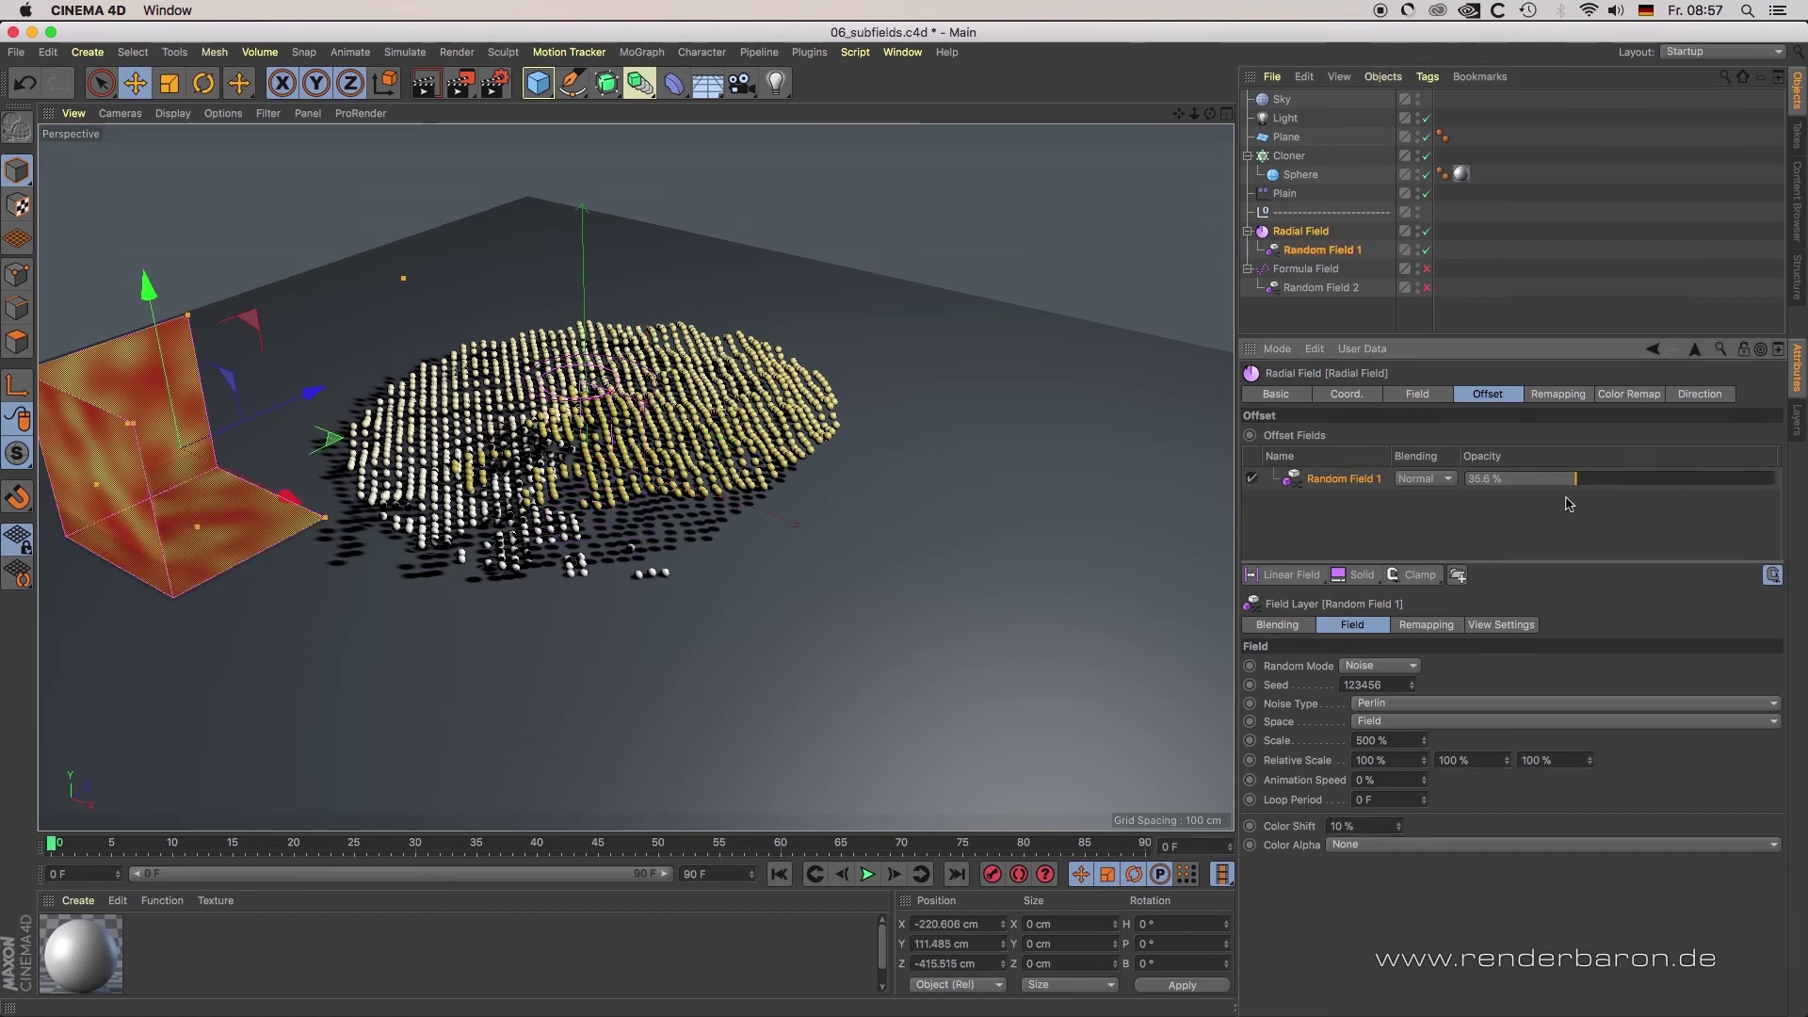
left_click_drag(1582, 484, 1527, 491)
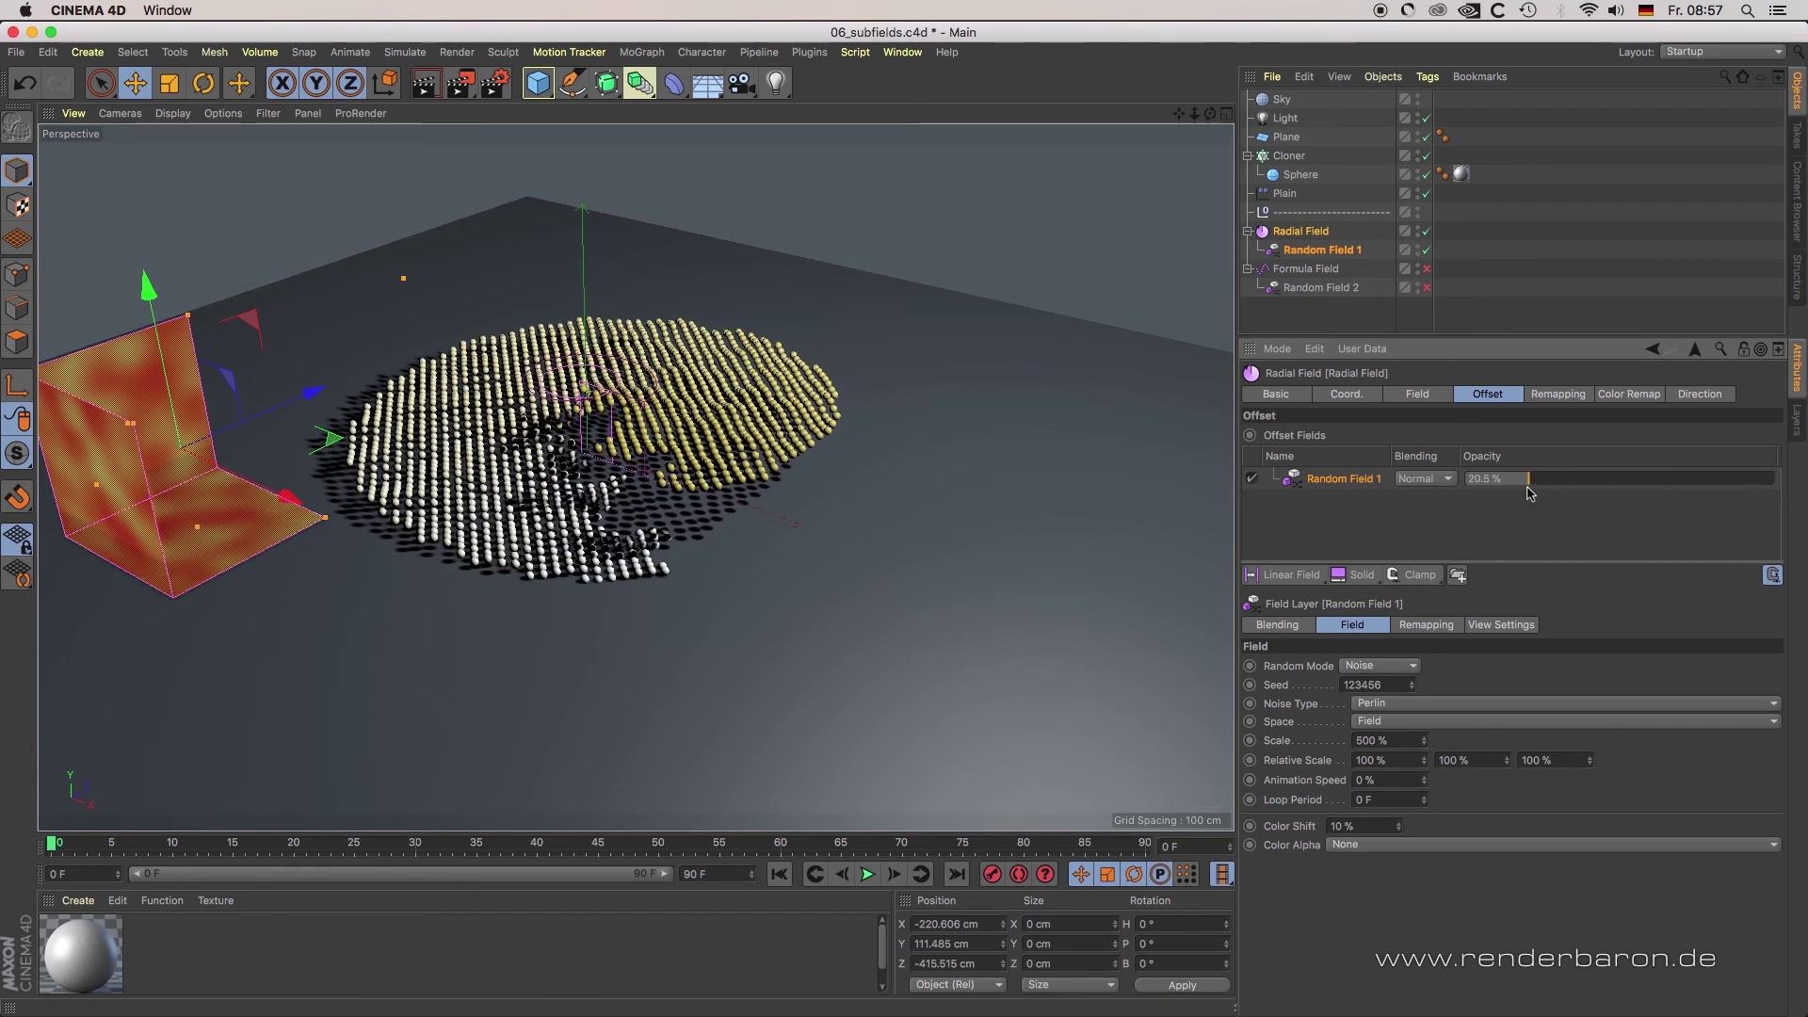
Disable Radial Field and Random Field 1, and enable Formula Field and Random Field 2 instead
left_click_drag(1426, 231, 1426, 249)
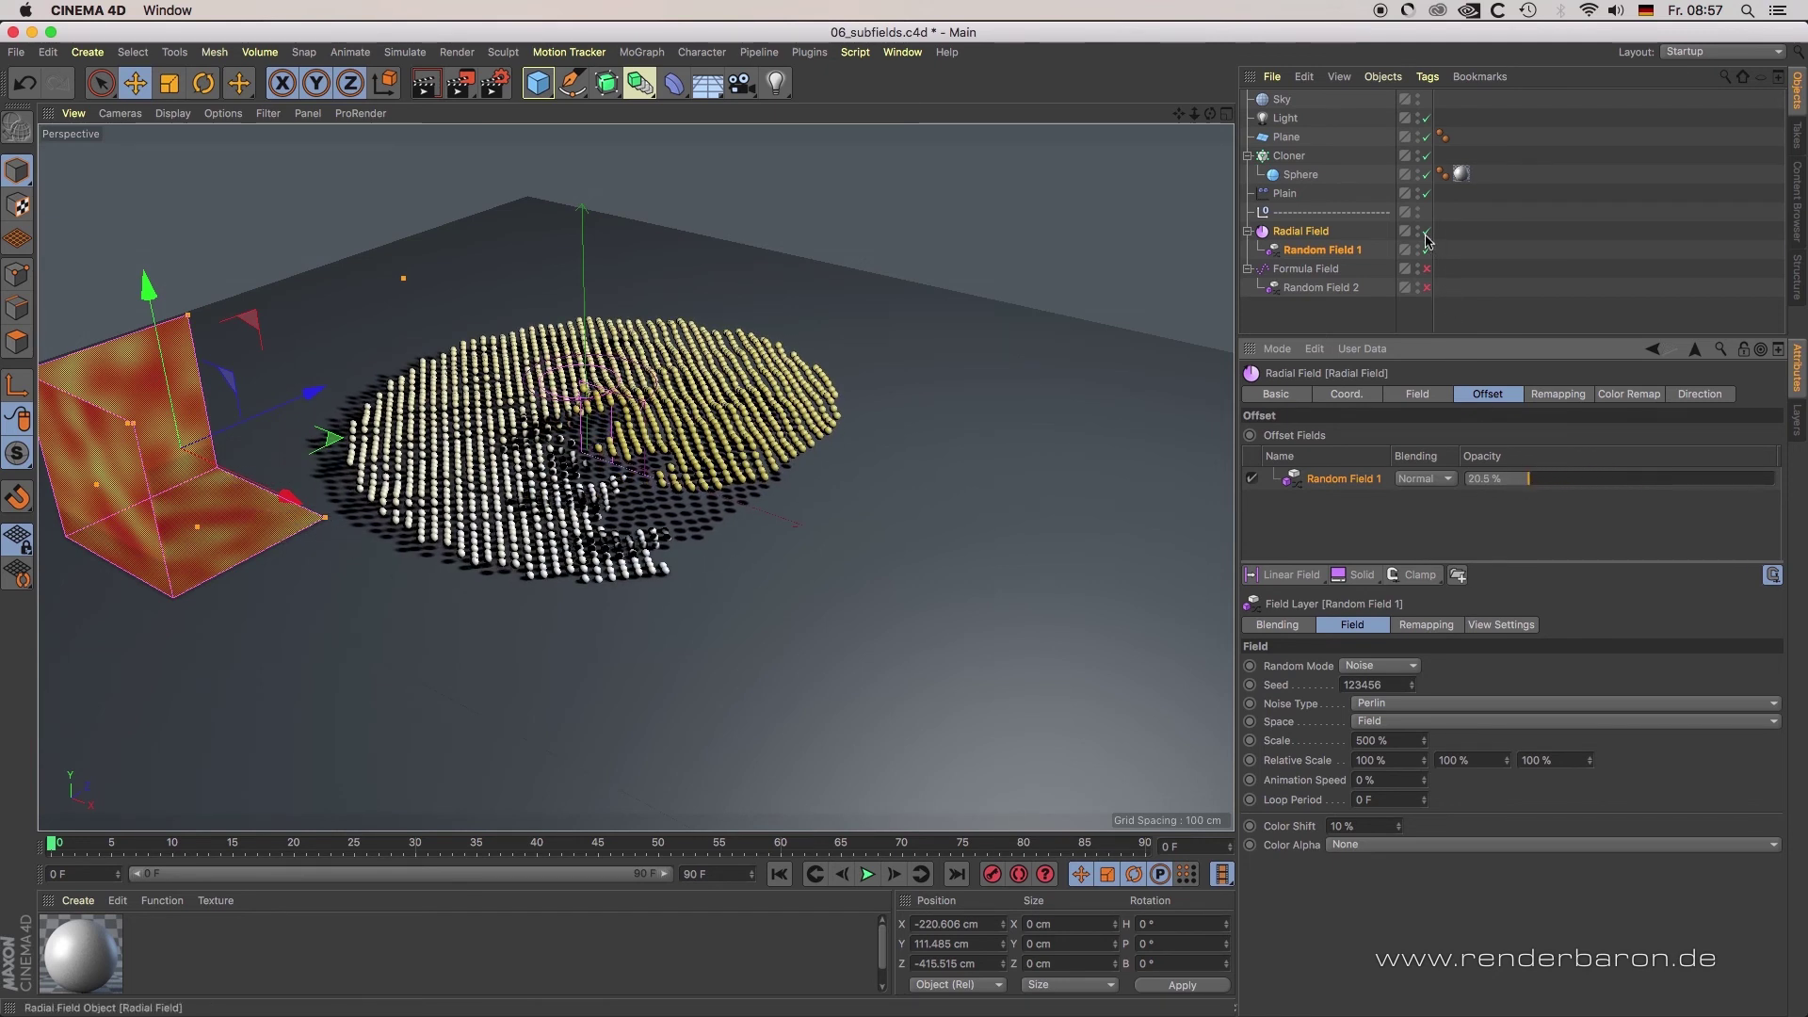
left_click(1327, 270)
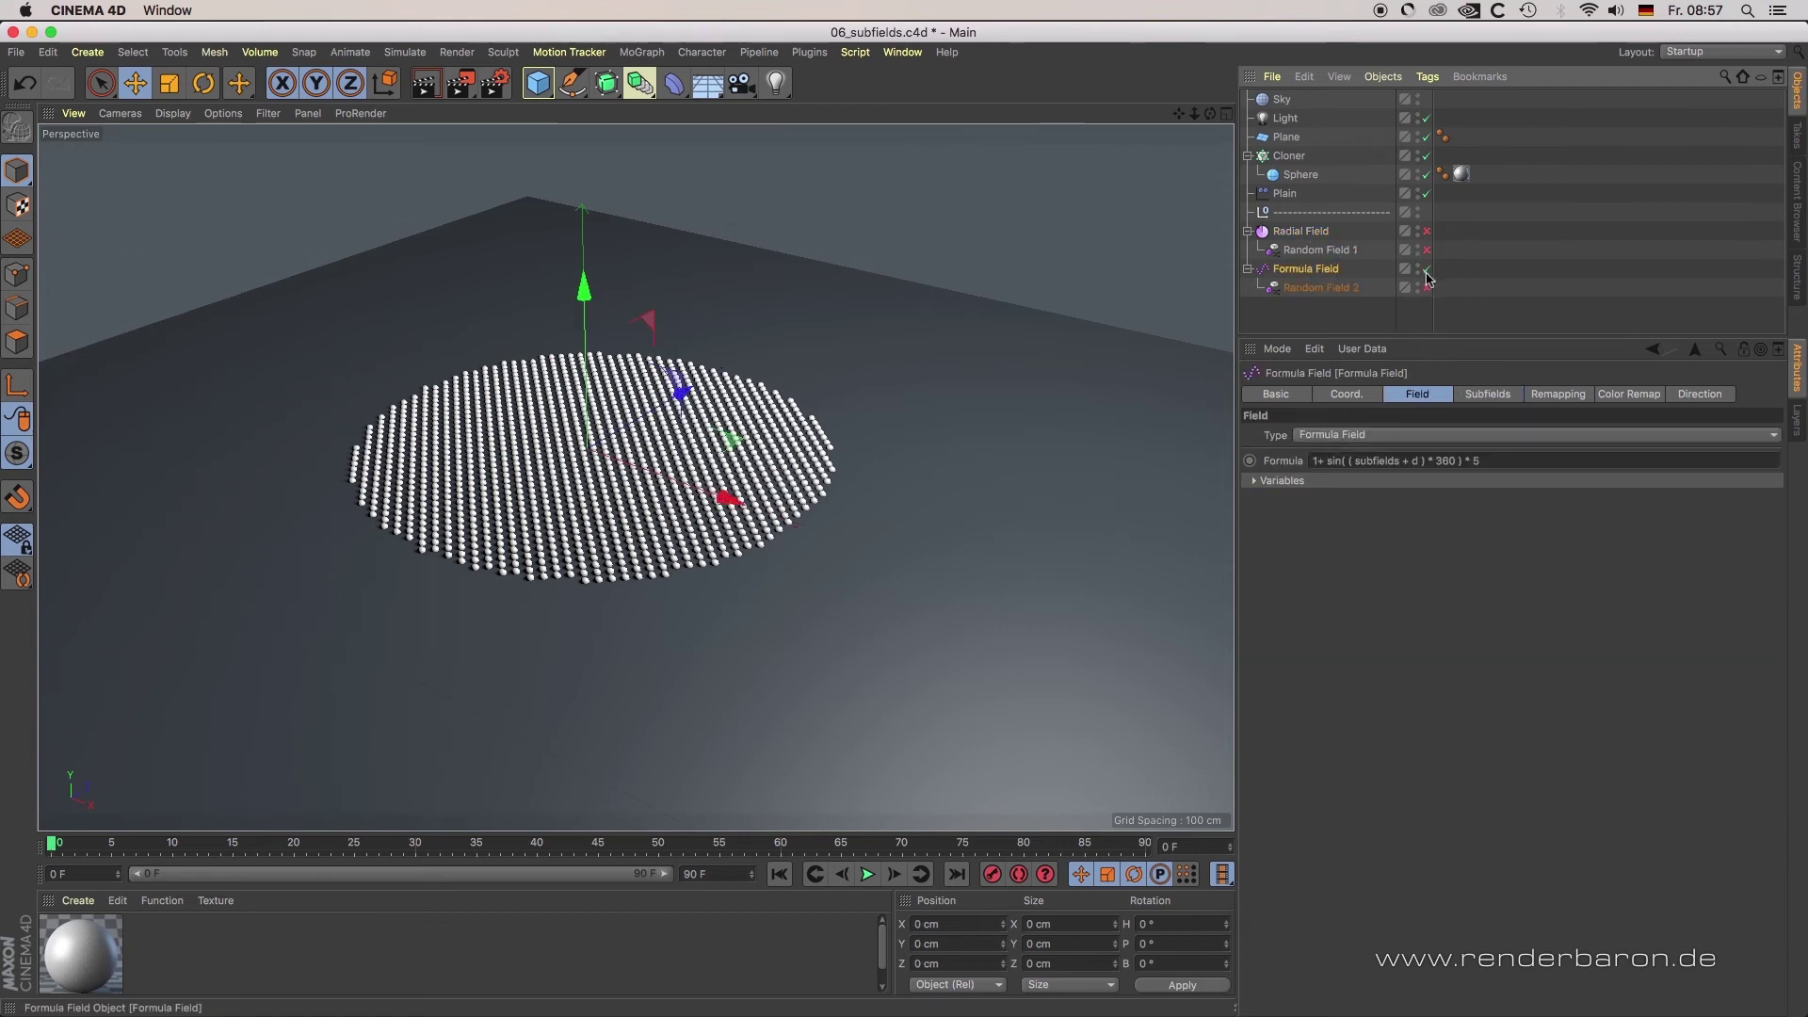
left_click(1426, 287)
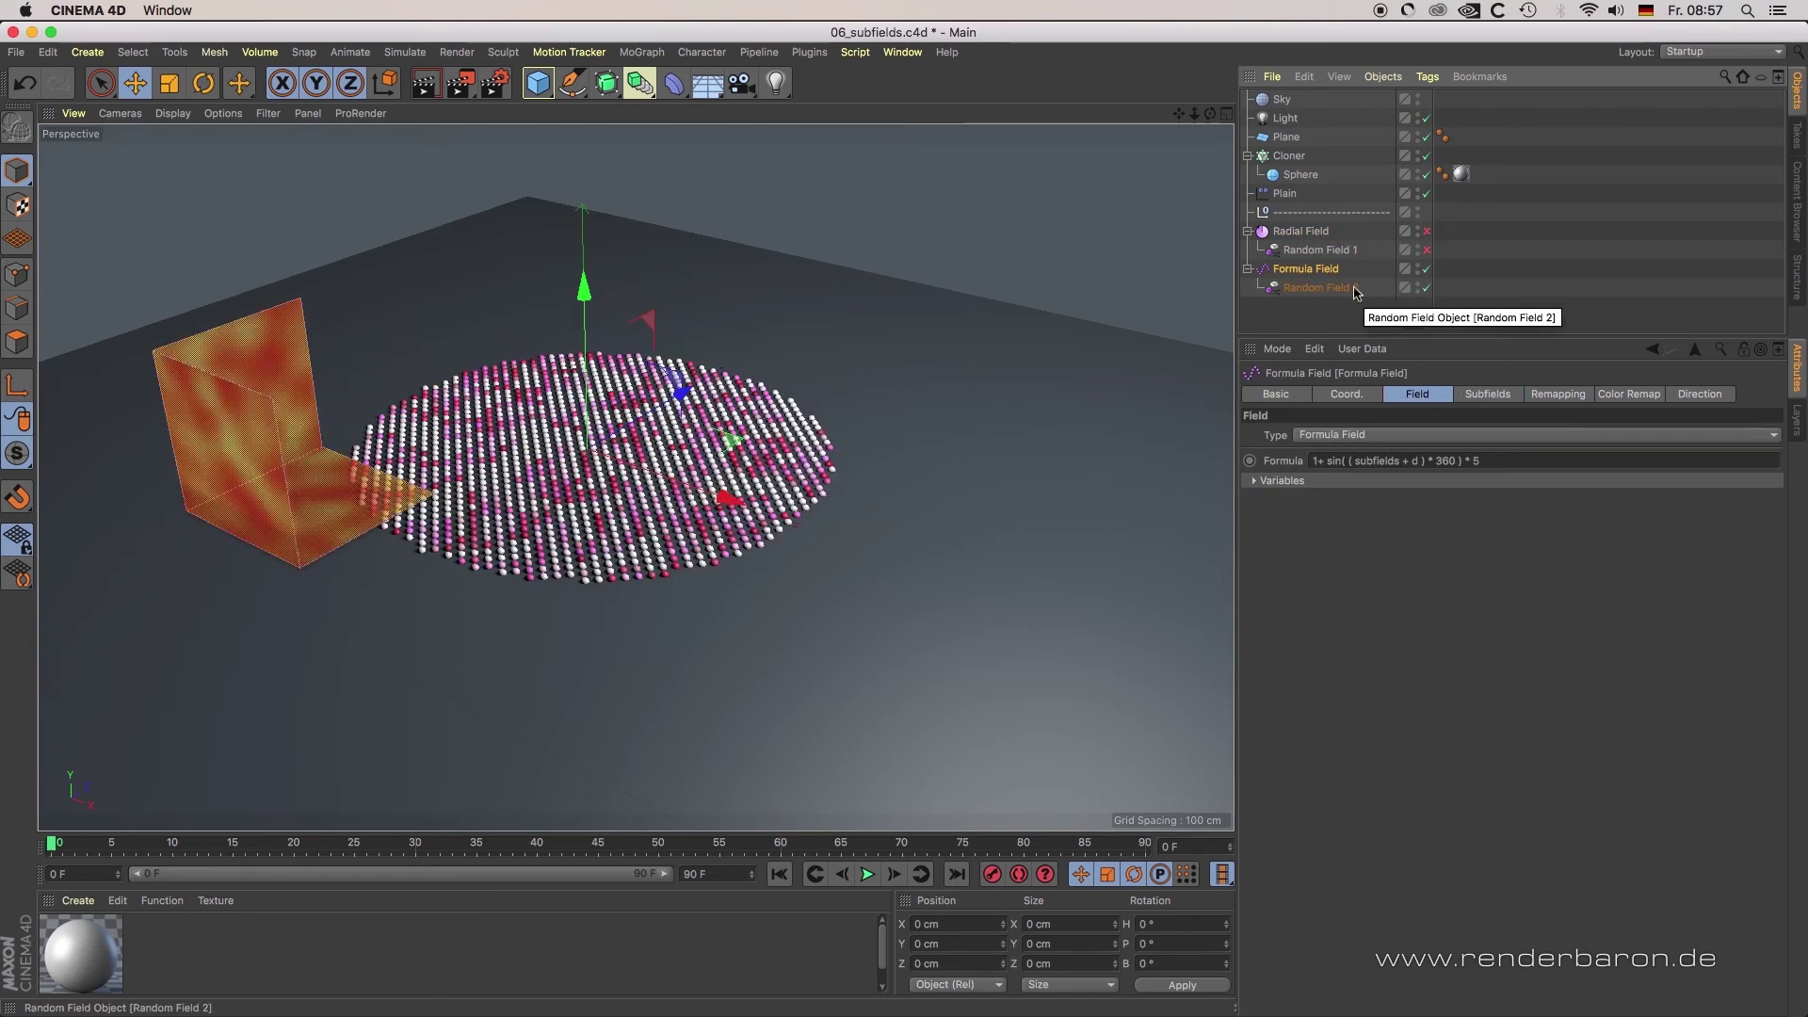
Inspect the Random Field 2 layer in the Formula Field's subfields
left_click(1487, 395)
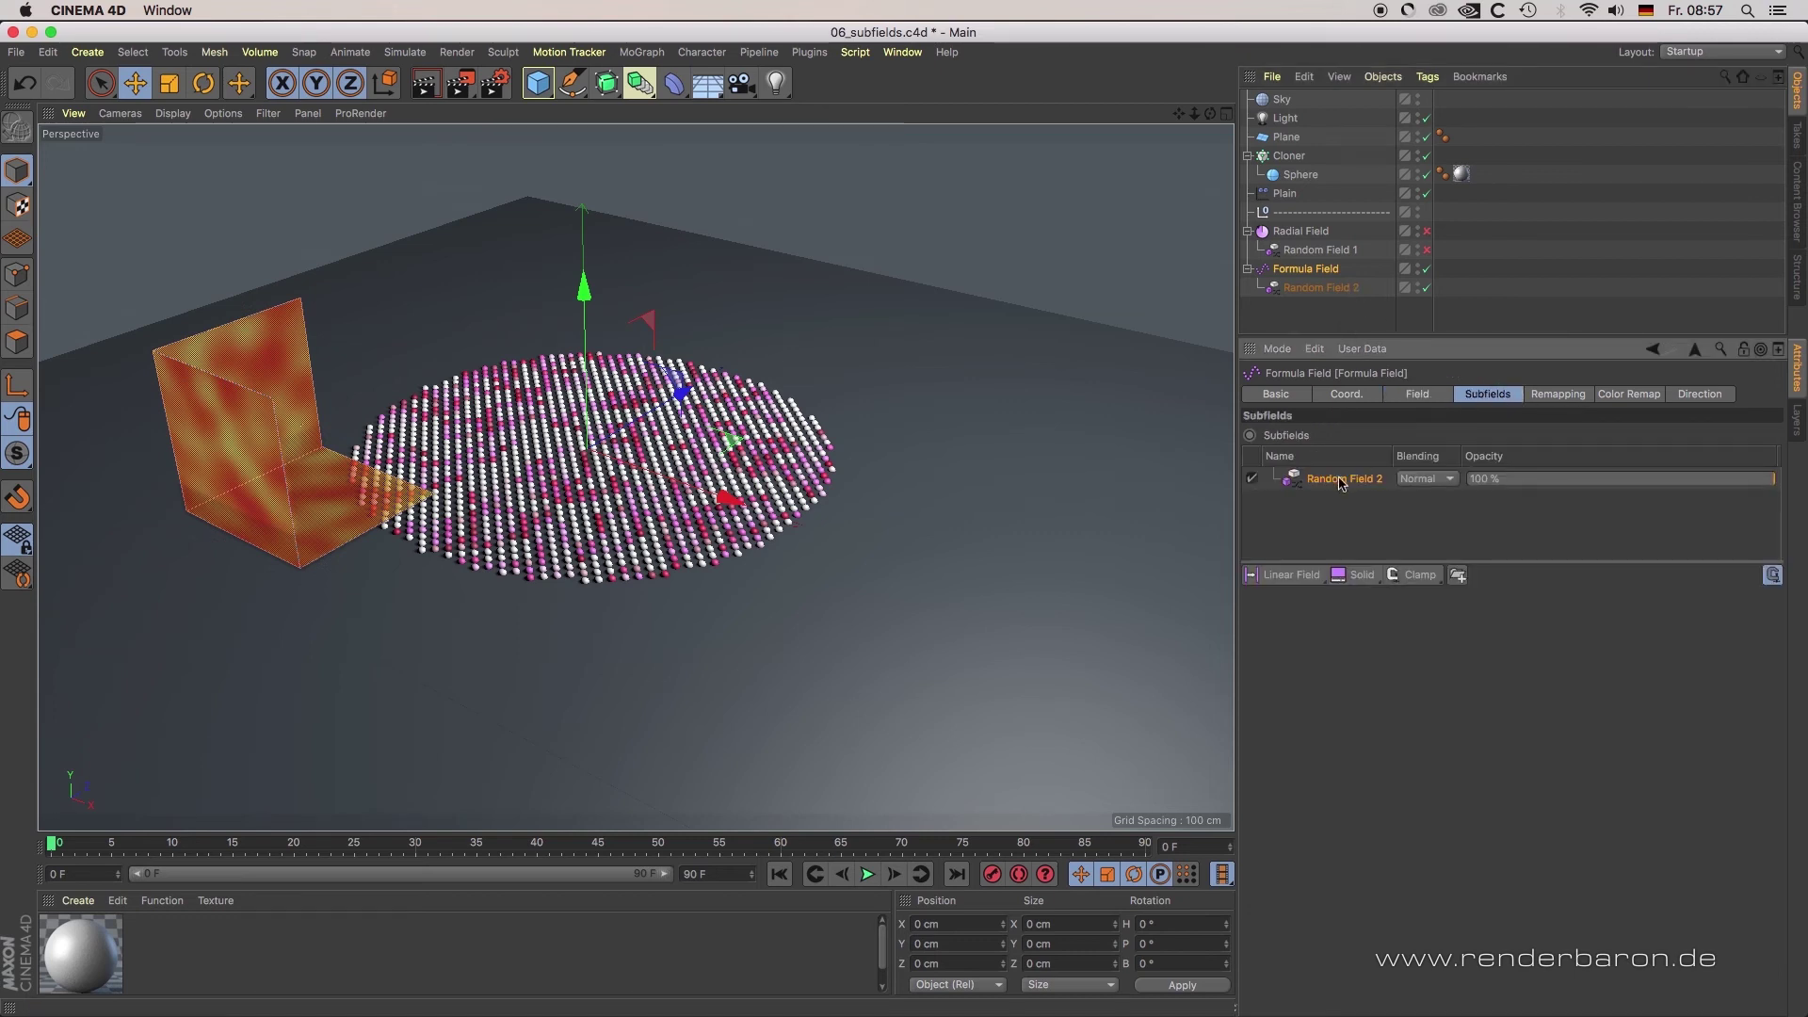
mouse_move(1763, 480)
left_mouse_down()
mouse_move(1635, 484)
mouse_move(1789, 485)
left_mouse_up()
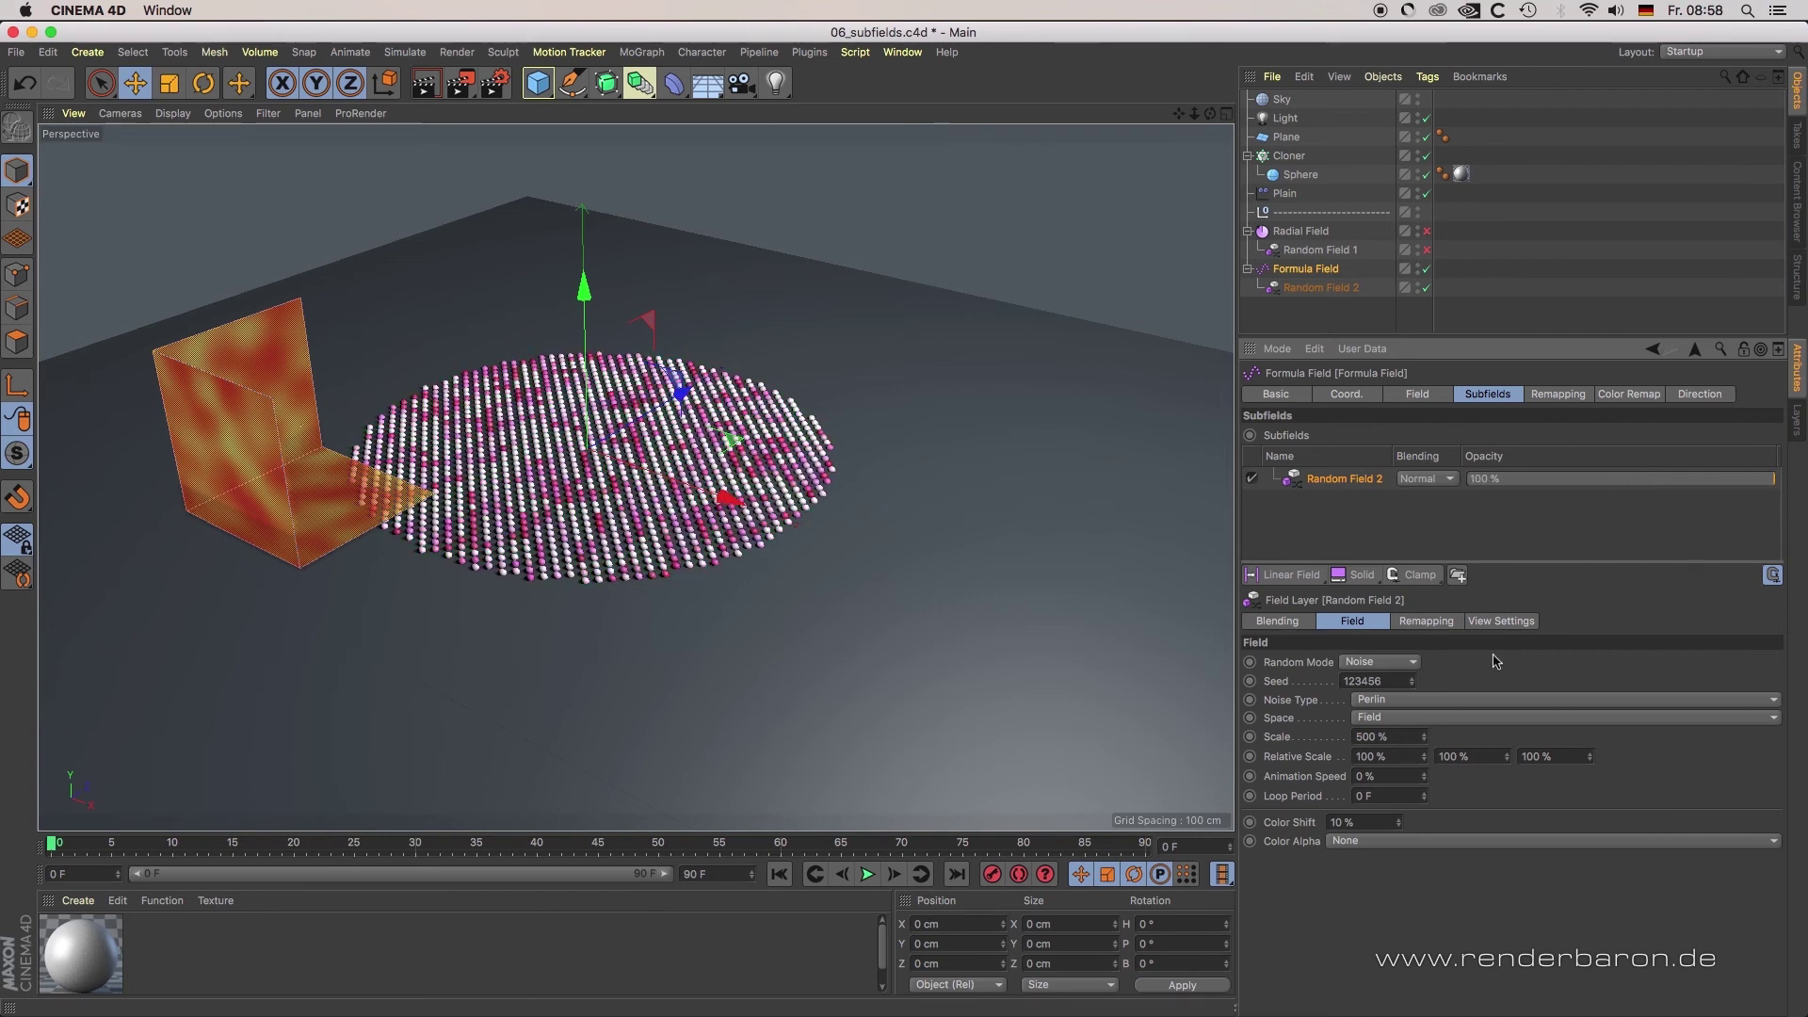
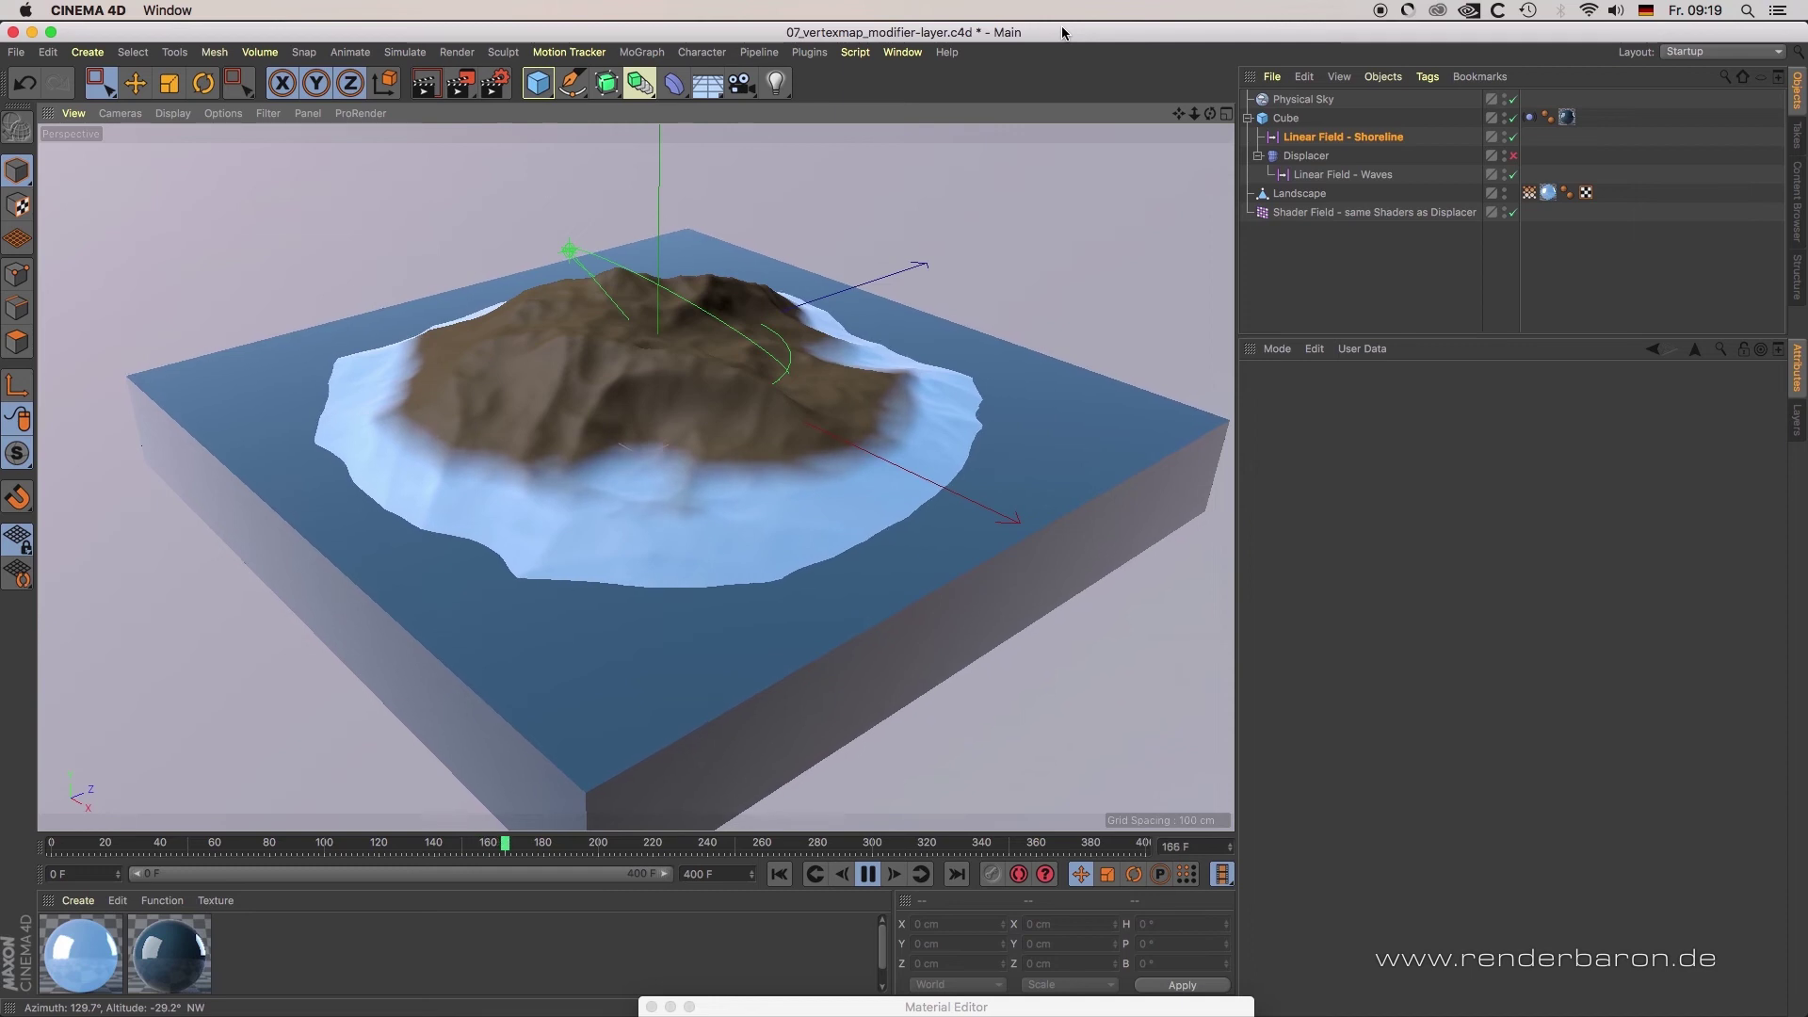
Inspect the Cube's Vibrate tag properties in the 07_vertexmap_modifier-layer.c4d scene
left_click(1304, 251)
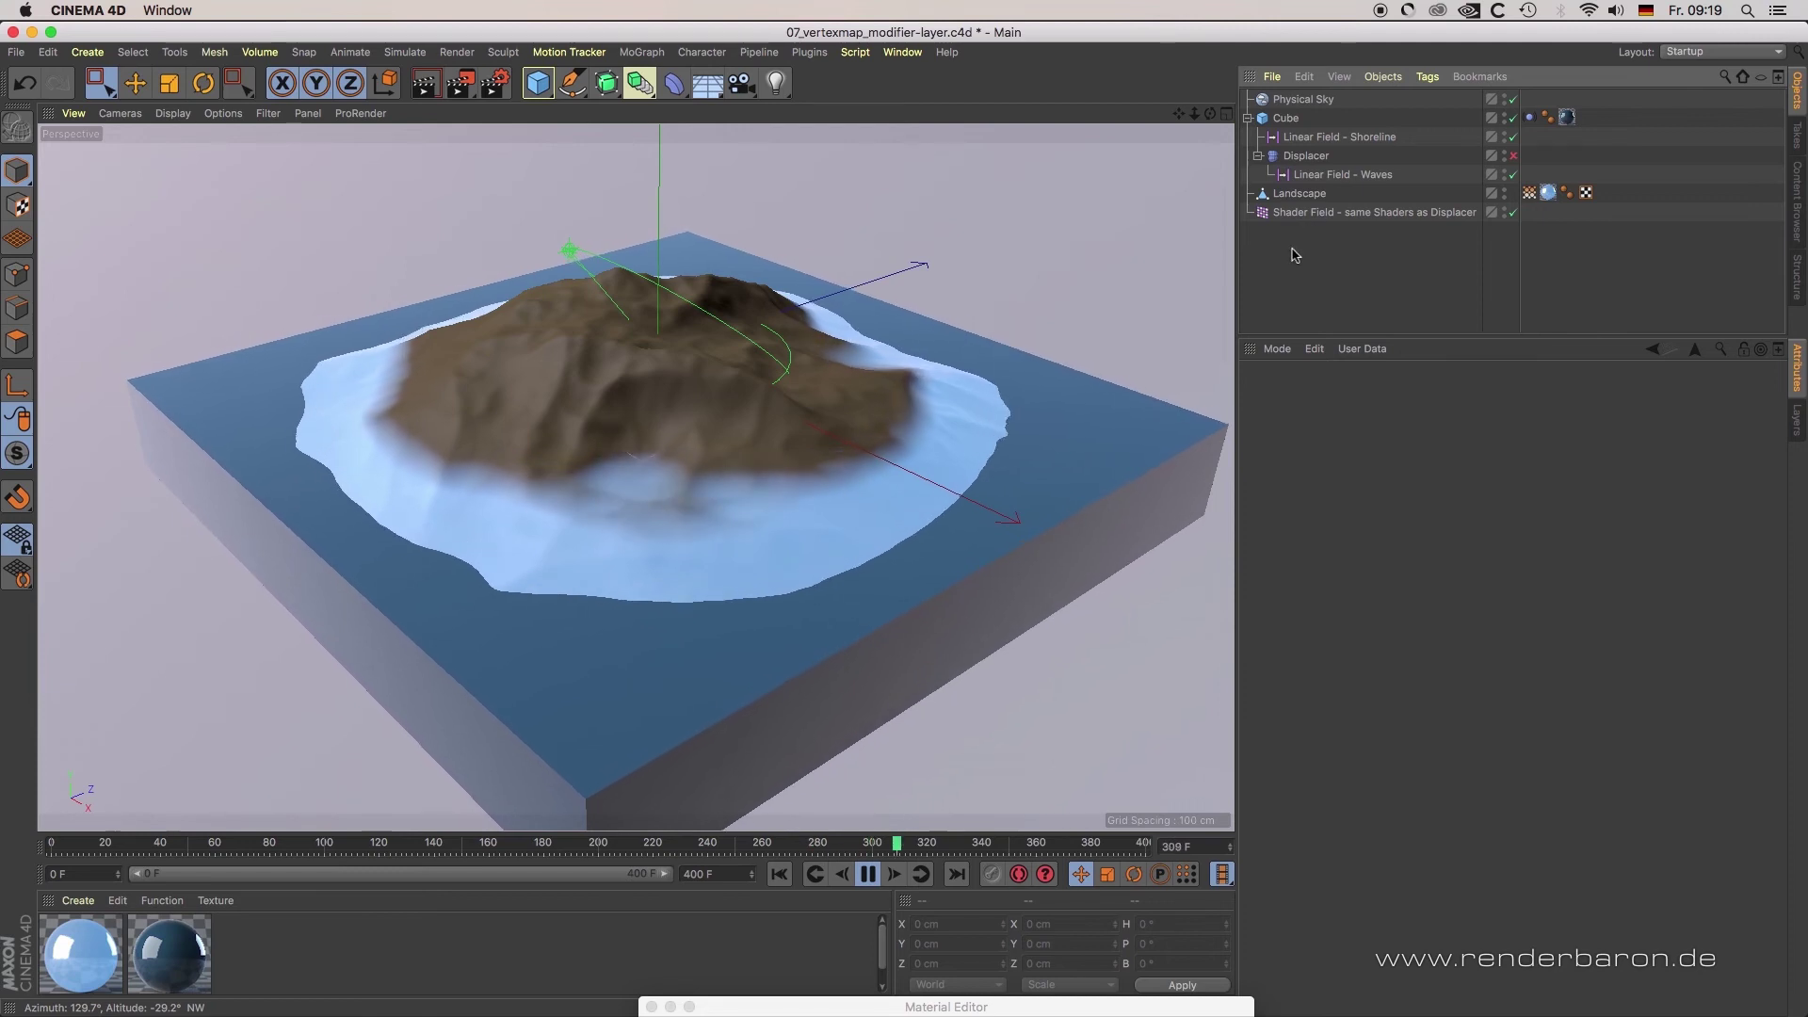
left_click(1288, 117)
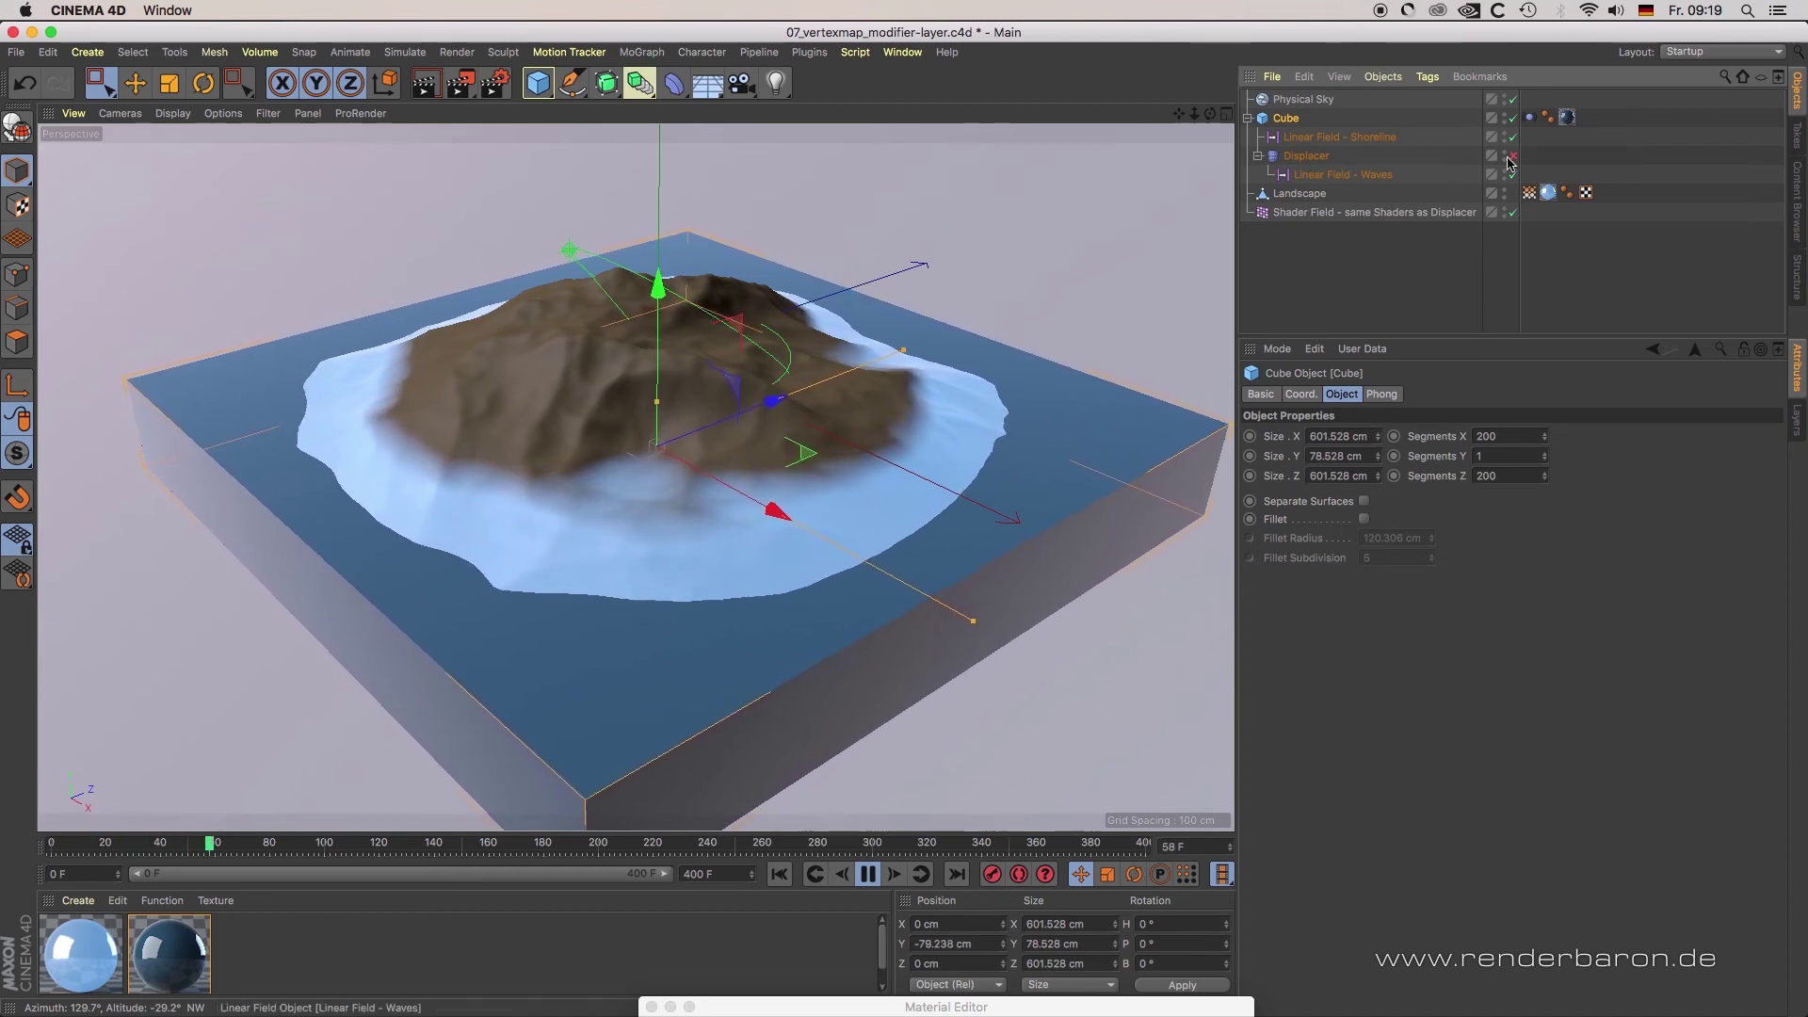
left_click(1529, 117)
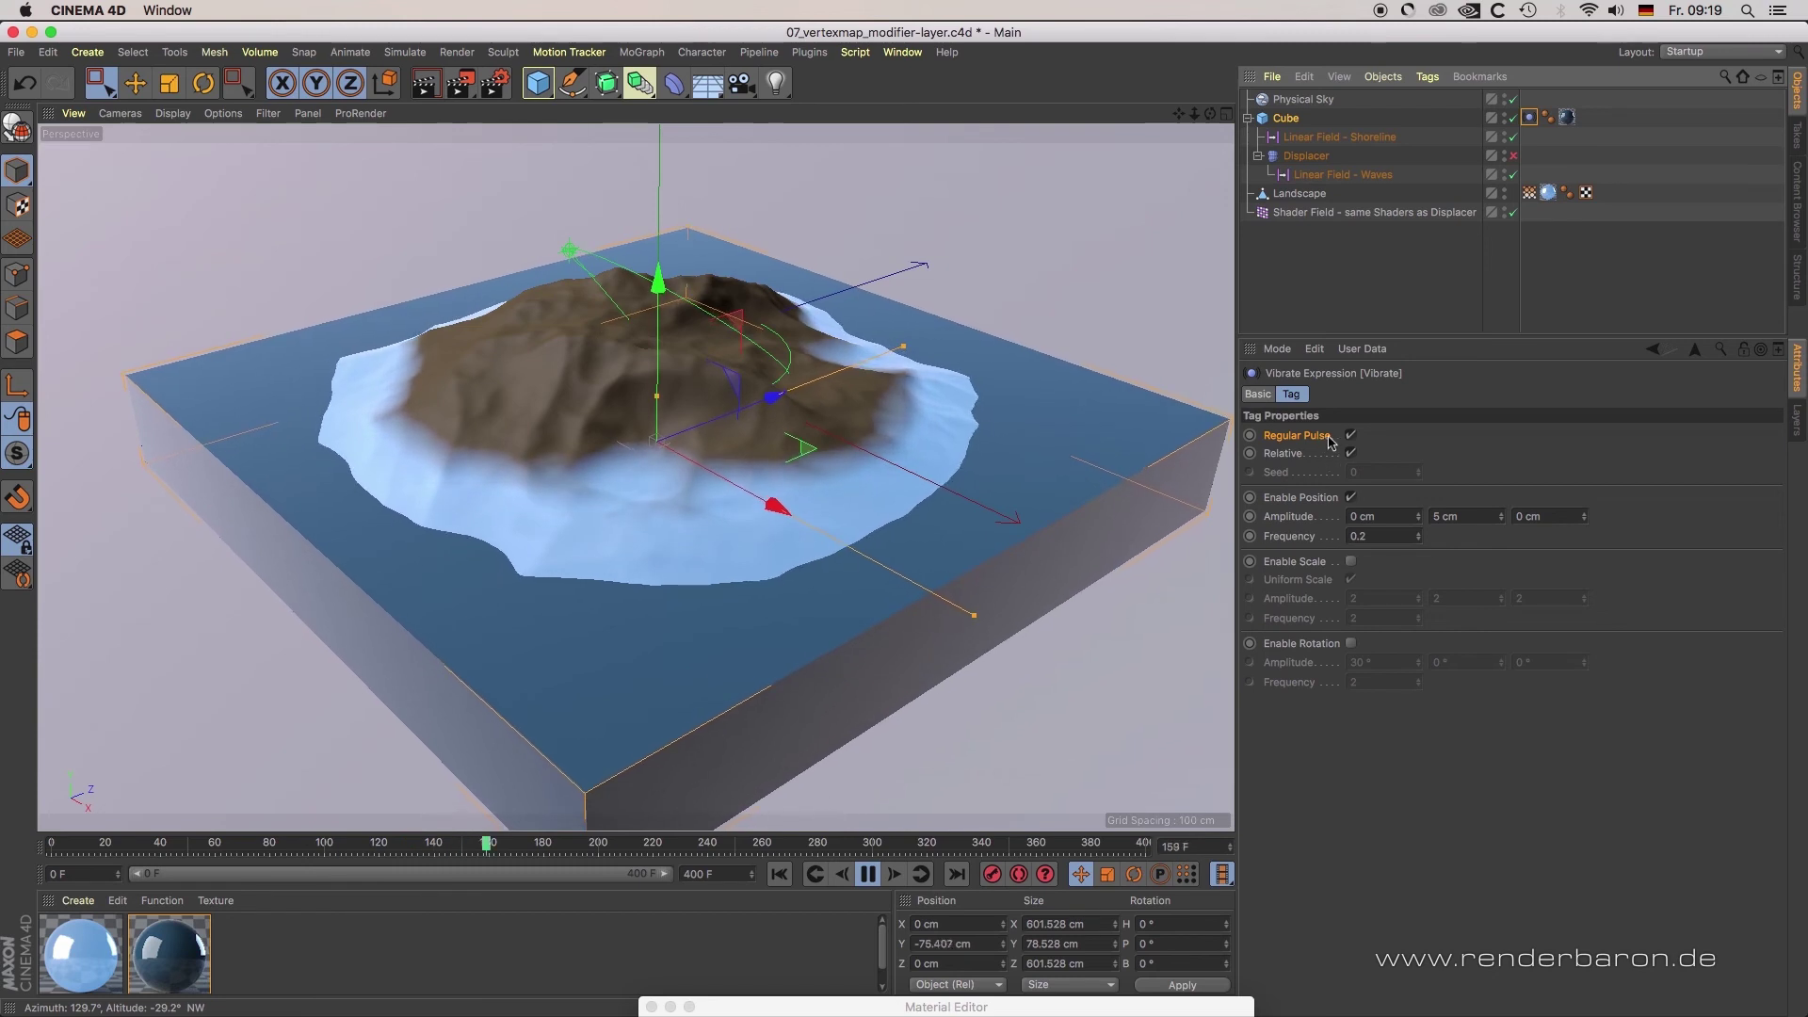
Enable the Displacer under the Cube and review the Linear Field - Waves that limits its falloff
left_click(1306, 155)
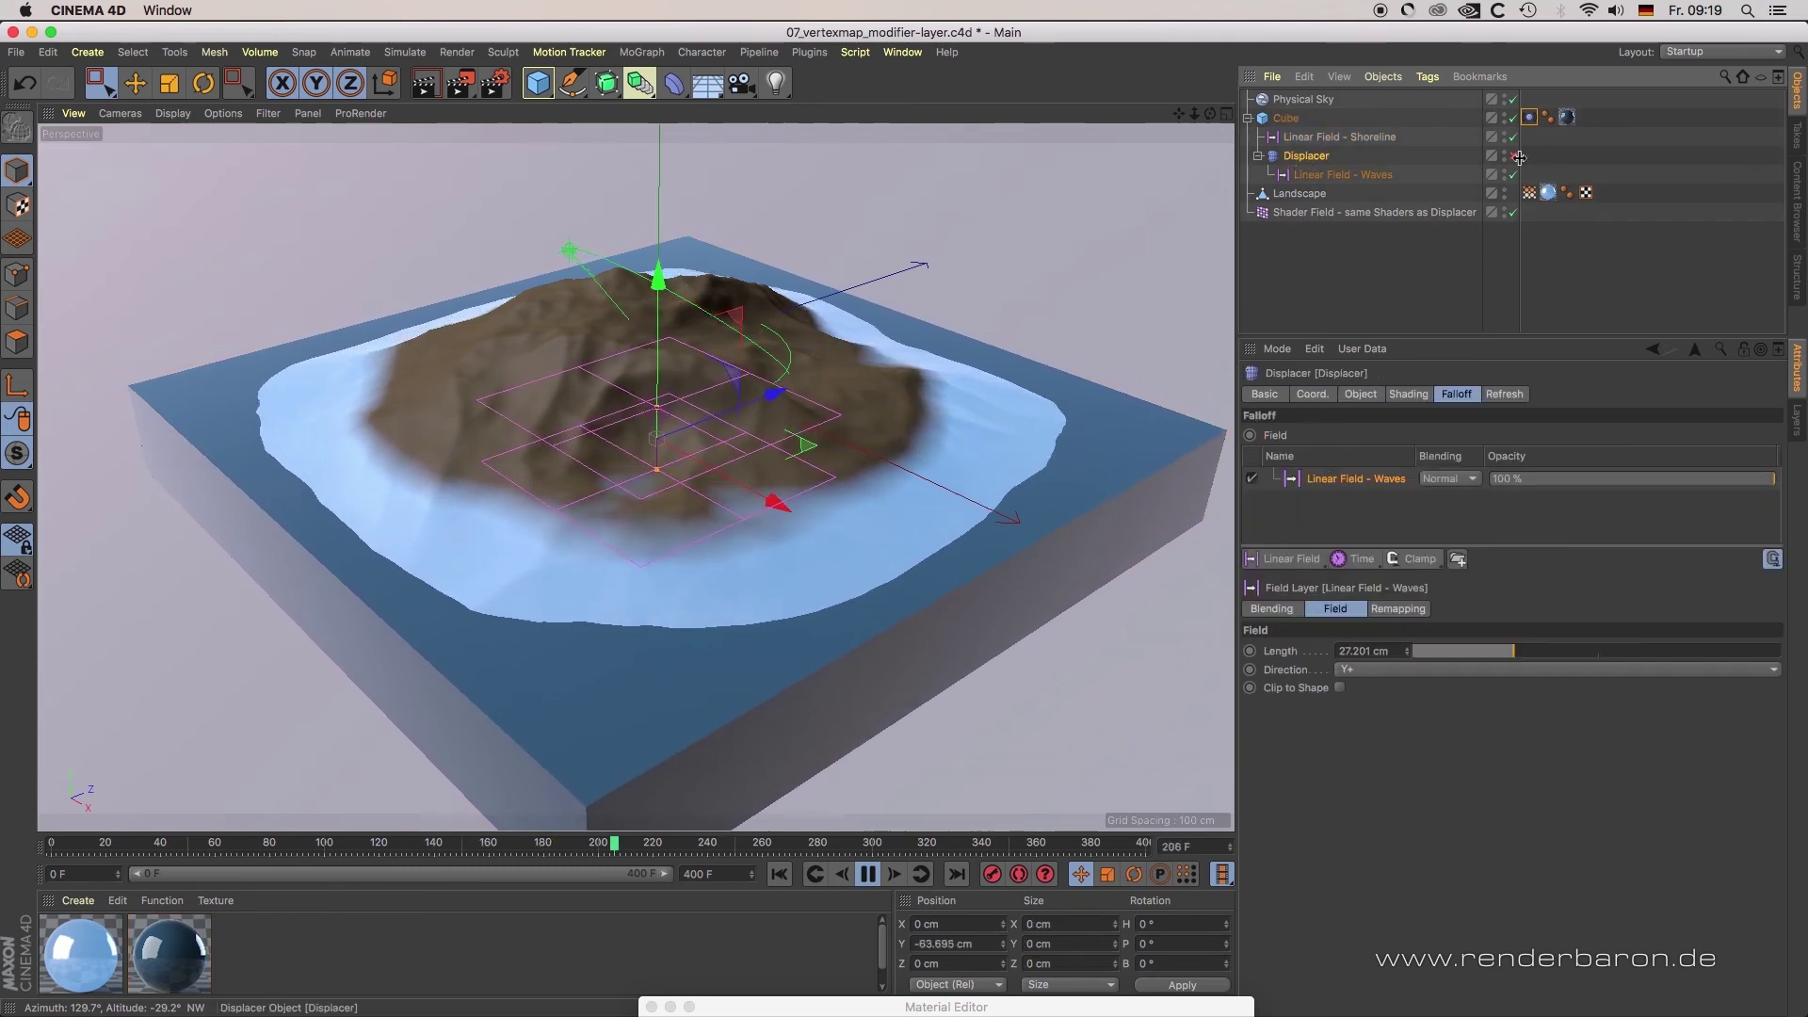
left_click(1513, 155)
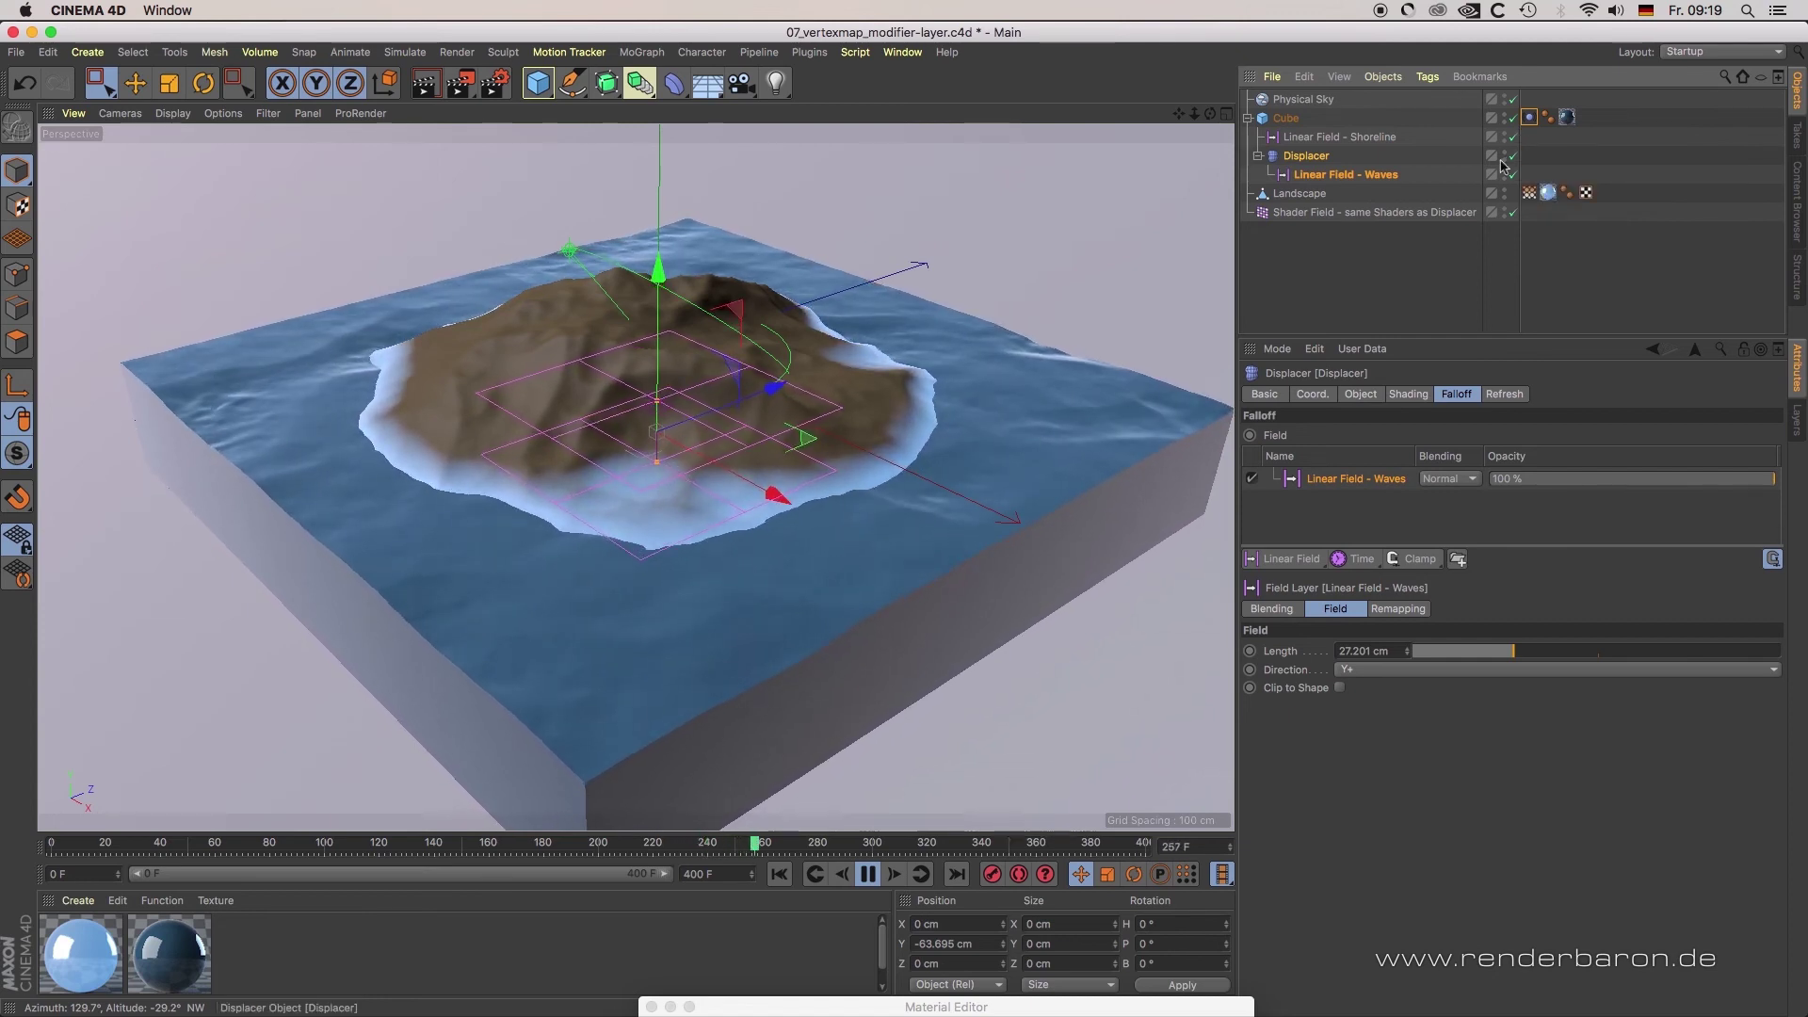
left_click(1337, 176)
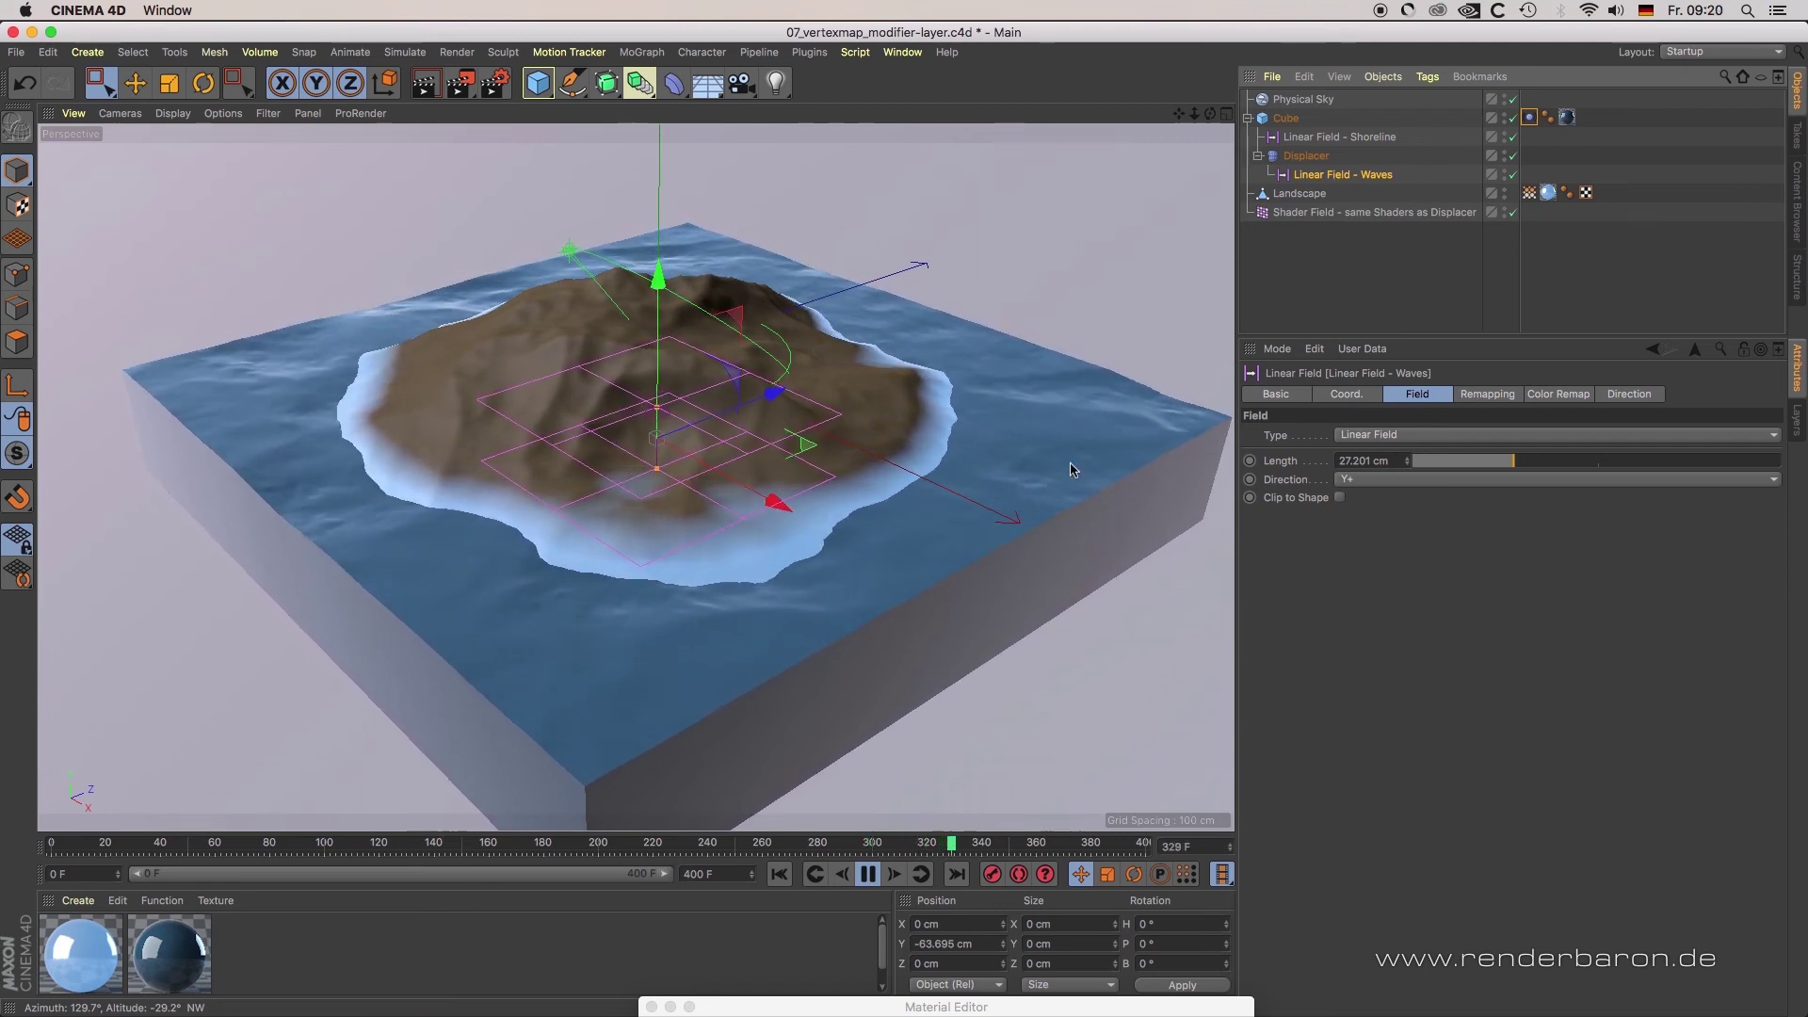
left_click(1306, 156)
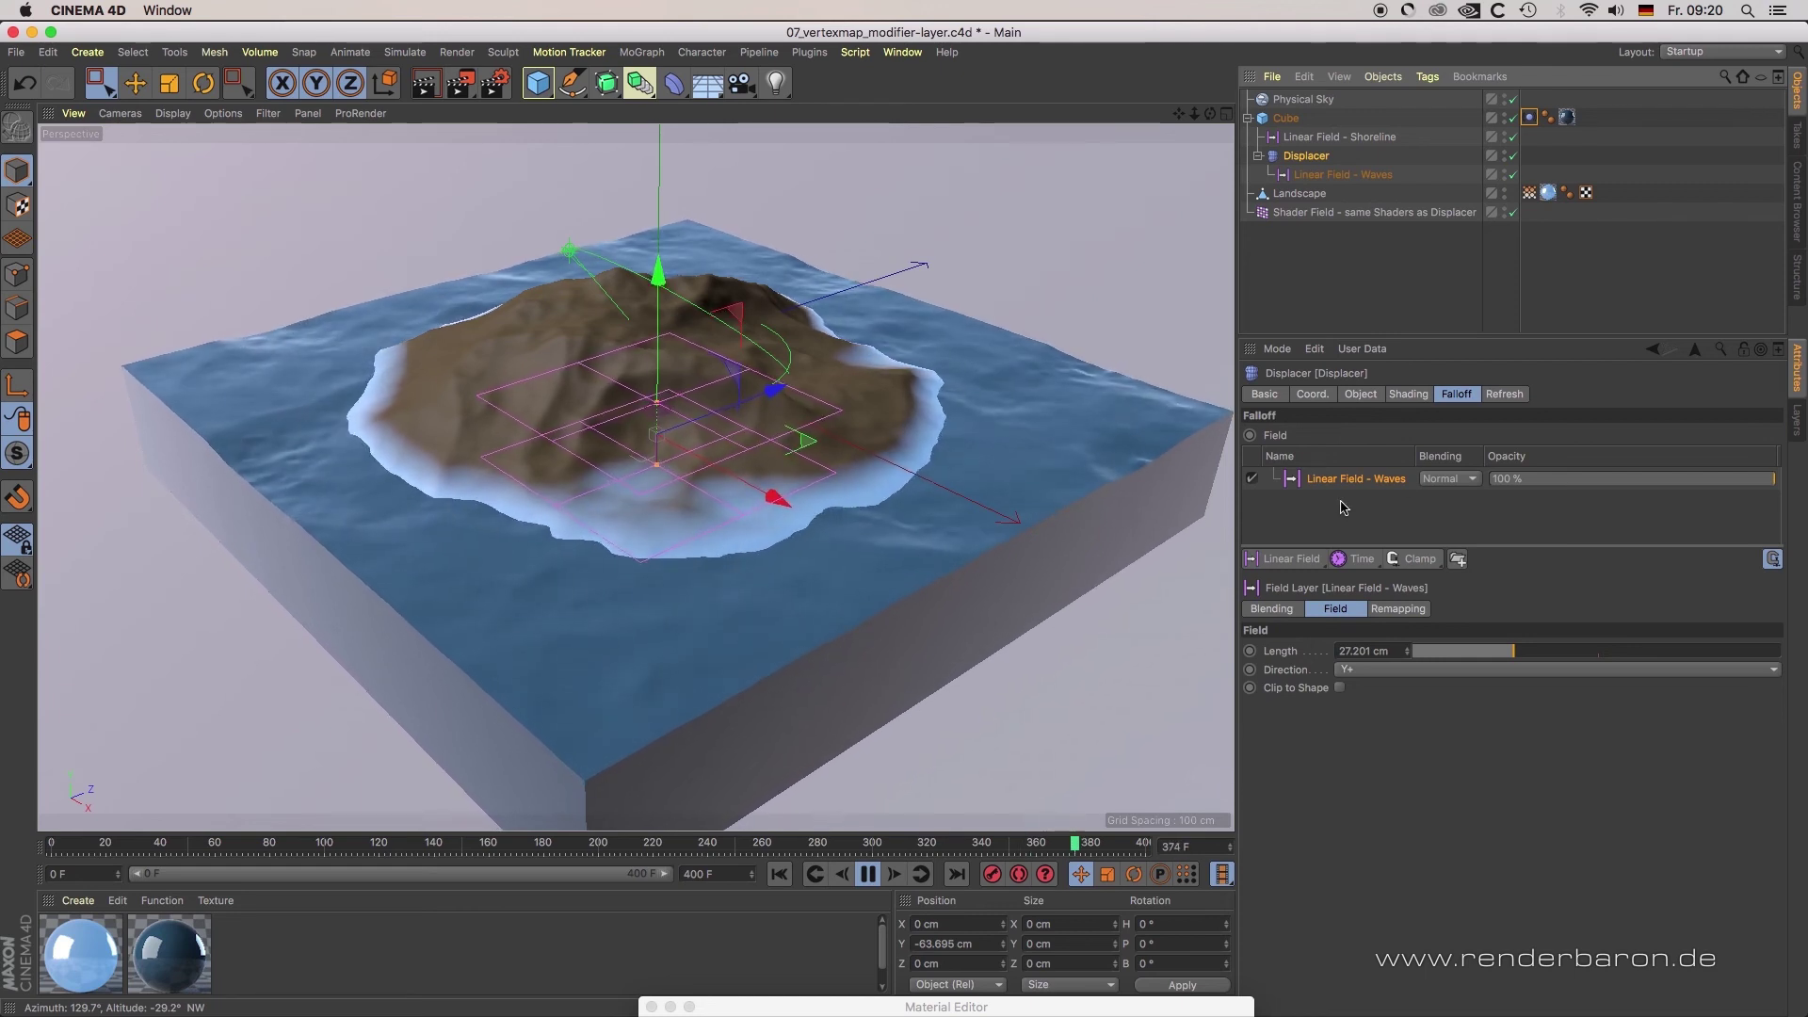
Locate the Set Vertex Weight command for the Landscape object without running it
left_click(1299, 193)
left_click(132, 52)
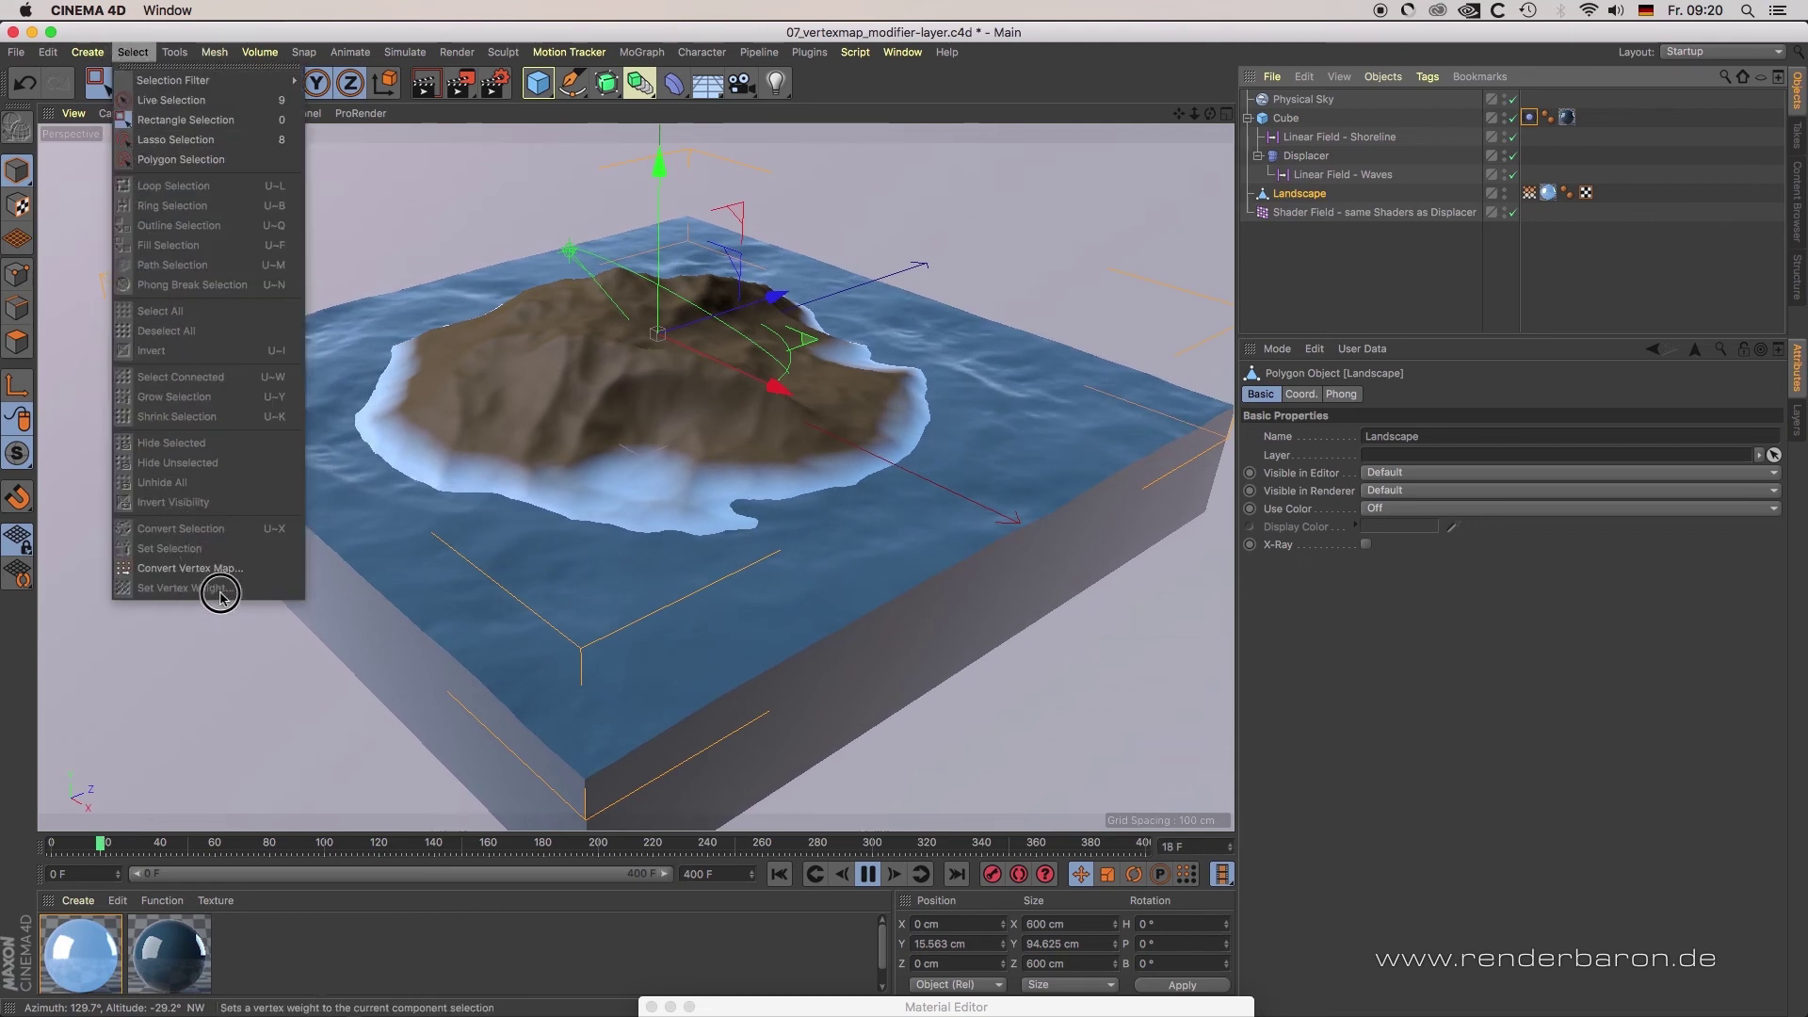
left_click(586, 588)
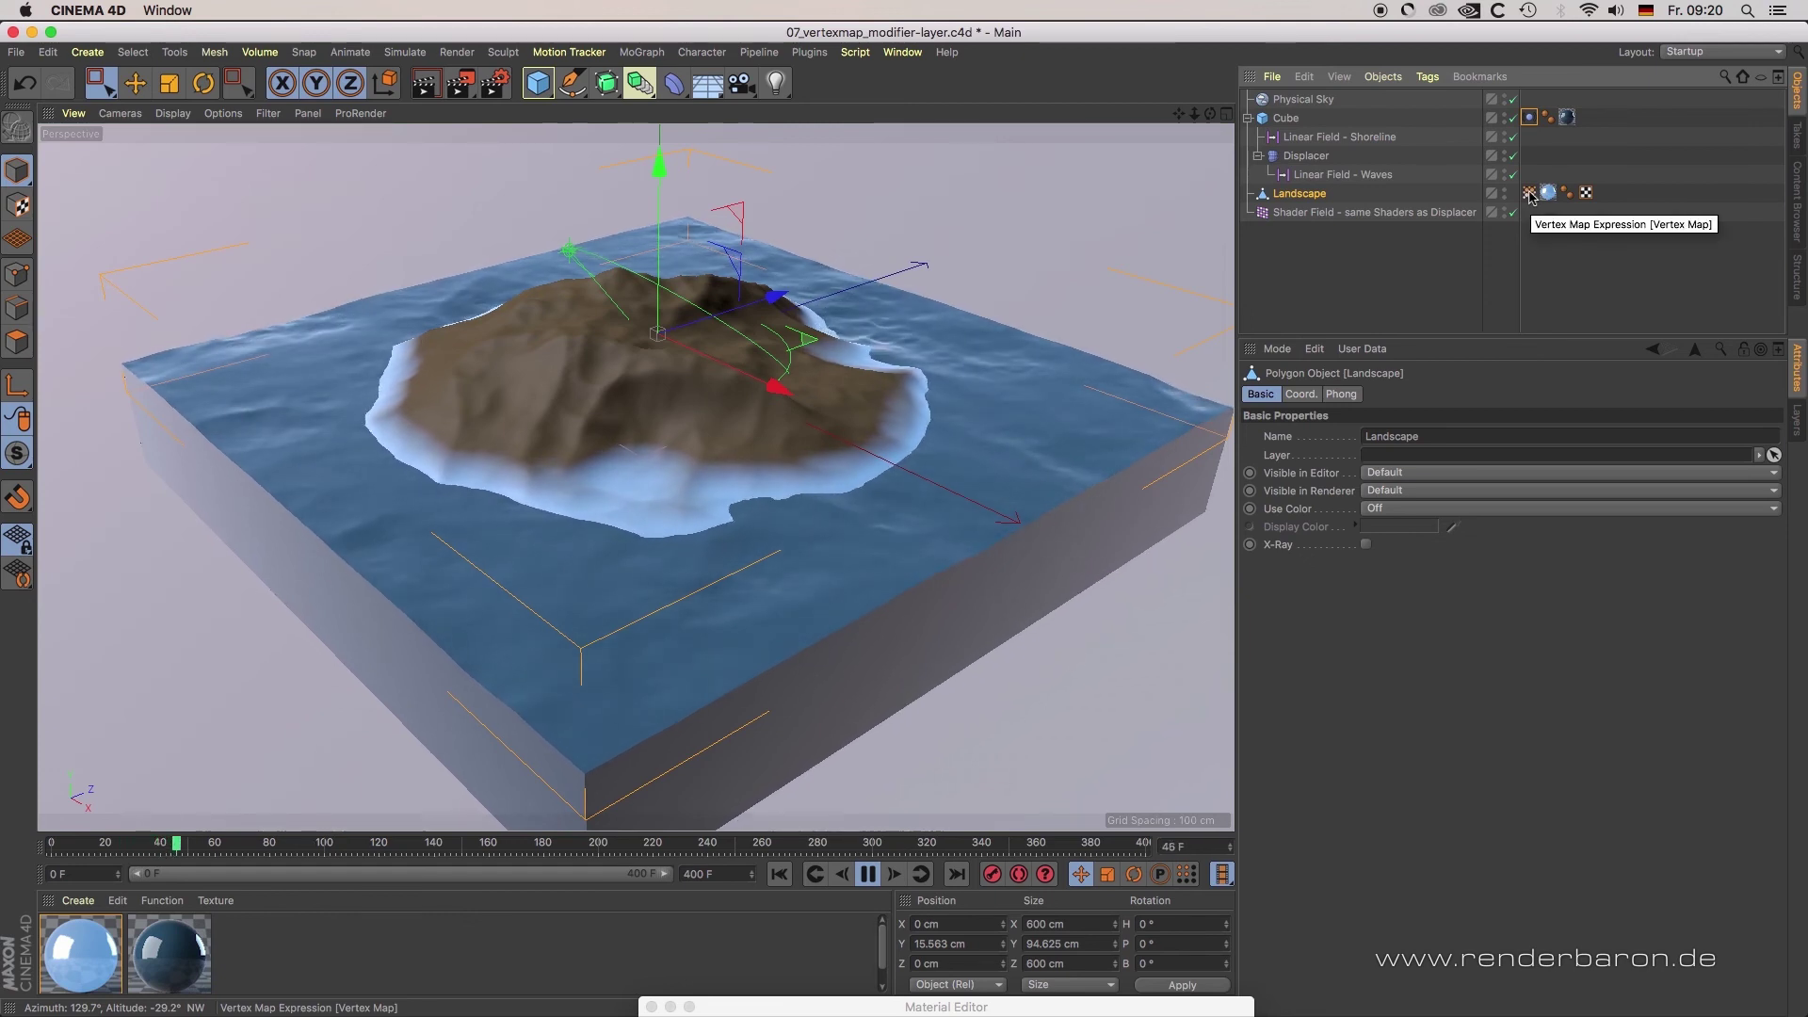
Examine the Landscape's vertex map fields and the settings of the Linear Field - Shoreline parented to the Cube
left_click(1530, 194)
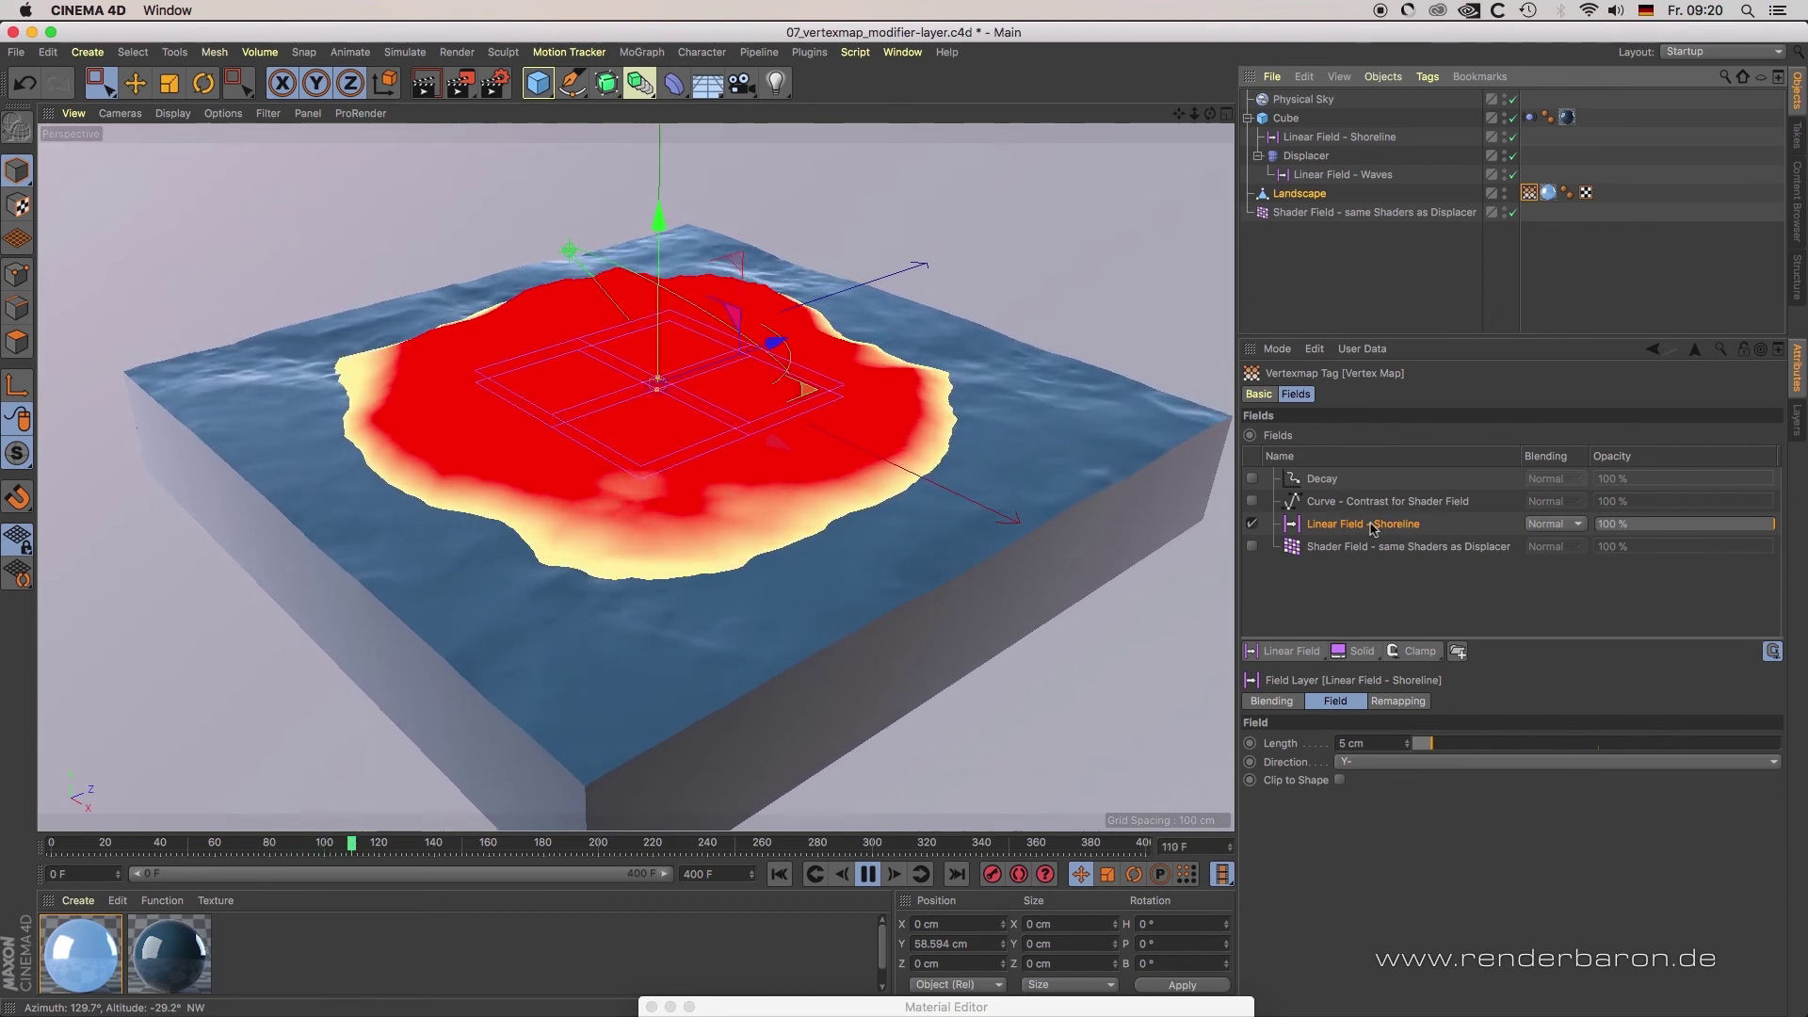
left_click(1292, 139)
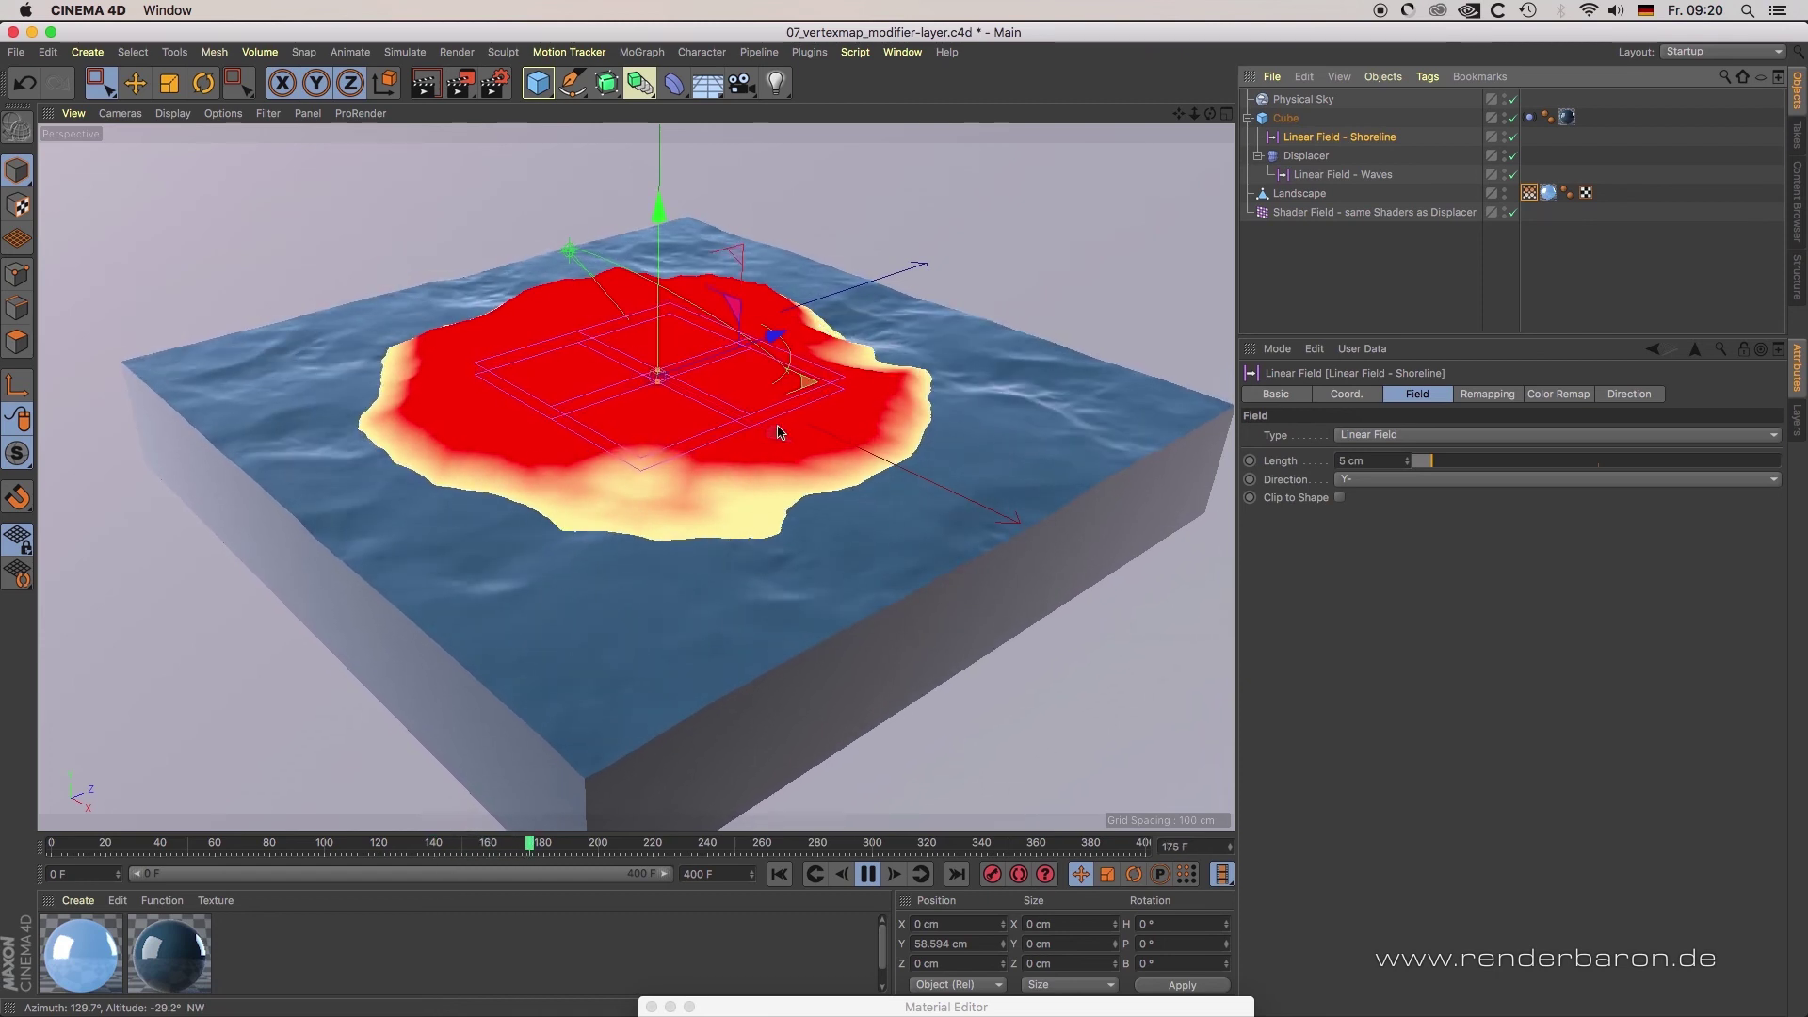
left_click(1287, 118)
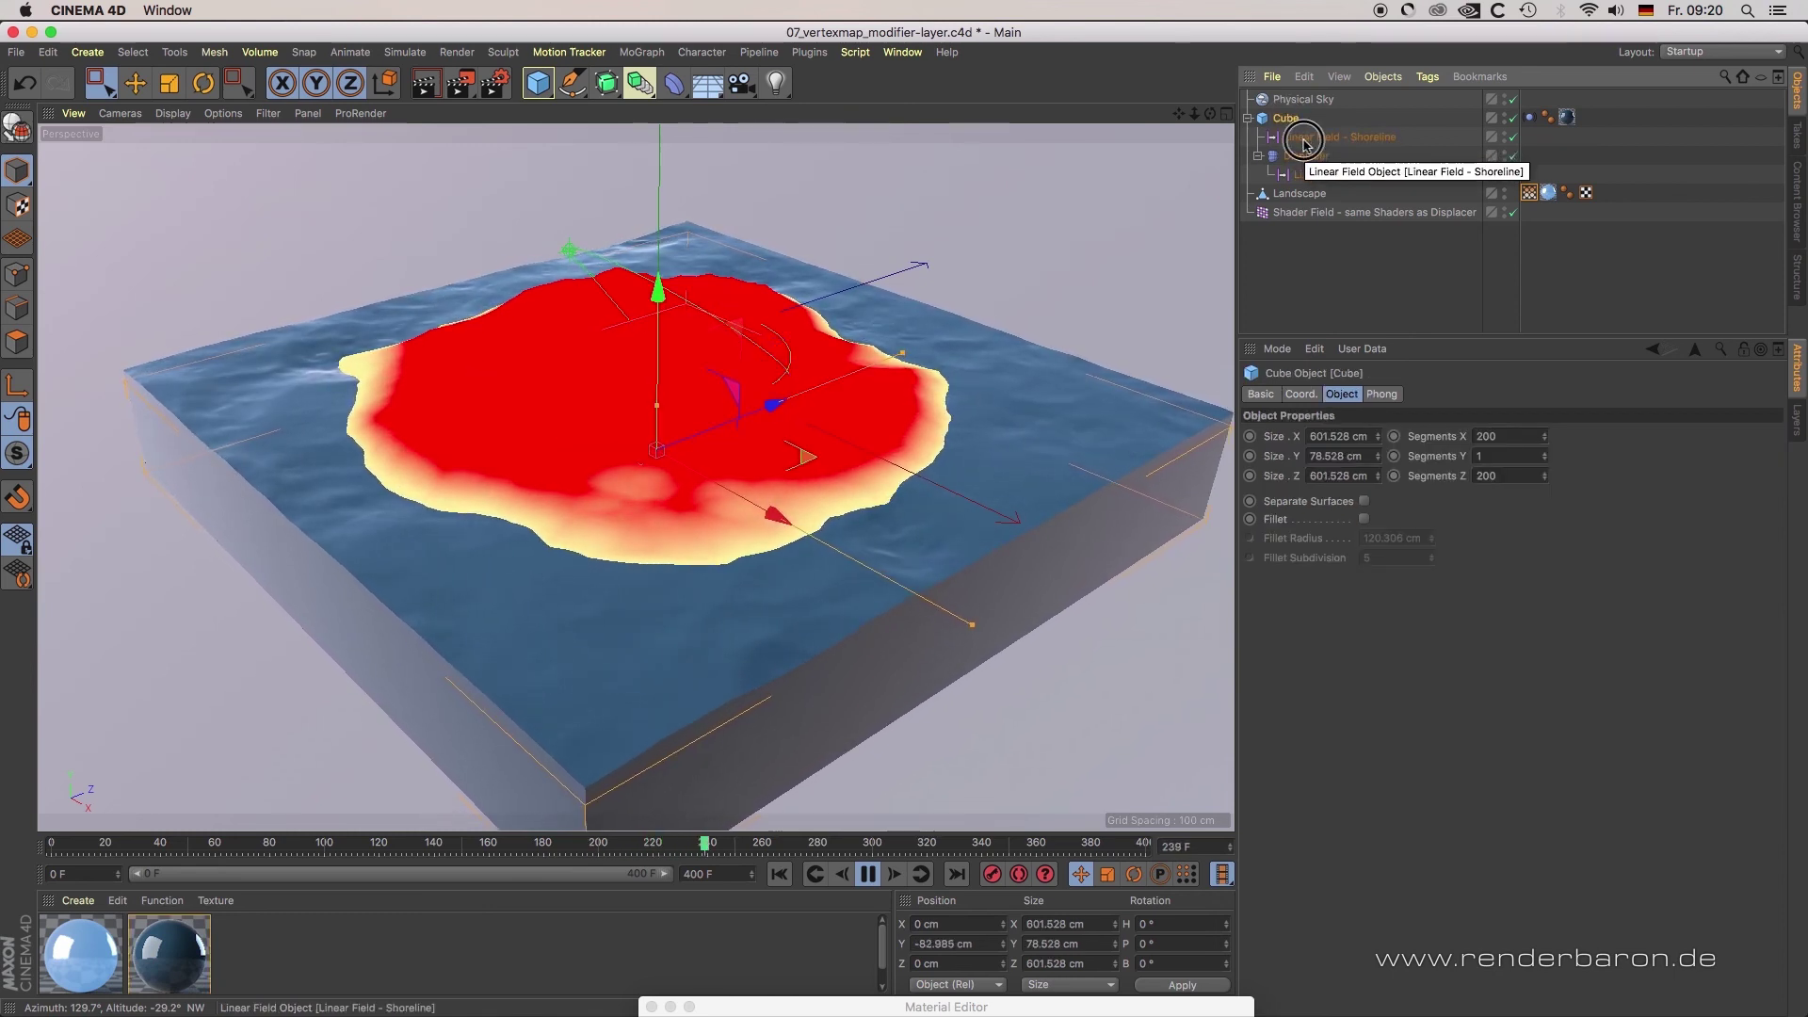
left_click(1309, 139)
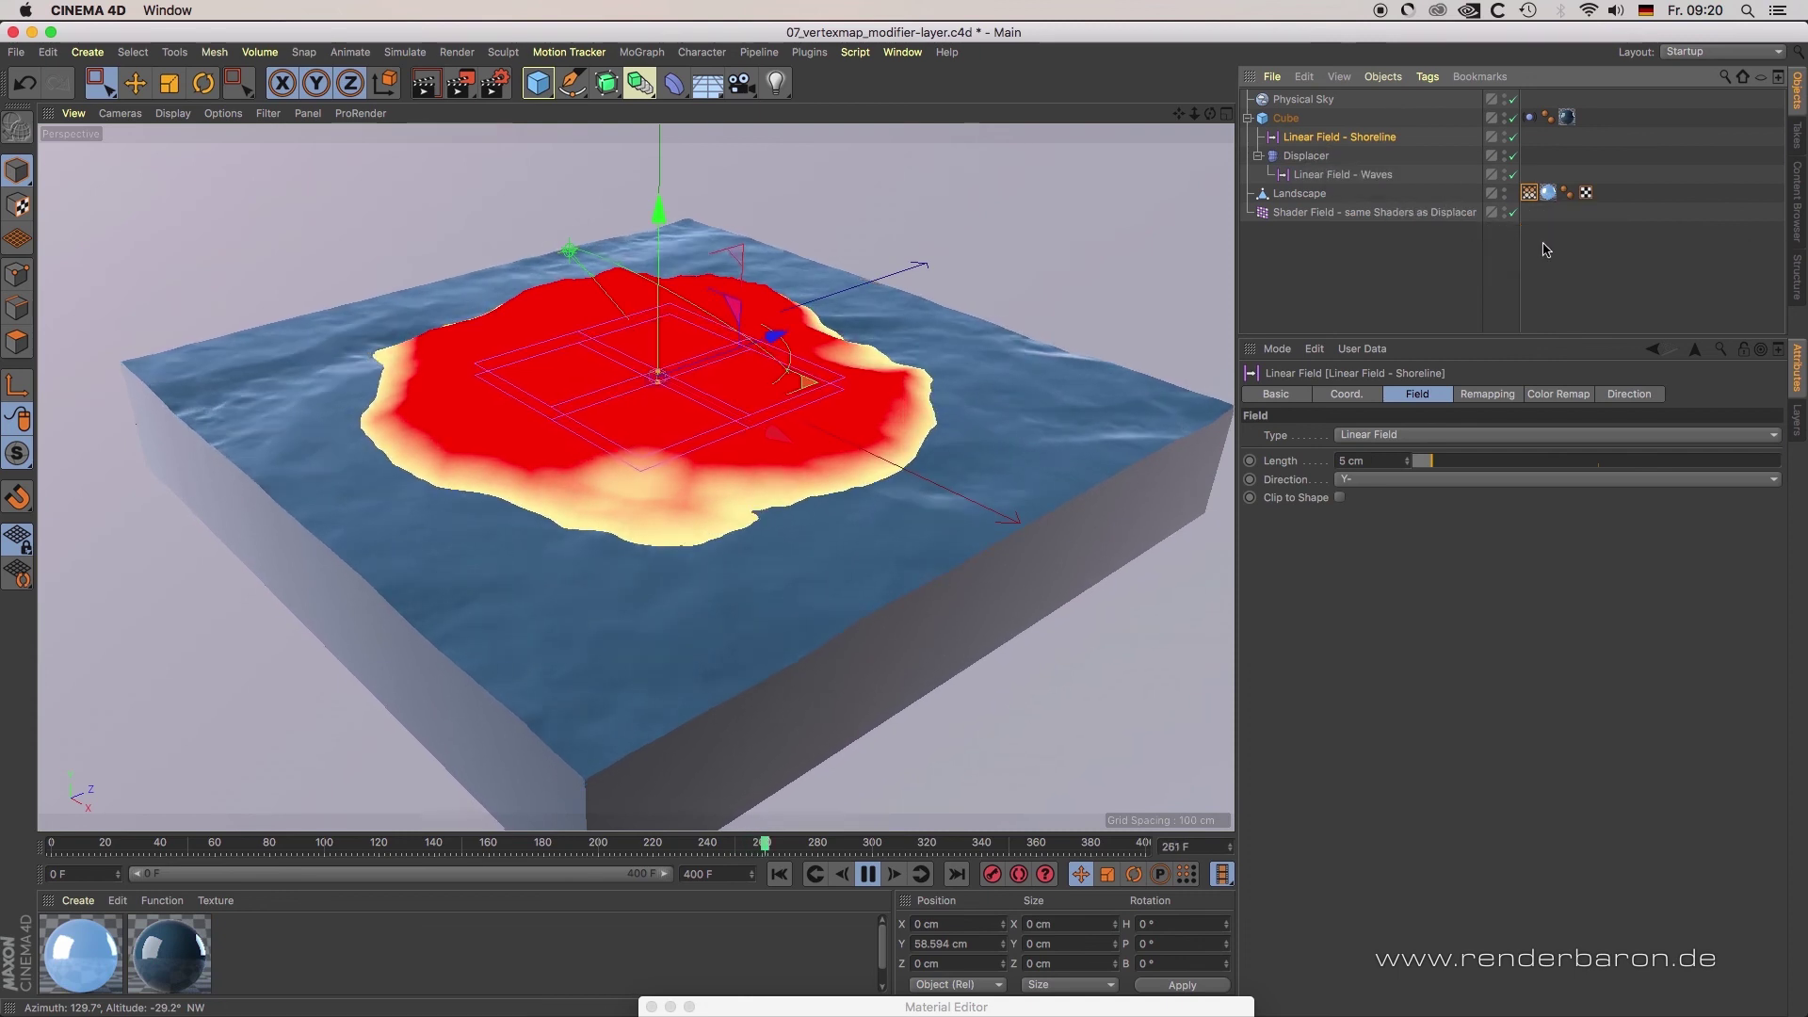
In the Landscape's vertex map, enable the Shader Field layer and disable Linear Field - Shoreline to show the shader's effect alone
left_click(1529, 193)
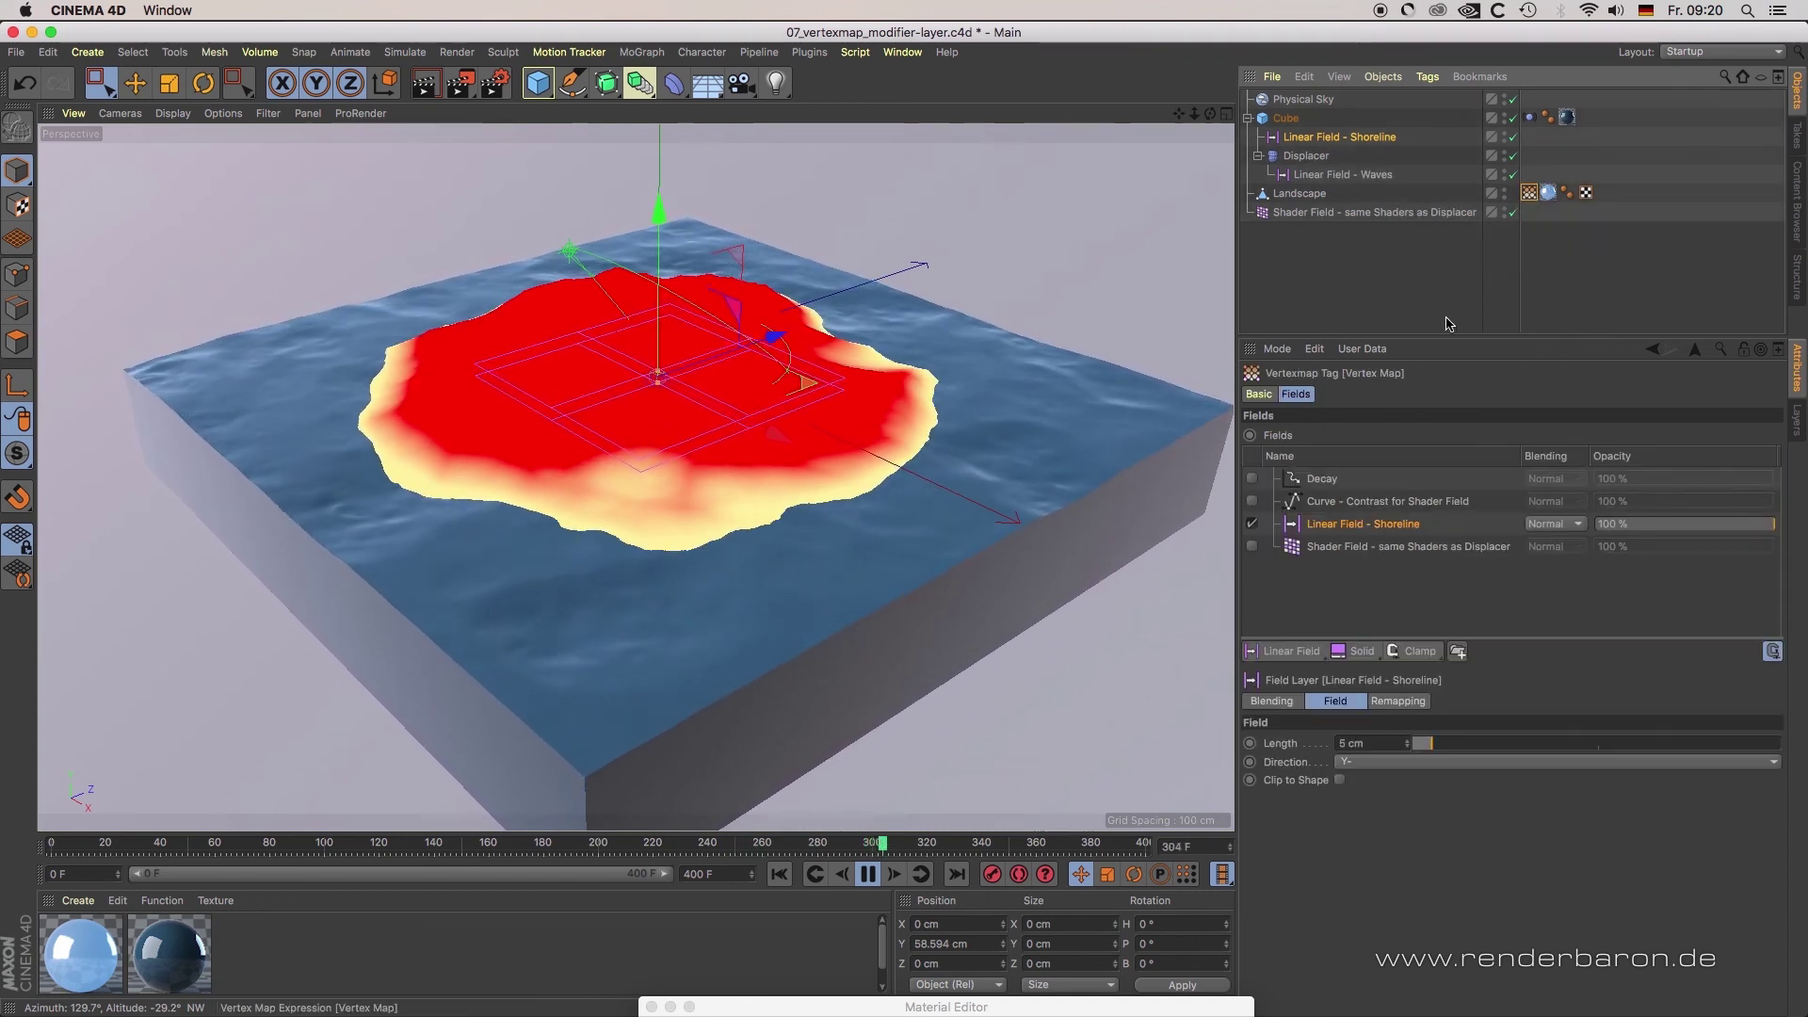
left_click(1251, 546)
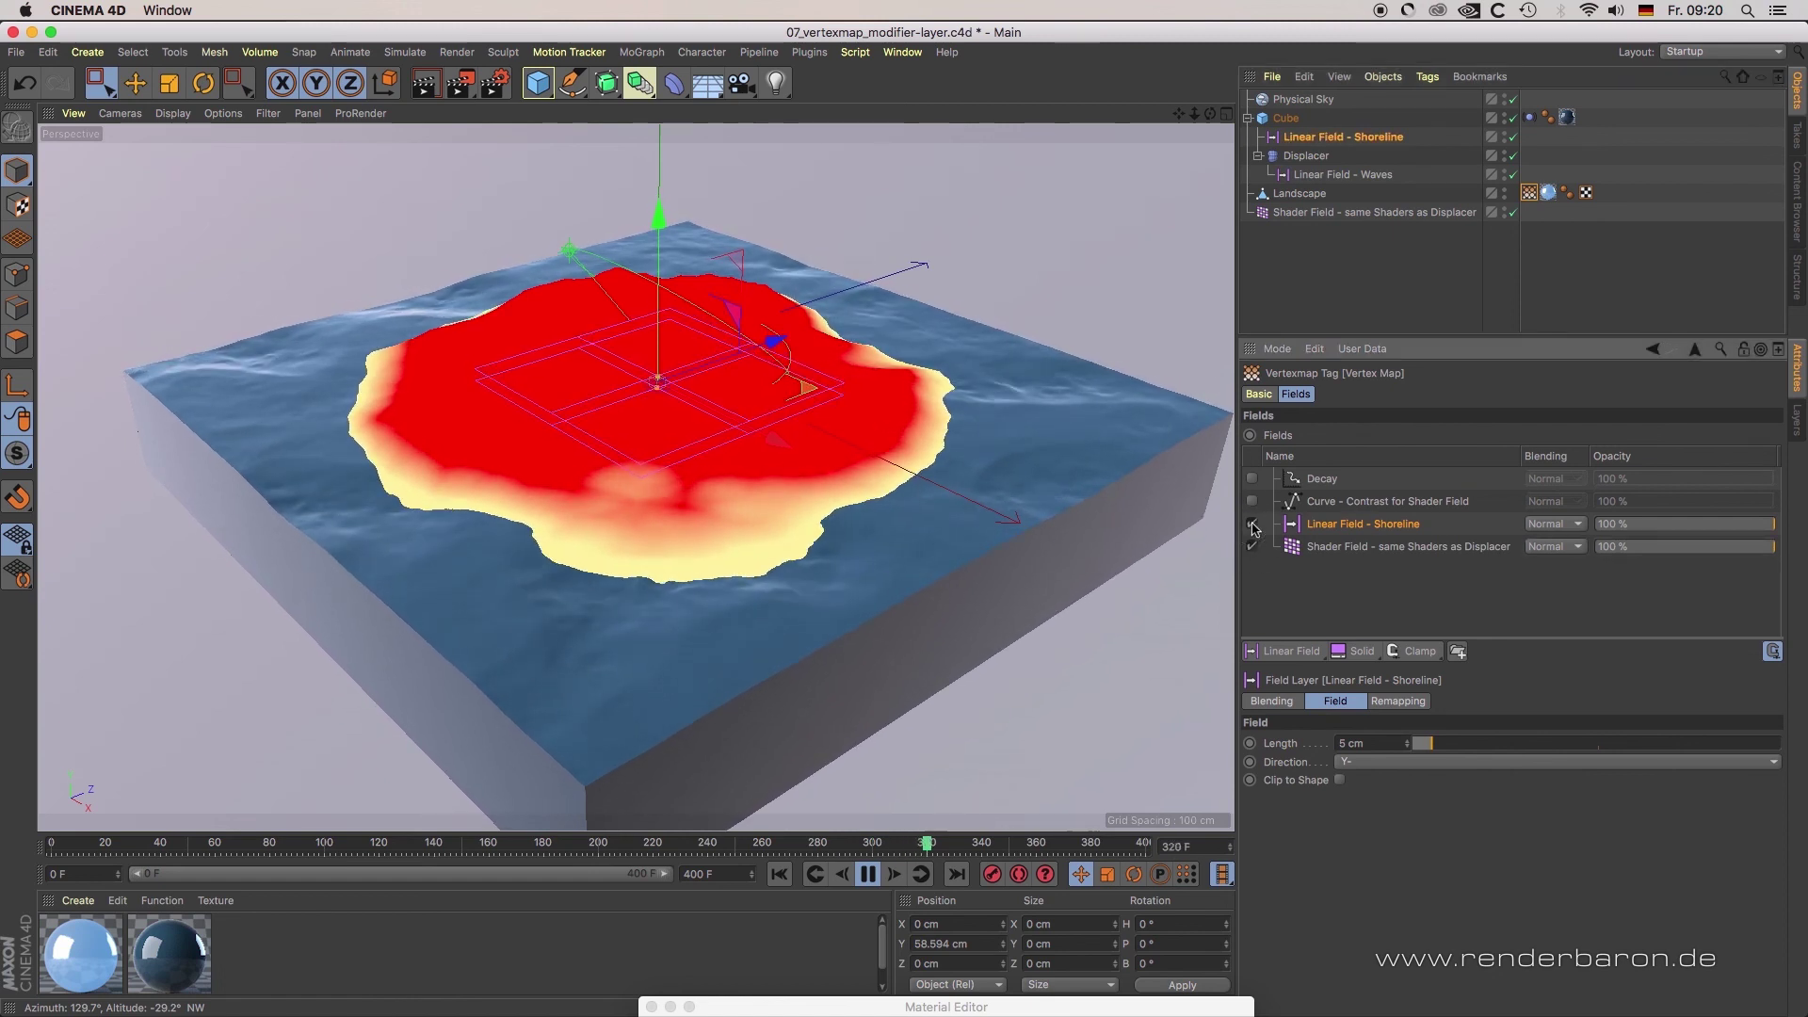
left_click(1251, 525)
left_click(1341, 547)
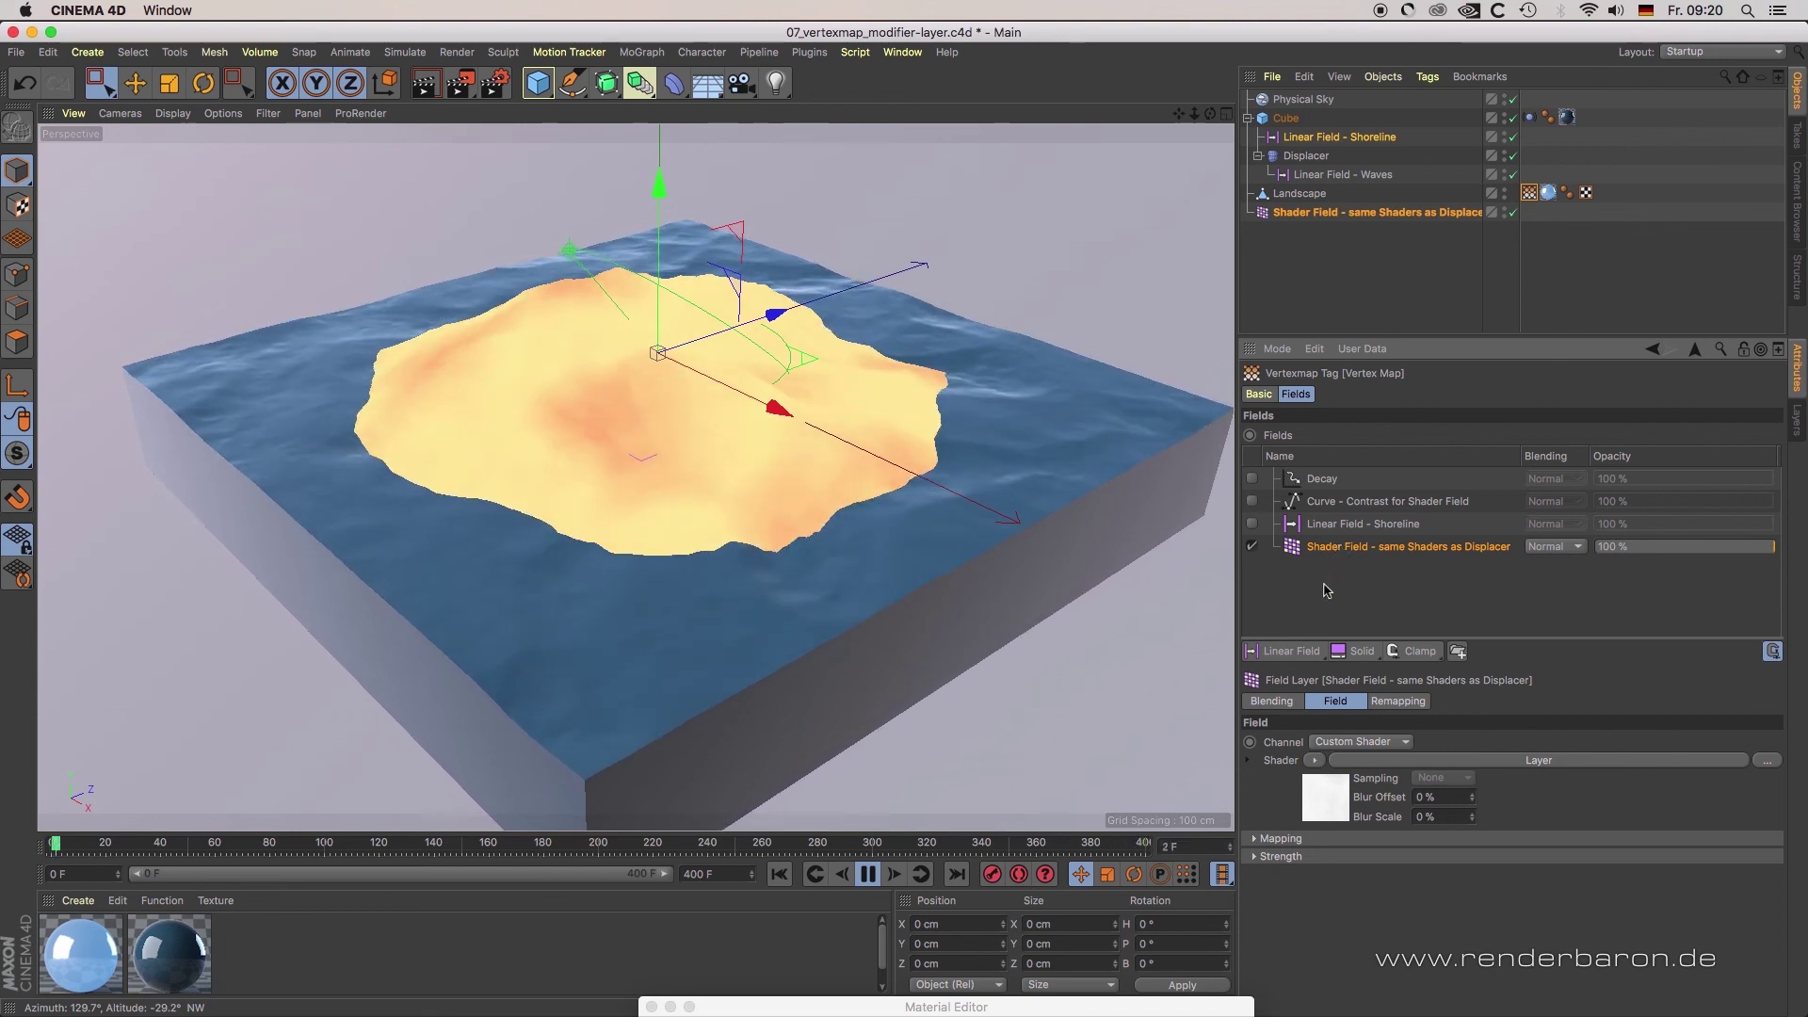
Re-enable the Linear Field - Shoreline layer and set its blending mode to Multiply
left_click(1252, 524)
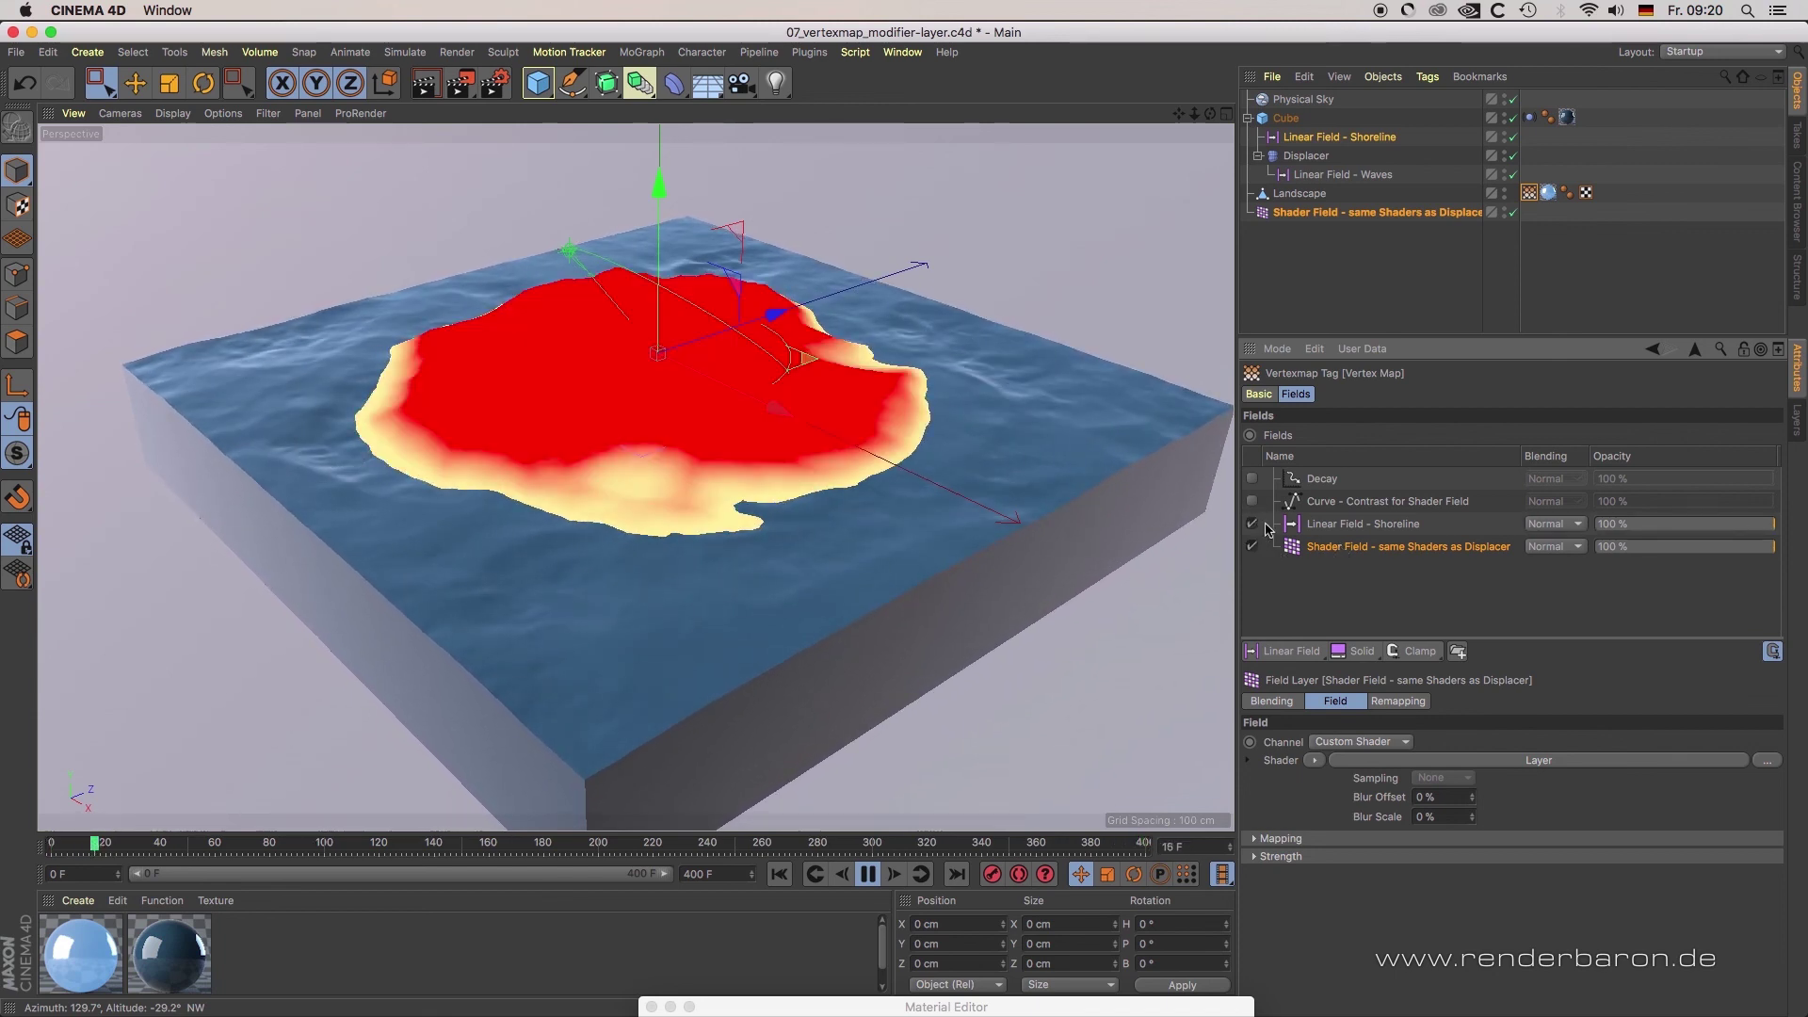
left_click(1334, 527)
left_click(1552, 526)
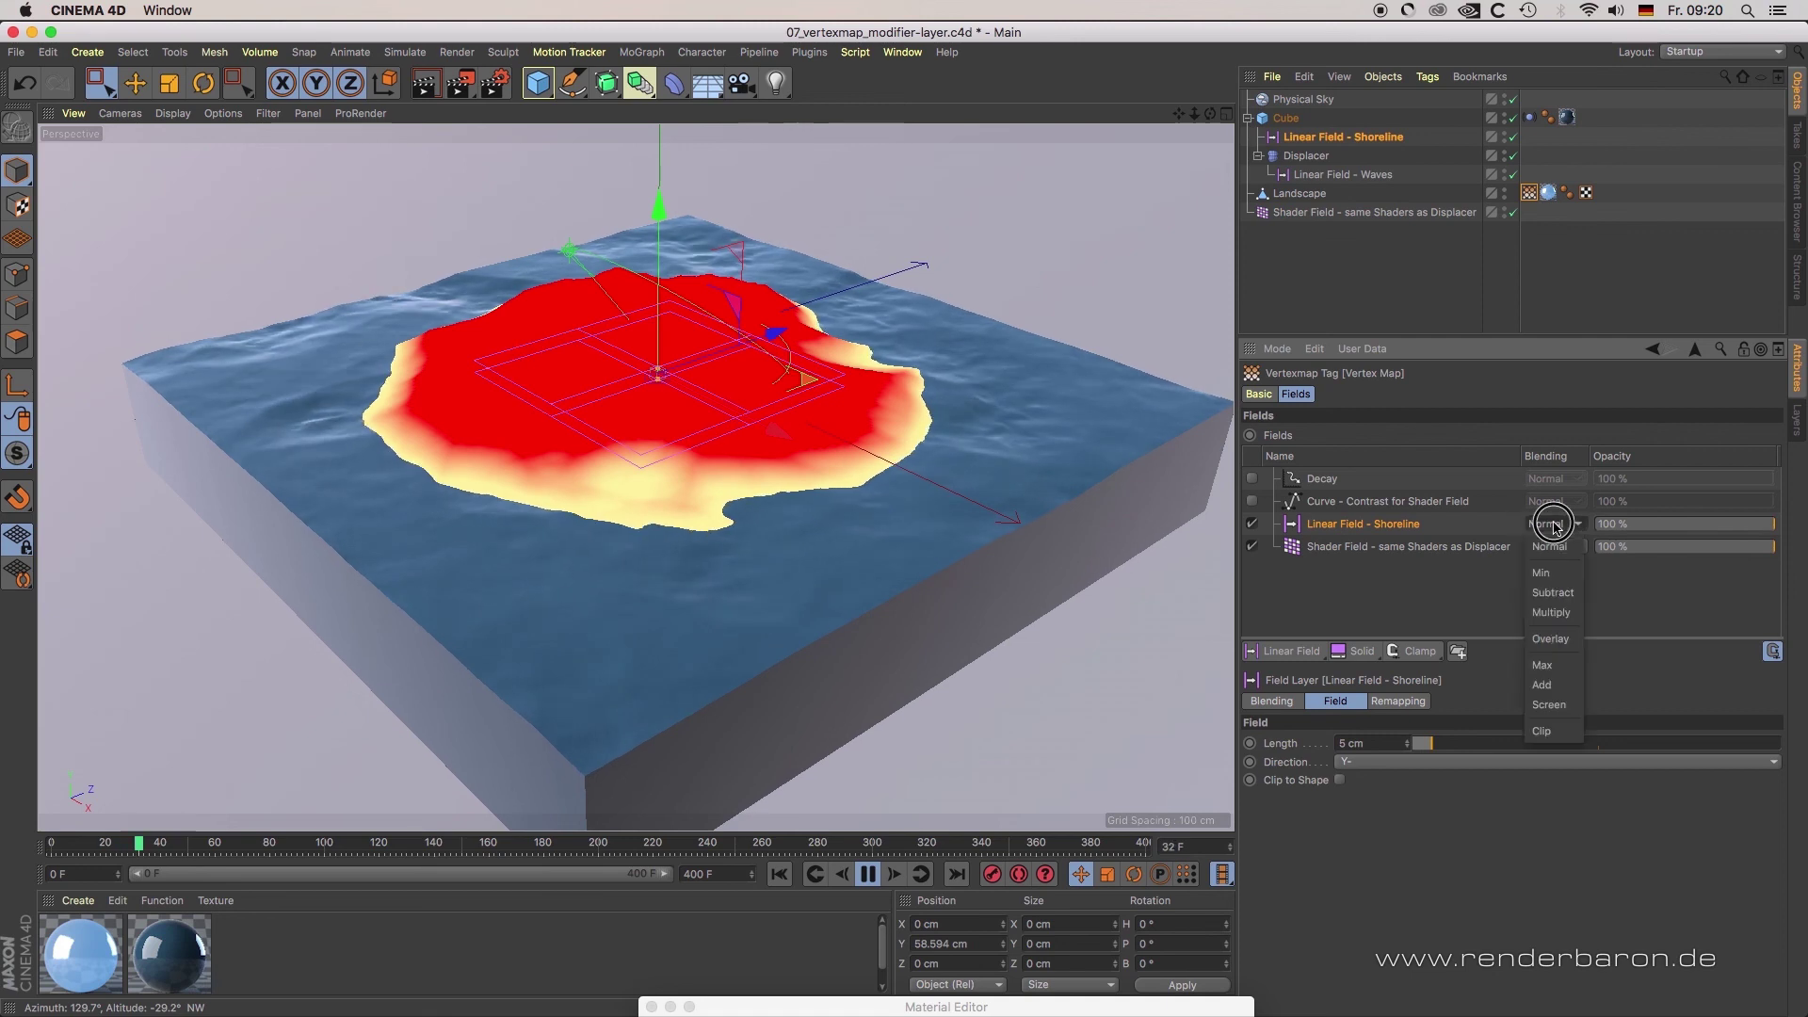
left_click(1551, 613)
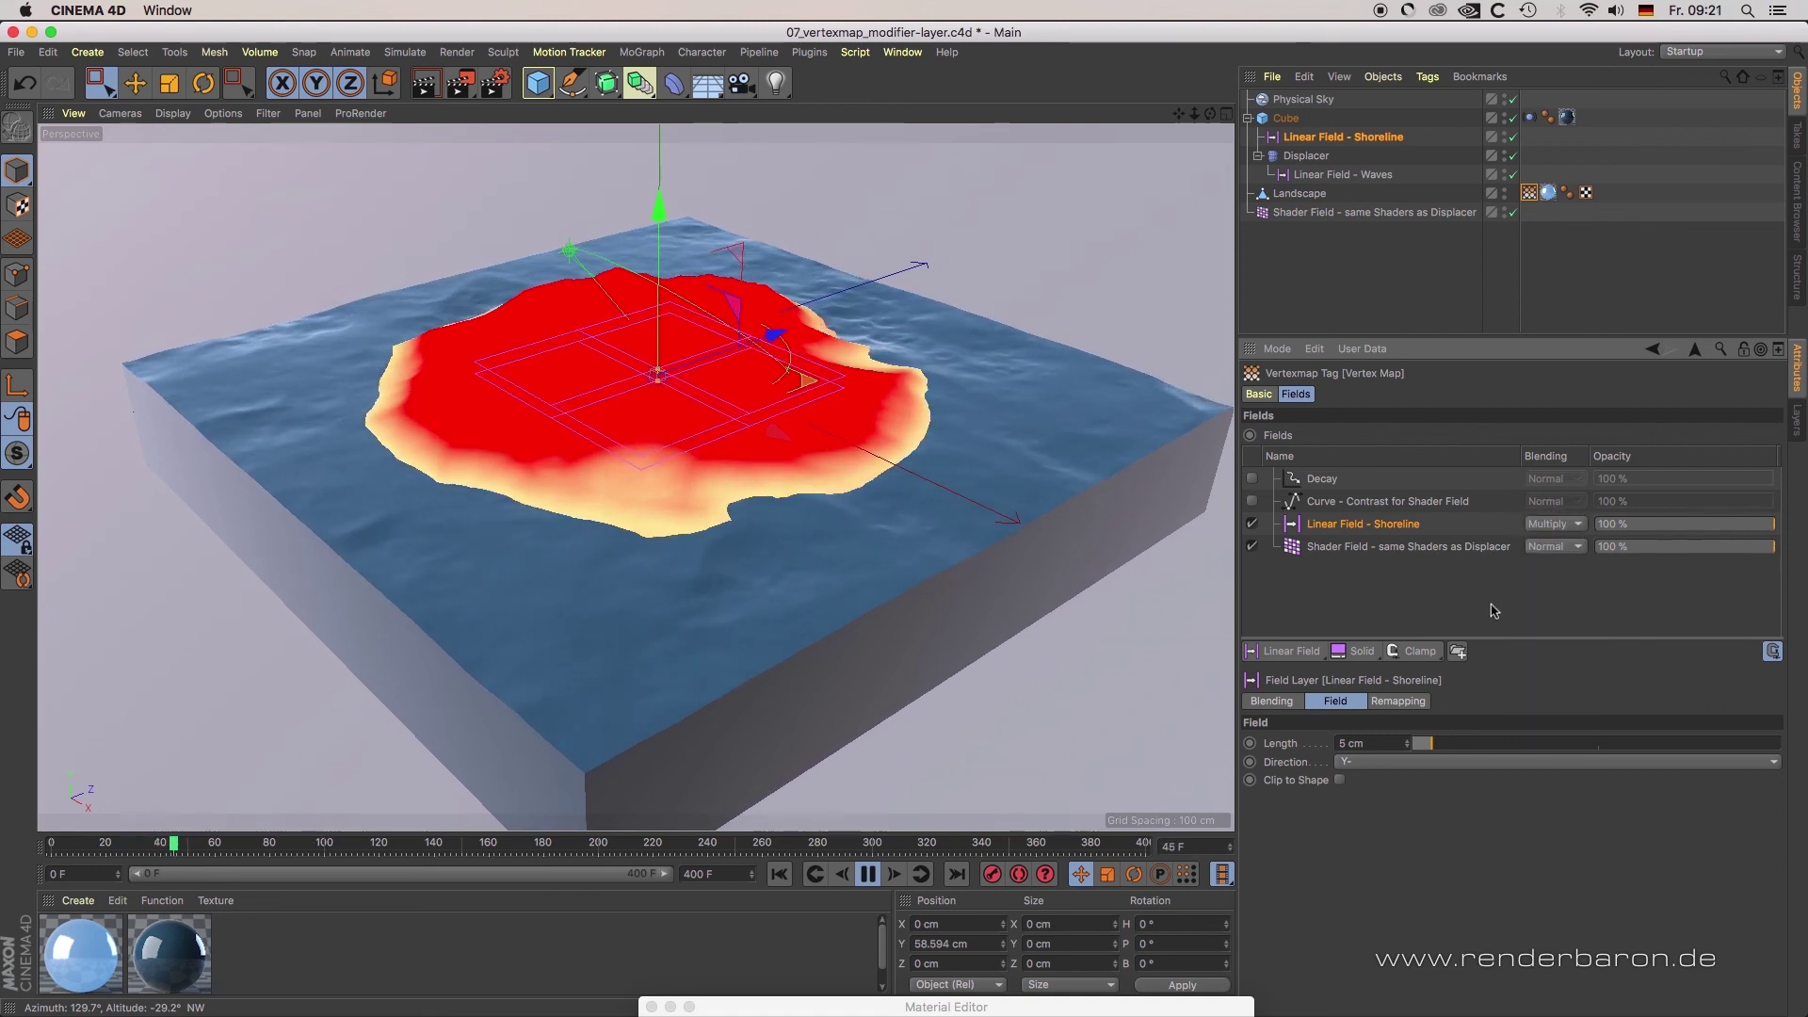
Enable the Curve - Contrast for Shader Field and Decay modifier layers, and review the settings of each
left_click(1252, 500)
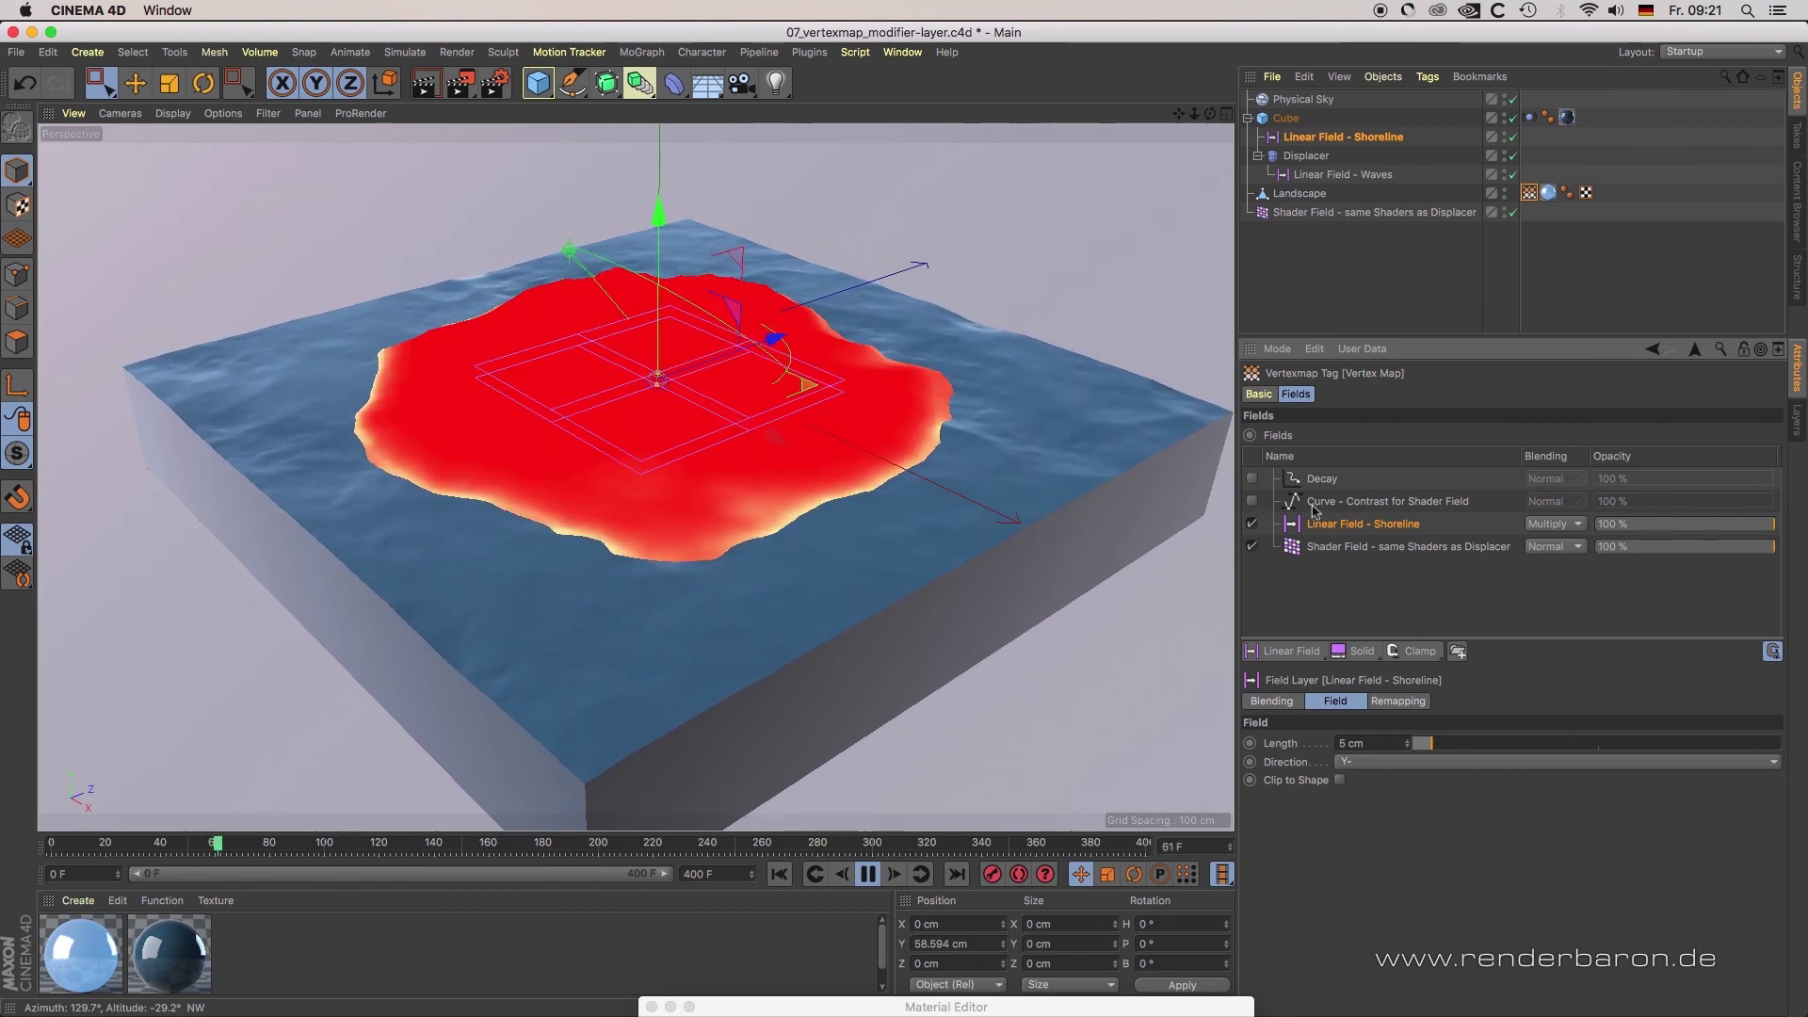
left_click(1353, 502)
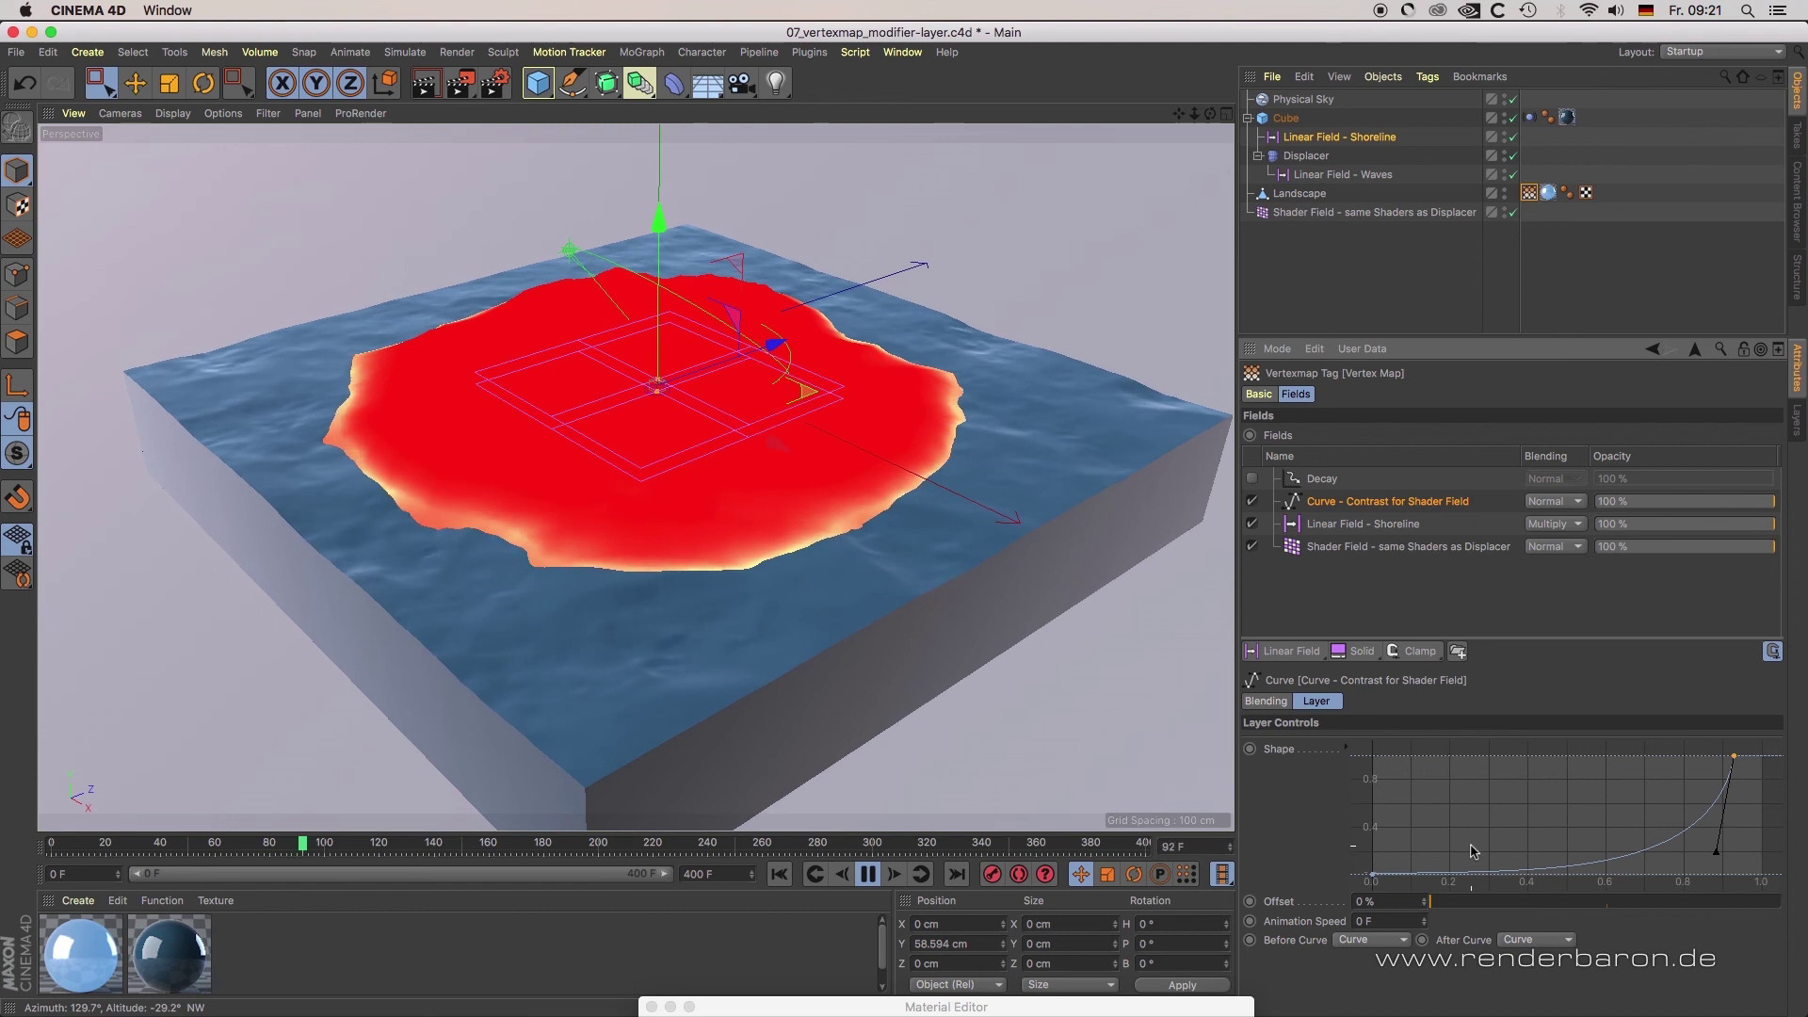
left_click(1252, 480)
left_click(1322, 479)
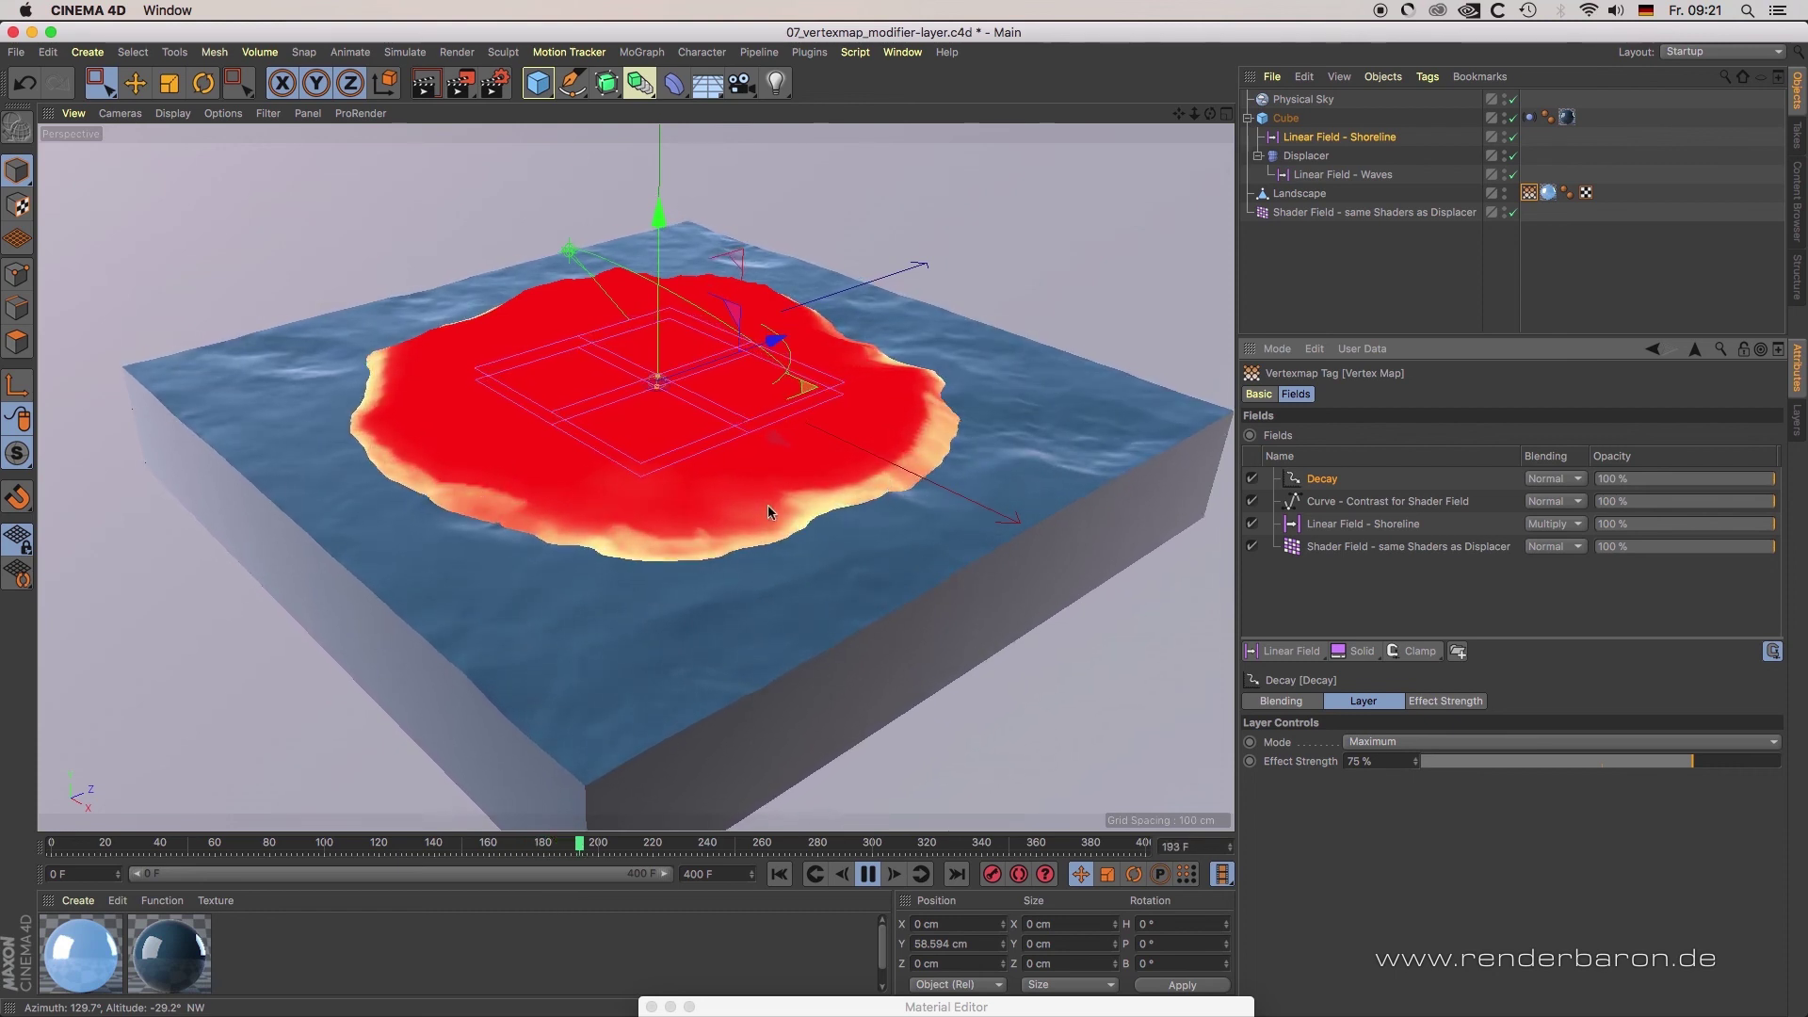
Return the viewport to the textured island and inspect the Vertex Map layer mask in the color channel of material Mat.1
left_click(1158, 266)
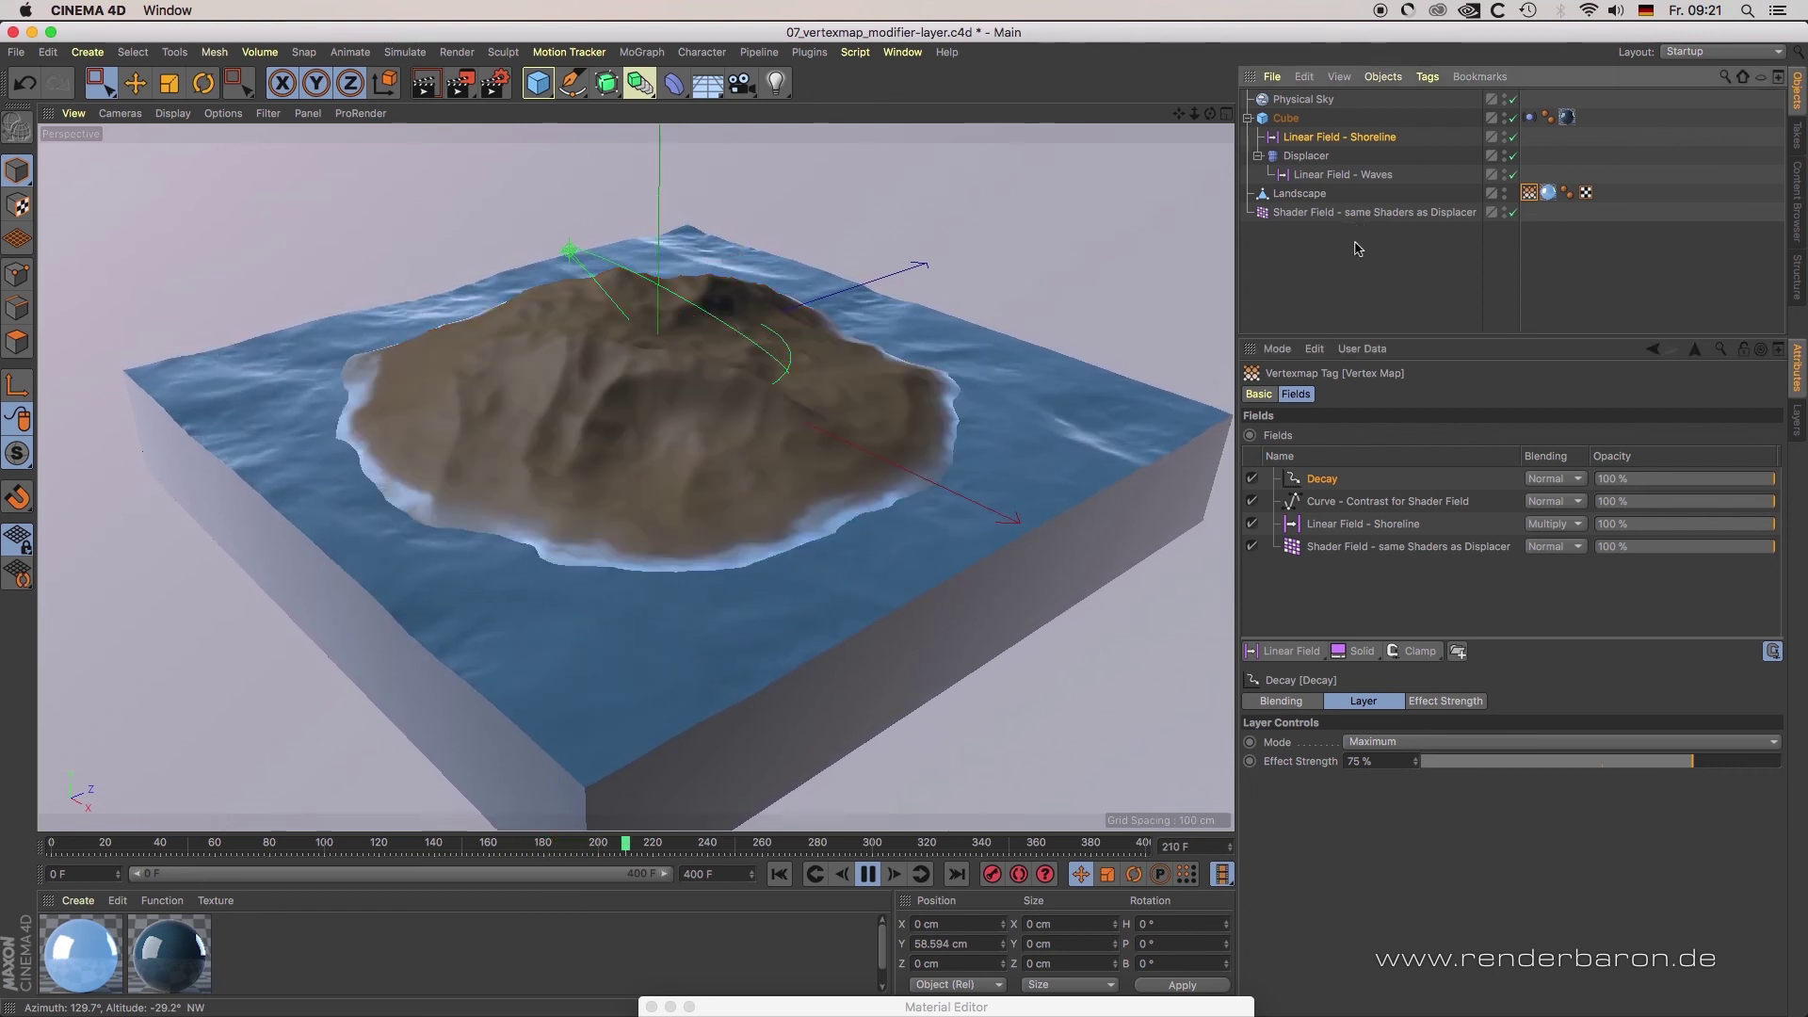
double_click(824, 1011)
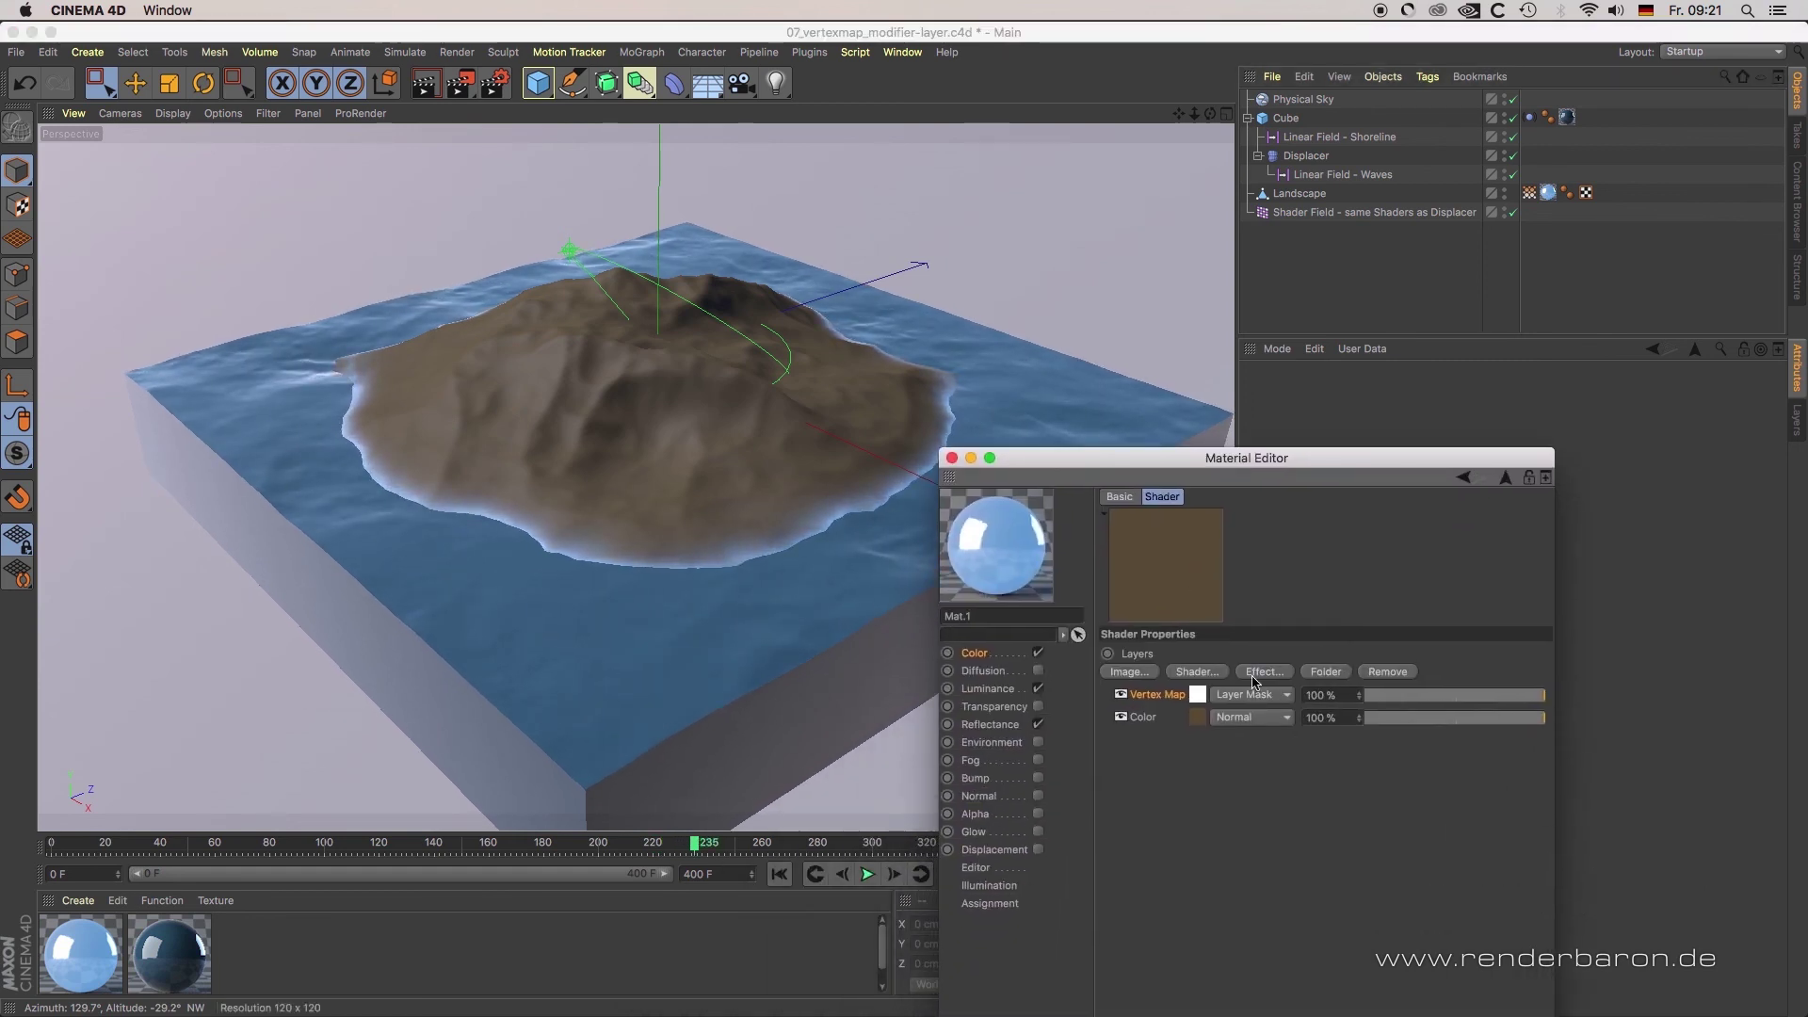
left_click(1198, 697)
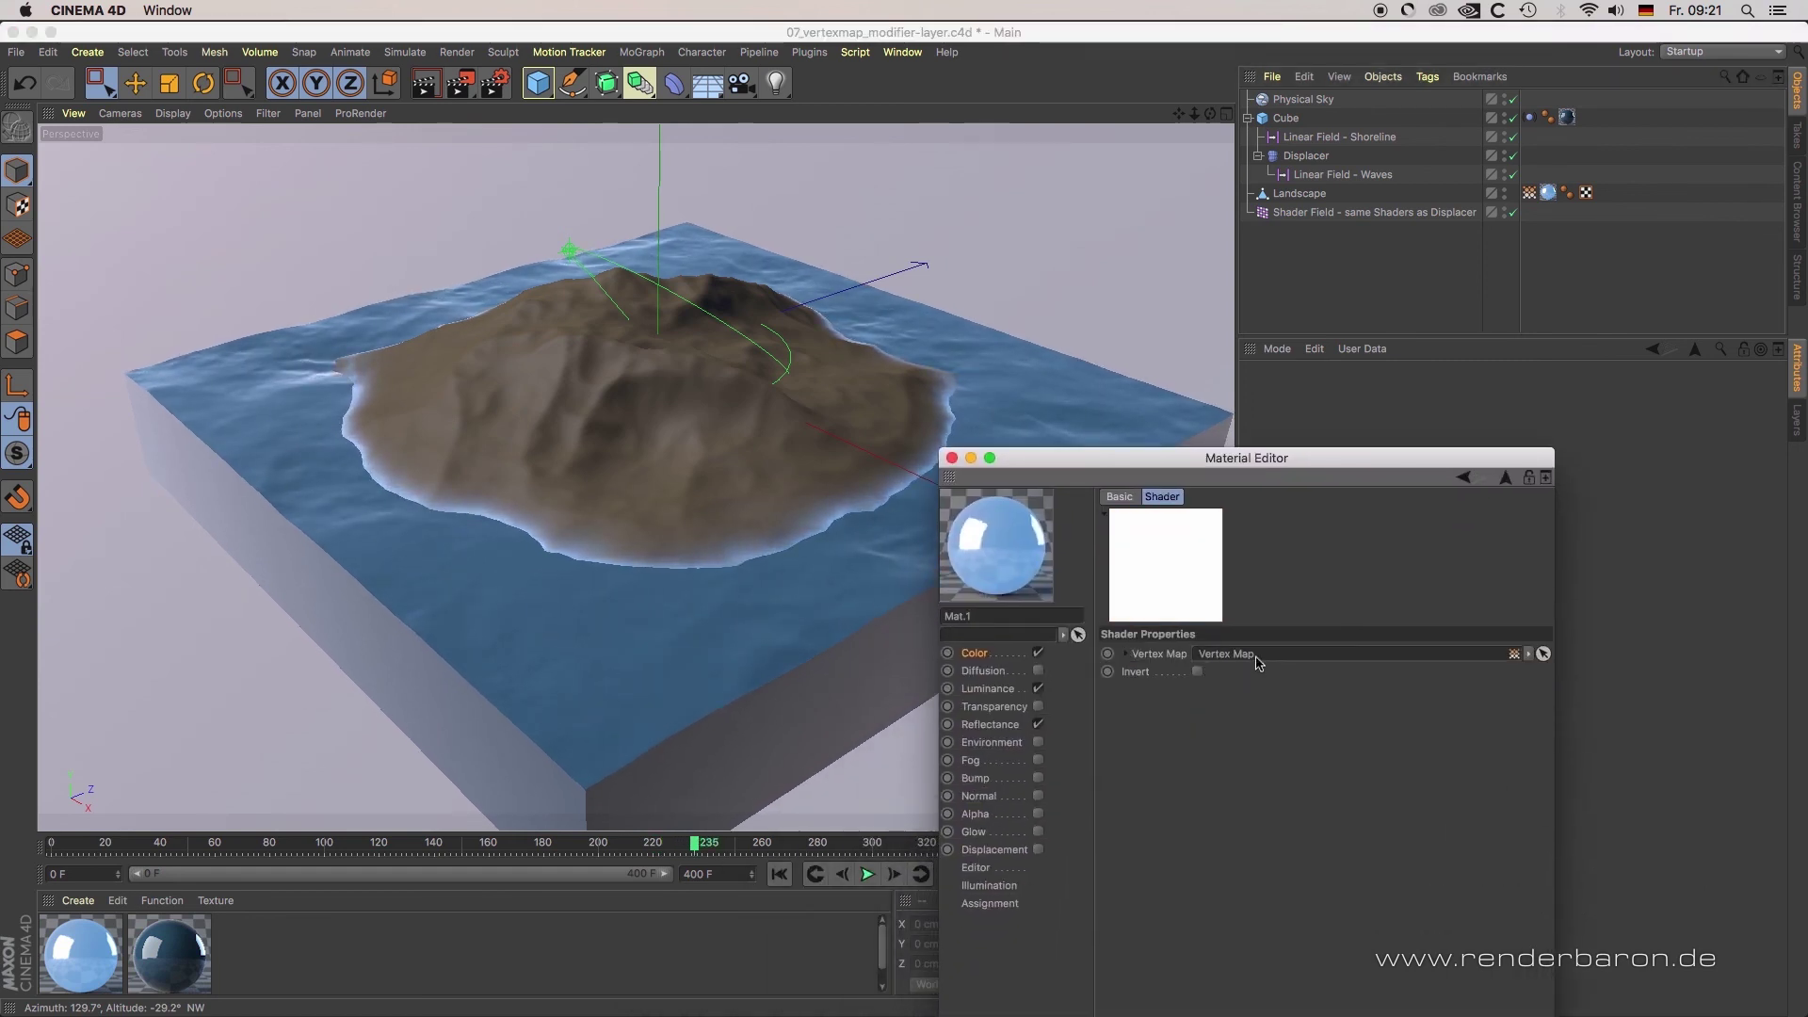